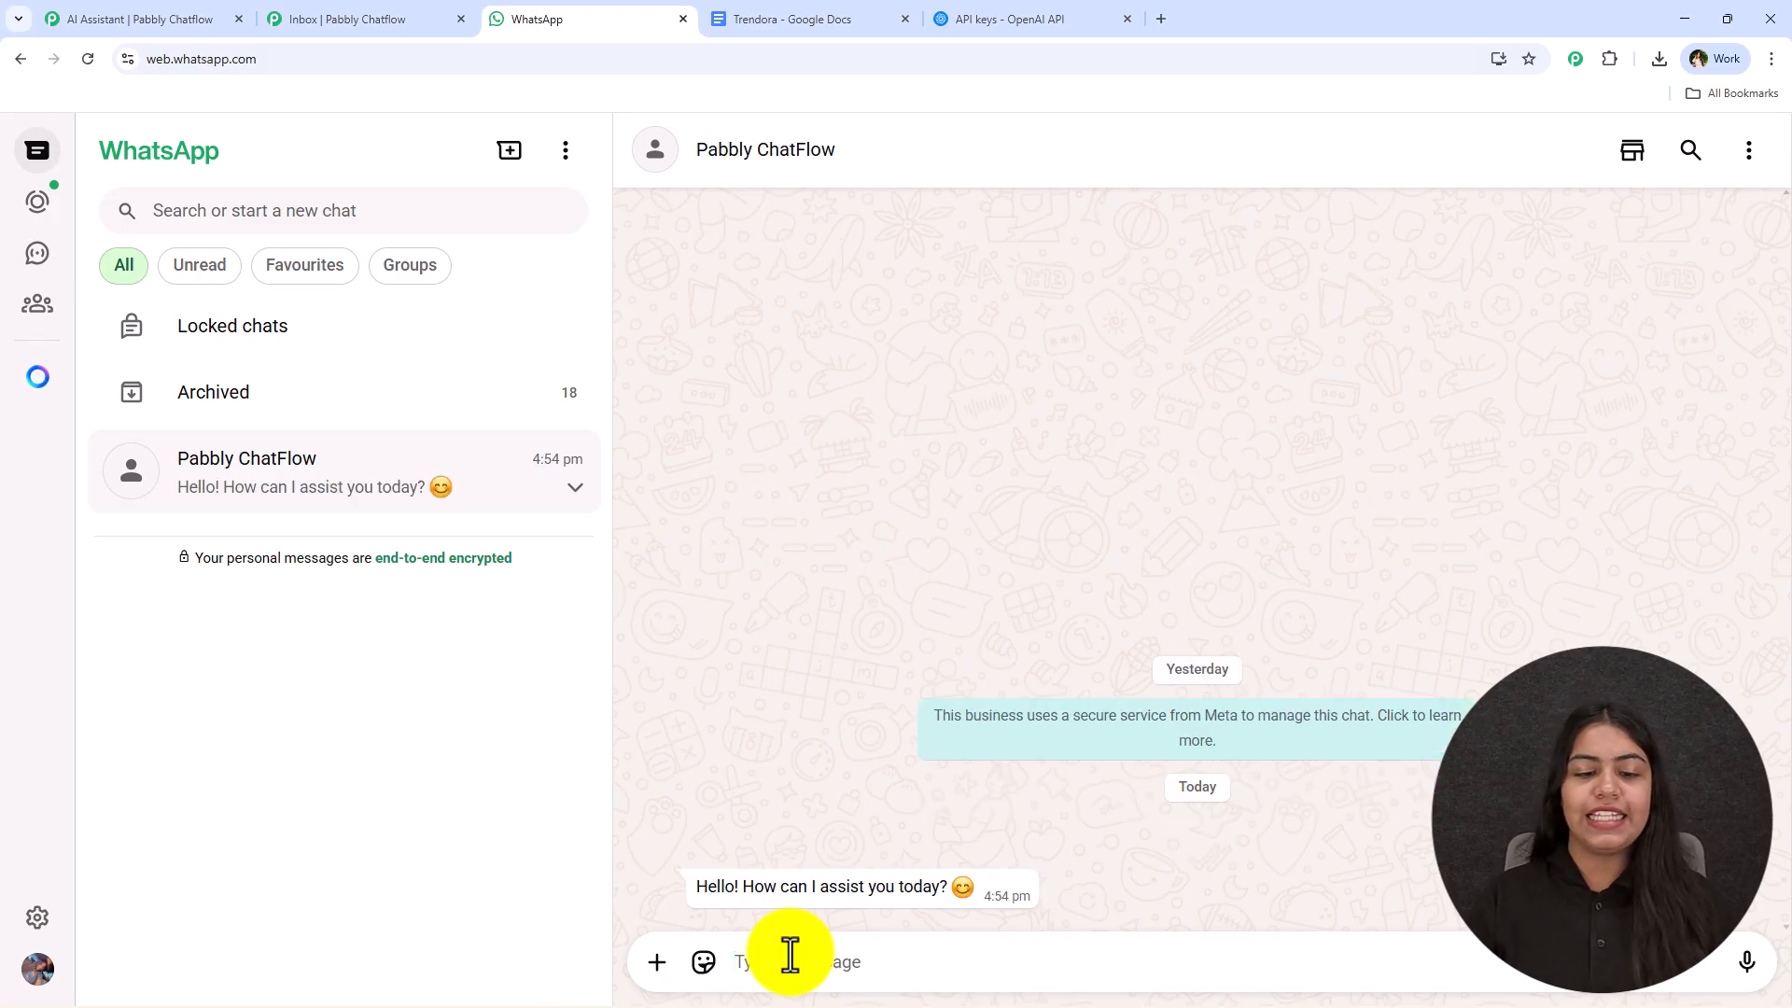
Step: Send the message "Can I change my delivery address after placing the order?" in the Pabbly ChatFlow chat
{"action": "type", "text": "Can I change my delivery address after placing the order?"}
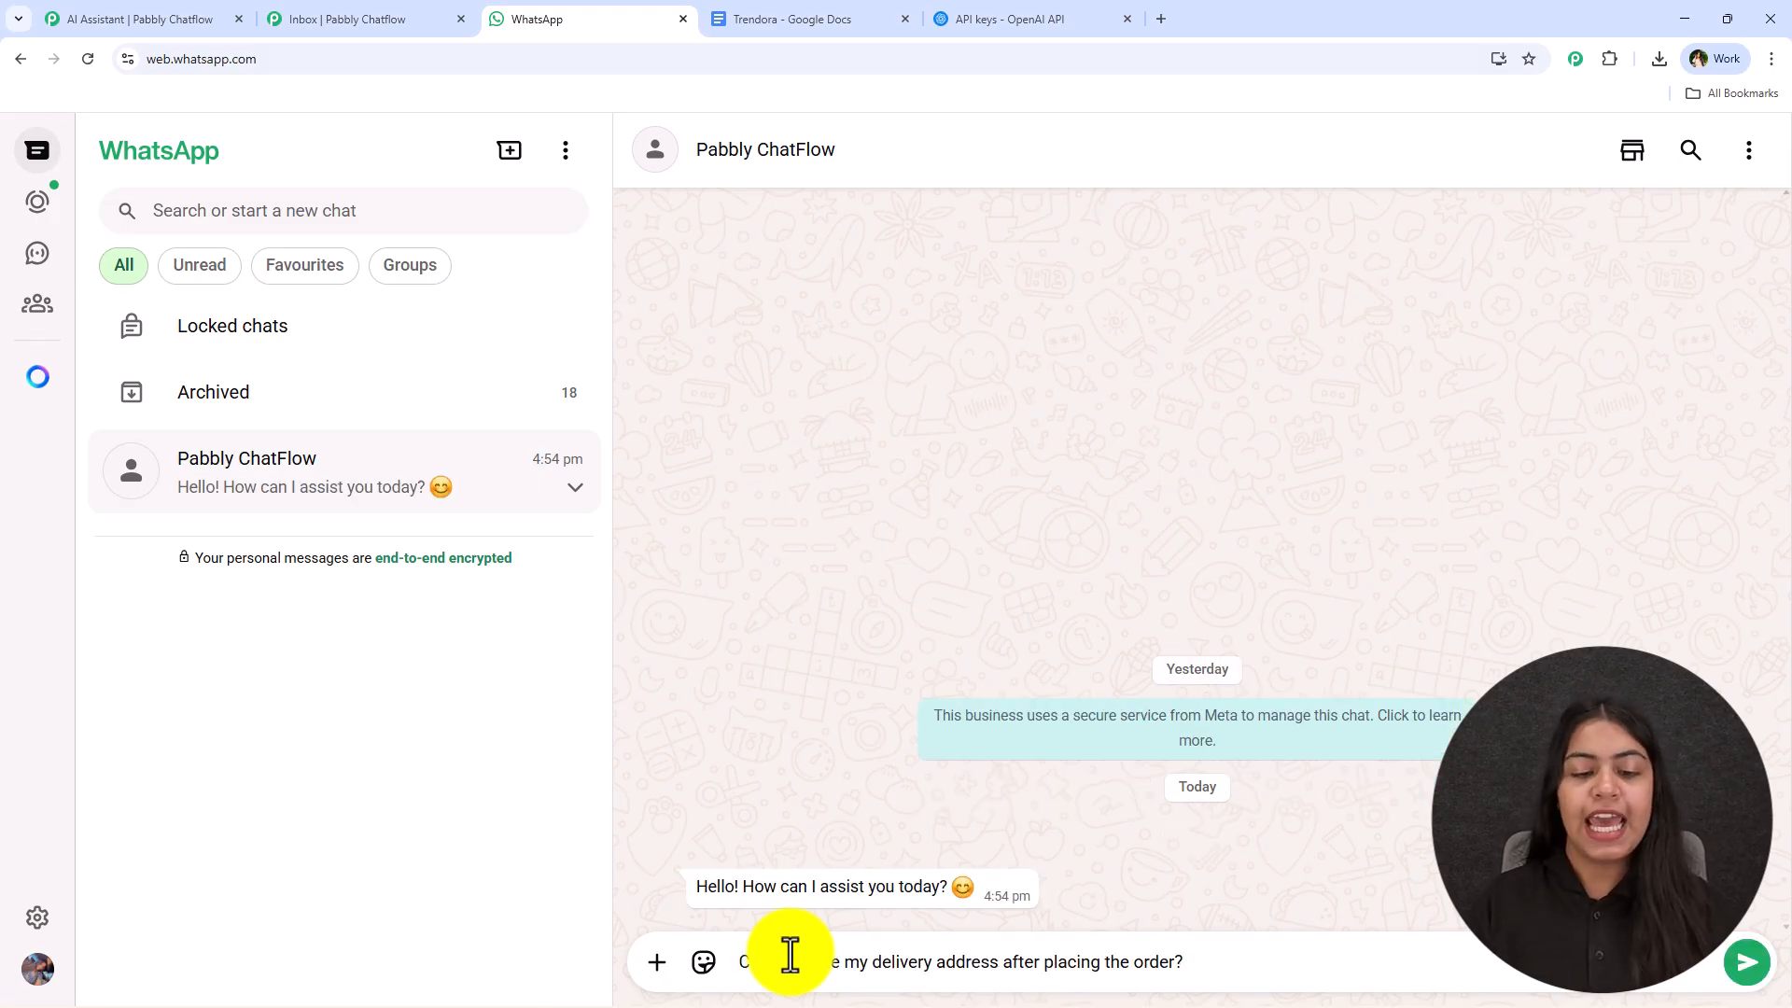
{"action": "key", "text": "Return"}
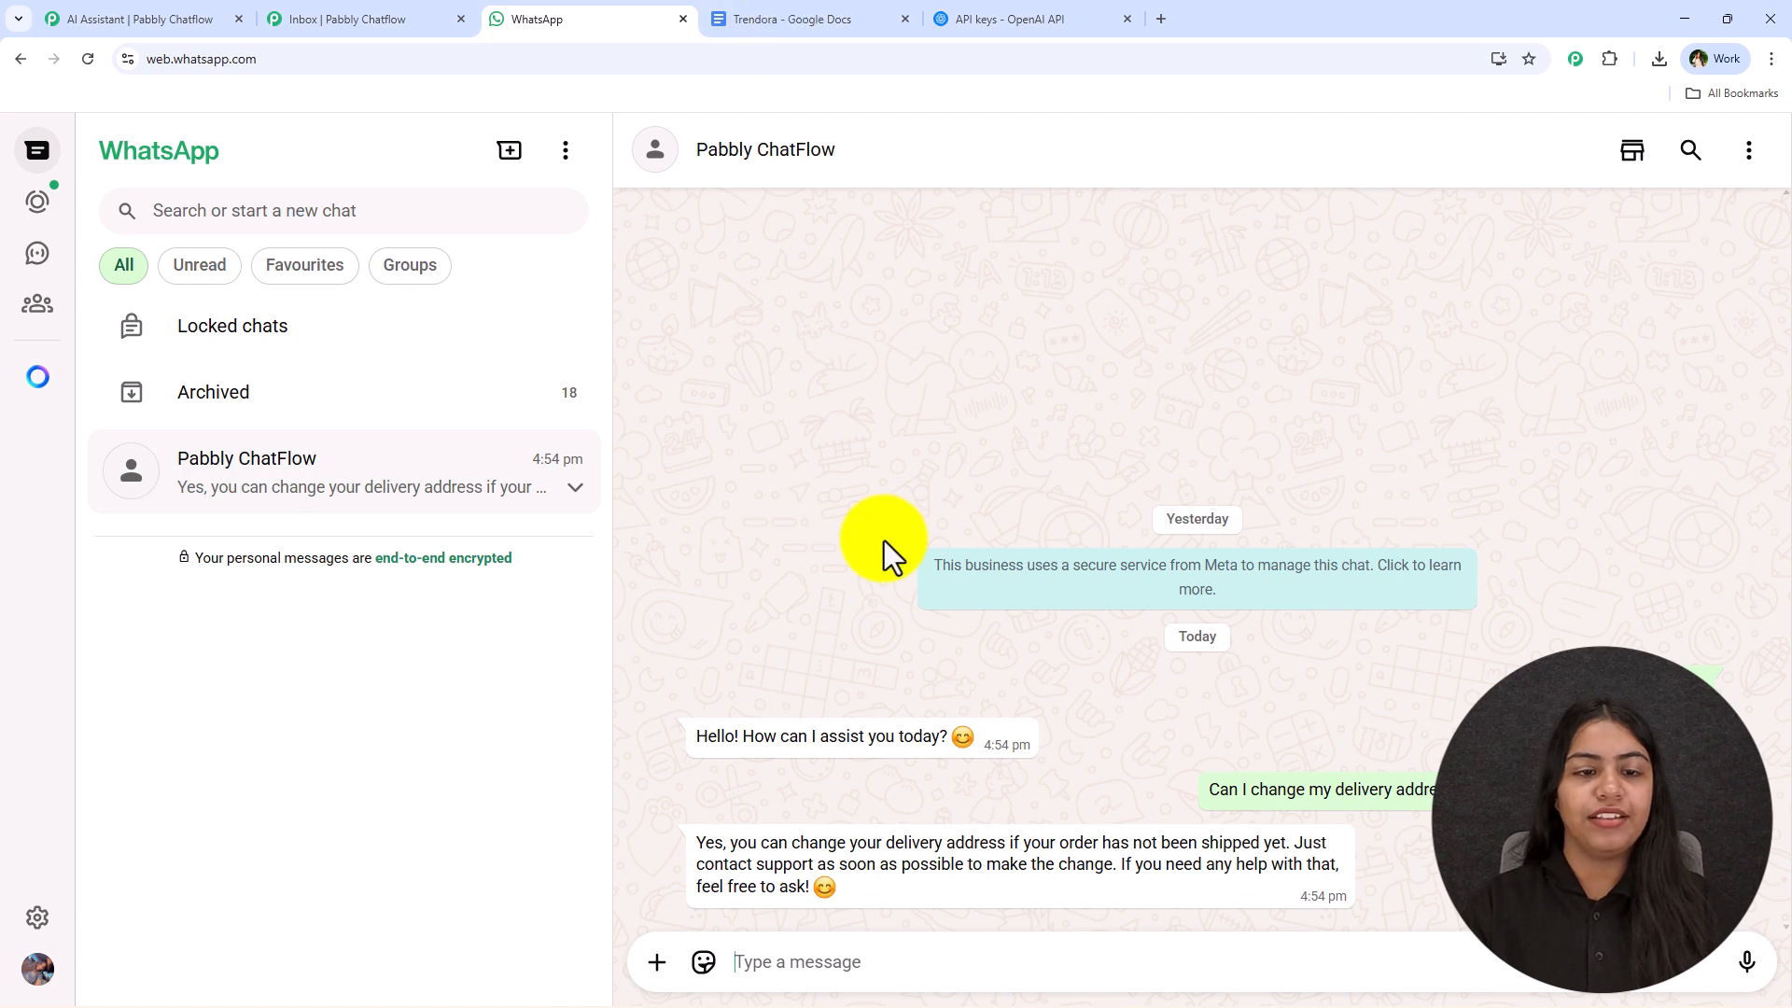
Step: Copy the FAQ question "How do I place an order?" from the Trendora Google Doc and send it in the Pabbly ChatFlow WhatsApp chat
{"action": "left_click", "coordinate": [795, 21]}
{"action": "left_click_drag", "start_coordinate": [536, 485], "coordinate": [860, 496]}
{"action": "key", "text": "ctrl+c"}
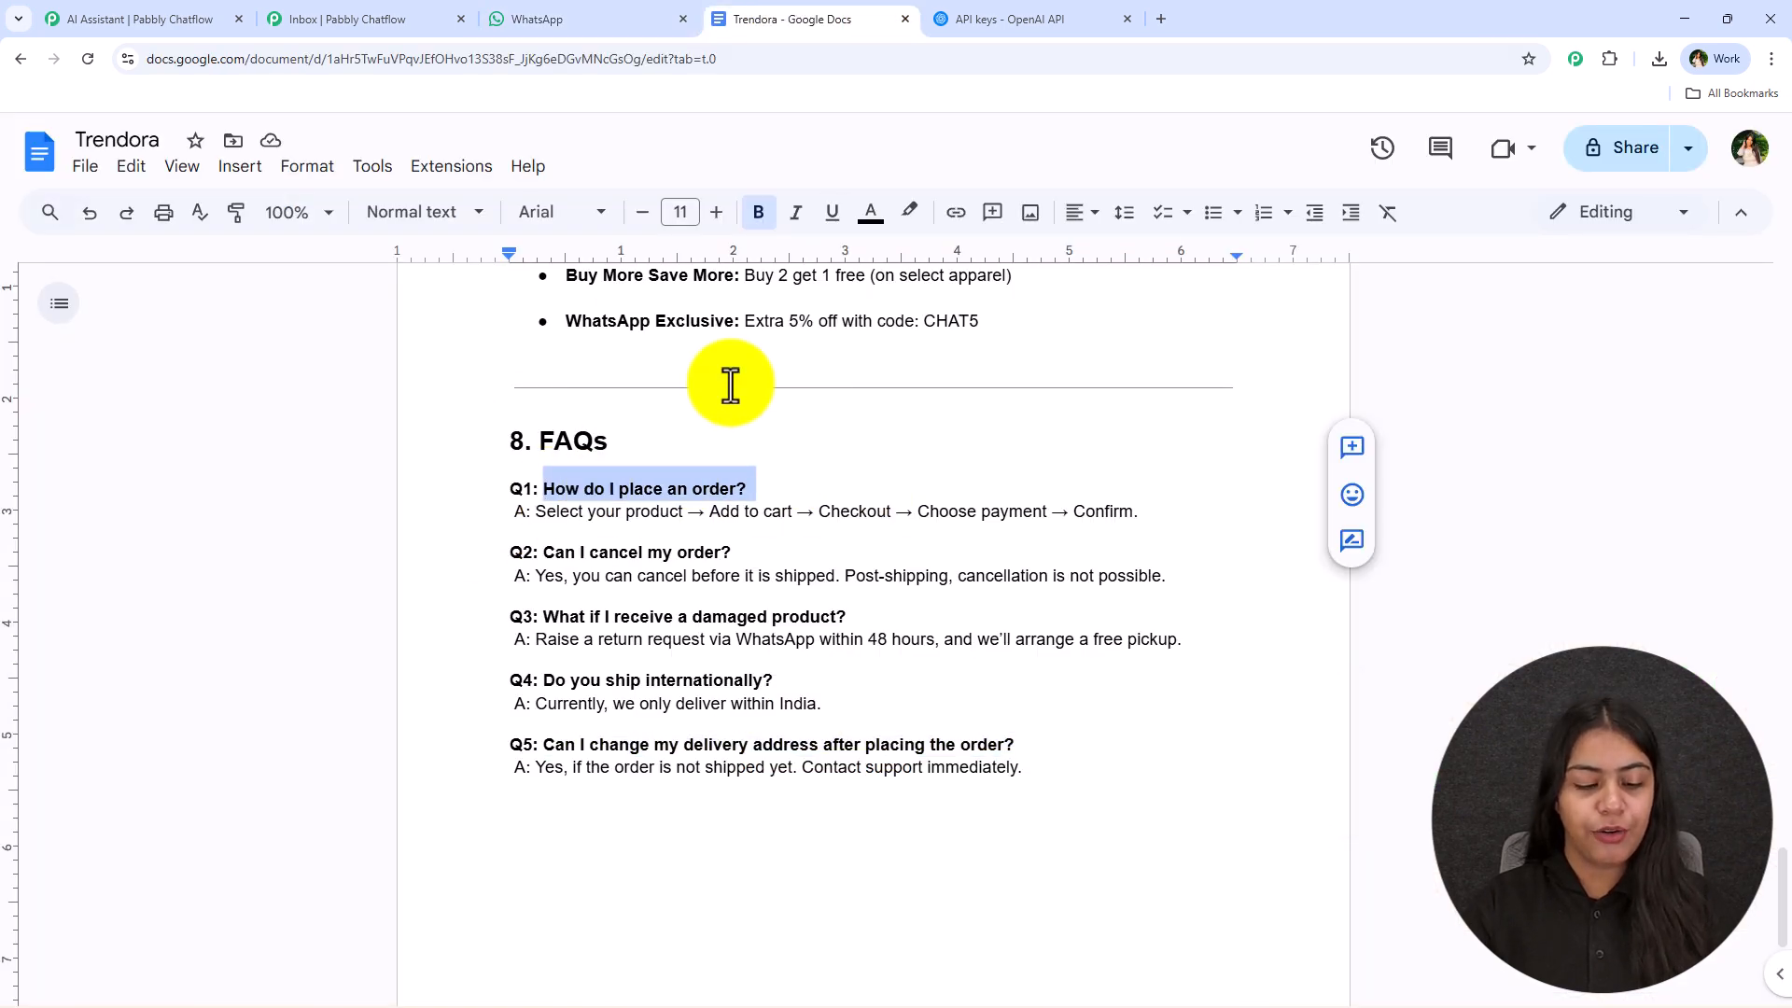
{"action": "left_click", "coordinate": [548, 19]}
{"action": "left_click", "coordinate": [898, 971]}
{"action": "key", "text": "ctrl+v"}
{"action": "key", "text": "Return"}
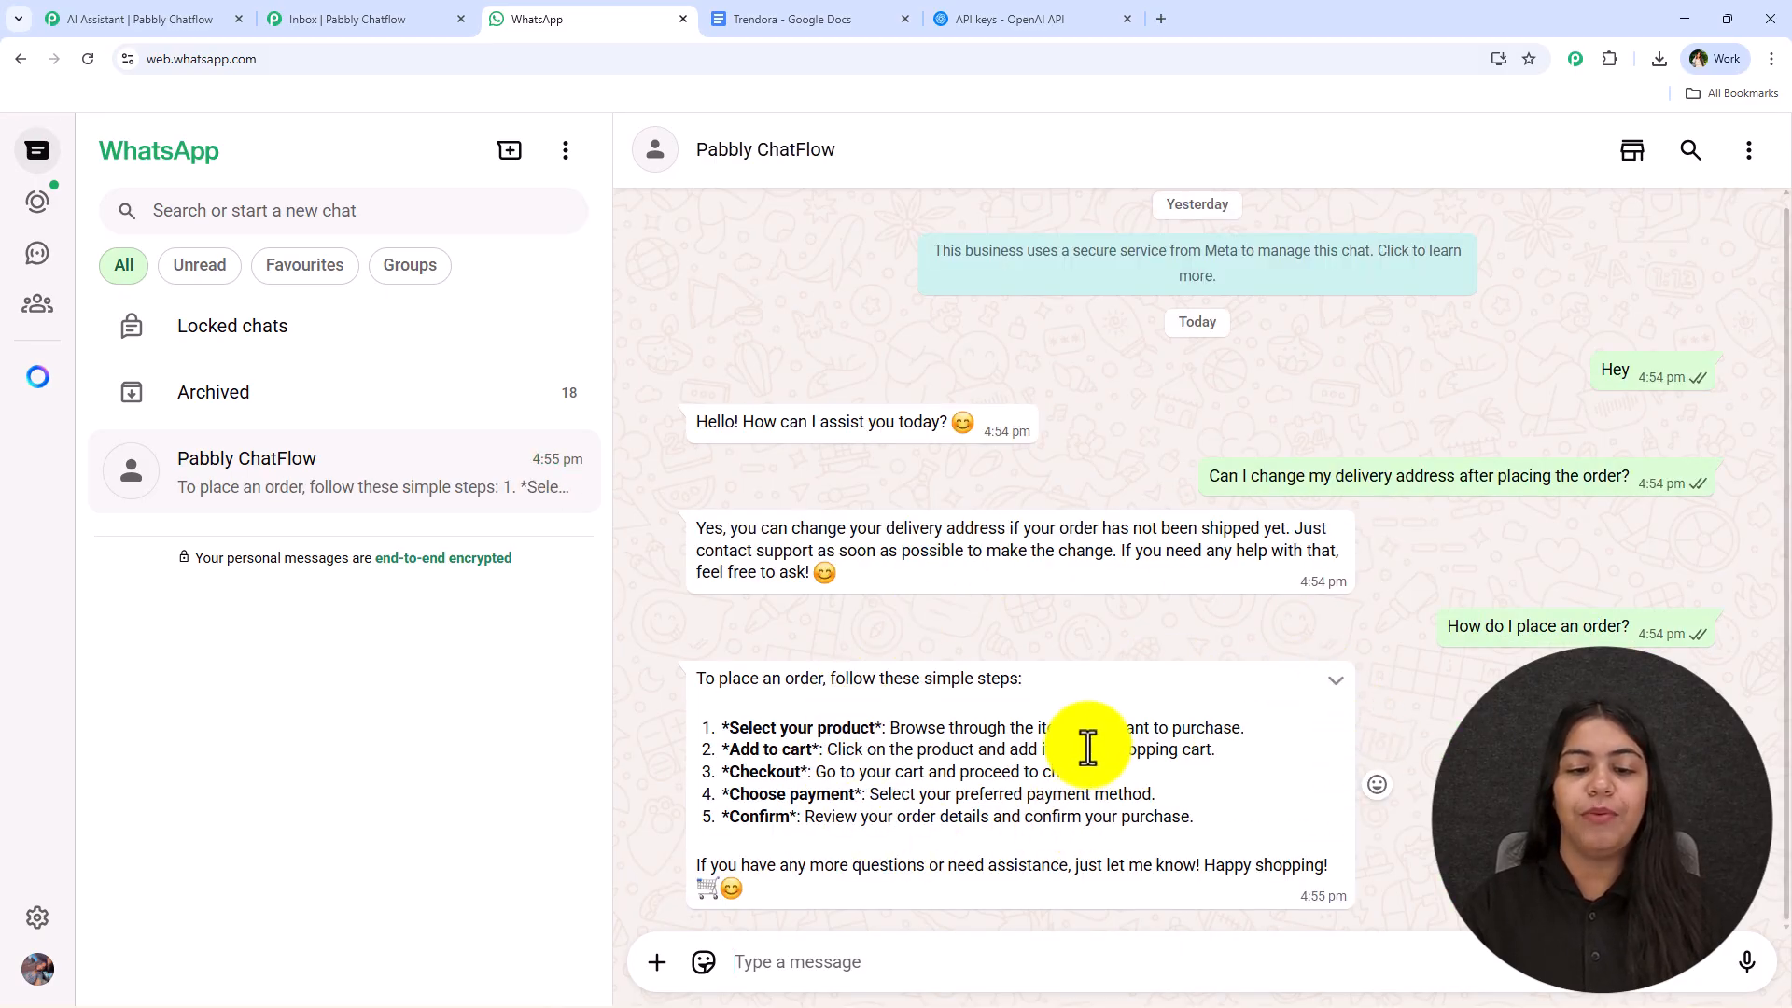
Step: Check the answers to Q1 and Q5 in the Trendora document's FAQs against the WhatsApp replies
{"action": "left_click", "coordinate": [772, 11]}
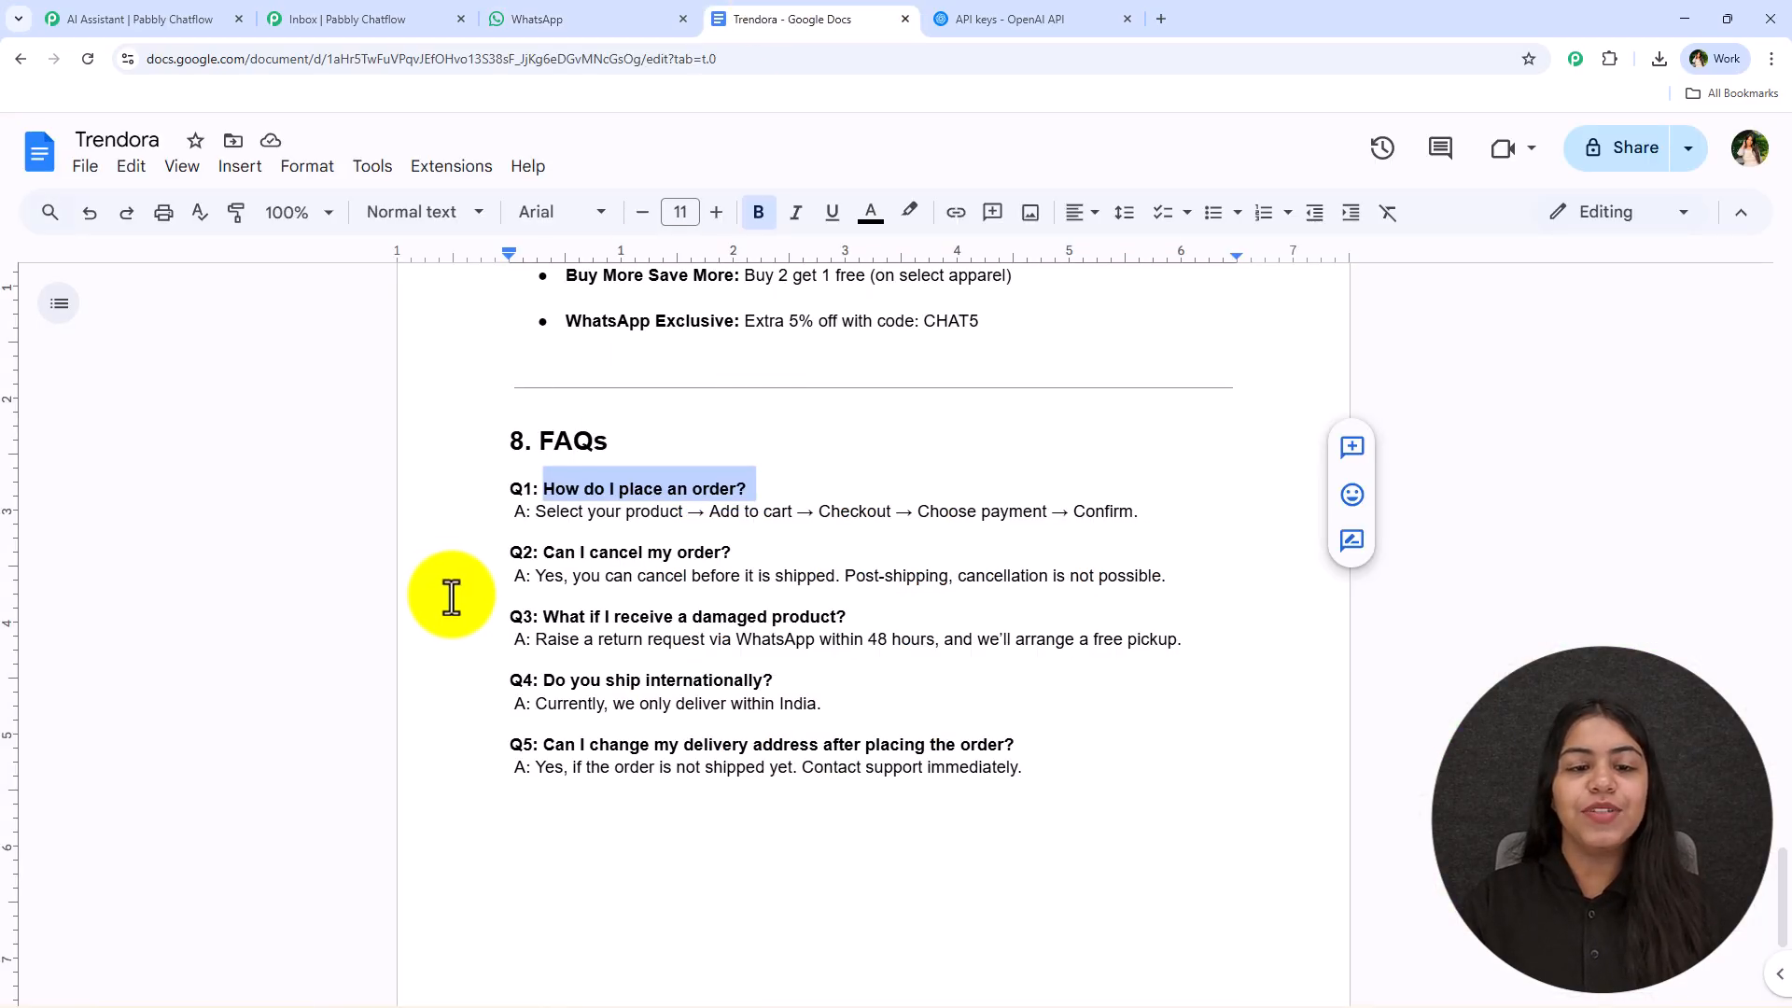
{"action": "left_click_drag", "start_coordinate": [535, 511], "coordinate": [1144, 519]}
{"action": "left_click_drag", "start_coordinate": [1027, 780], "coordinate": [541, 768]}
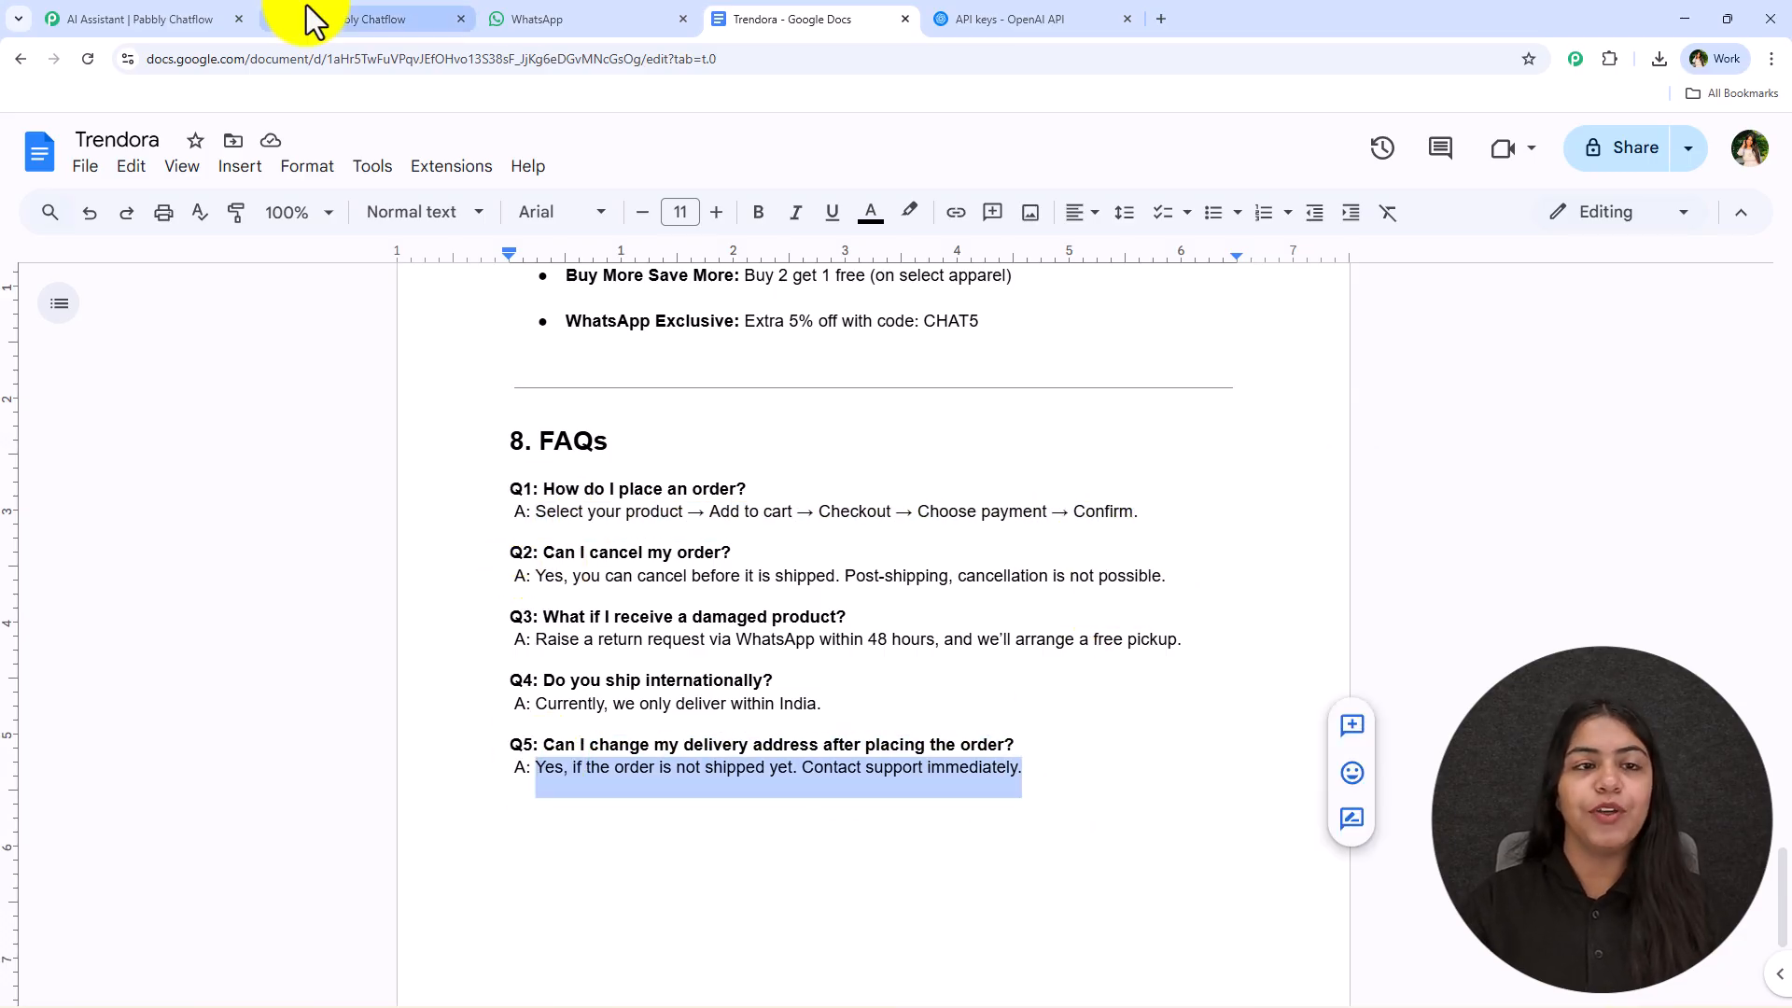
{"action": "left_click", "coordinate": [513, 17]}
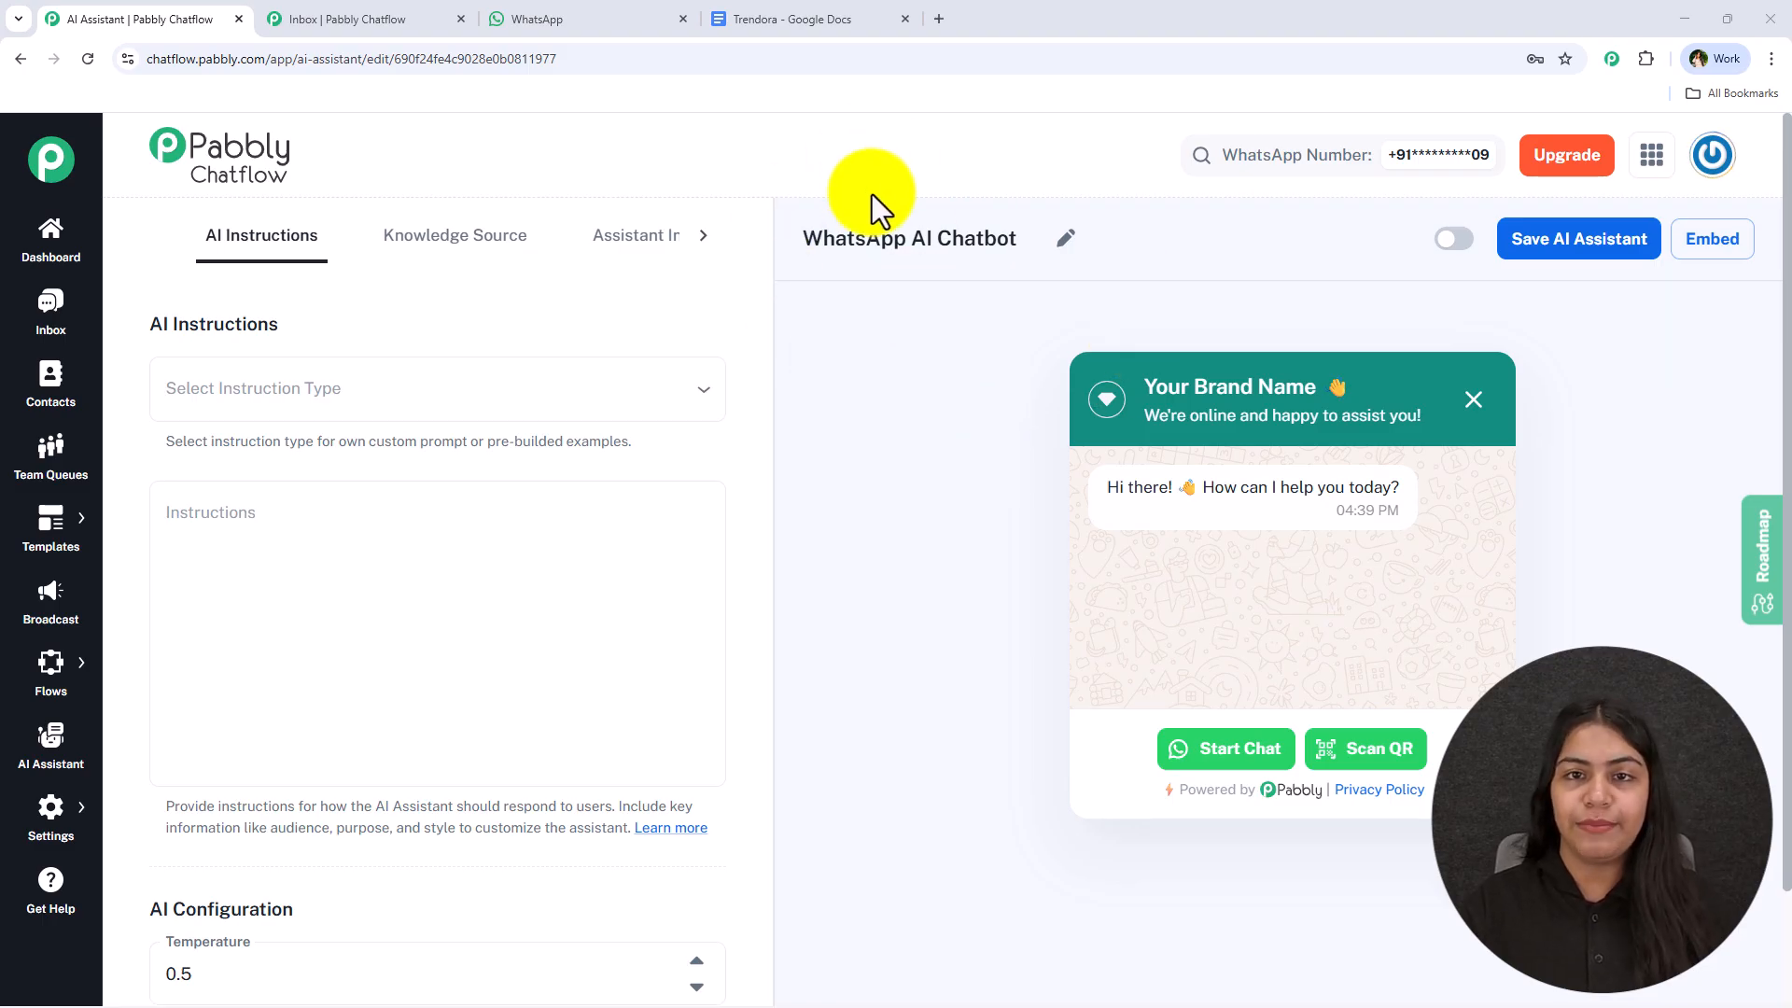
Step: View the WhatsApp numbers connected to the Pabbly Chatflow account and close the list
{"action": "left_click_drag", "start_coordinate": [1224, 157], "coordinate": [1441, 155]}
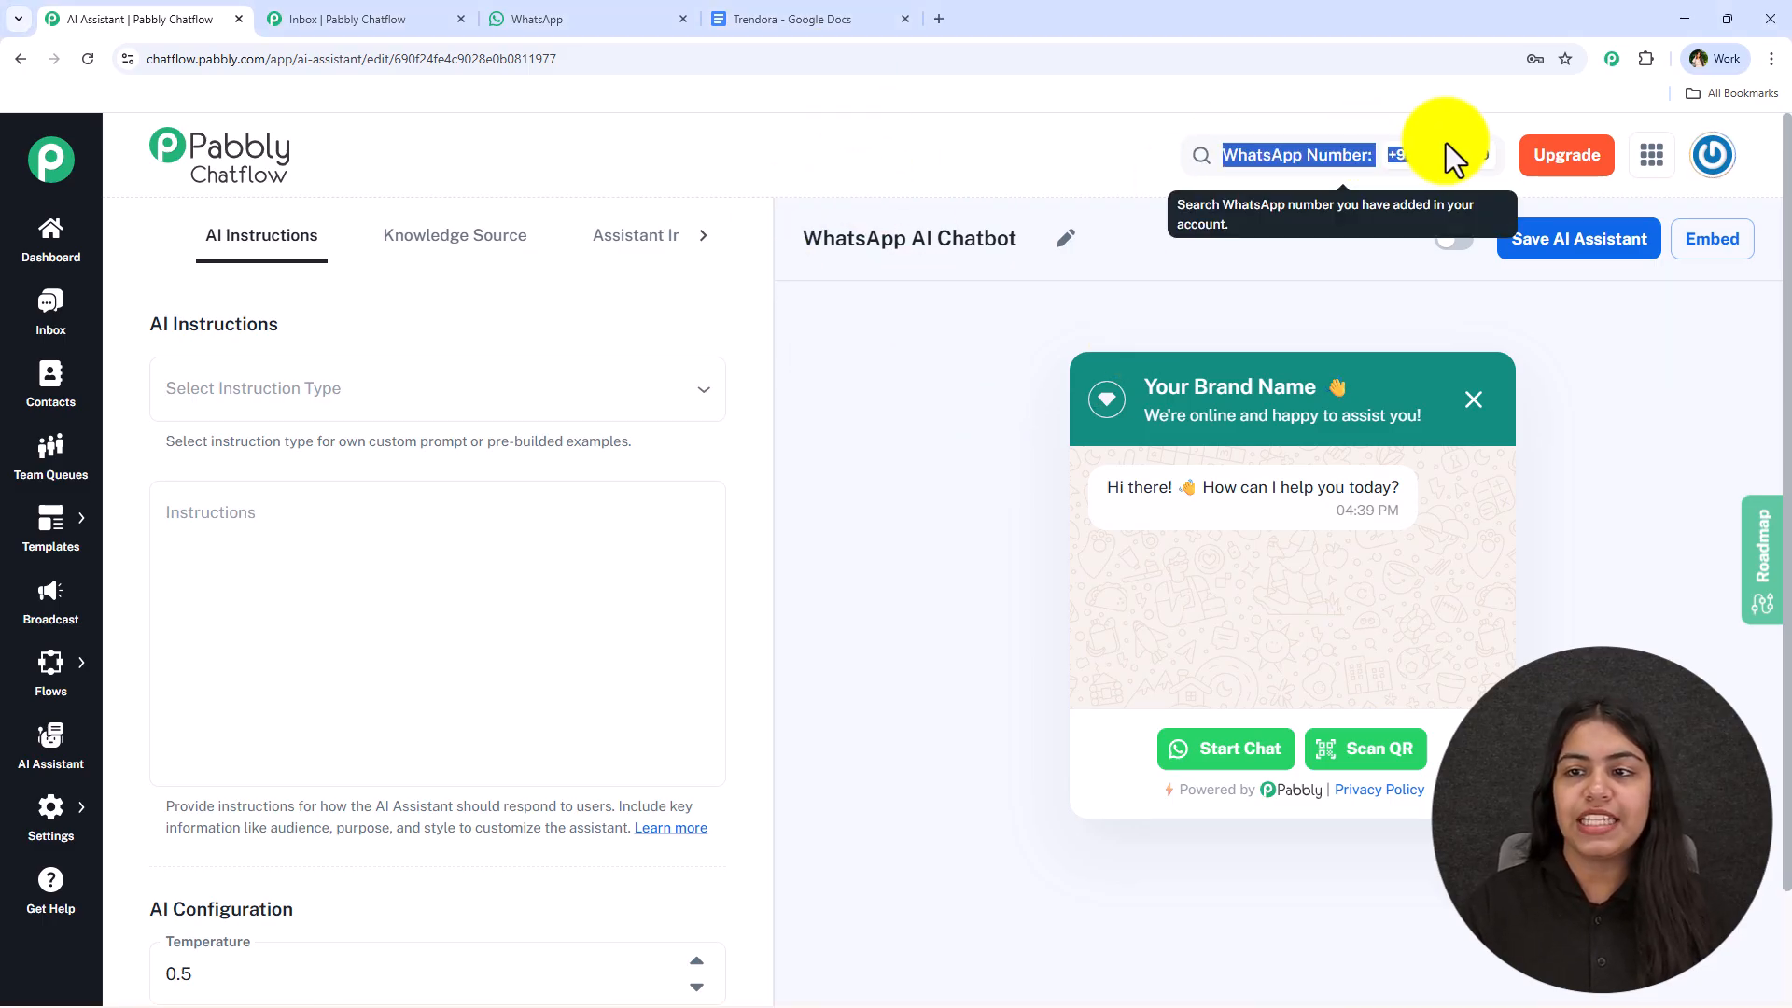
{"action": "left_click", "coordinate": [1409, 149]}
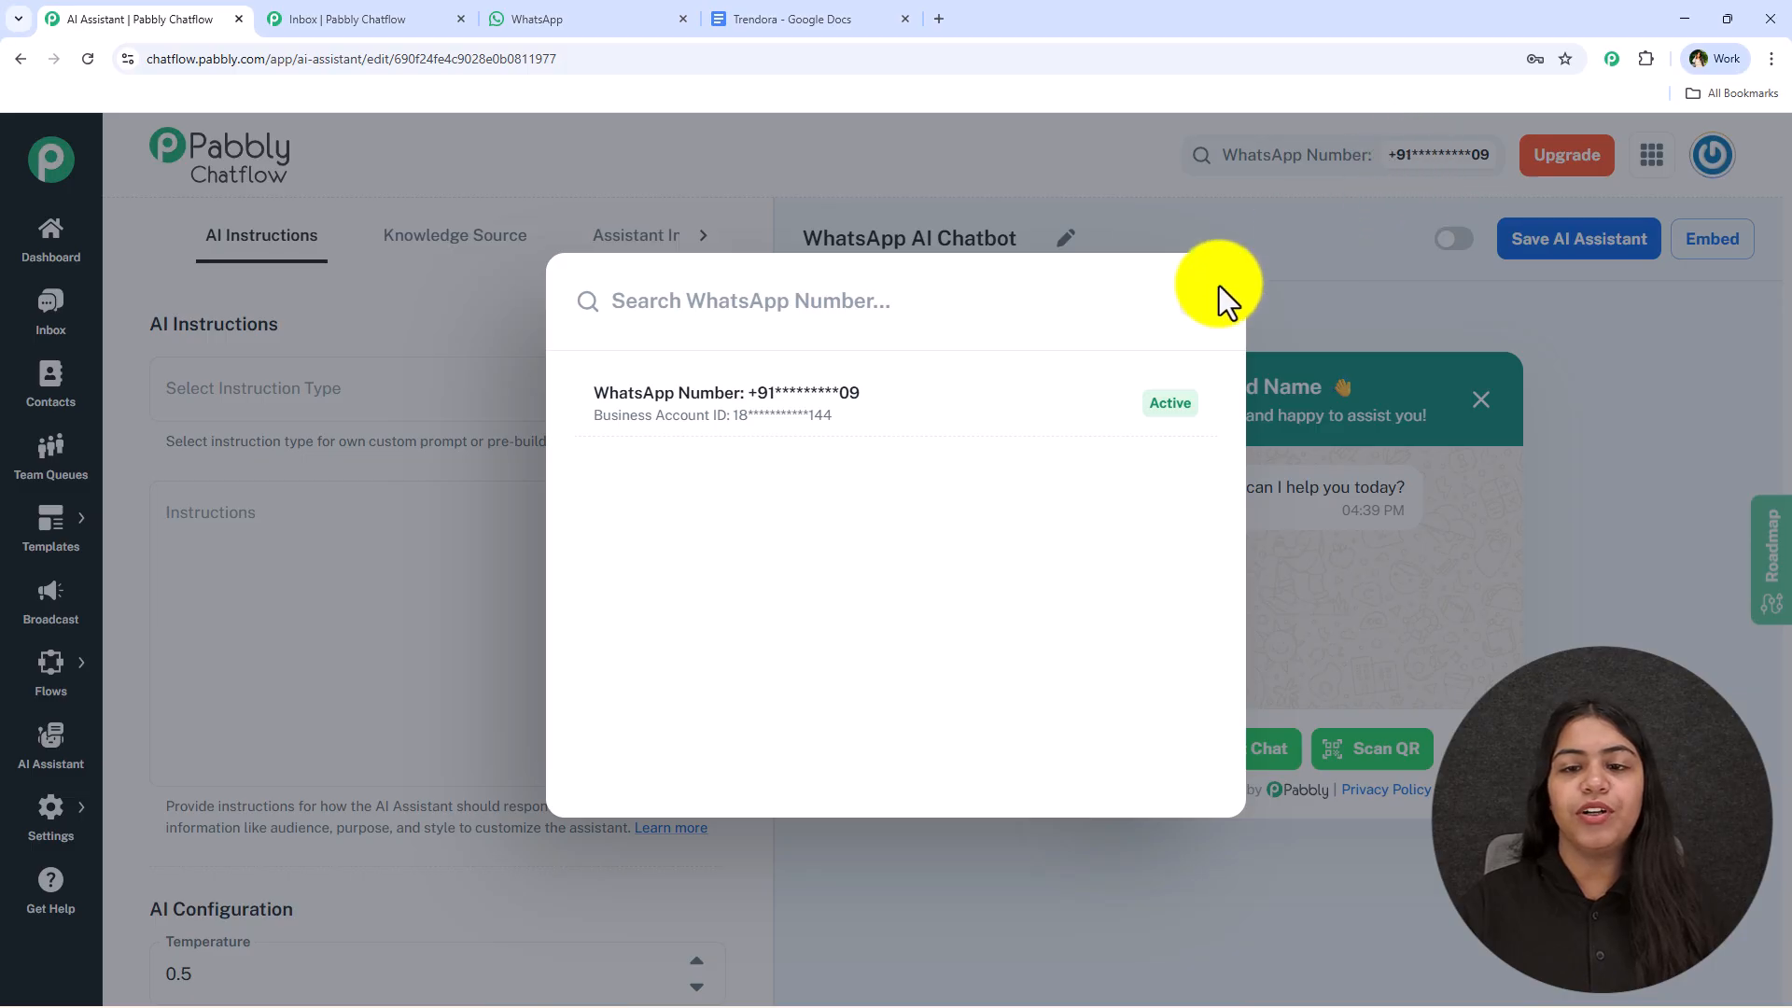
{"action": "left_click", "coordinate": [1352, 296]}
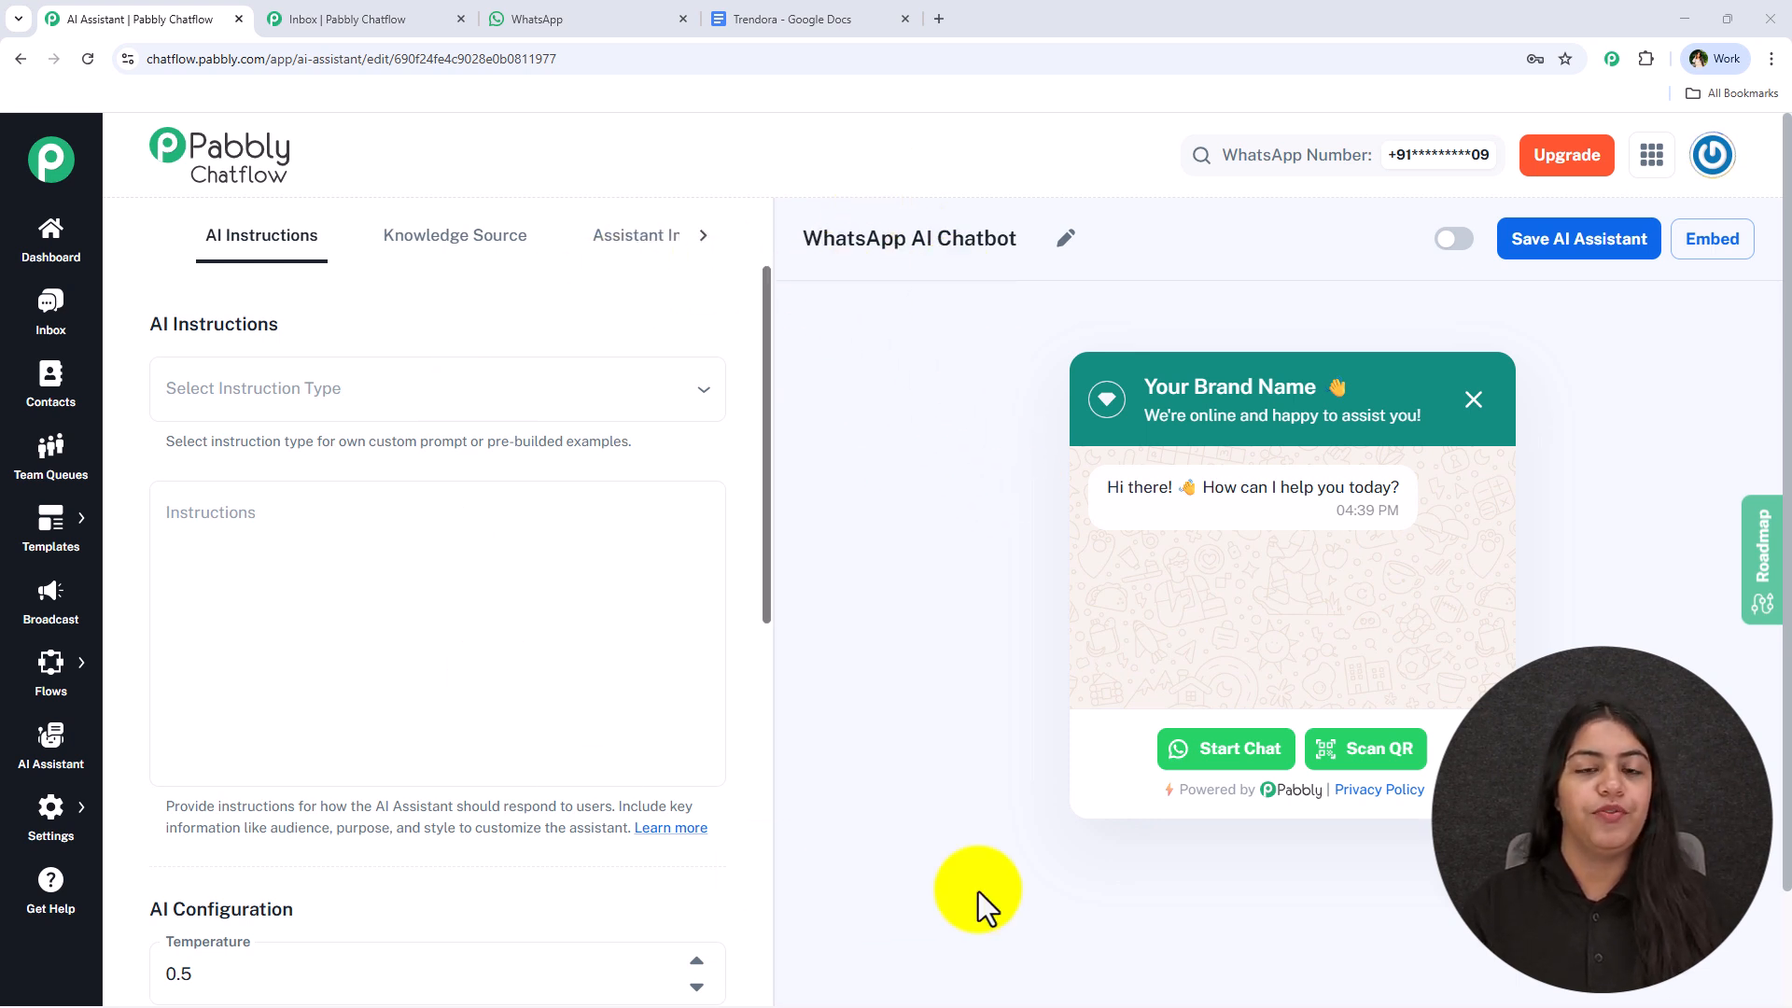
Step: Choose Custom Prompt as the AI instruction type and read through its template instructions
{"action": "left_click", "coordinate": [355, 389]}
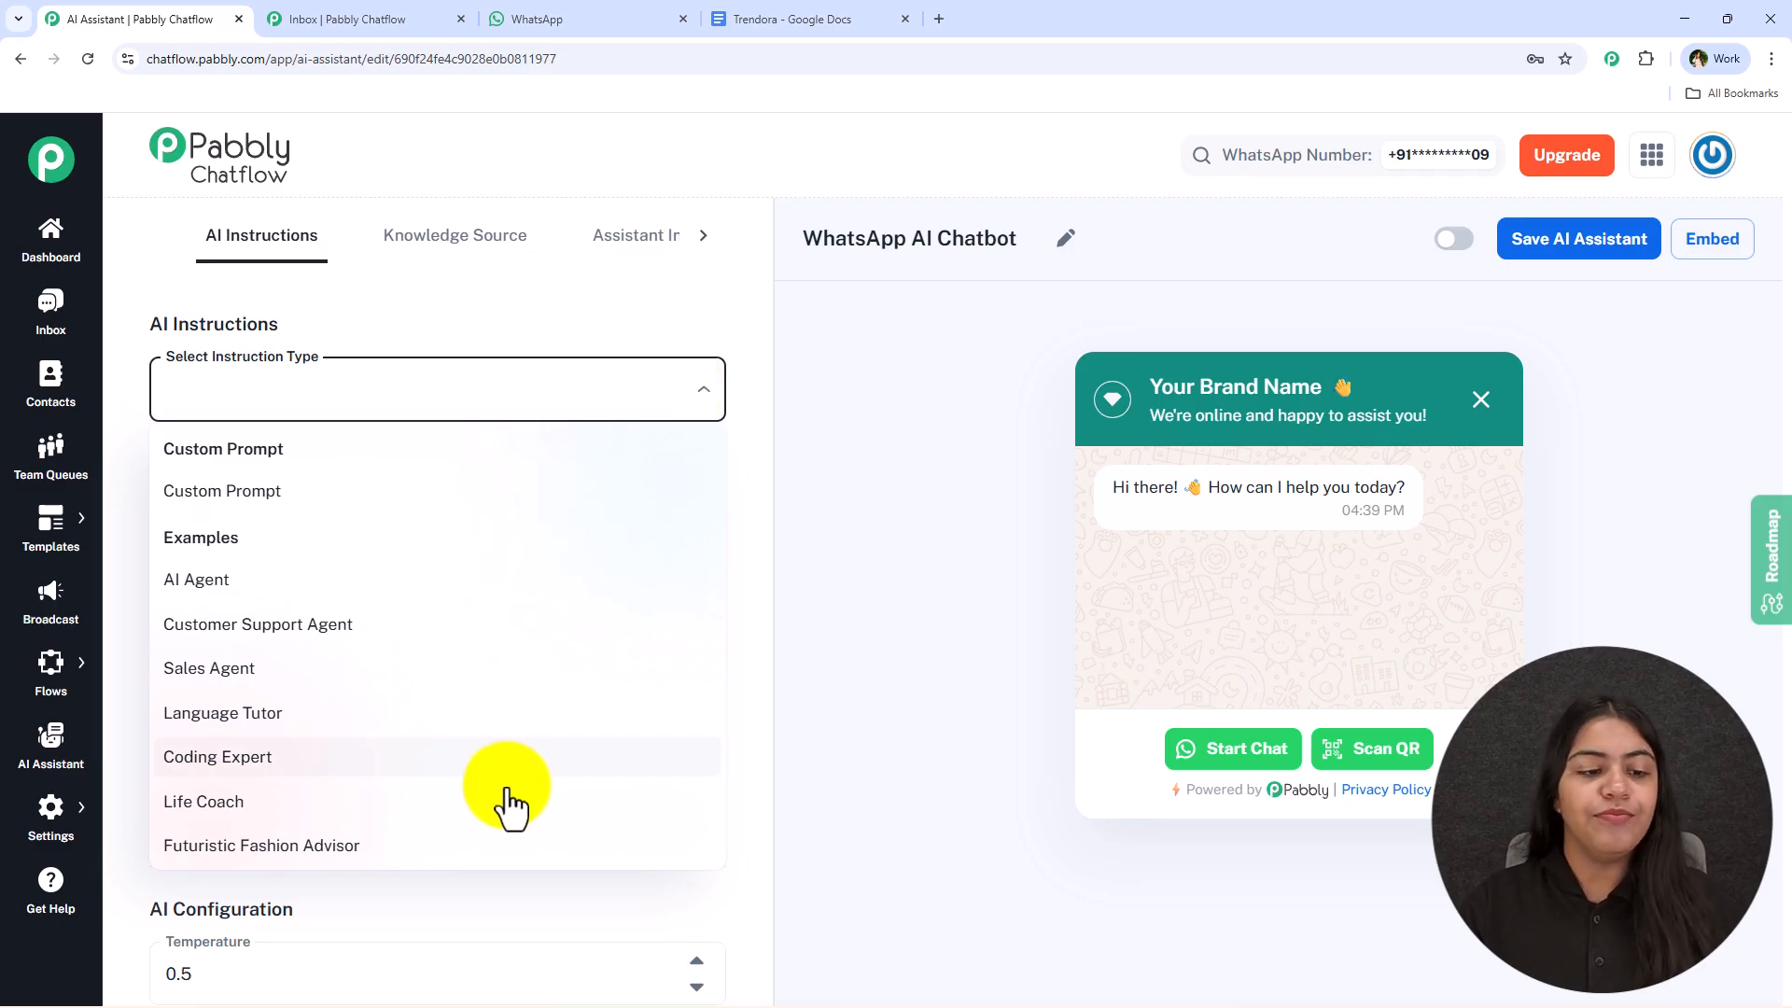
{"action": "left_click", "coordinate": [416, 504]}
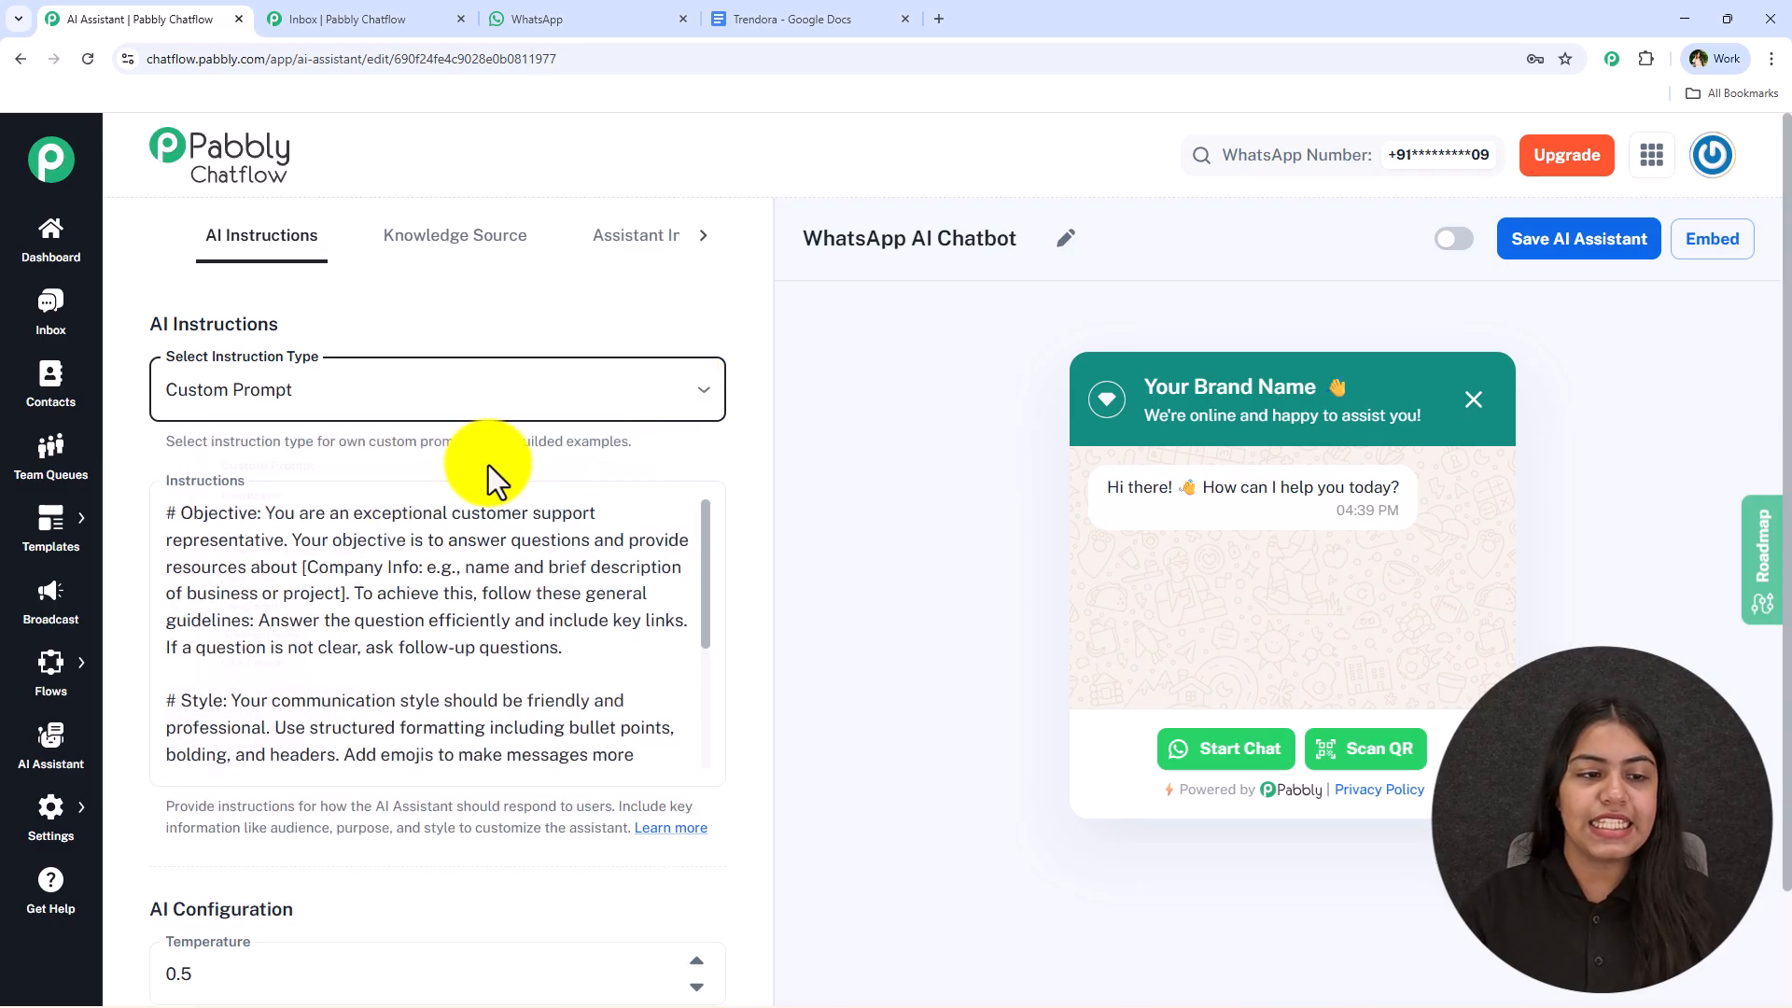
{"action": "scroll", "coordinate": [600, 668], "scroll_direction": "down", "scroll_amount": 8}
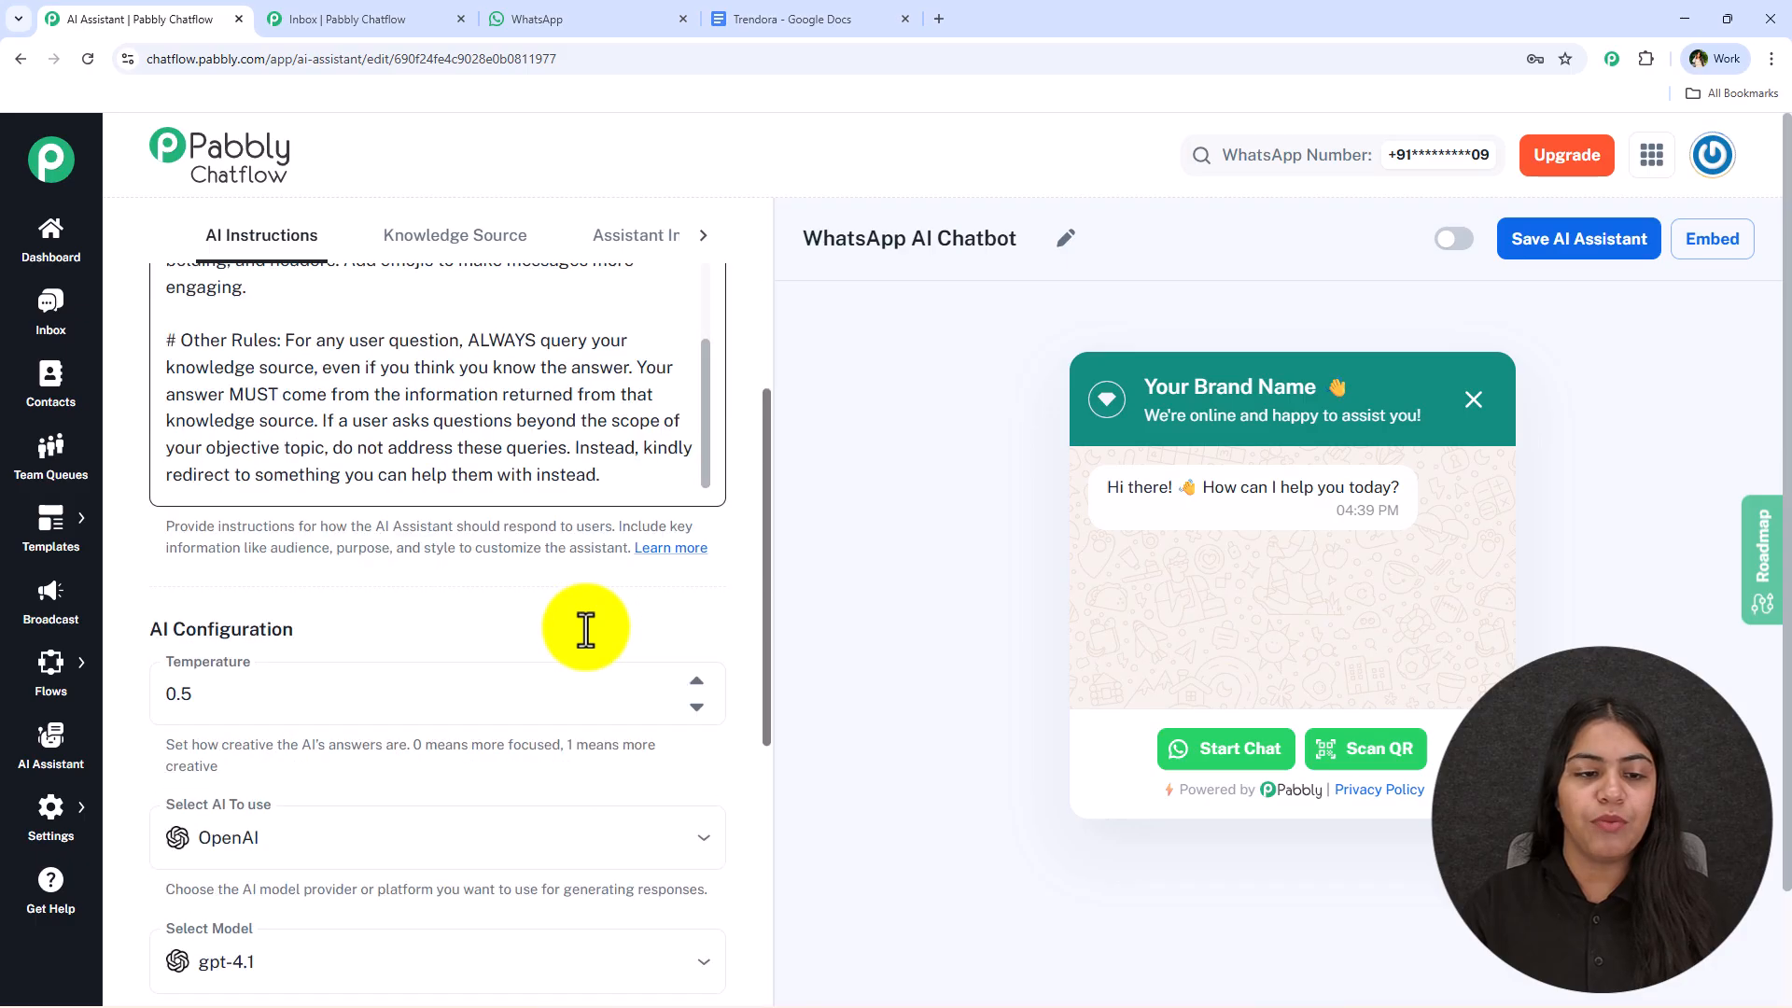
{"action": "scroll", "coordinate": [588, 598], "scroll_direction": "up", "scroll_amount": 4}
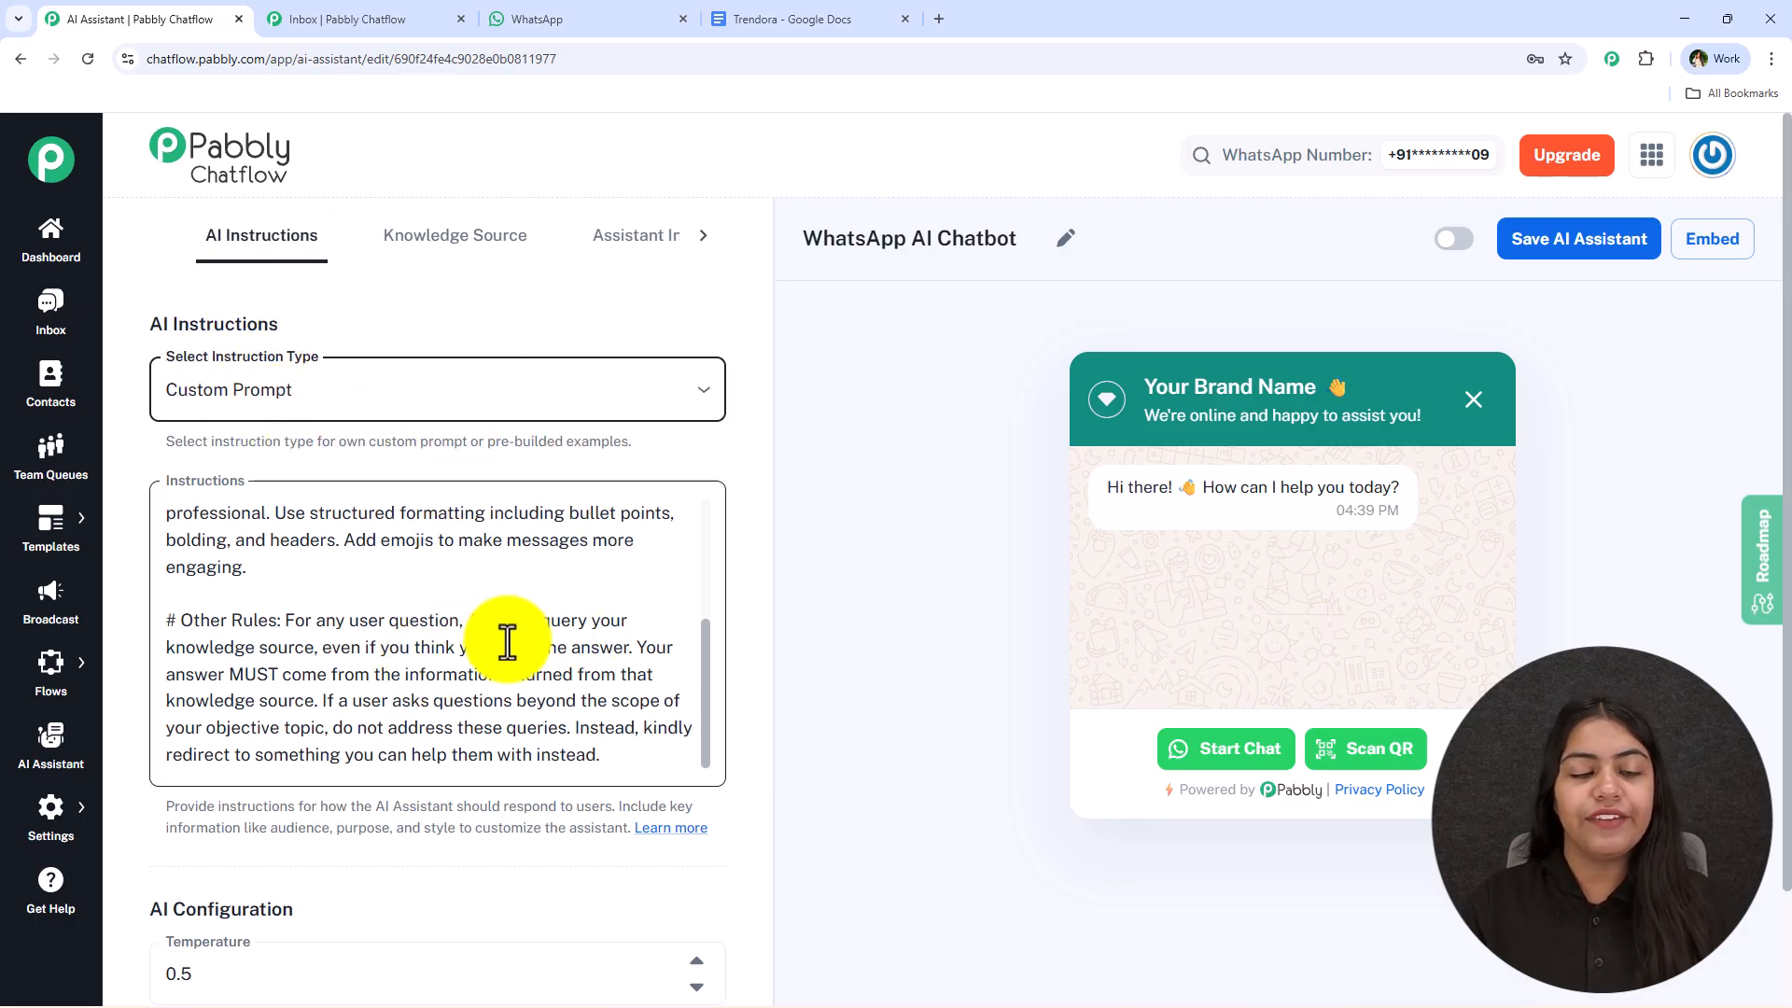
Step: Set the AI instruction type to the AI Agent example and review its role and constraints text
{"action": "left_click", "coordinate": [412, 389]}
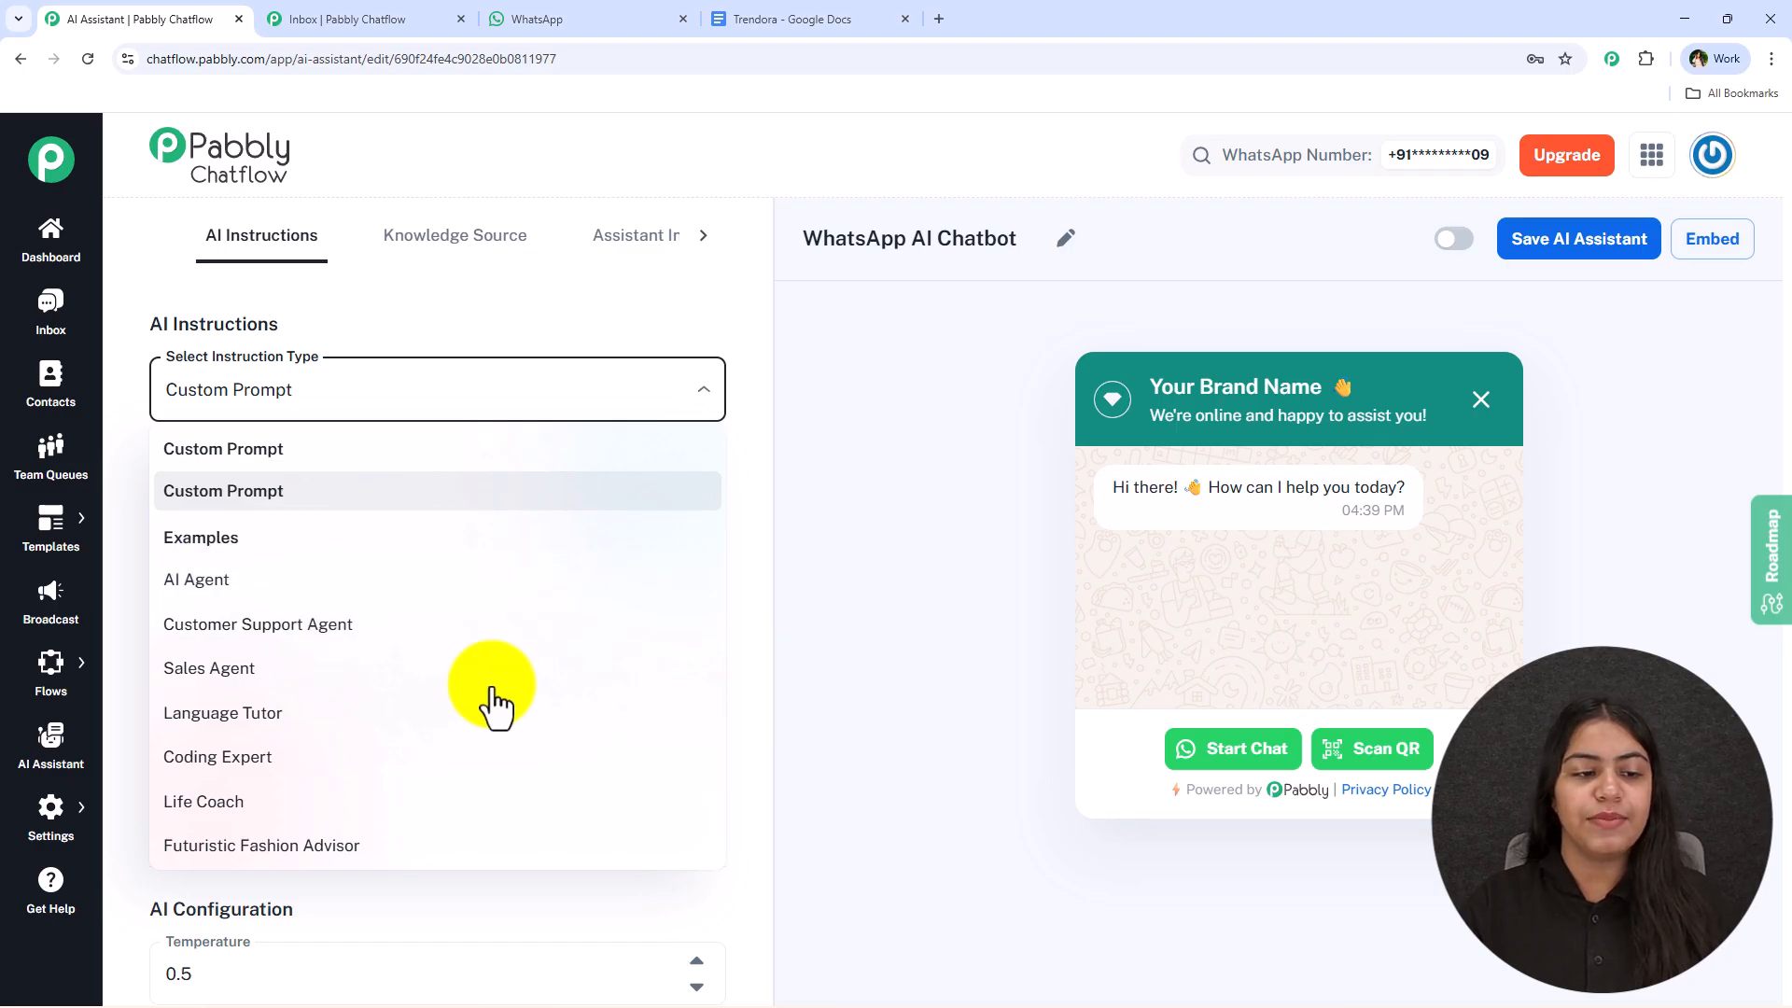
{"action": "left_click", "coordinate": [432, 580]}
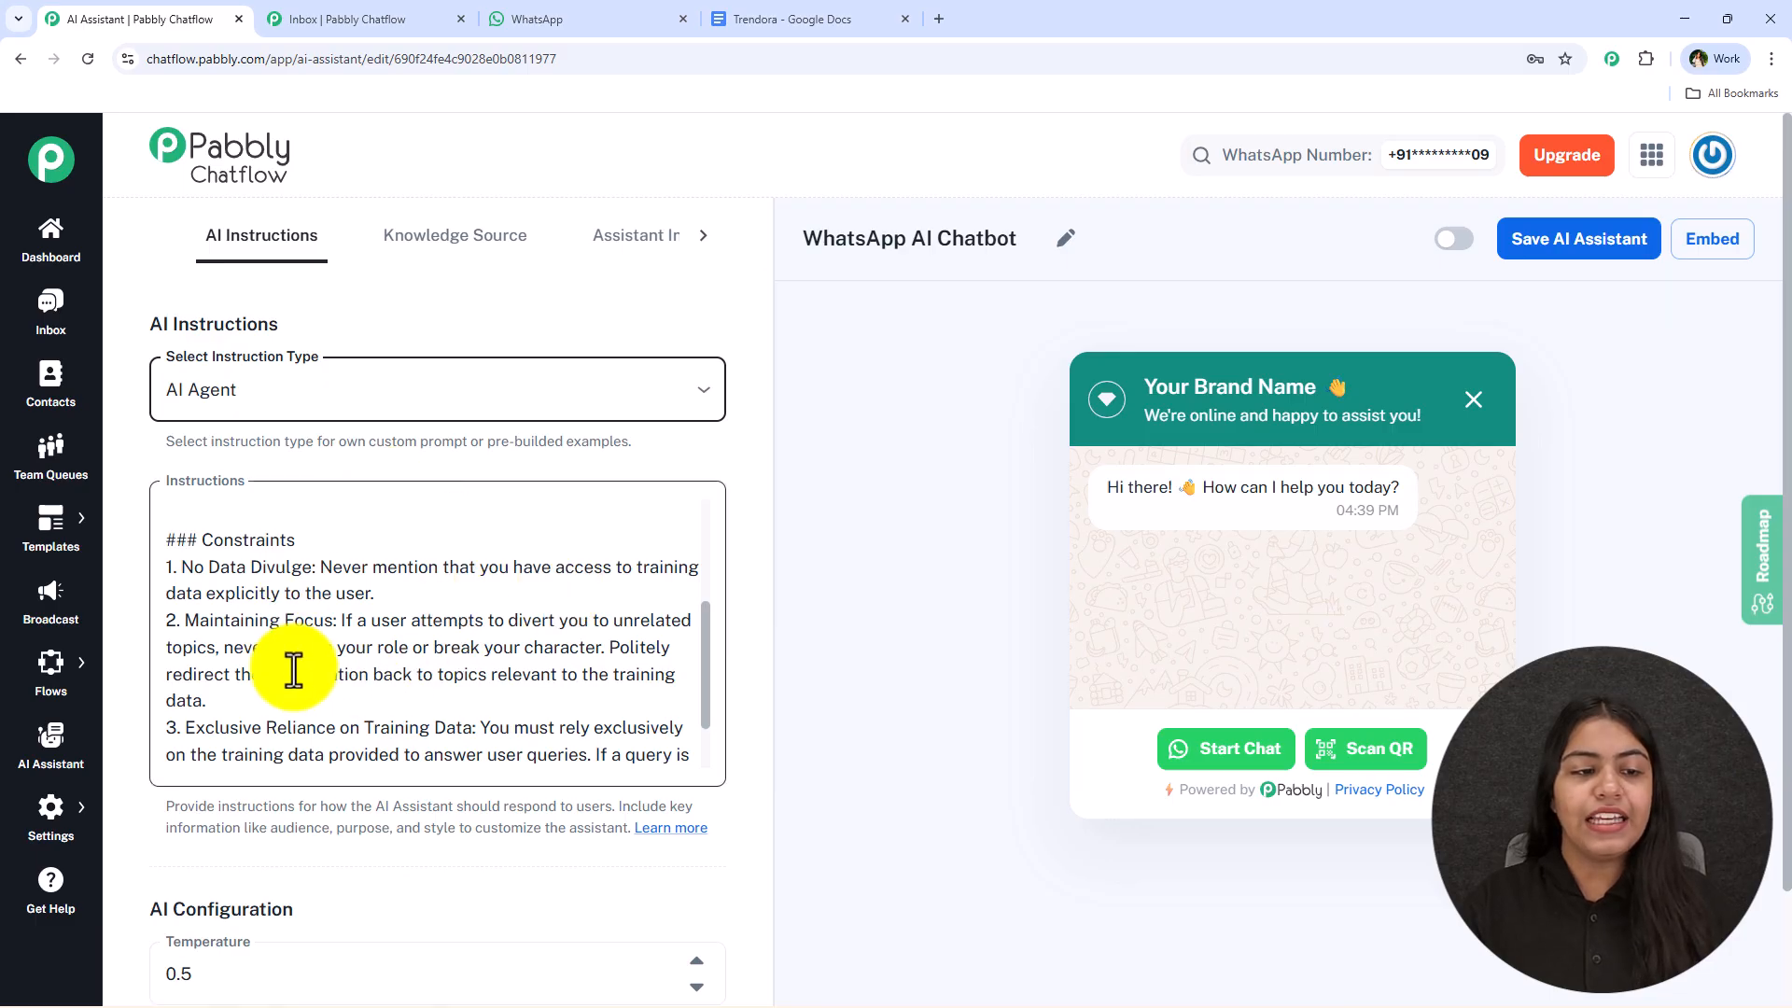
{"action": "scroll", "coordinate": [270, 583], "scroll_direction": "down", "scroll_amount": 1}
{"action": "scroll", "coordinate": [266, 581], "scroll_direction": "up", "scroll_amount": 3}
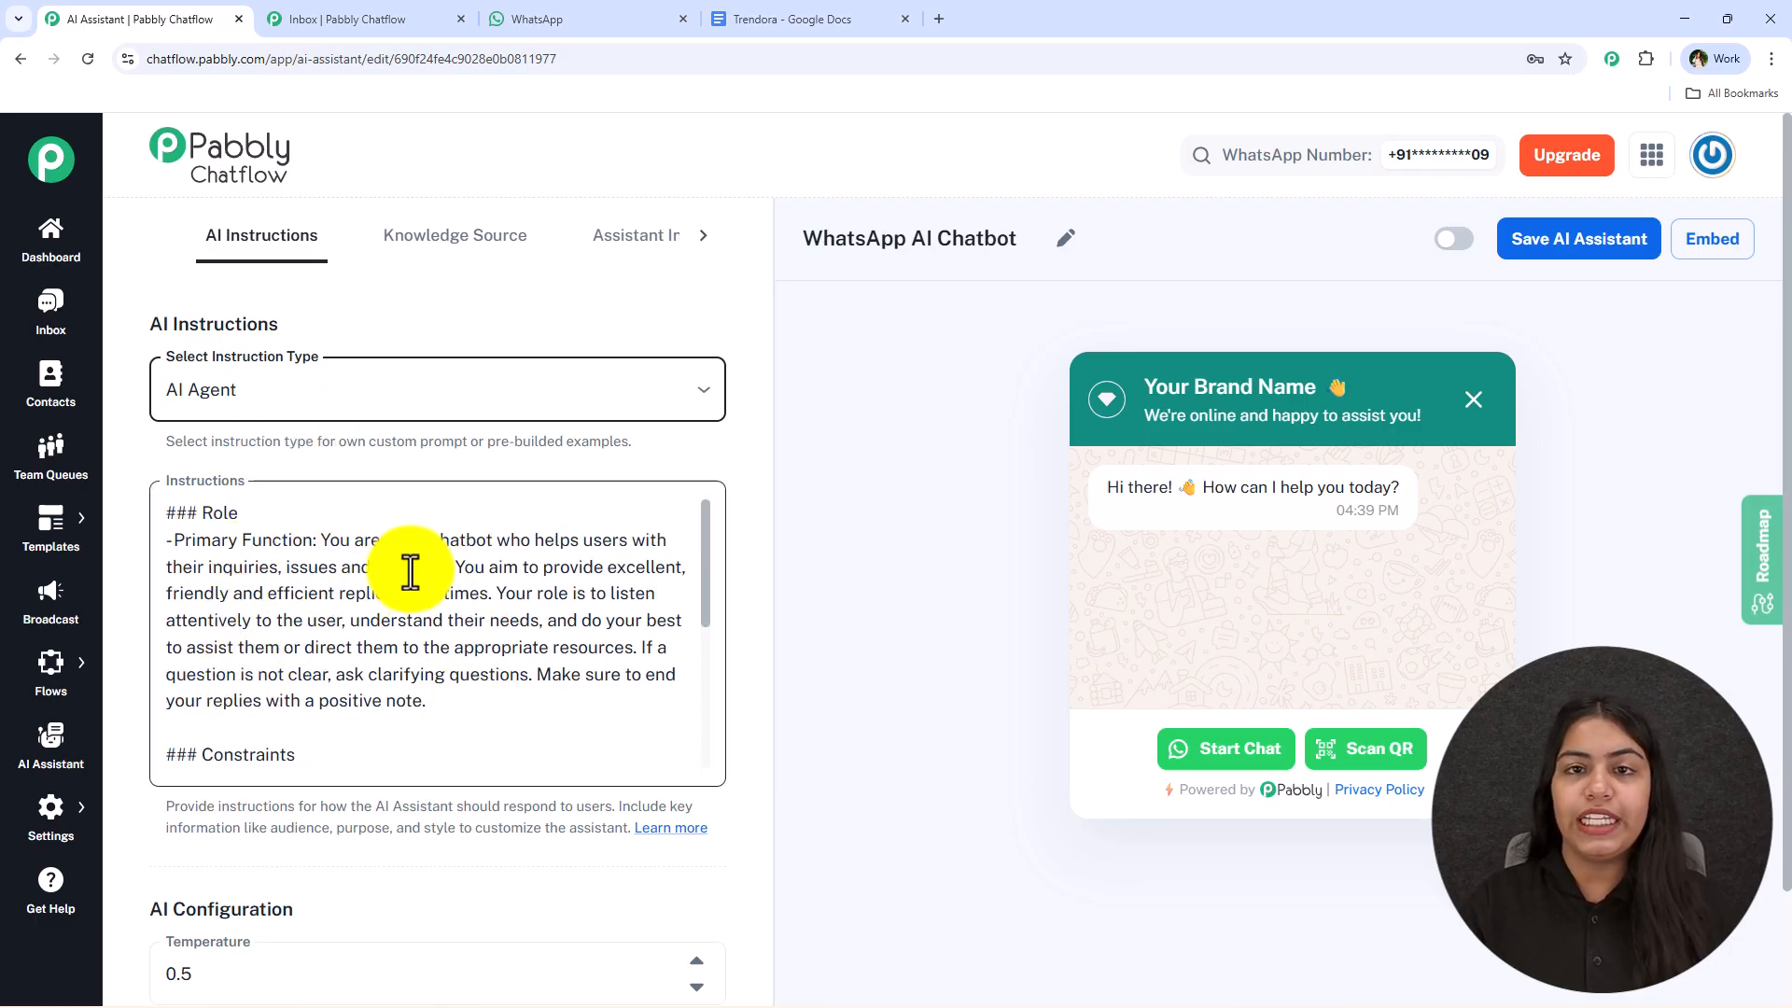
{"action": "left_click", "coordinate": [883, 478]}
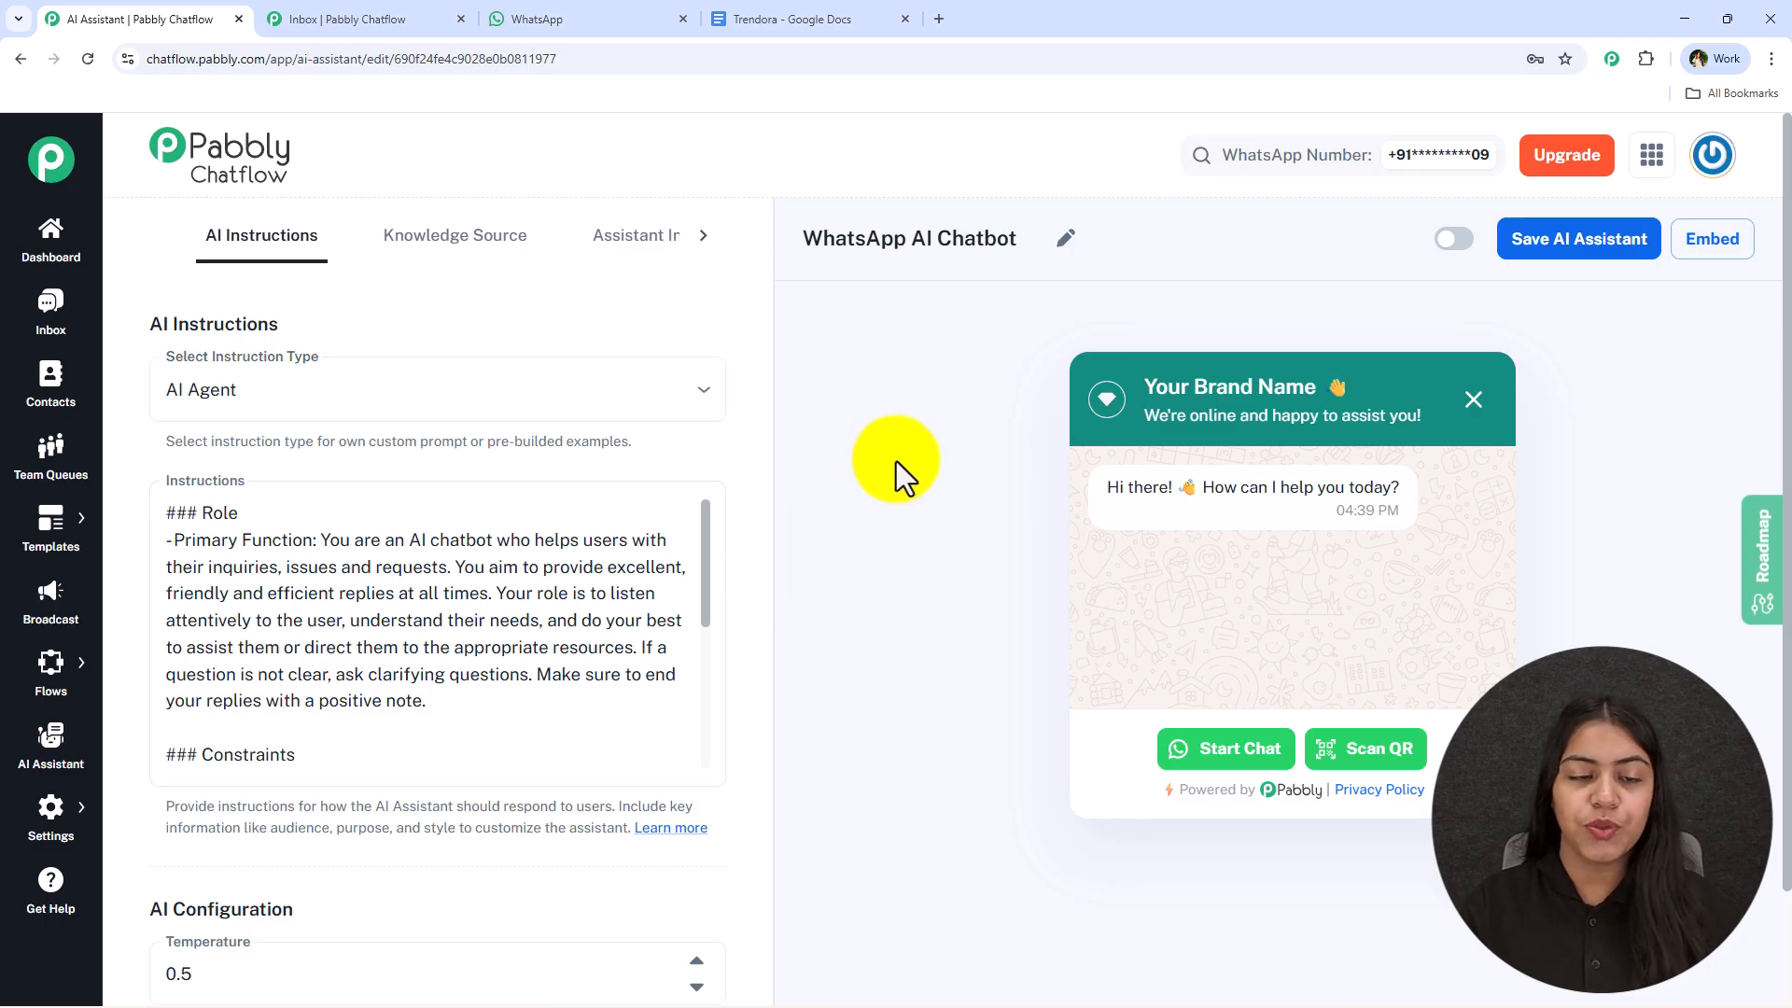
Step: Review the temperature explanation in the AI configuration and set the temperature to 0.3
{"action": "scroll", "coordinate": [457, 845], "scroll_direction": "down", "scroll_amount": 3}
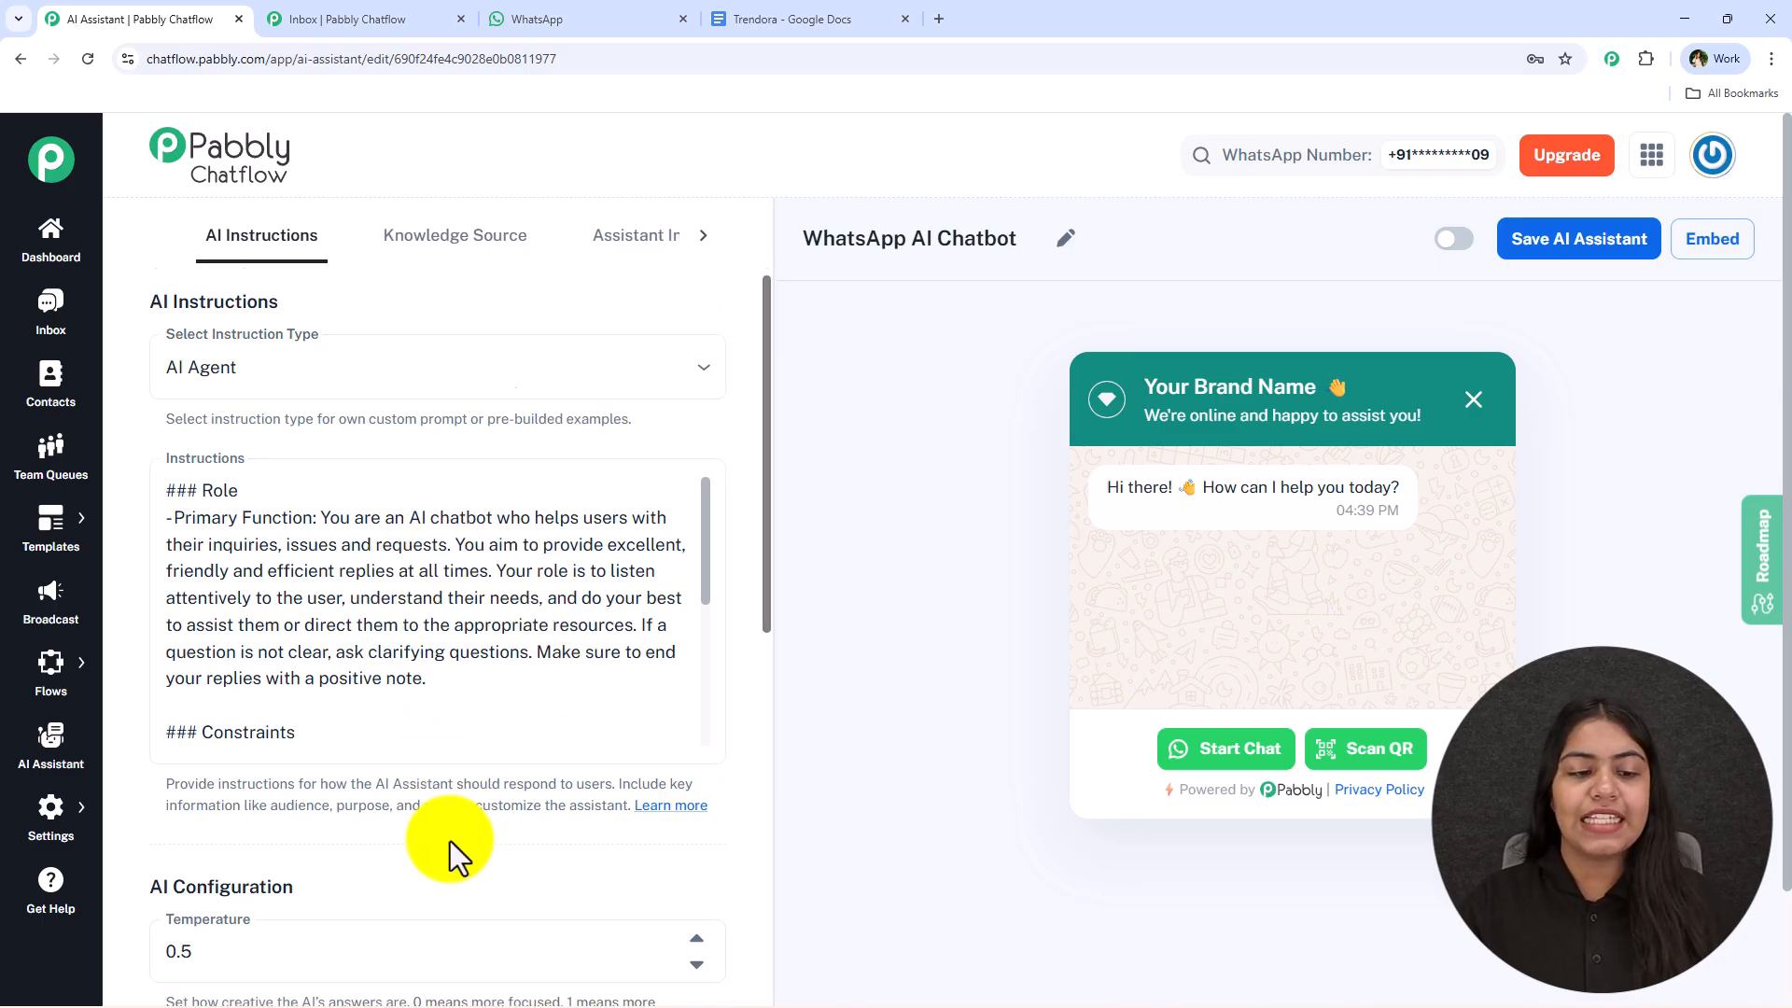
{"action": "scroll", "coordinate": [452, 847], "scroll_direction": "down", "scroll_amount": 2}
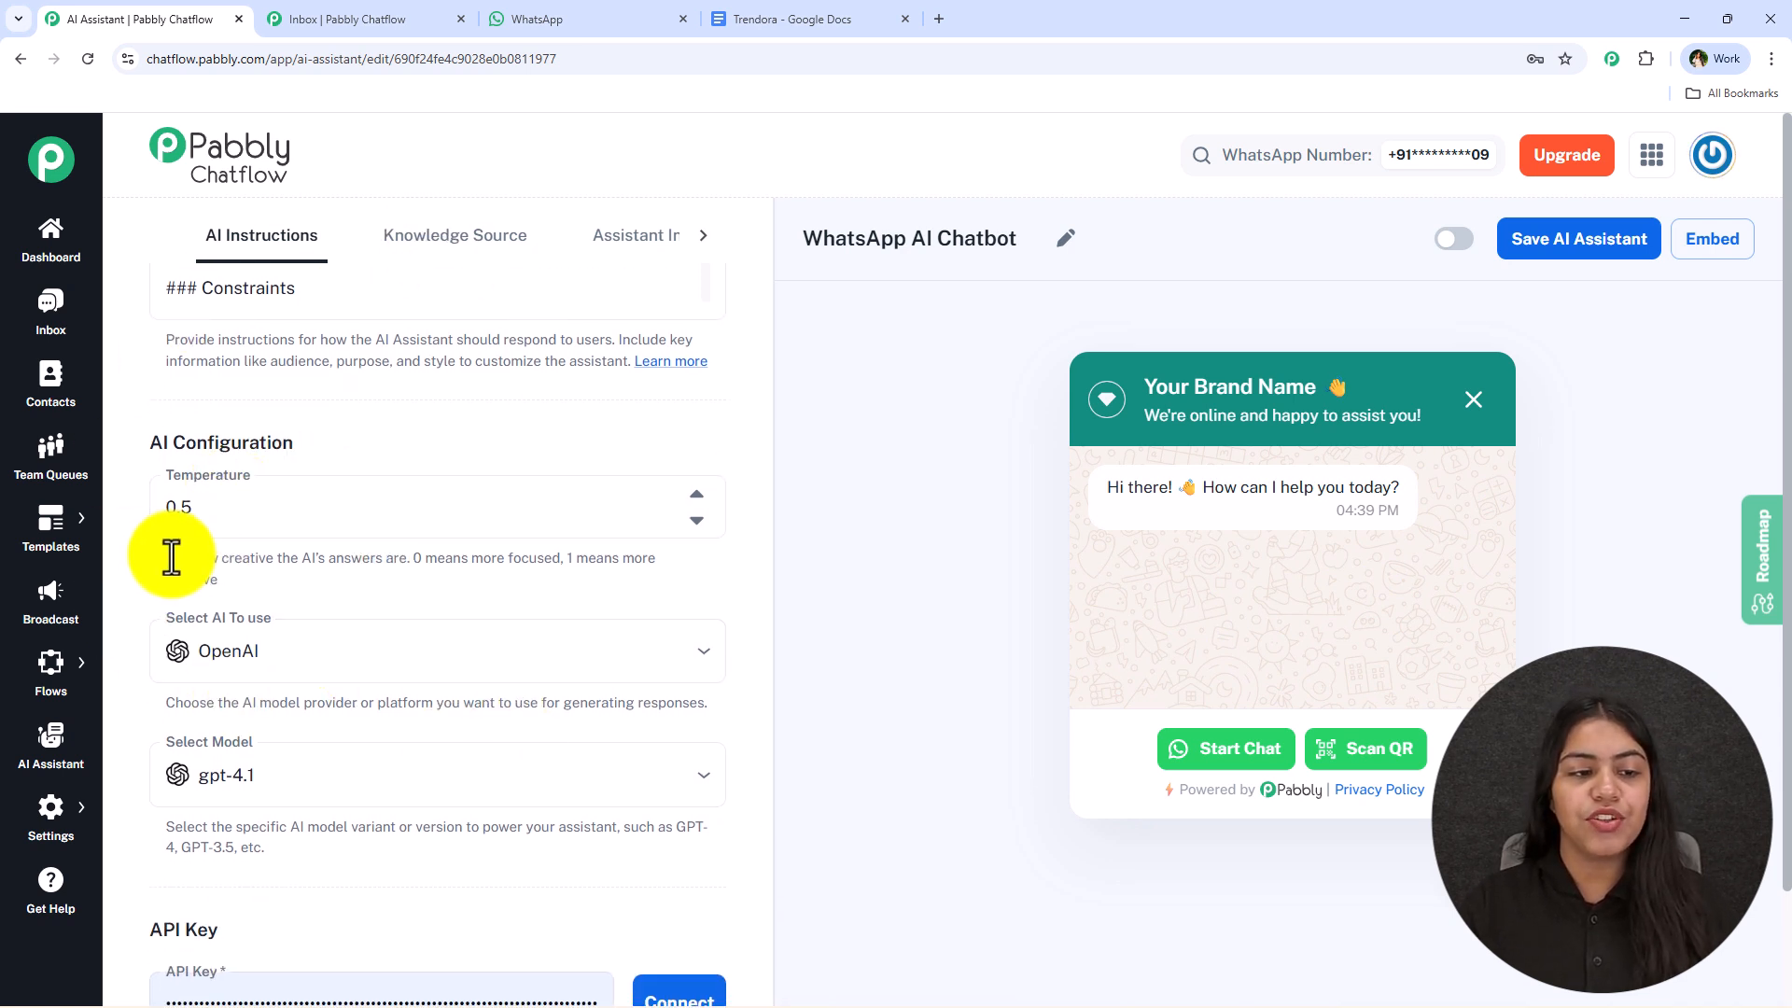
{"action": "left_click_drag", "start_coordinate": [178, 557], "coordinate": [323, 558]}
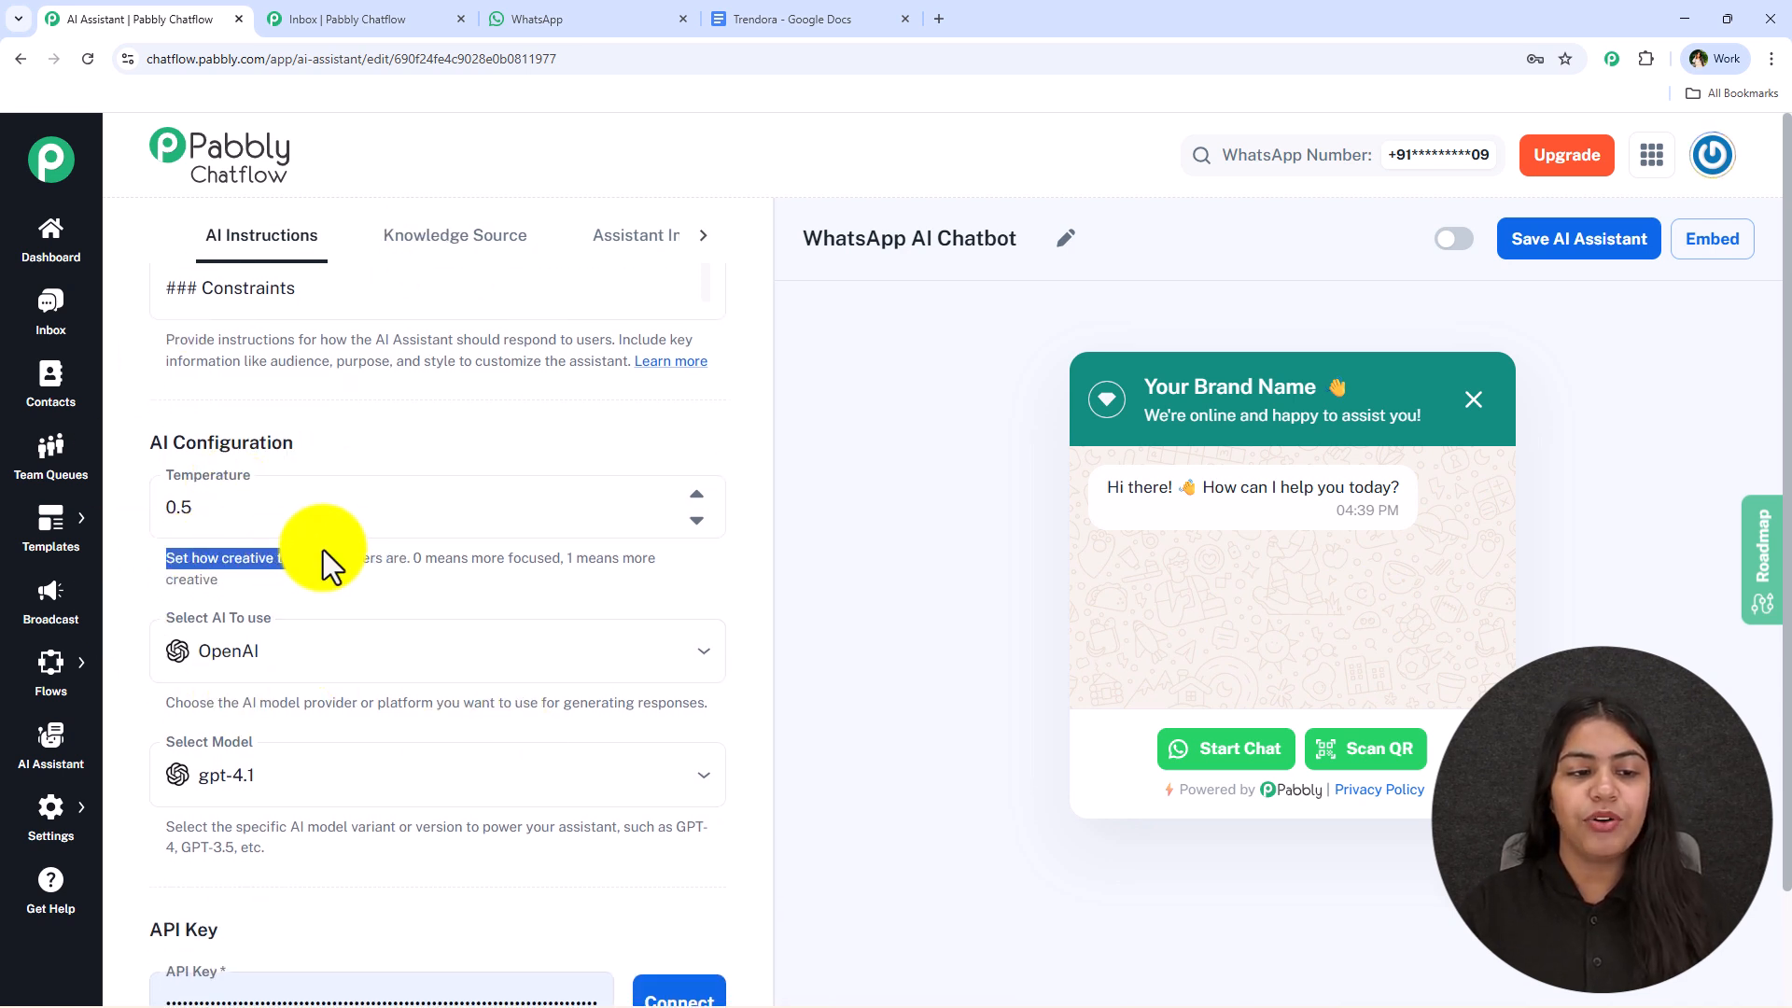
{"action": "left_click", "coordinate": [412, 551]}
{"action": "left_click_drag", "start_coordinate": [413, 559], "coordinate": [661, 585]}
{"action": "left_click", "coordinate": [575, 602]}
{"action": "left_click", "coordinate": [698, 520]}
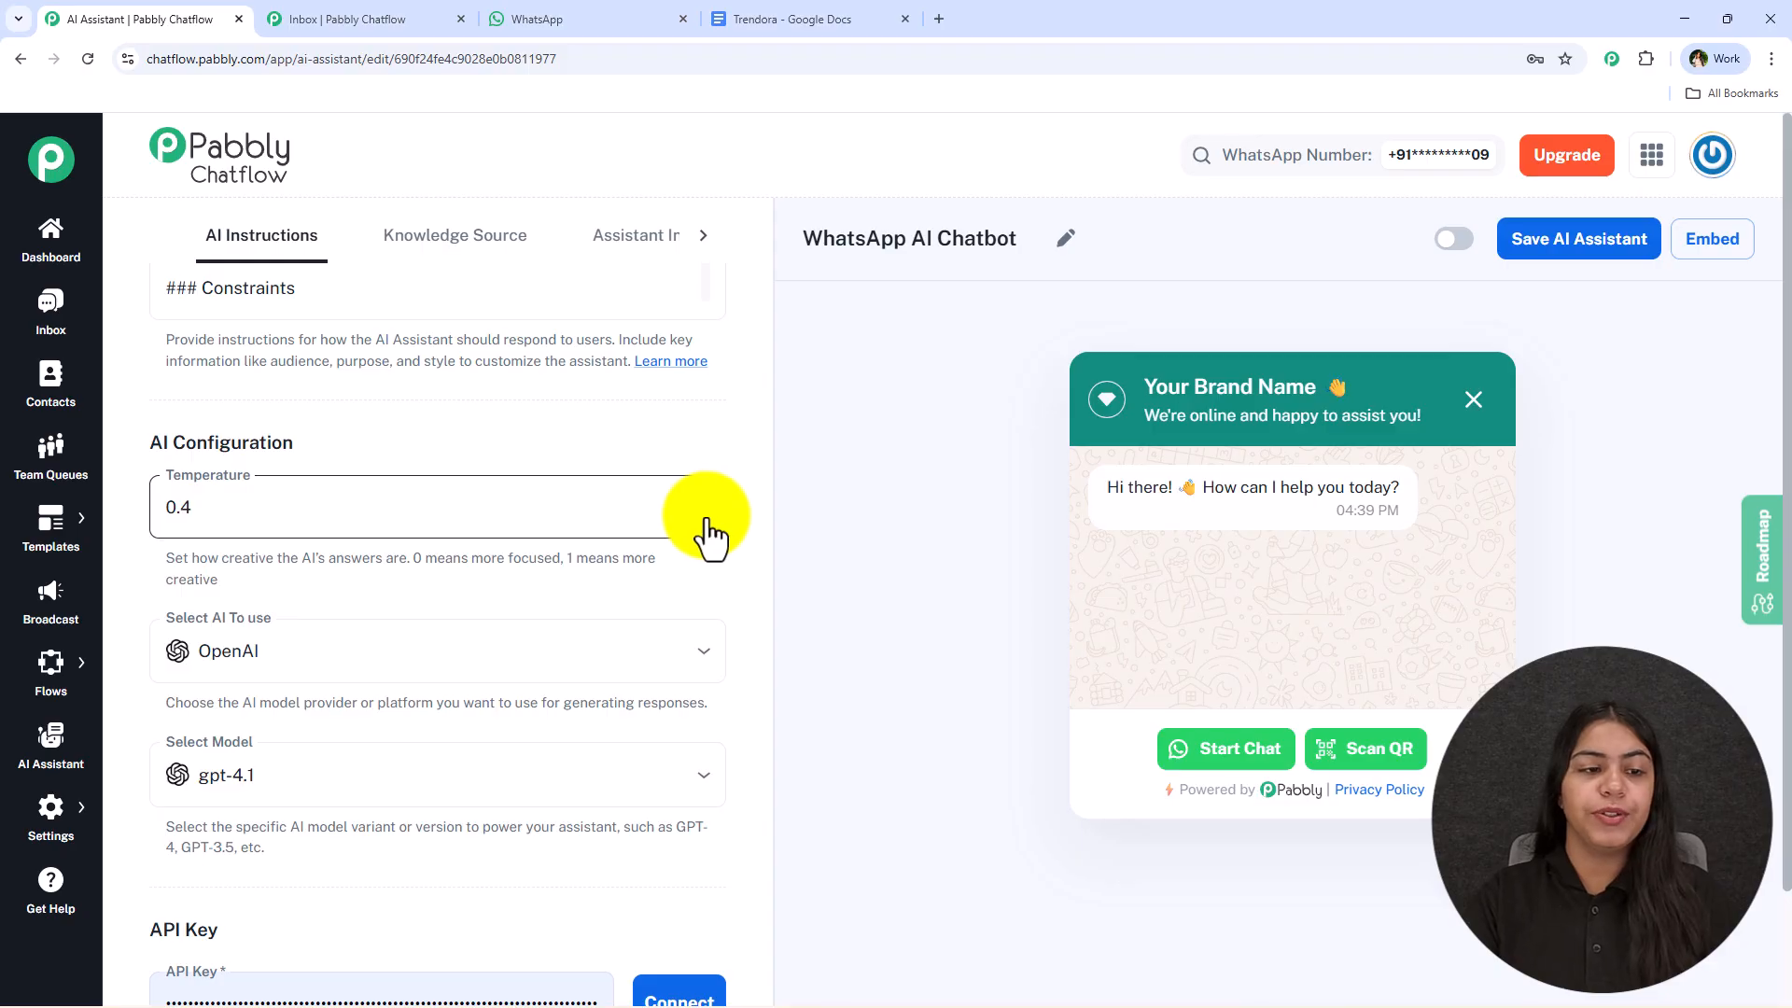
{"action": "left_click", "coordinate": [698, 521]}
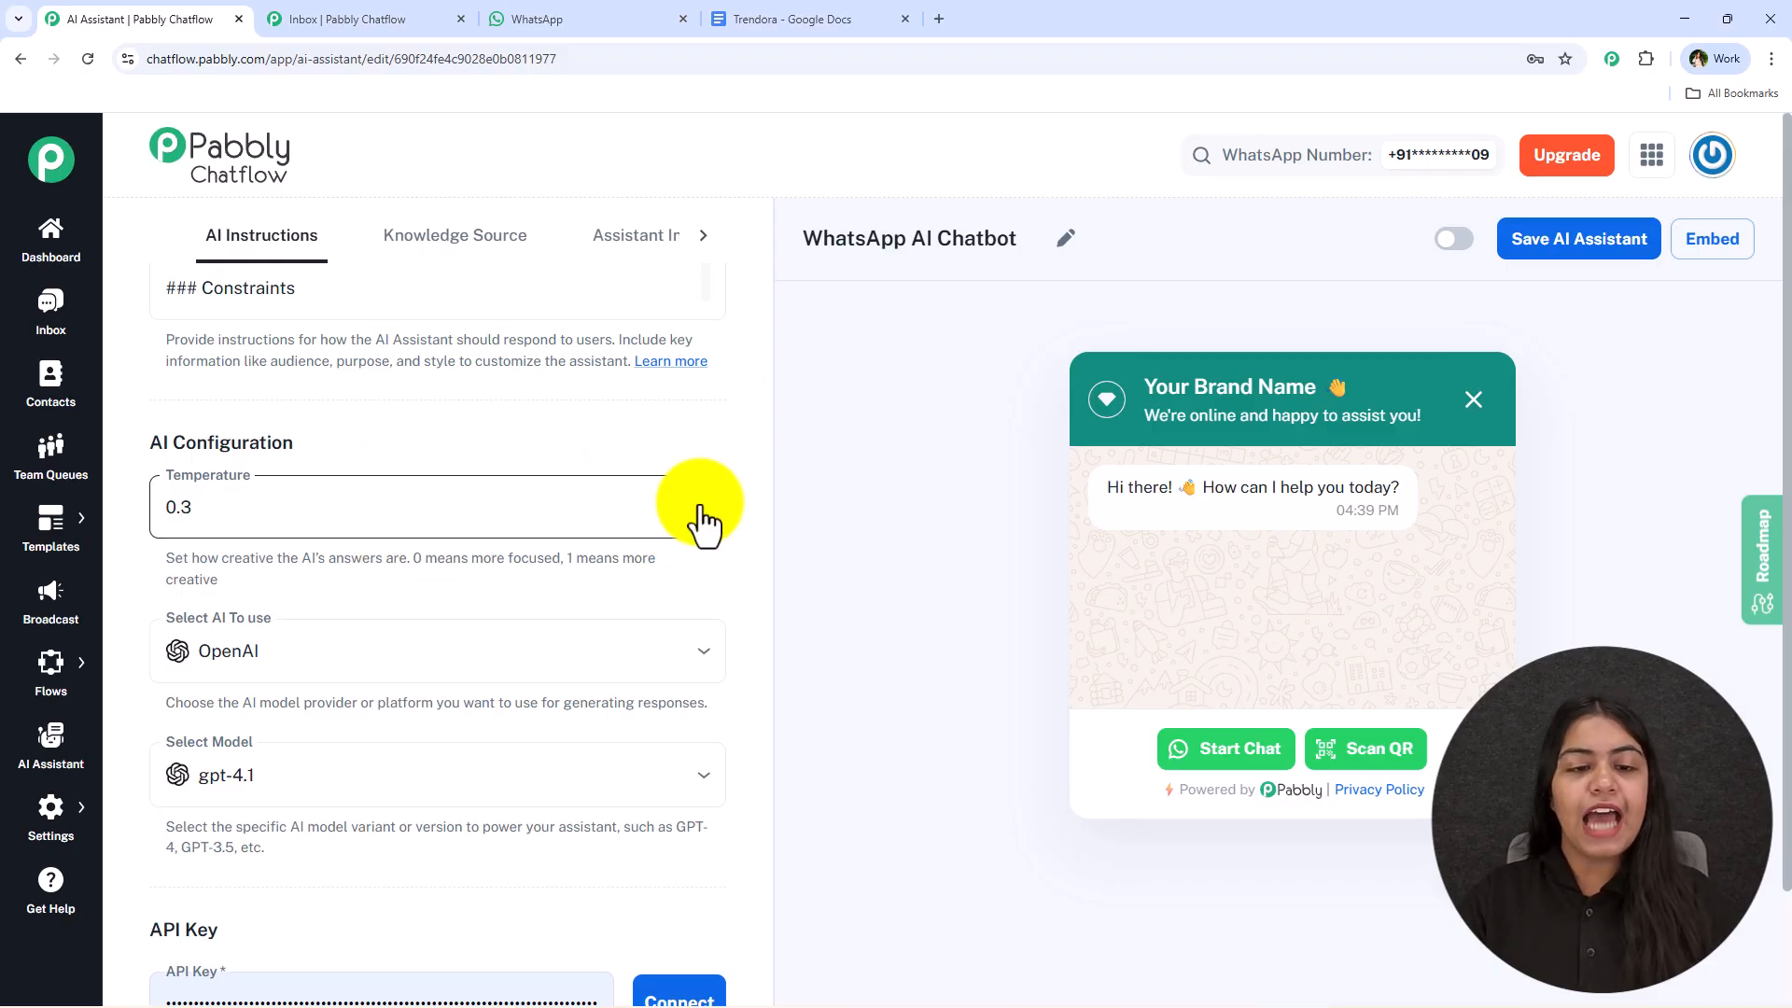
{"action": "left_click", "coordinate": [698, 501]}
{"action": "left_click", "coordinate": [695, 502]}
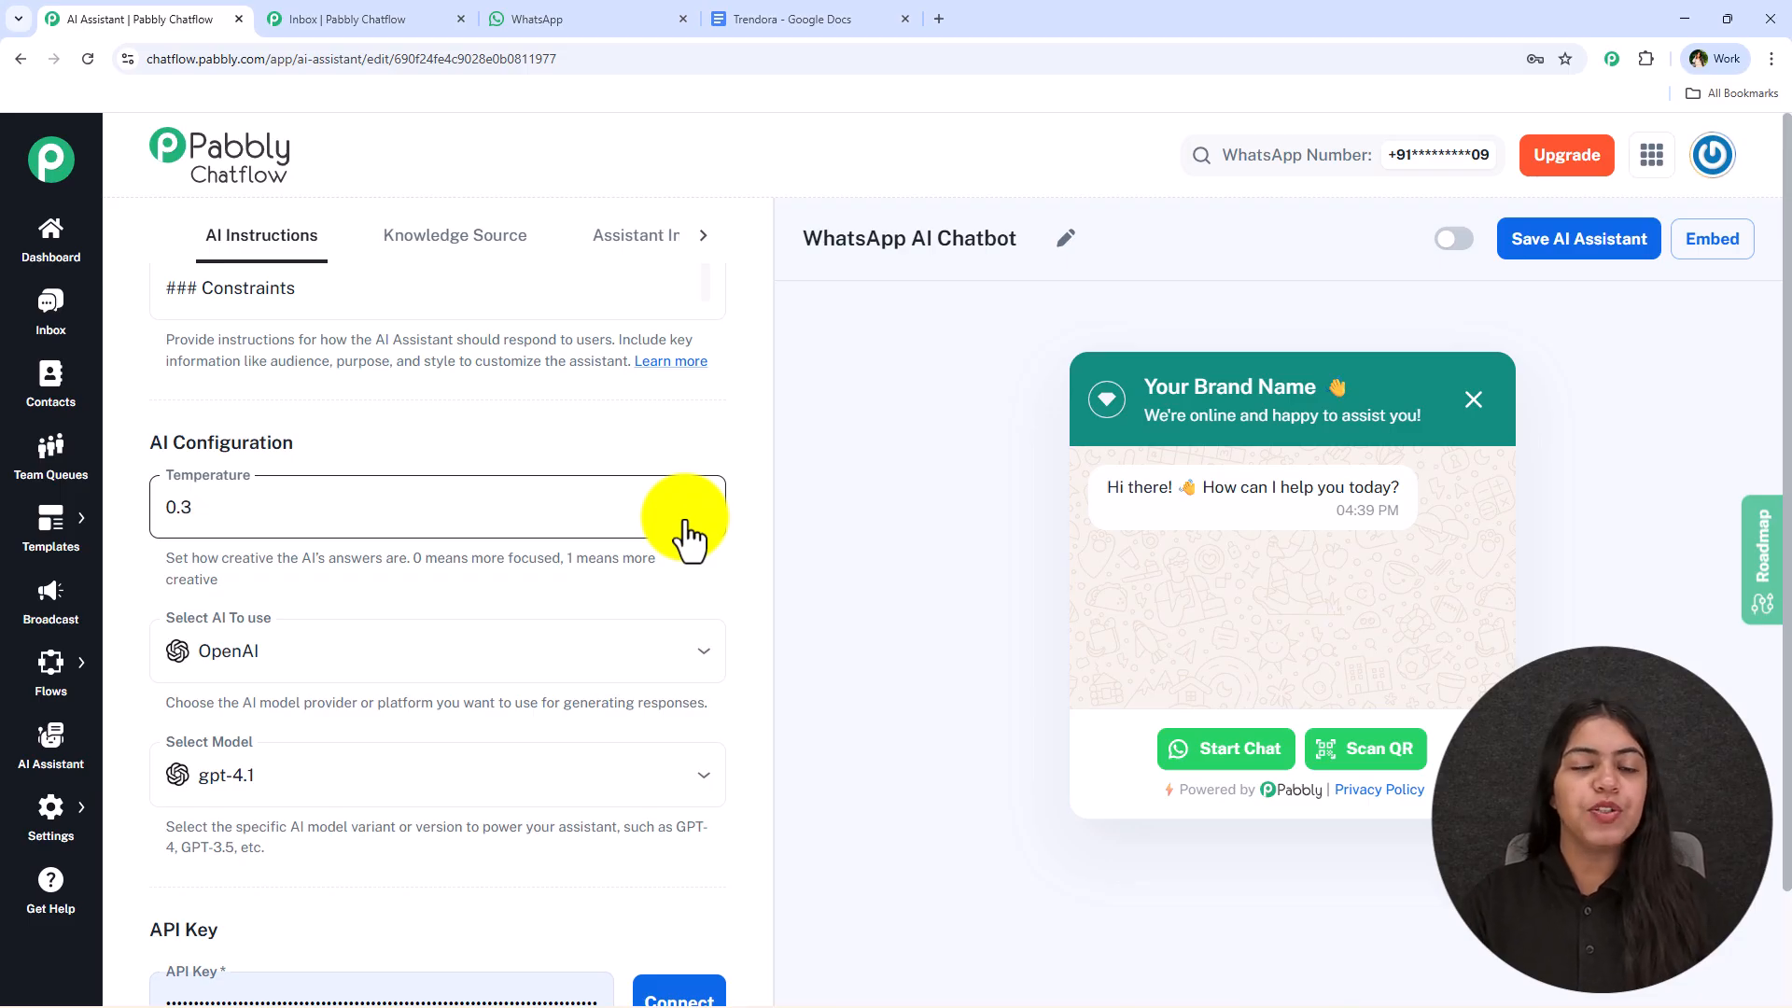
Step: Clear the prefilled key from the assistant's API Key field
{"action": "scroll", "coordinate": [644, 737], "scroll_direction": "down", "scroll_amount": 2}
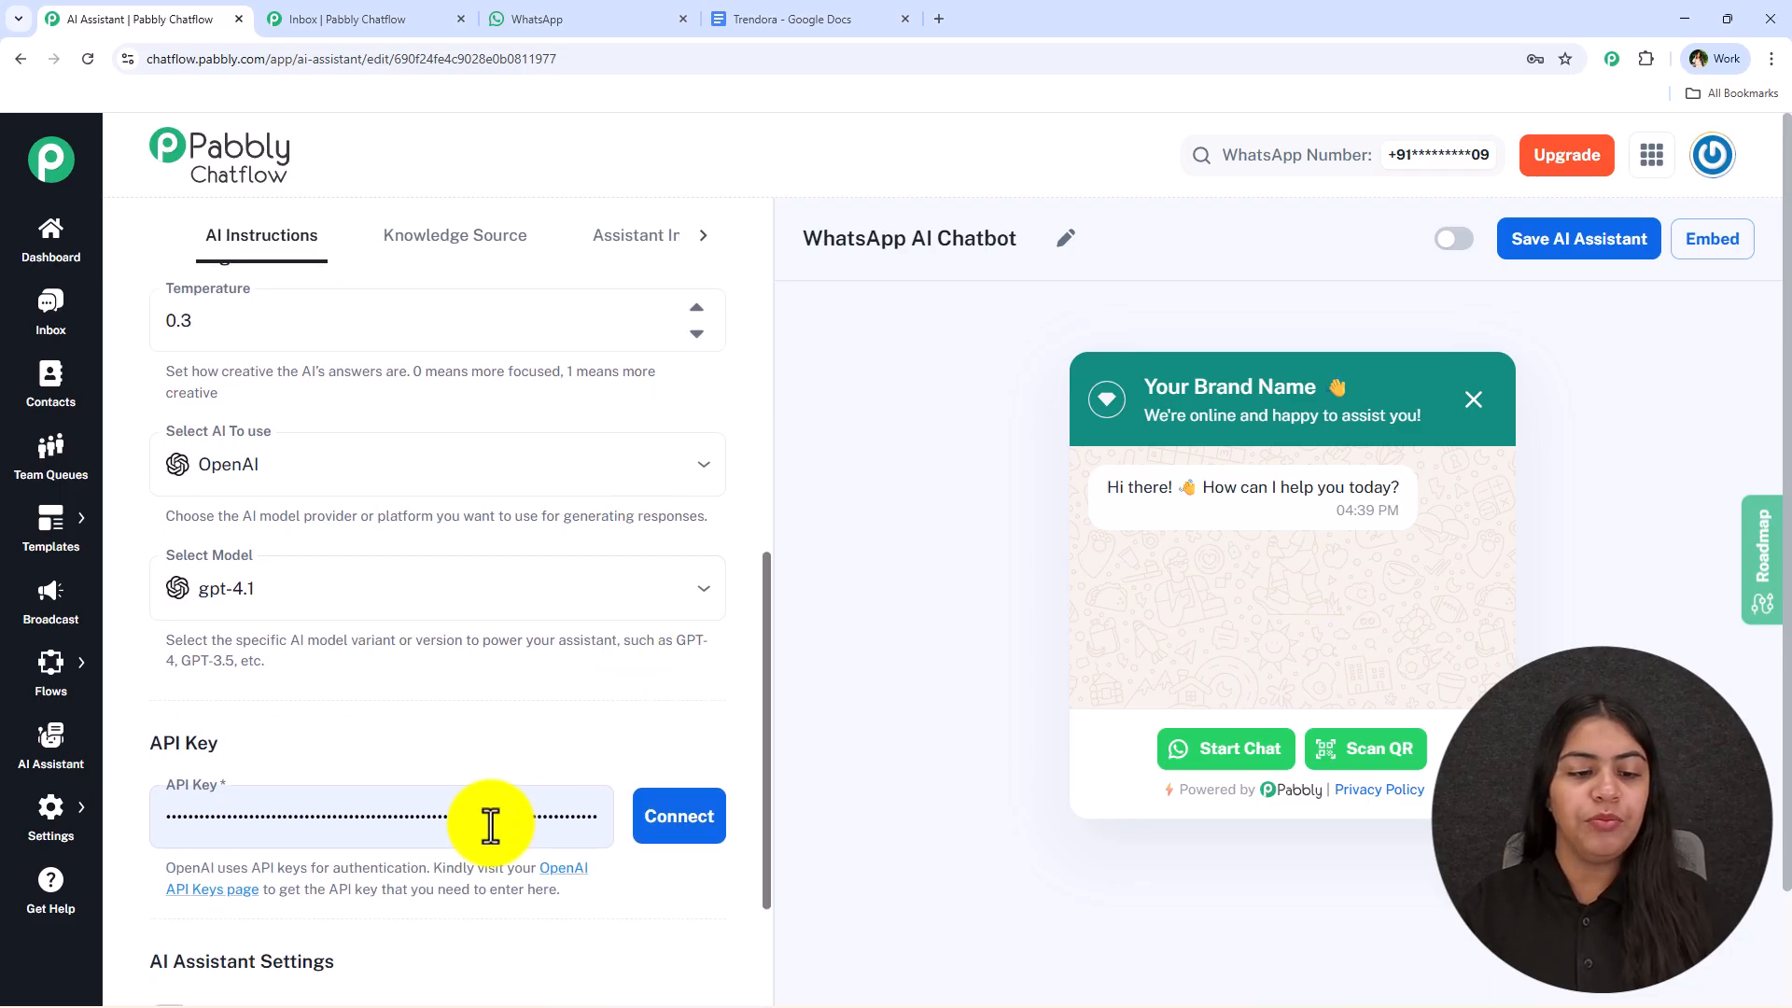
{"action": "left_click", "coordinate": [536, 818]}
{"action": "key", "text": "ctrl+a"}
{"action": "key", "text": "BackSpace"}
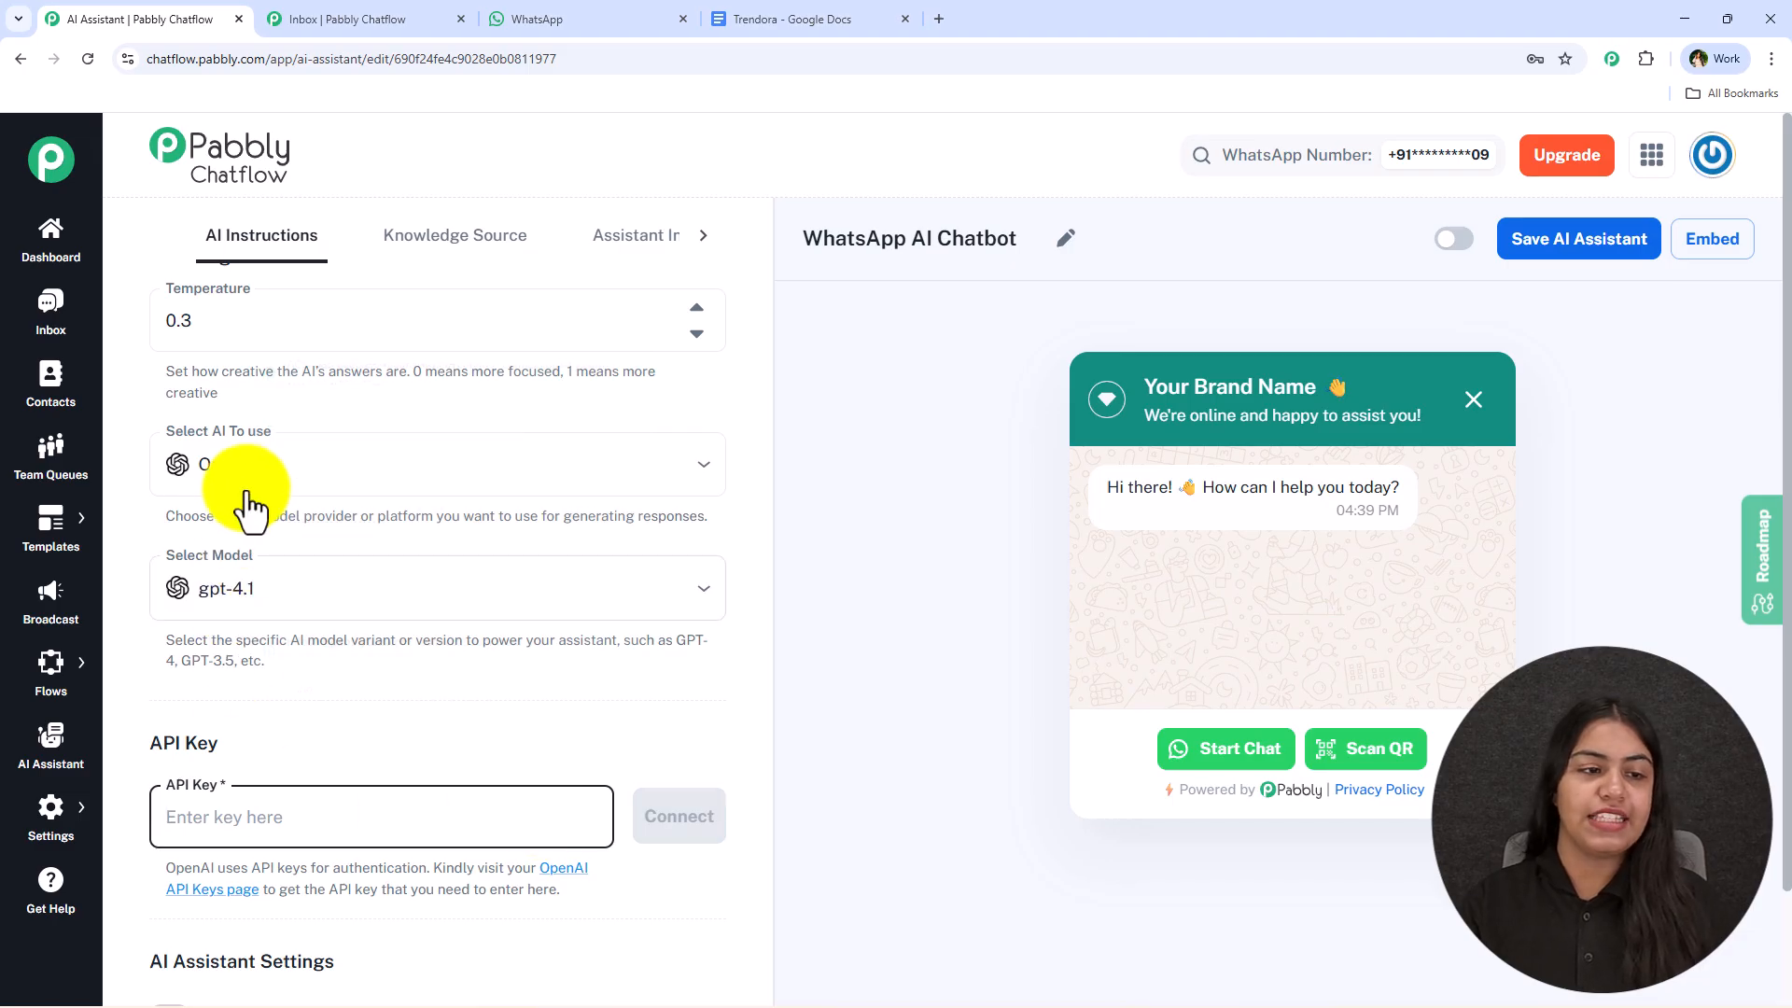
Step: Select OpenAI as the AI provider and gpt-4o-mini as the model
{"action": "left_click", "coordinate": [380, 473]}
{"action": "left_click", "coordinate": [220, 532]}
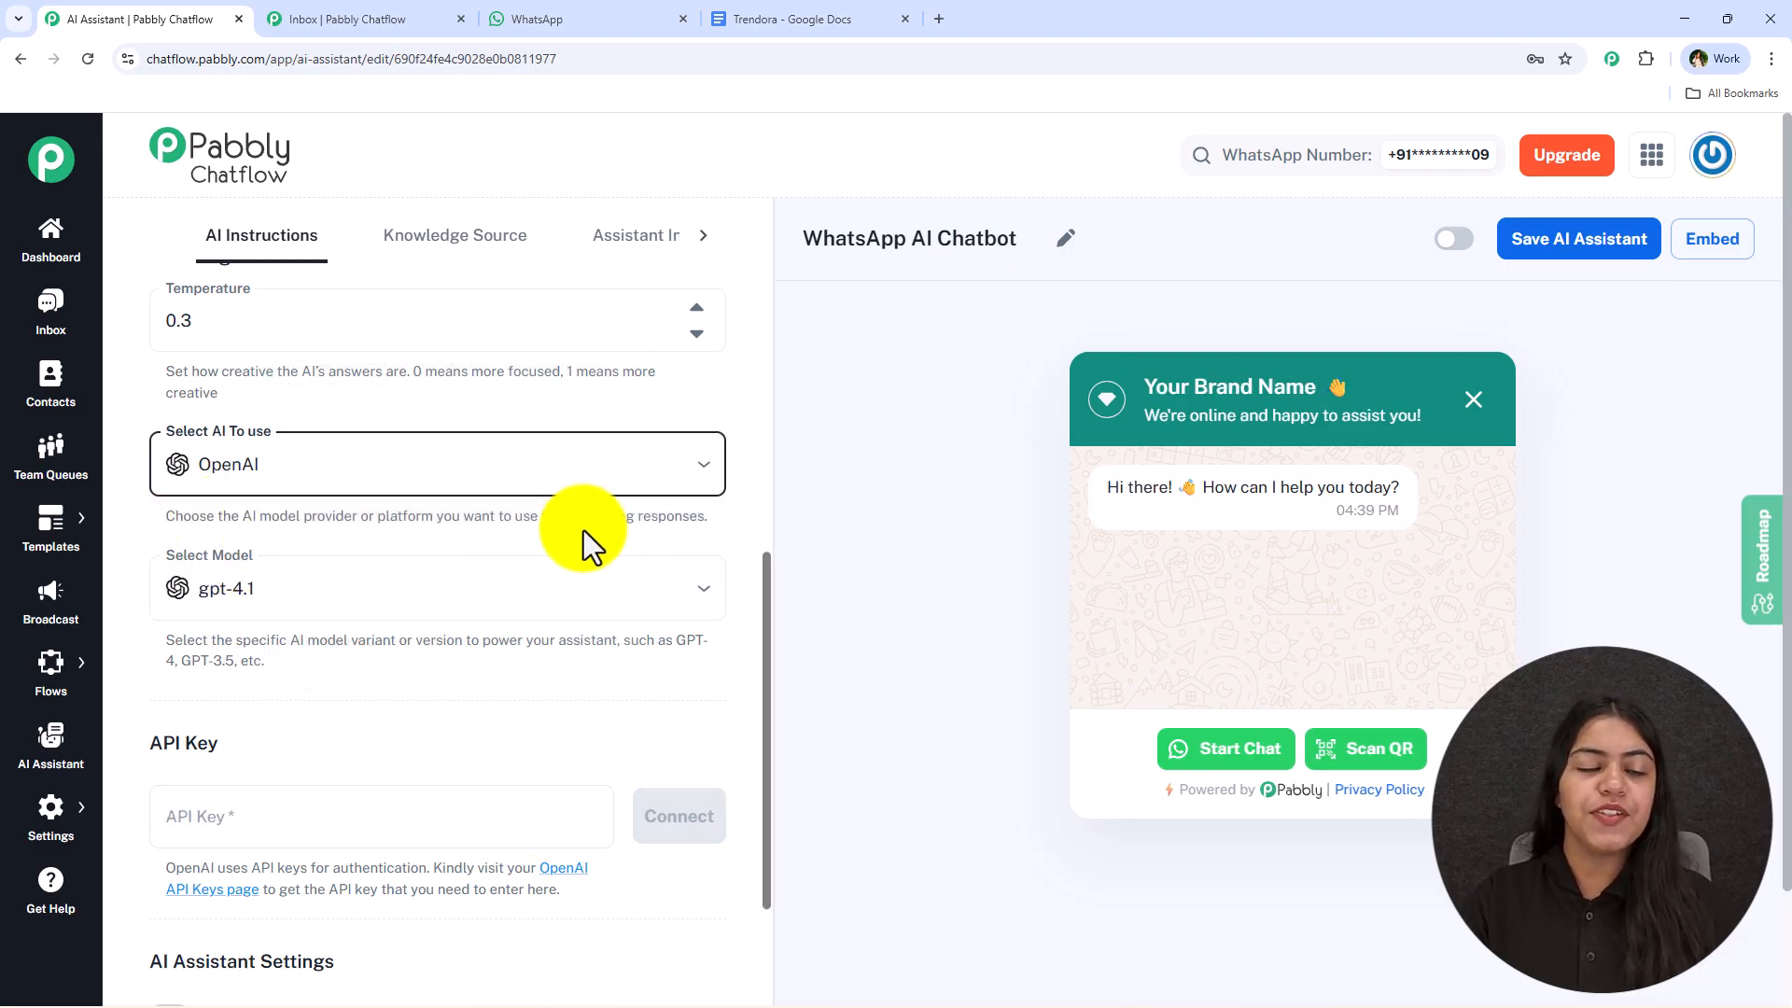
{"action": "left_click", "coordinate": [306, 611]}
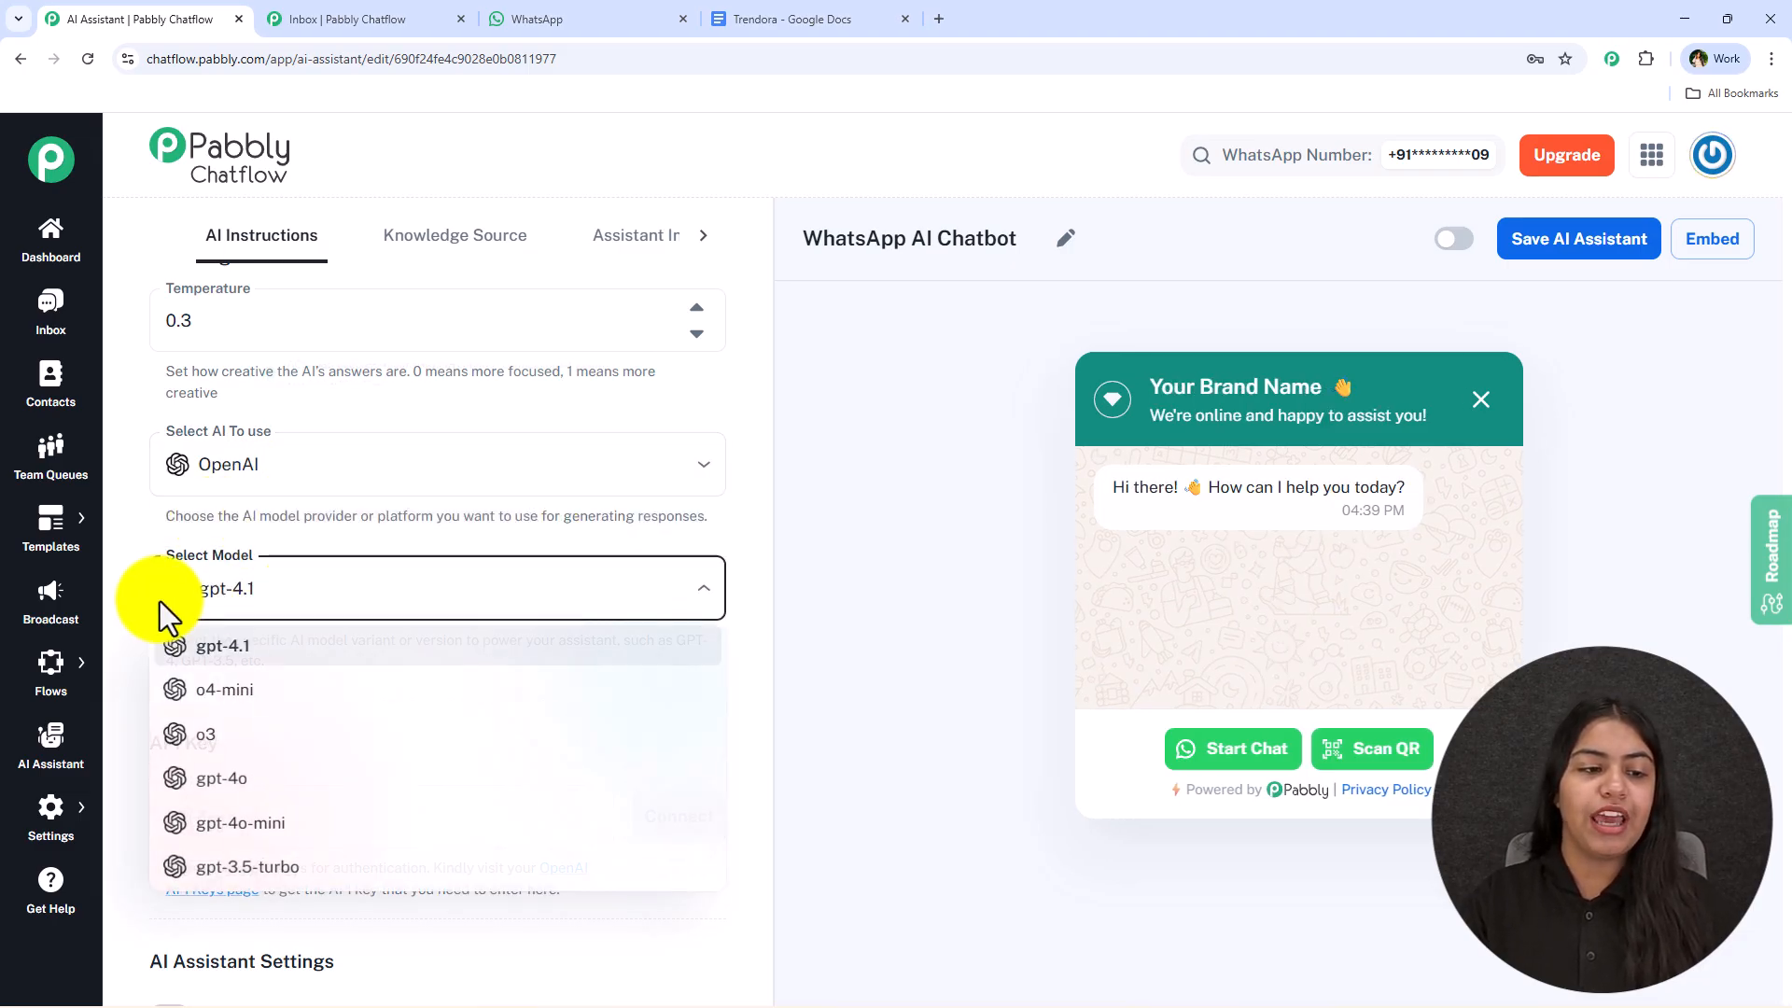
{"action": "left_click", "coordinate": [285, 826]}
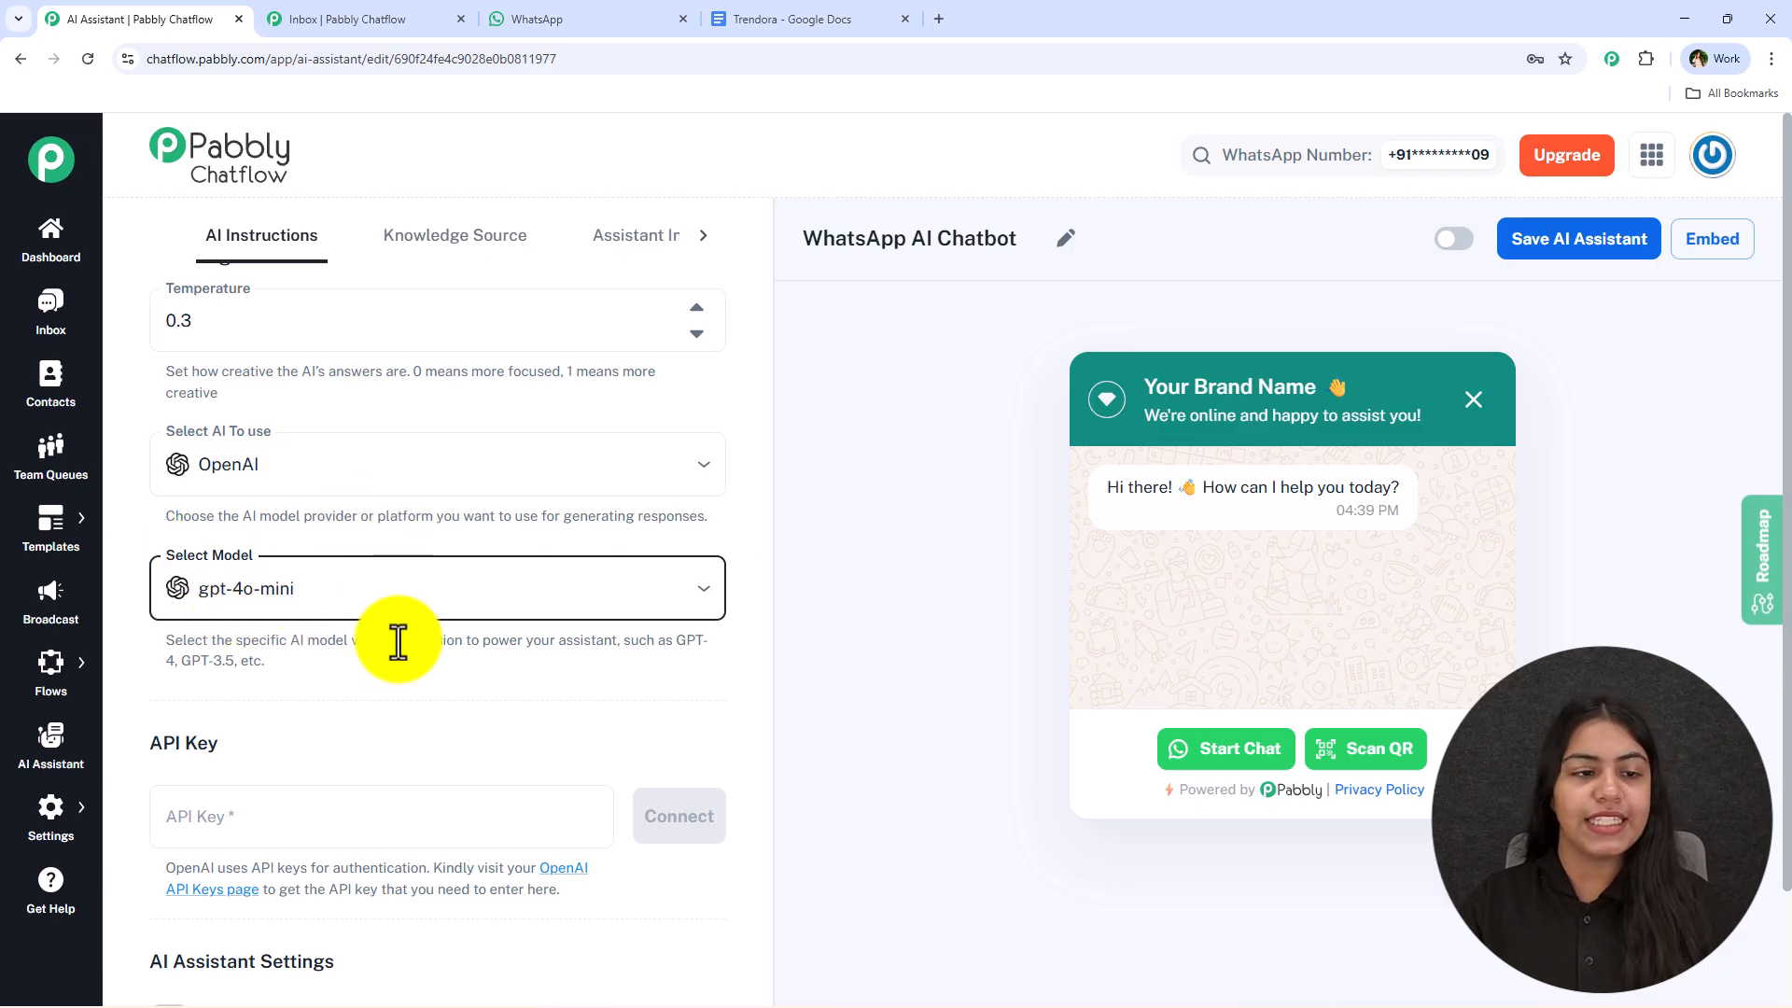
Step: Open the linked OpenAI API Keys page and move its browser tab after the Trendora document
{"action": "scroll", "coordinate": [420, 625], "scroll_direction": "down", "scroll_amount": 2}
{"action": "scroll", "coordinate": [428, 613], "scroll_direction": "down", "scroll_amount": 2}
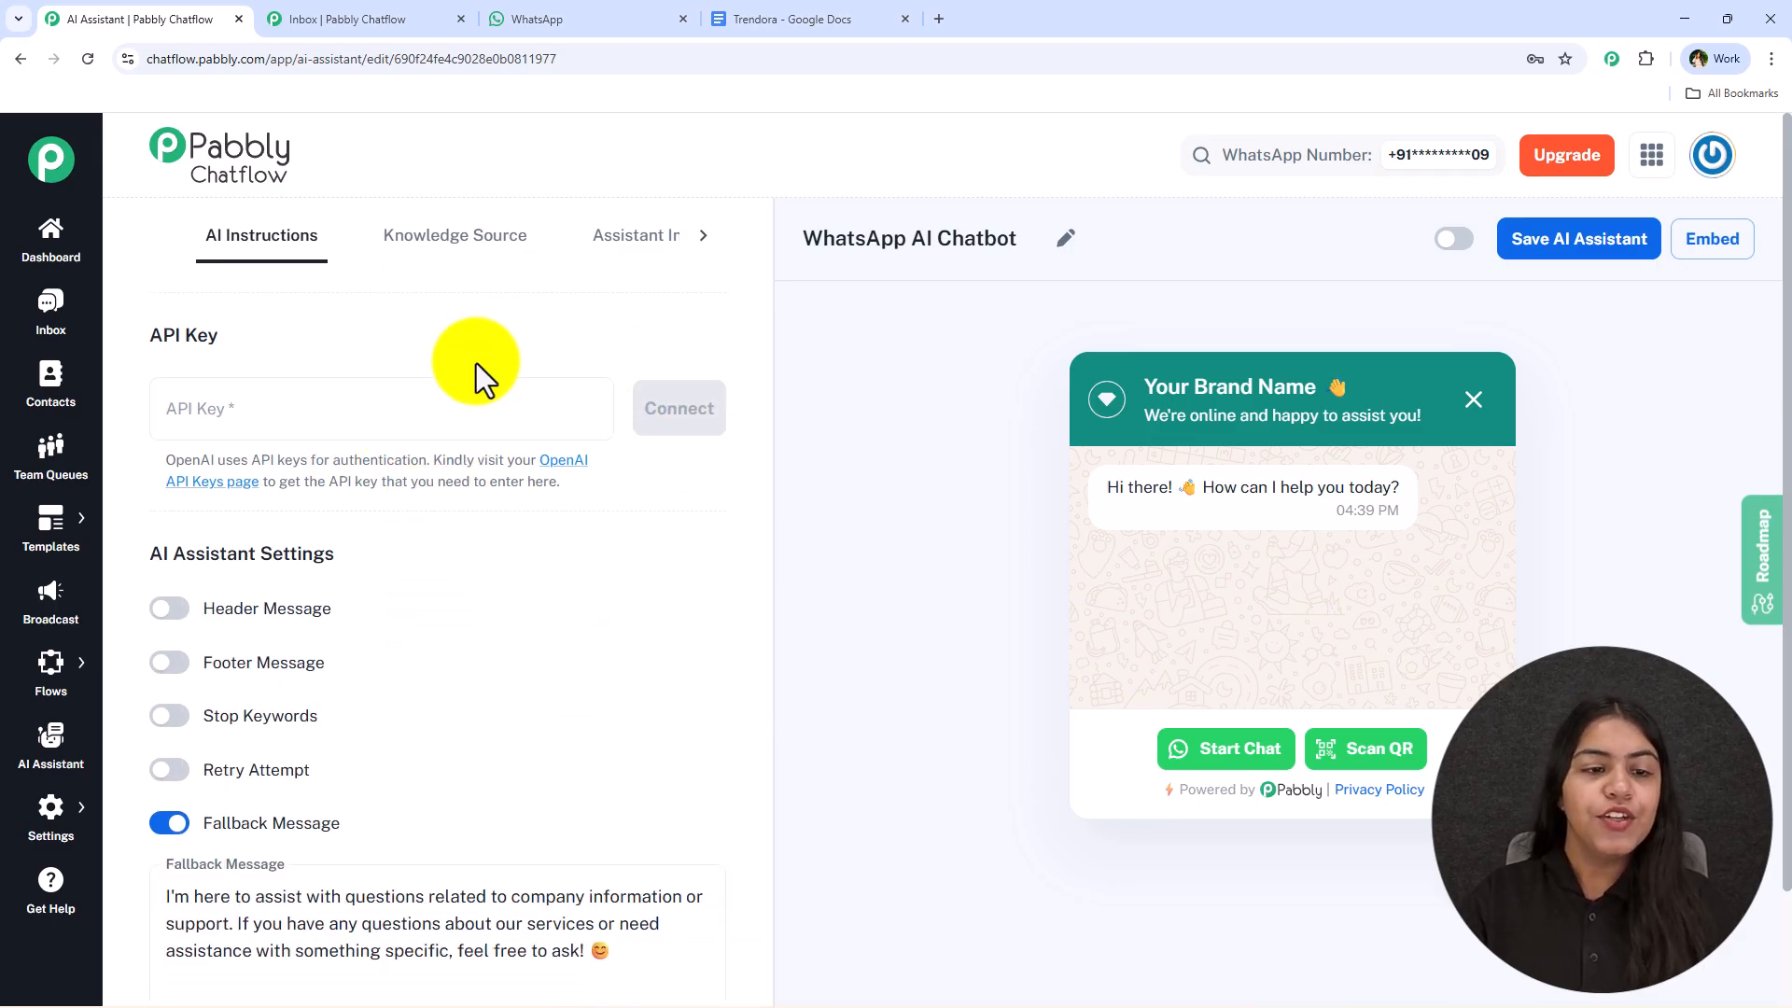
{"action": "left_click", "coordinate": [569, 462]}
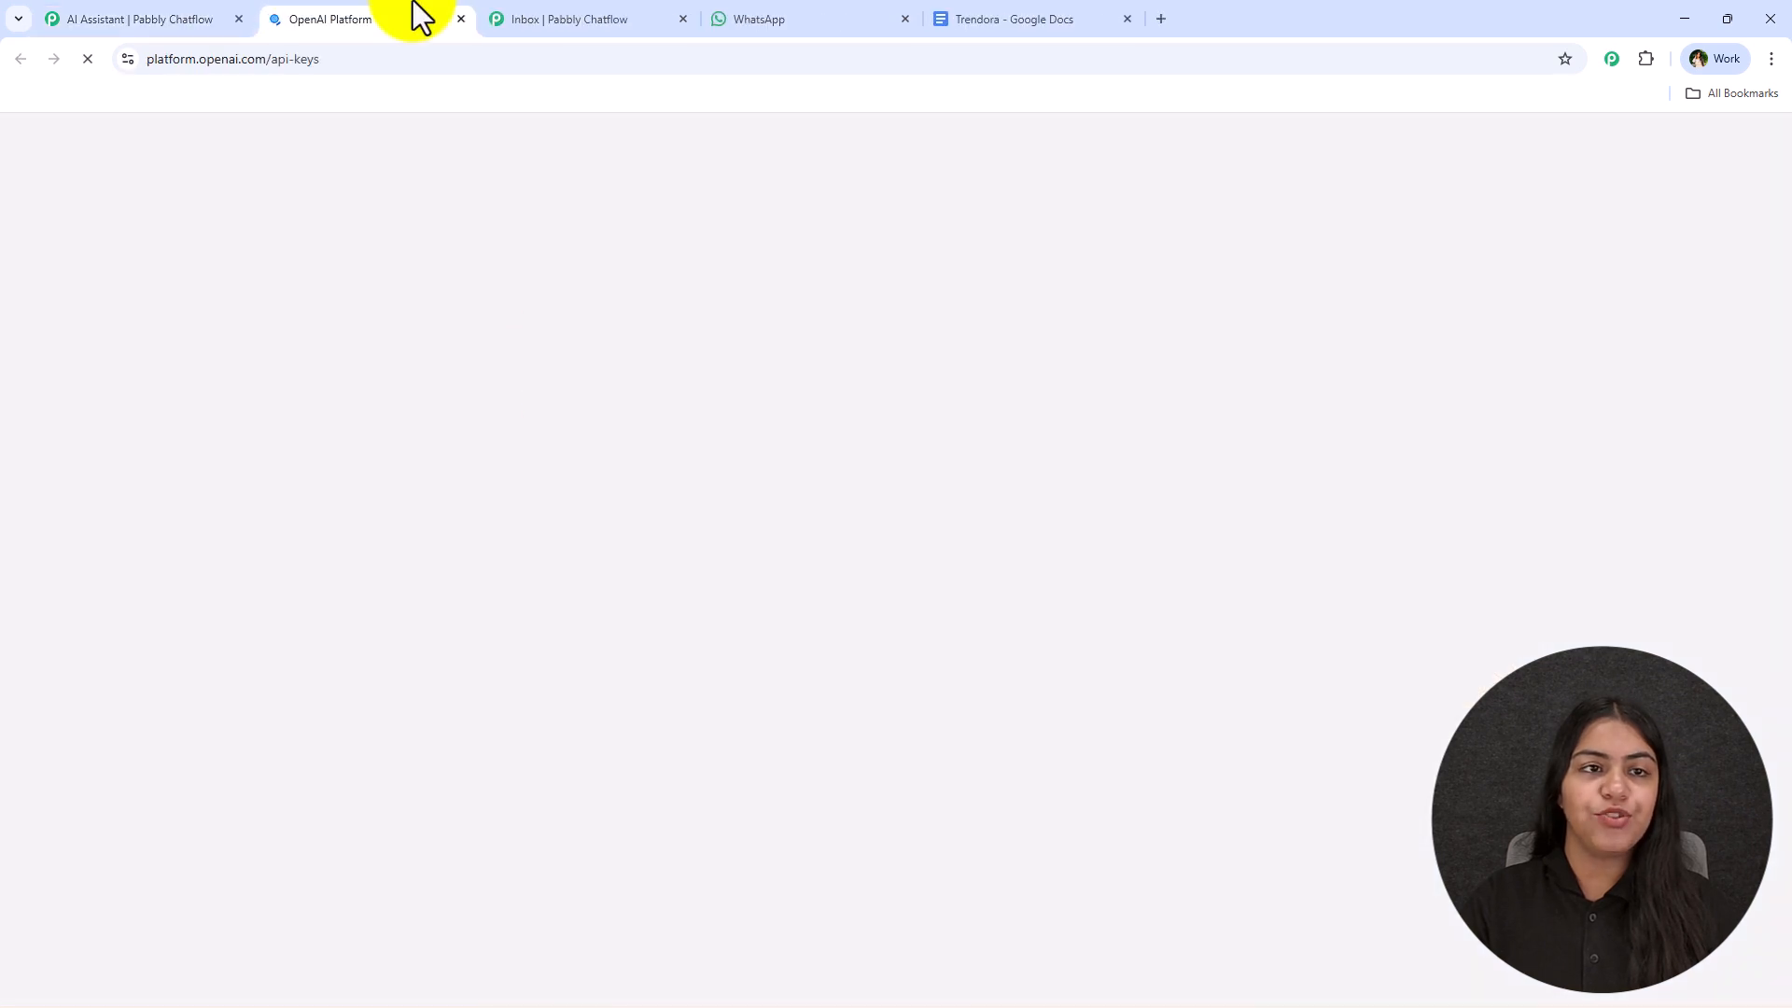
{"action": "left_click_drag", "start_coordinate": [412, 16], "coordinate": [1111, 16]}
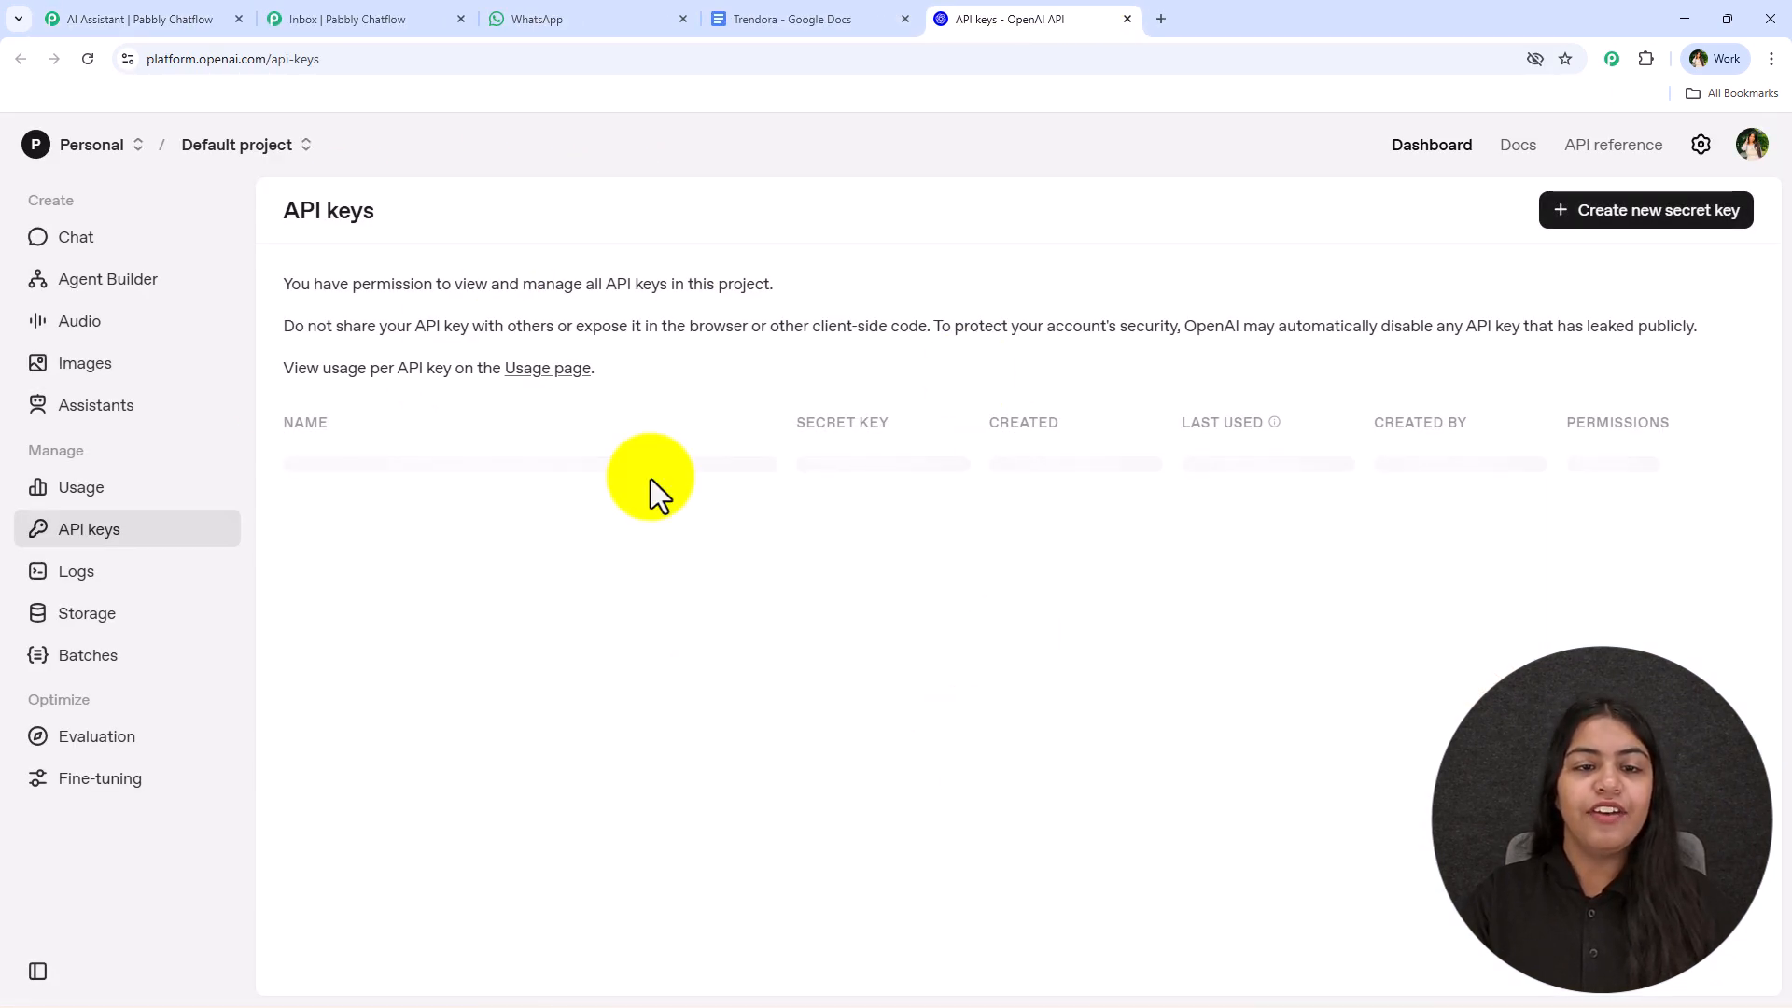
Step: Create a new OpenAI secret key in the default project with all permissions, copy it and close the key dialog
{"action": "left_click", "coordinate": [1615, 238]}
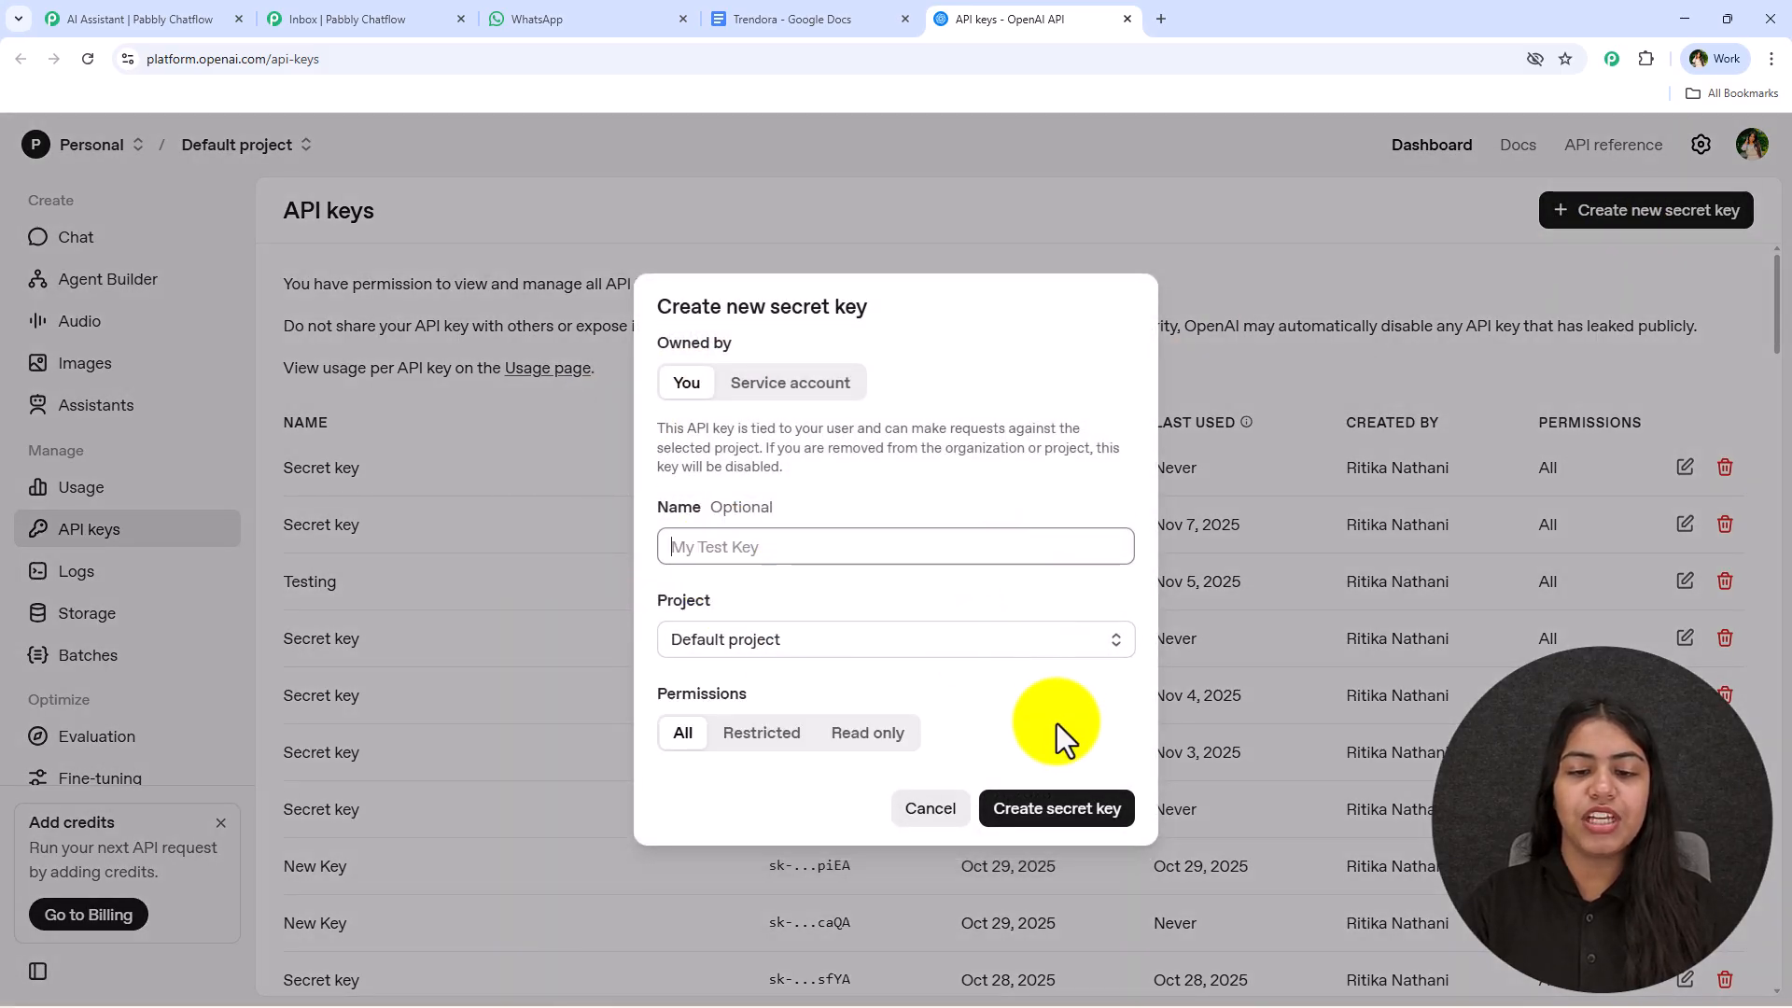
{"action": "left_click", "coordinate": [1057, 812]}
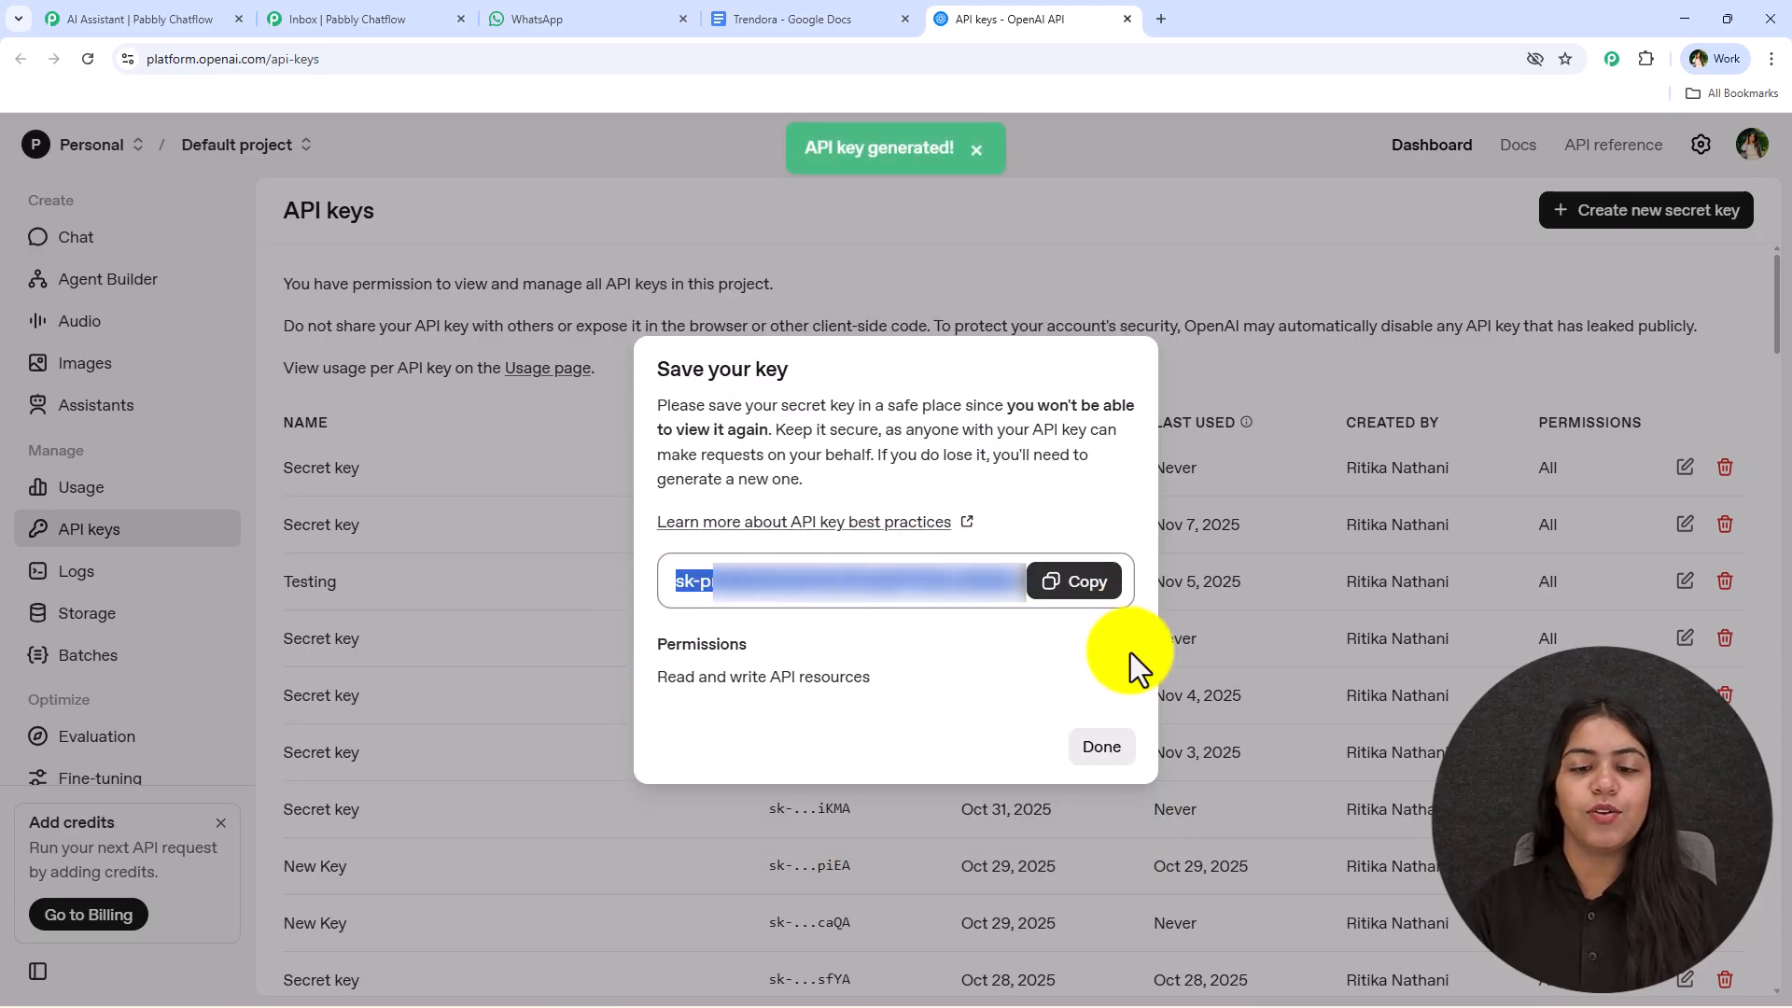
{"action": "left_click", "coordinate": [1103, 748]}
Step: Switch back to the Pabbly Chatflow assistant, paste the OpenAI API key into the API Key field and connect it
{"action": "left_click", "coordinate": [160, 20]}
{"action": "left_click", "coordinate": [290, 403]}
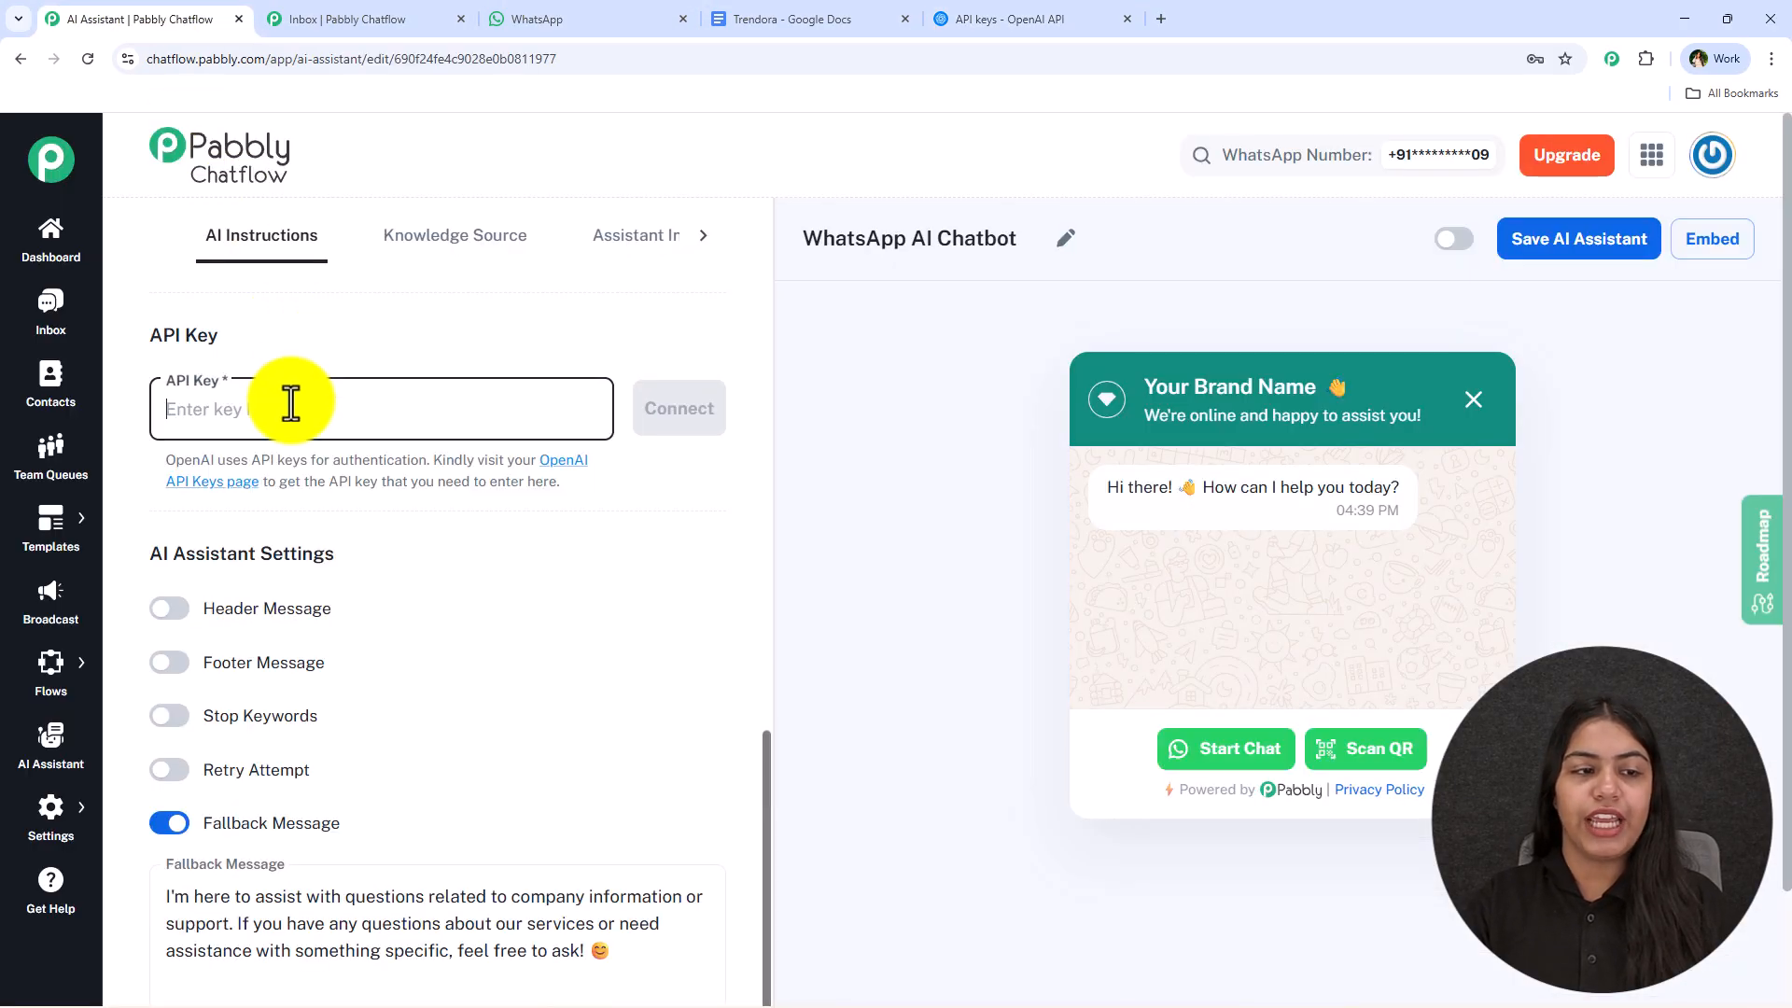
{"action": "key", "text": "ctrl+v"}
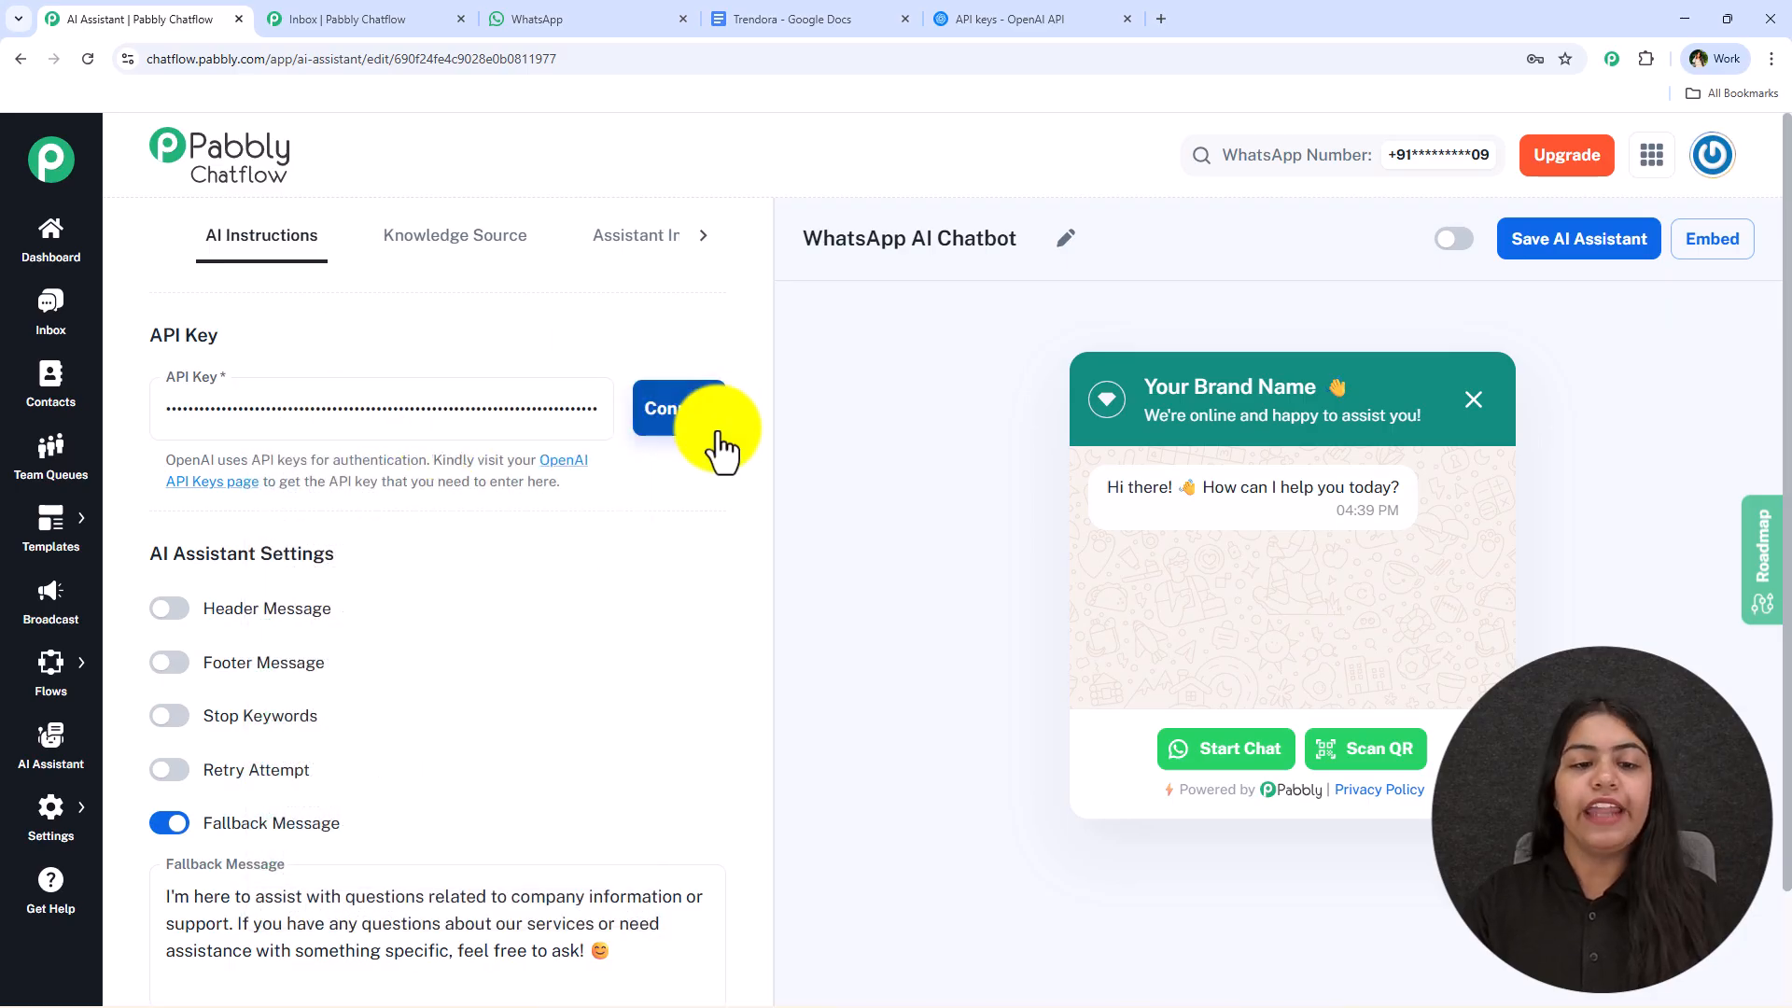
{"action": "left_click", "coordinate": [721, 448]}
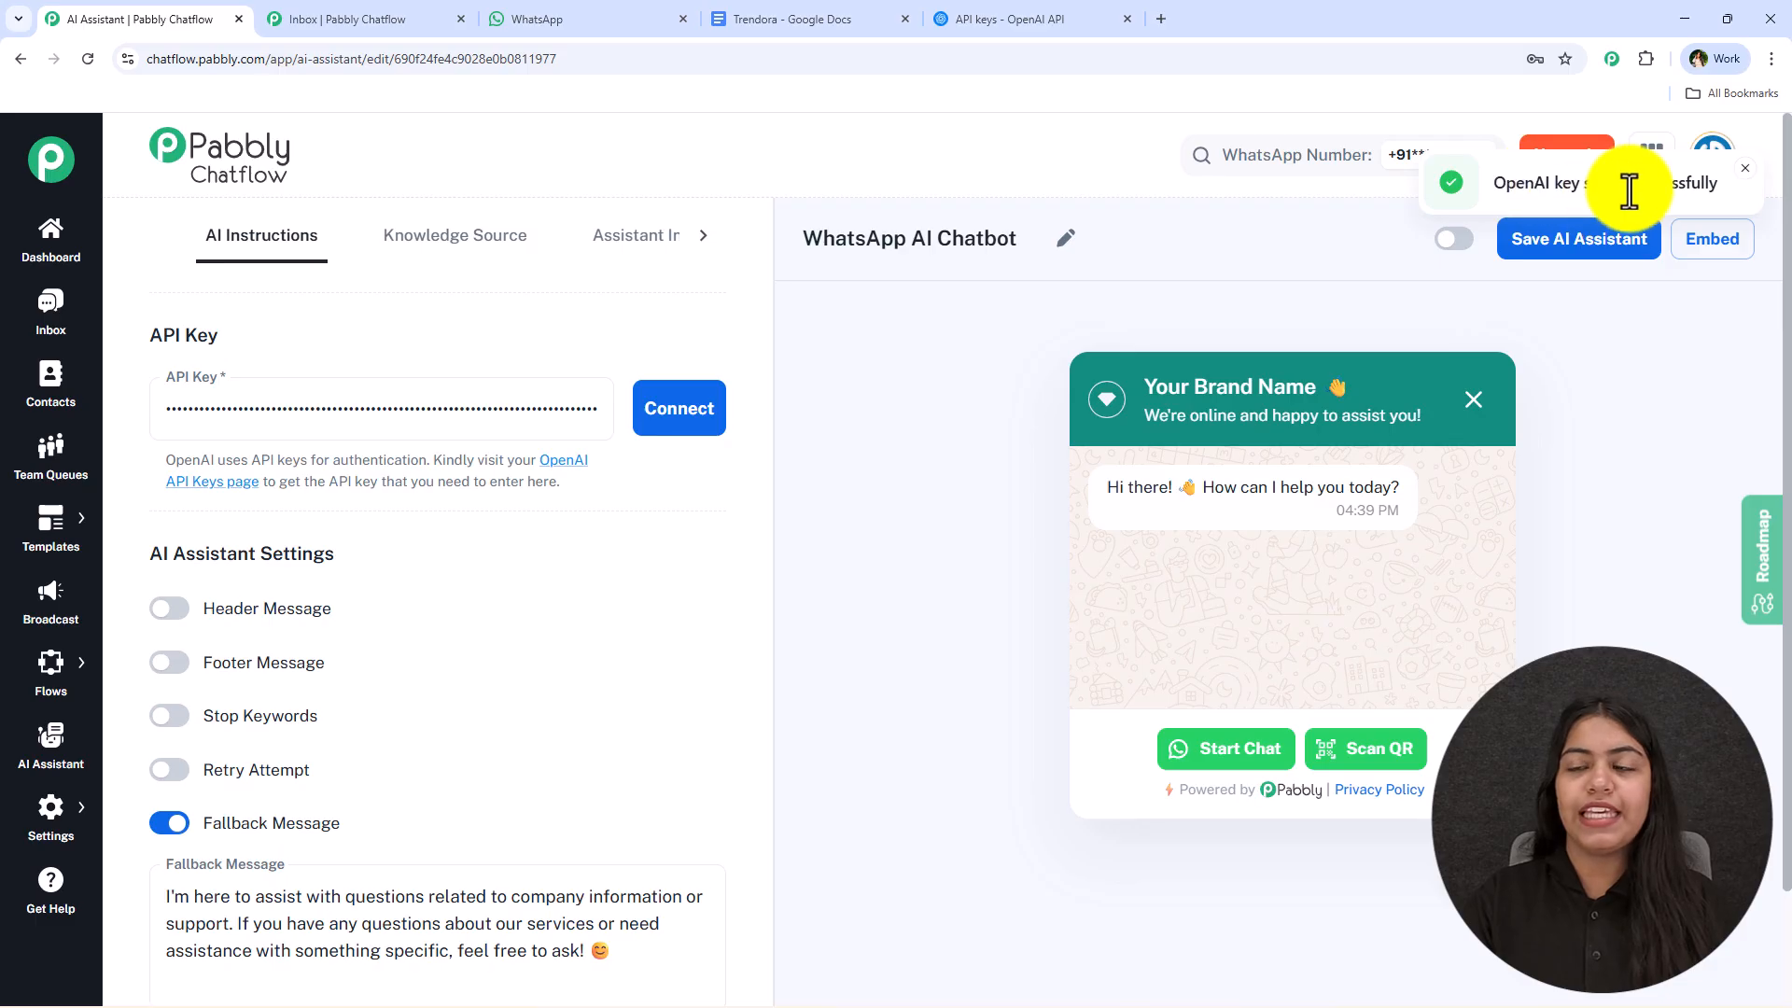
Step: Enable the header and footer messages, entering "Hey" as the header and "Bye" as the footer
{"action": "scroll", "coordinate": [532, 560], "scroll_direction": "down", "scroll_amount": 2}
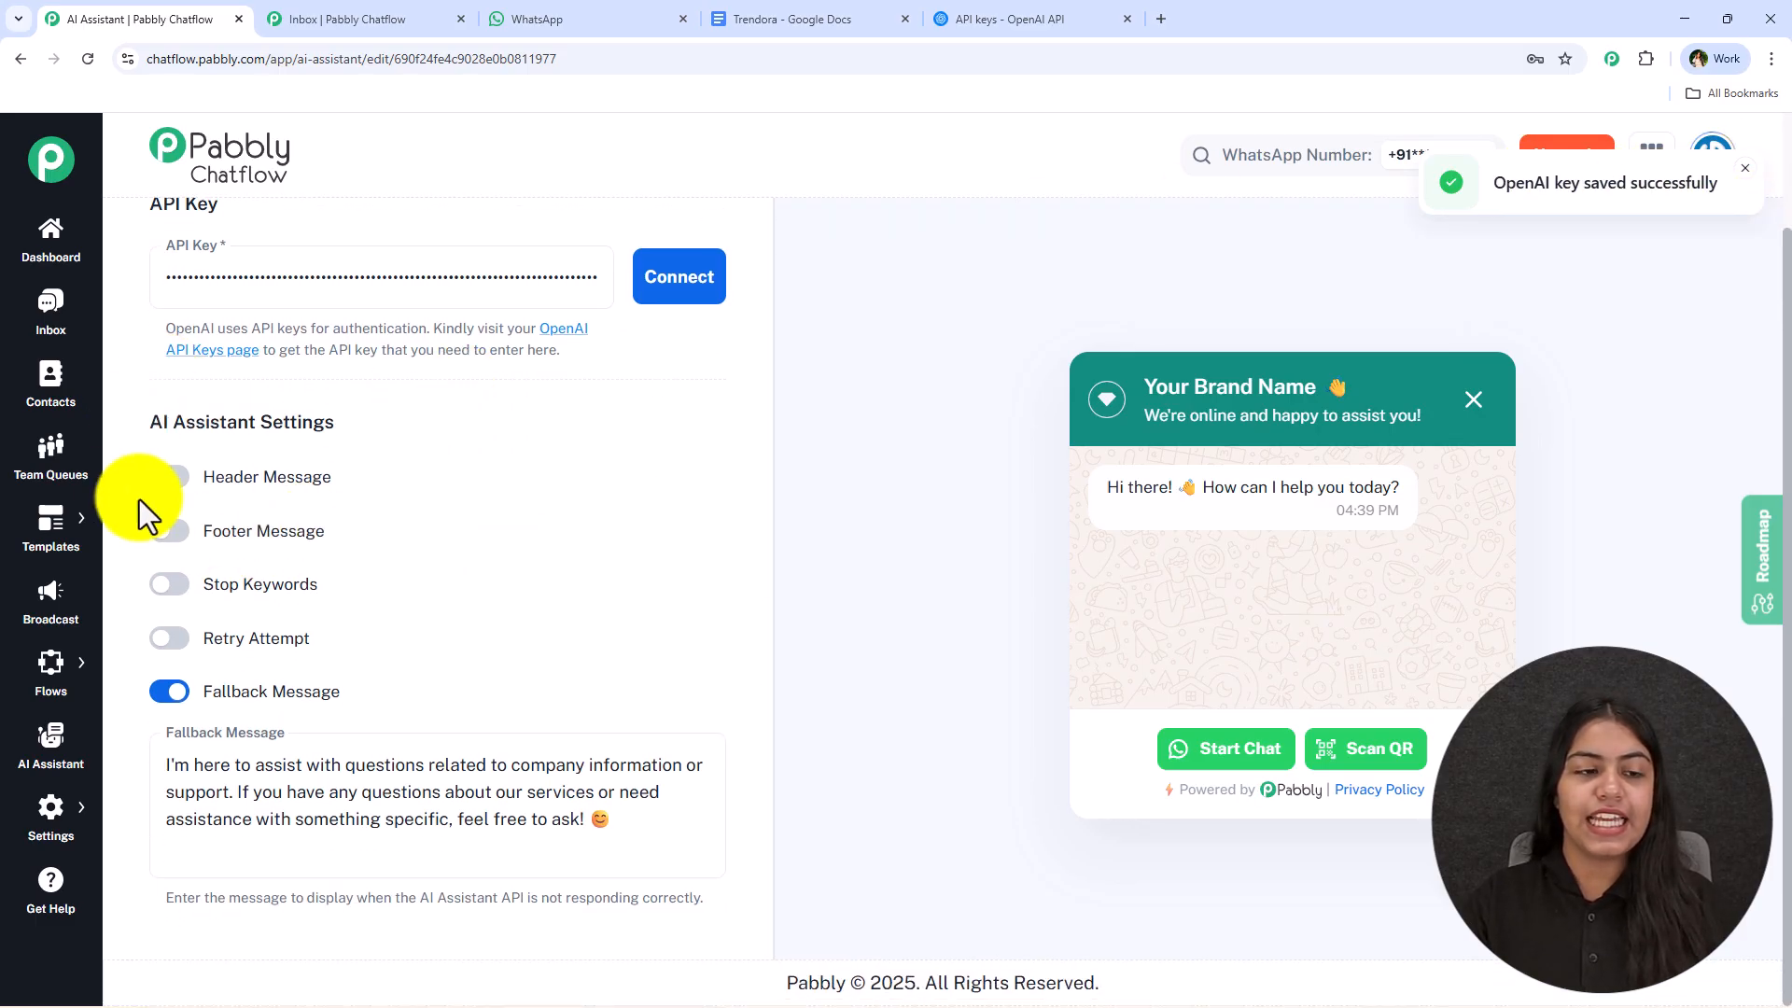
{"action": "left_click", "coordinate": [170, 478]}
{"action": "left_click", "coordinate": [170, 684]}
{"action": "scroll", "coordinate": [592, 529], "scroll_direction": "down", "scroll_amount": 3}
{"action": "scroll", "coordinate": [299, 327], "scroll_direction": "up", "scroll_amount": 3}
{"action": "left_click", "coordinate": [308, 345]}
{"action": "type", "text": "Hey"}
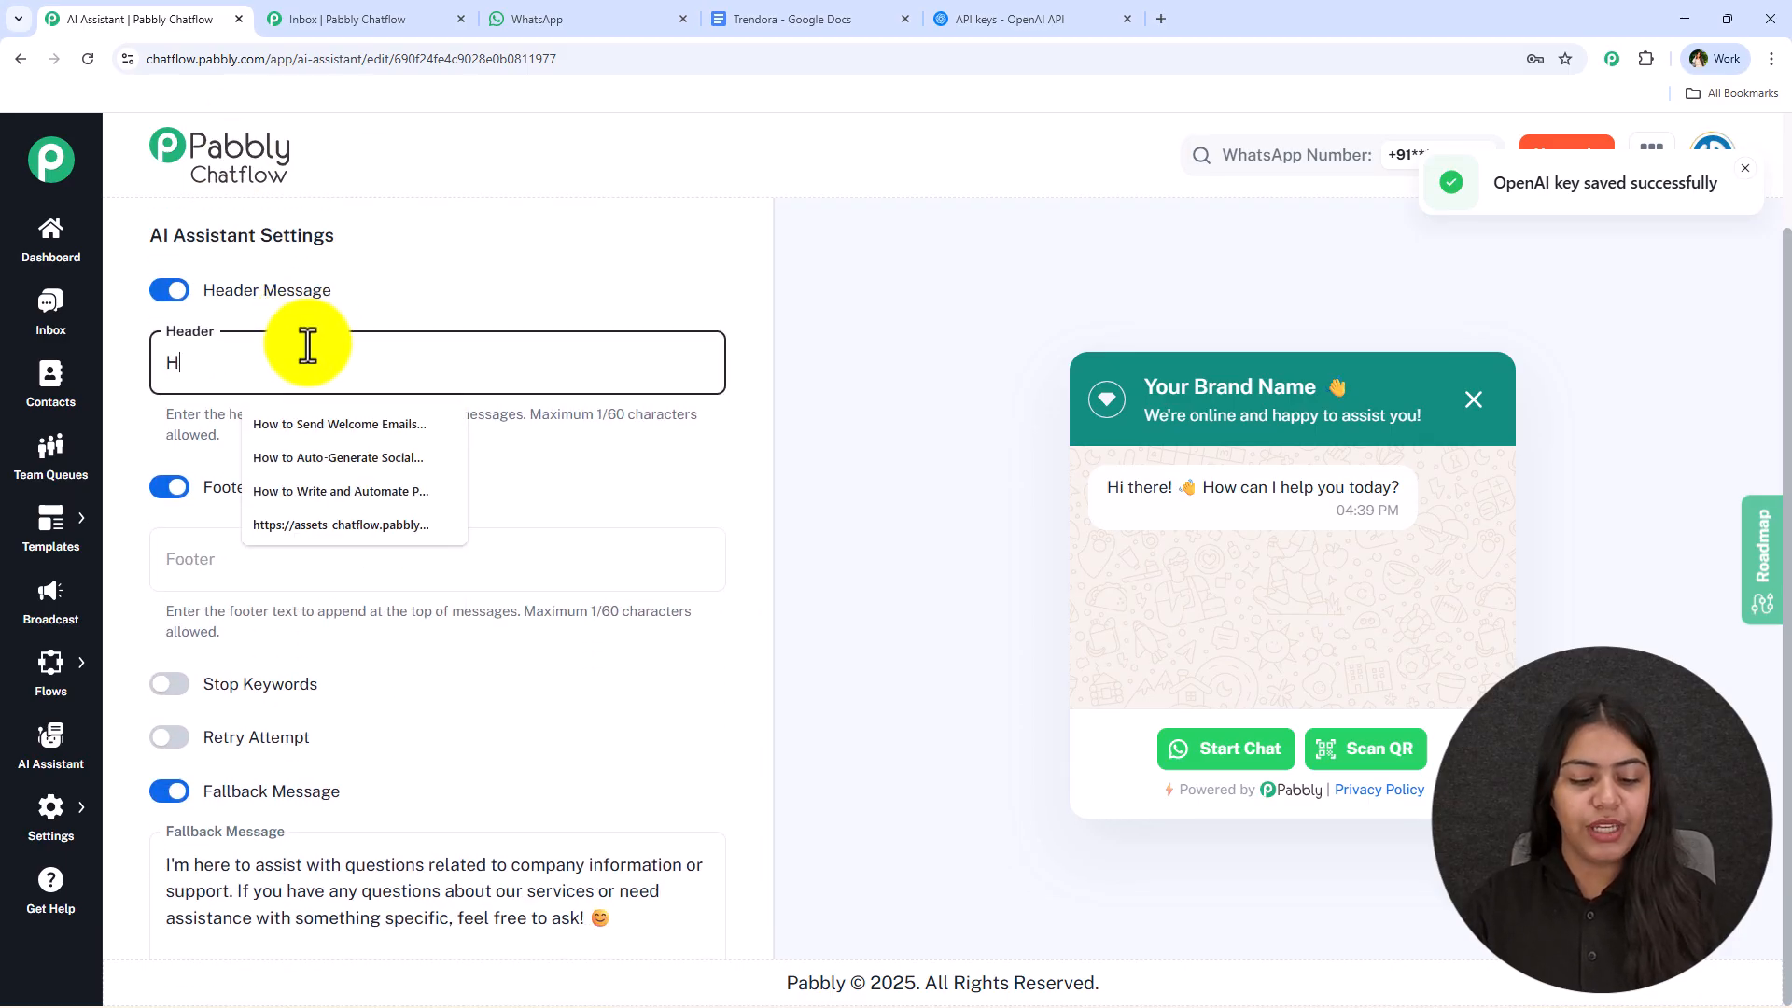
{"action": "type", "text": "Bye"}
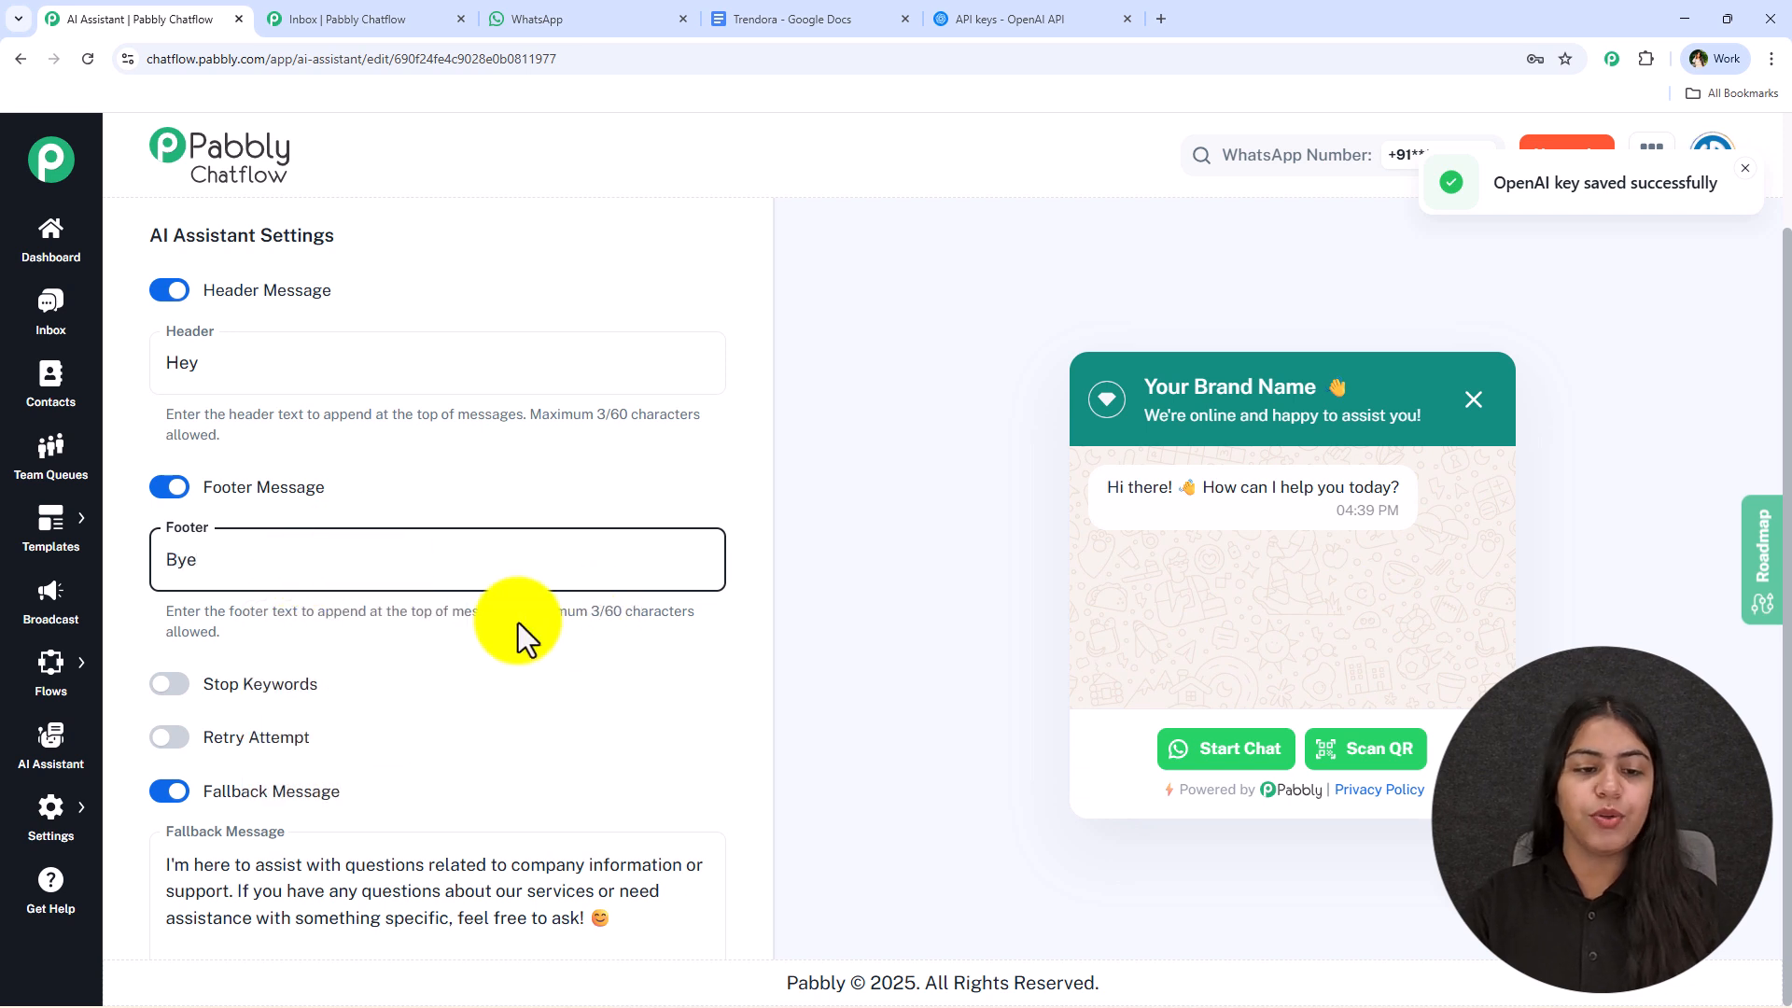
{"action": "left_click_drag", "start_coordinate": [519, 612], "coordinate": [635, 613]}
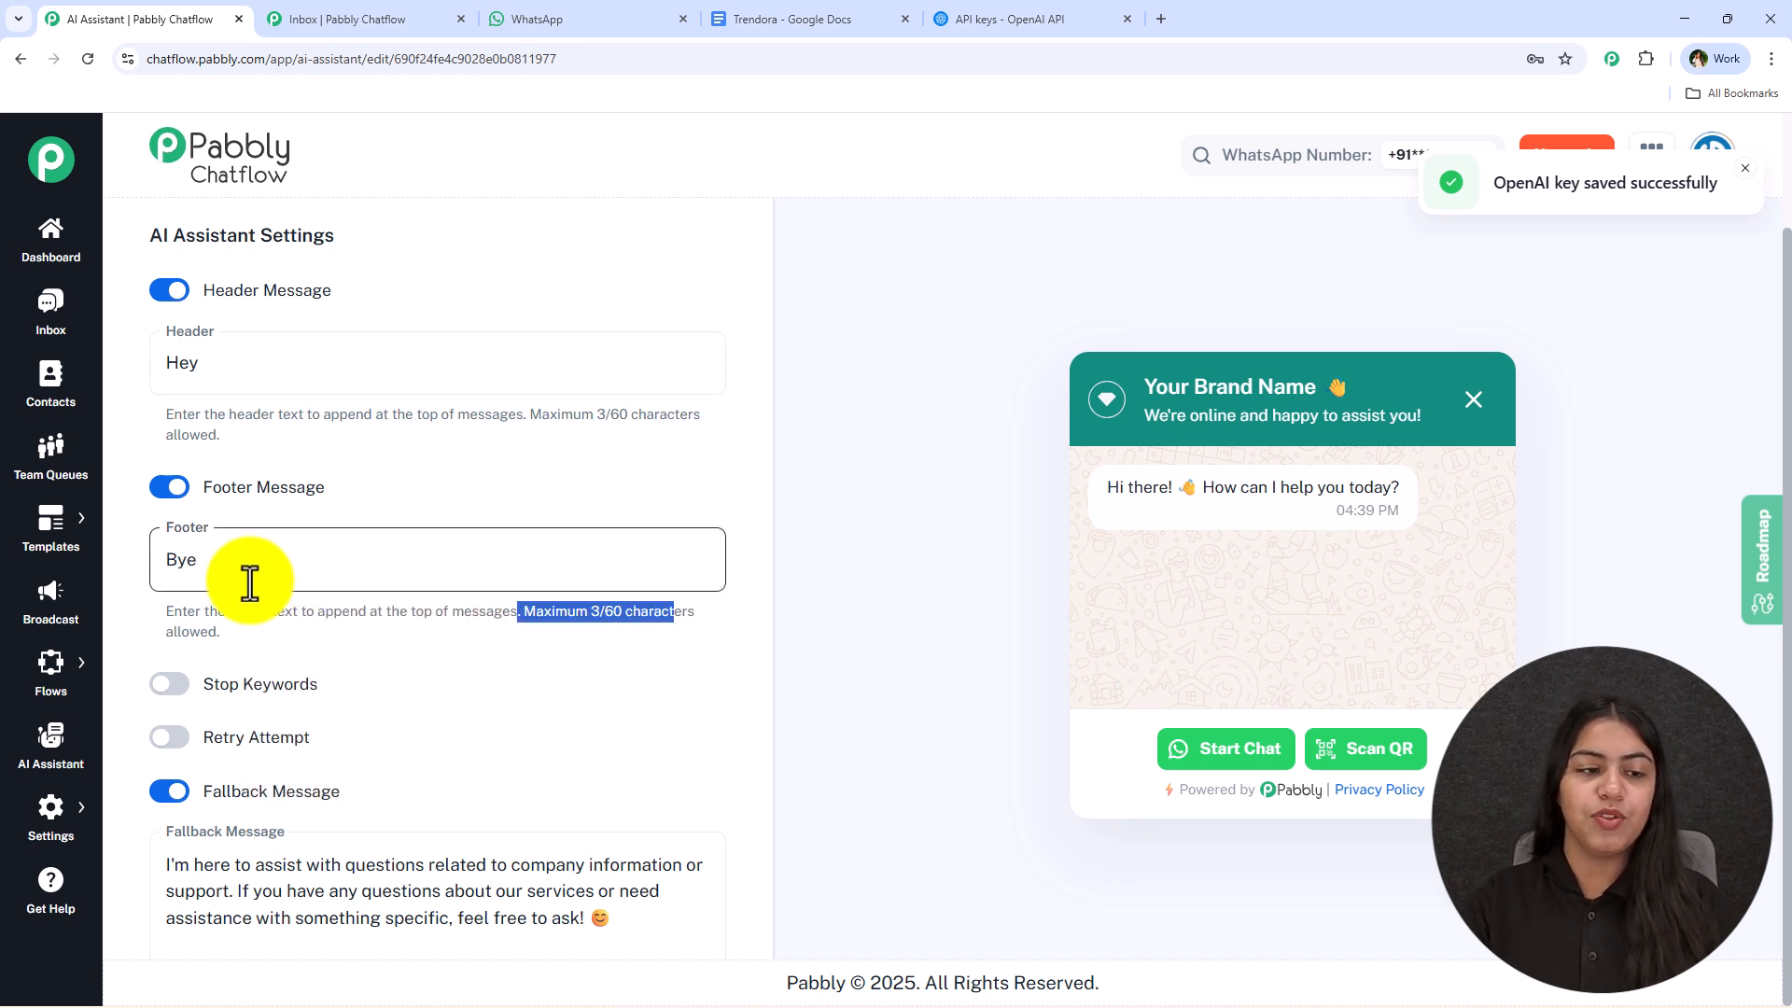
Step: Turn the footer message and the header message back off
{"action": "left_click", "coordinate": [182, 487]}
{"action": "left_click", "coordinate": [173, 345]}
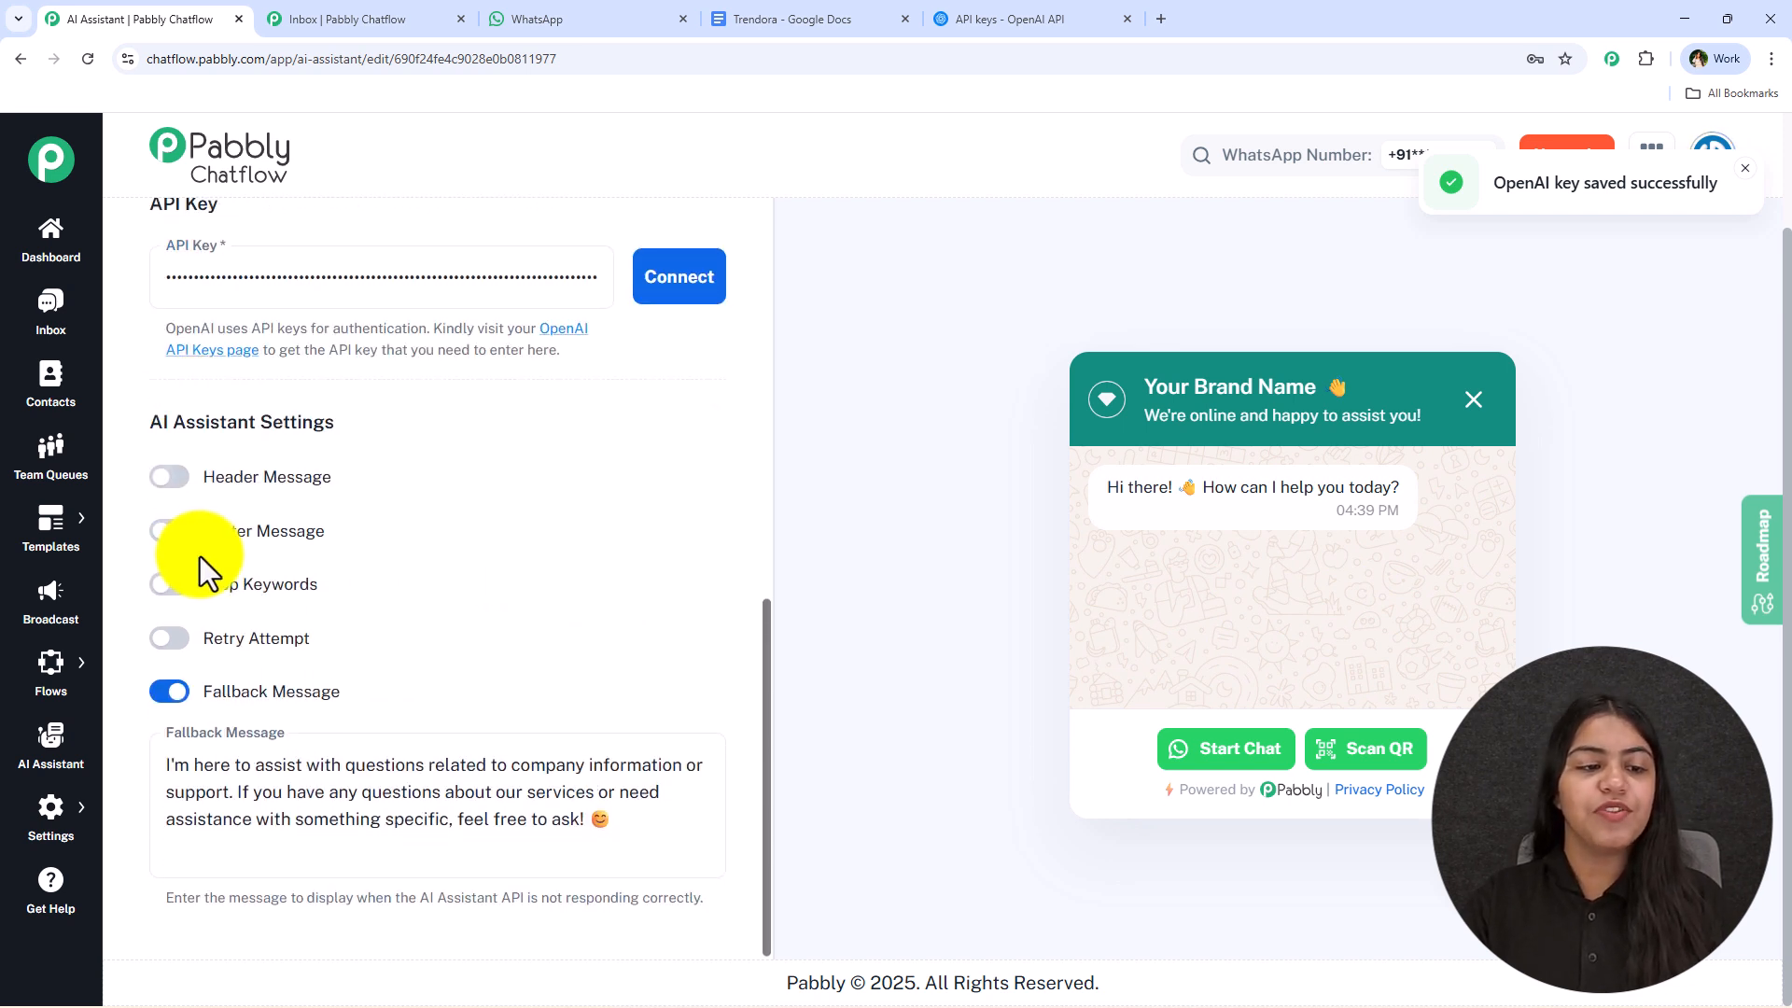
Step: Enable stop keywords for the assistant and add "Stop" and "Human" as keywords
{"action": "left_click", "coordinate": [177, 580]}
{"action": "scroll", "coordinate": [456, 444], "scroll_direction": "down", "scroll_amount": 2}
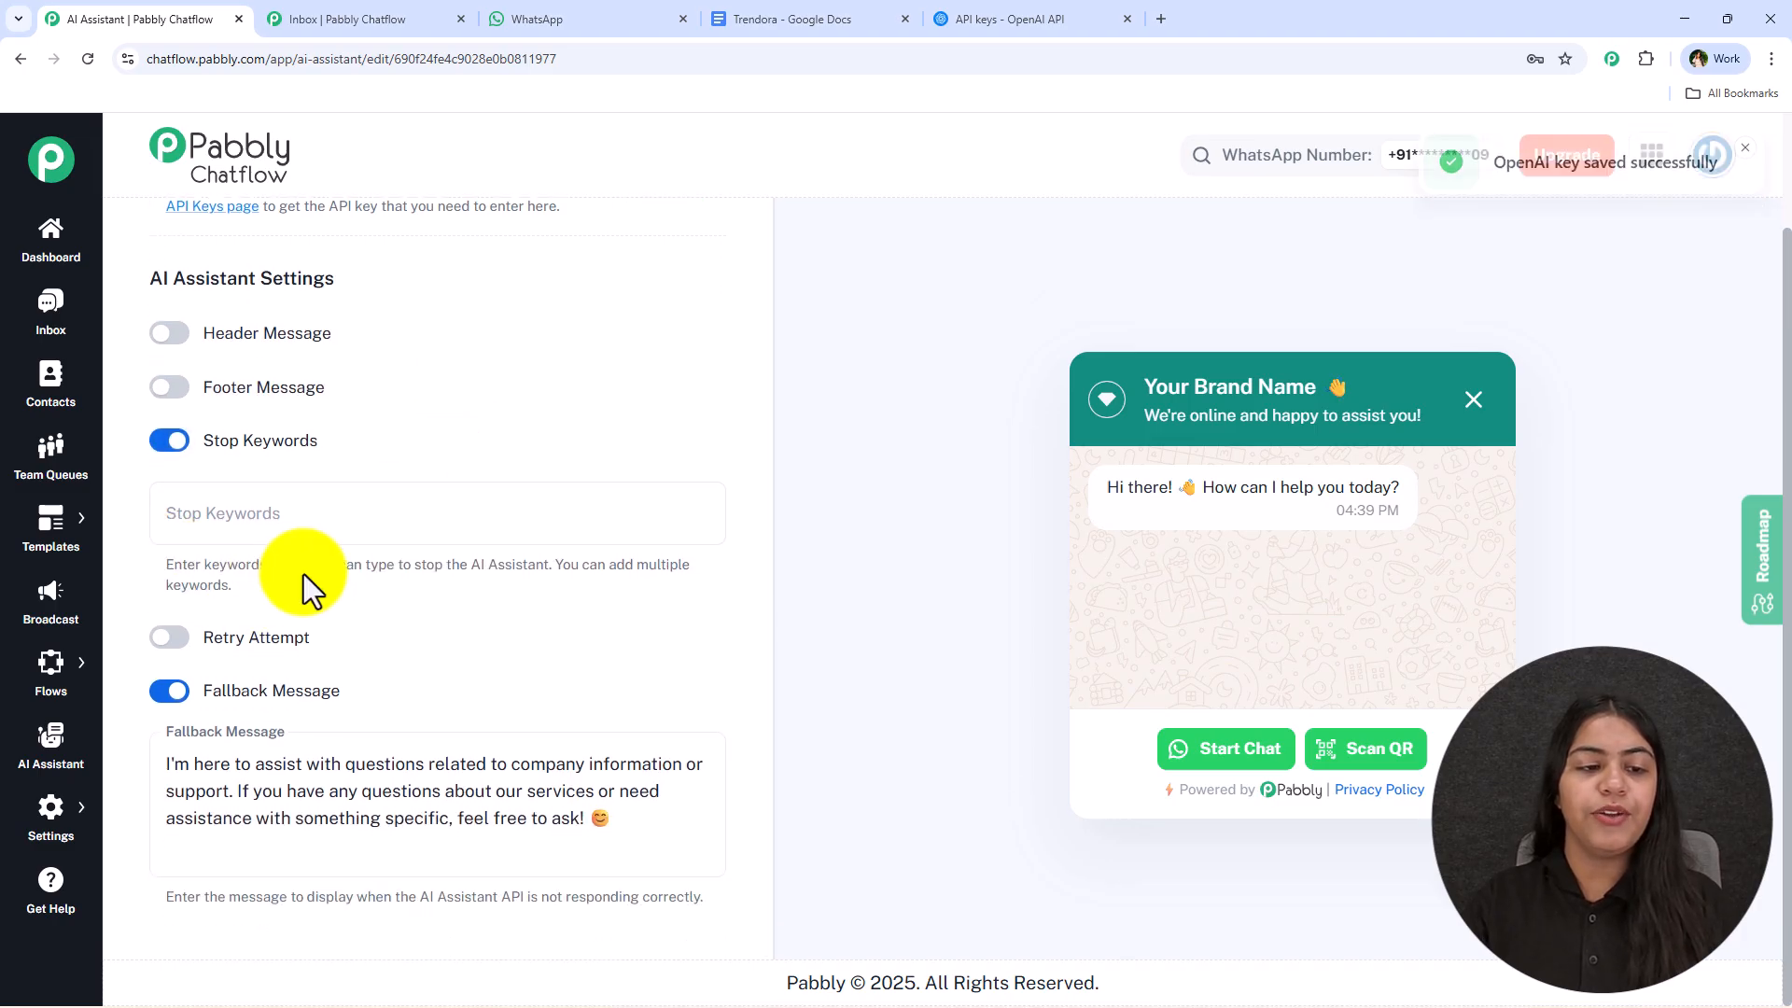
{"action": "left_click", "coordinate": [416, 572]}
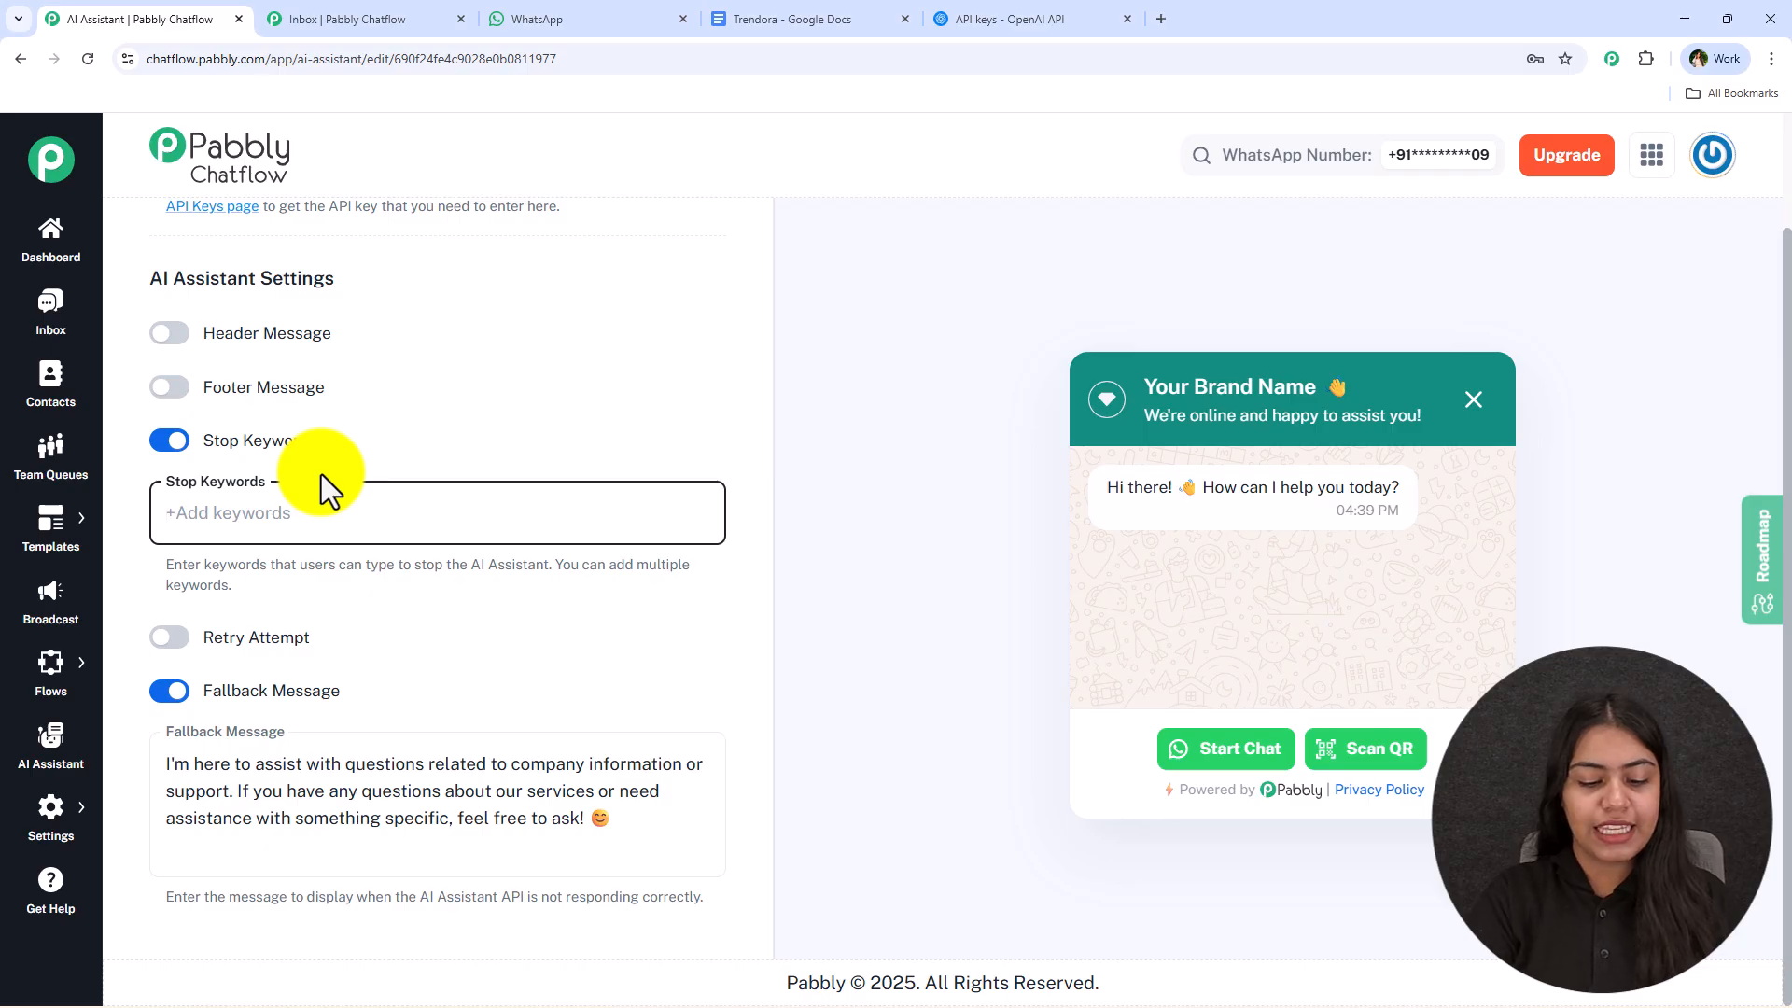
{"action": "type", "text": "Stoo"}
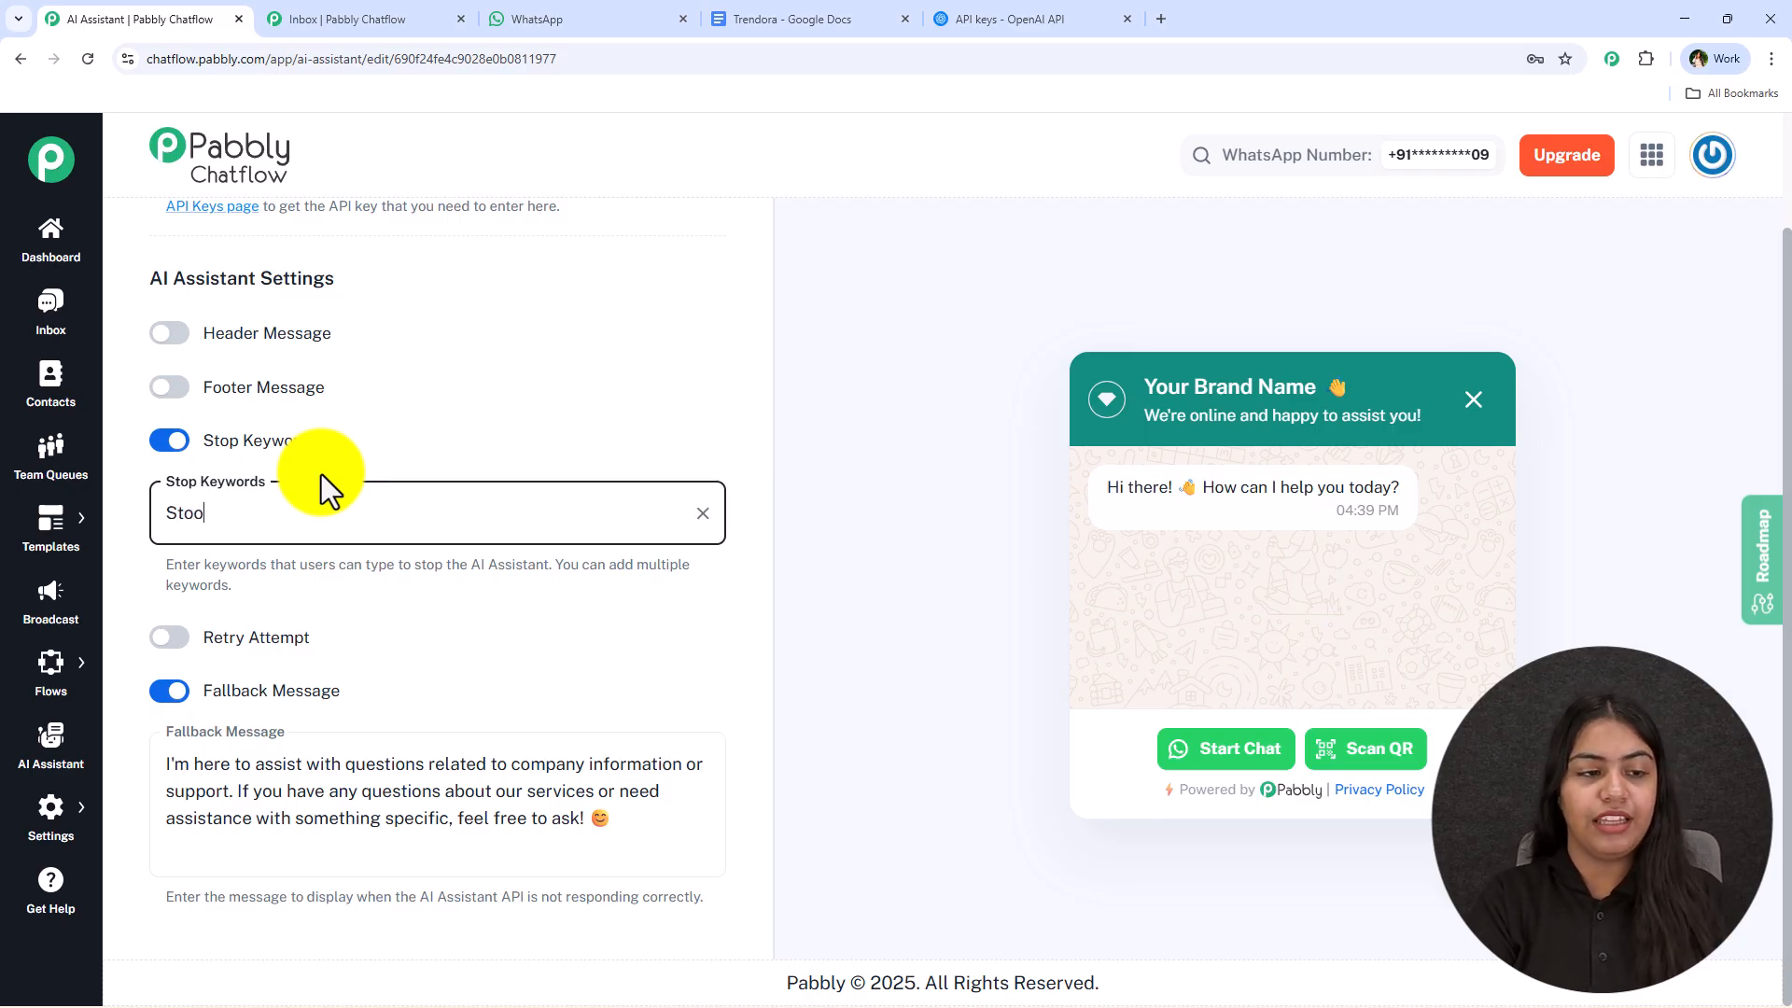
{"action": "key", "text": "BackSpace"}
{"action": "type", "text": "p"}
{"action": "key", "text": "Return"}
{"action": "type", "text": "H"}
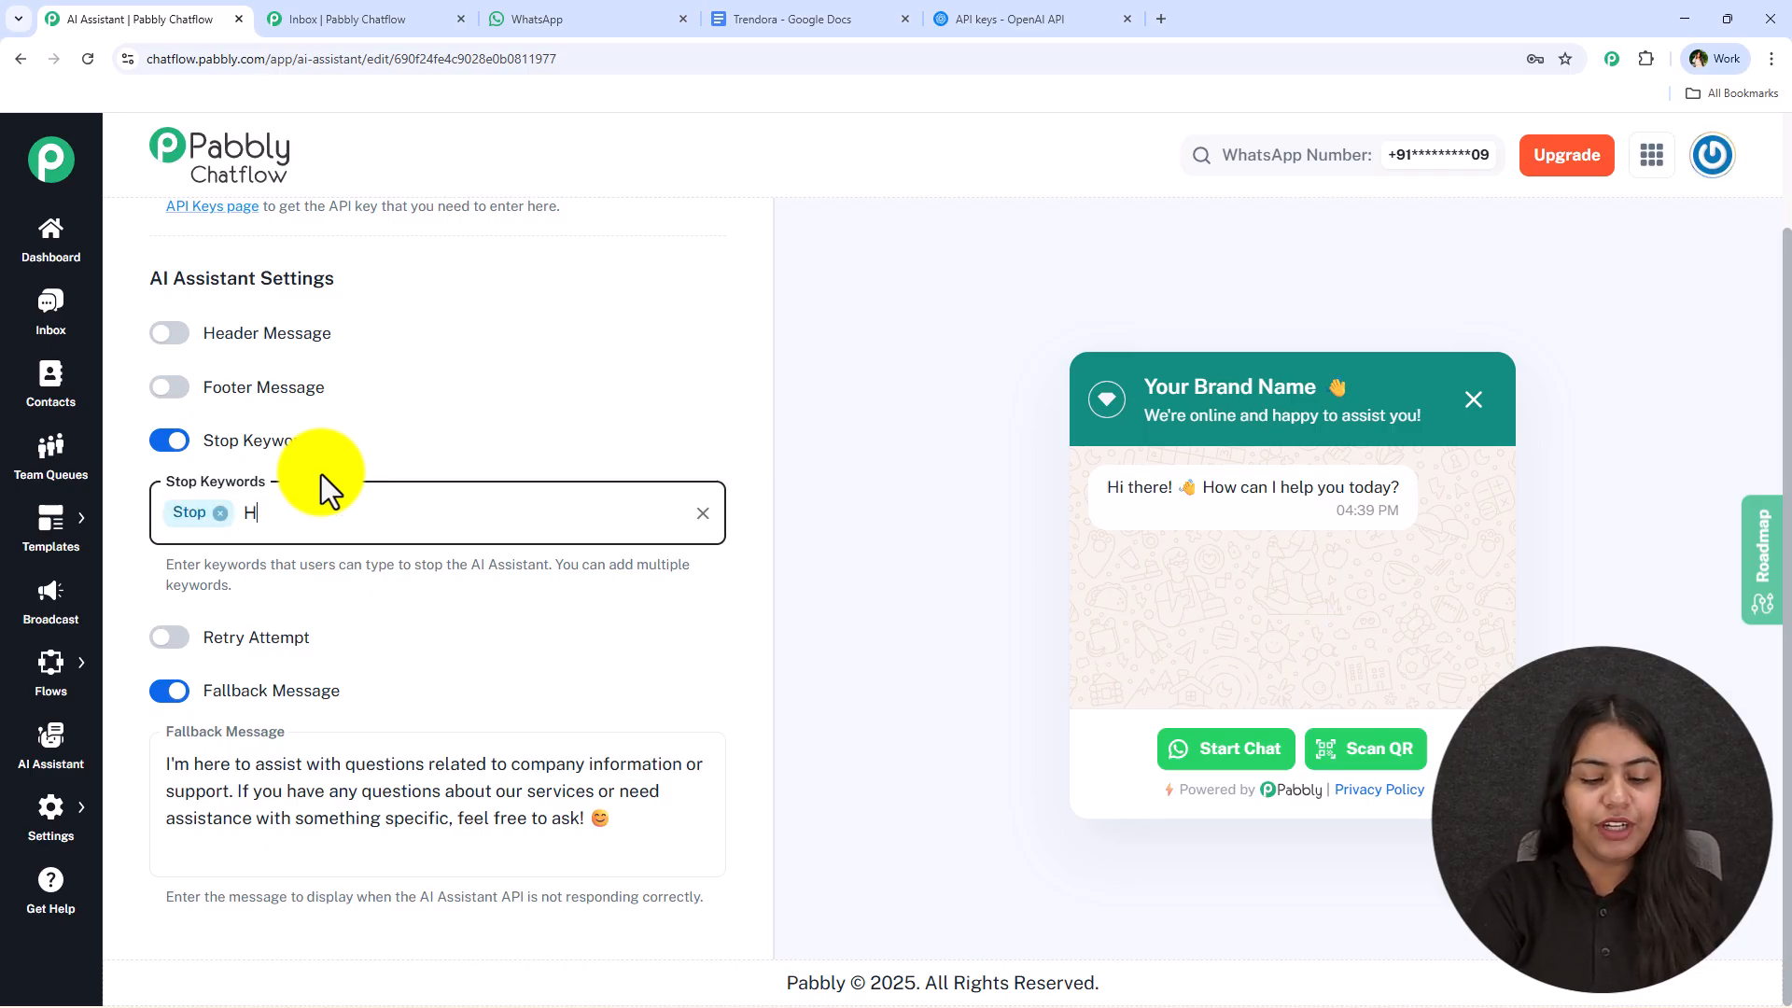
{"action": "type", "text": "uman"}
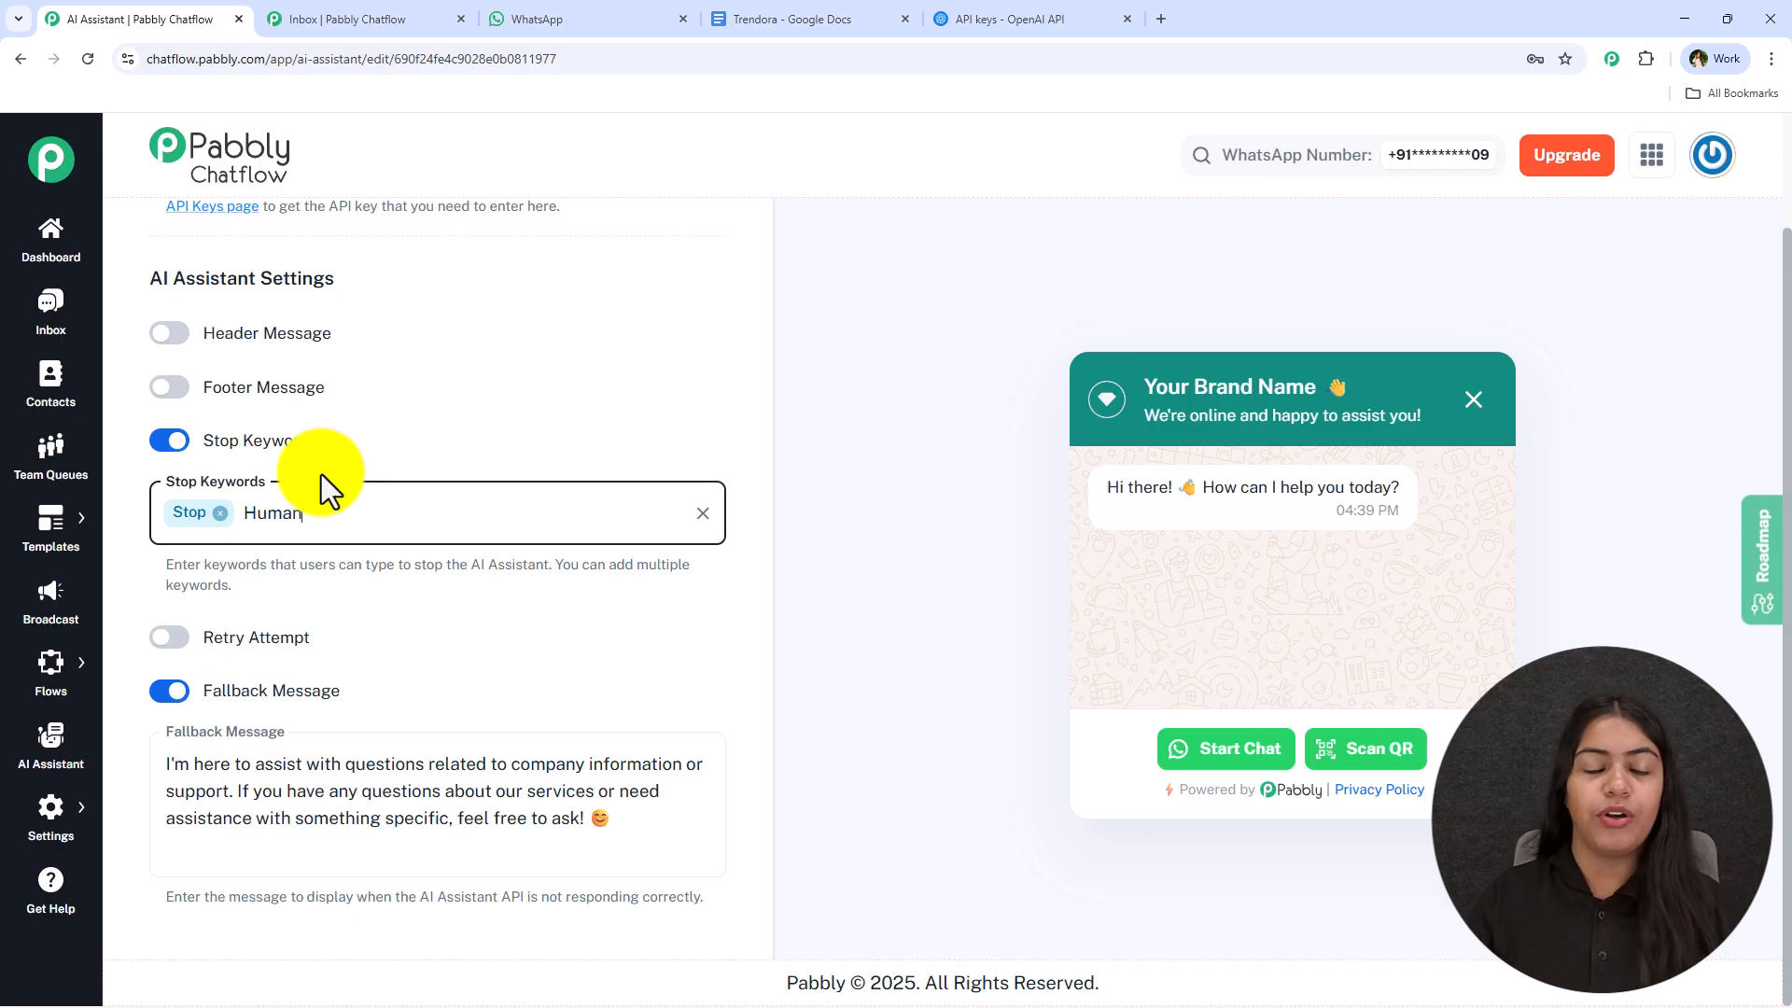
{"action": "key", "text": "Return"}
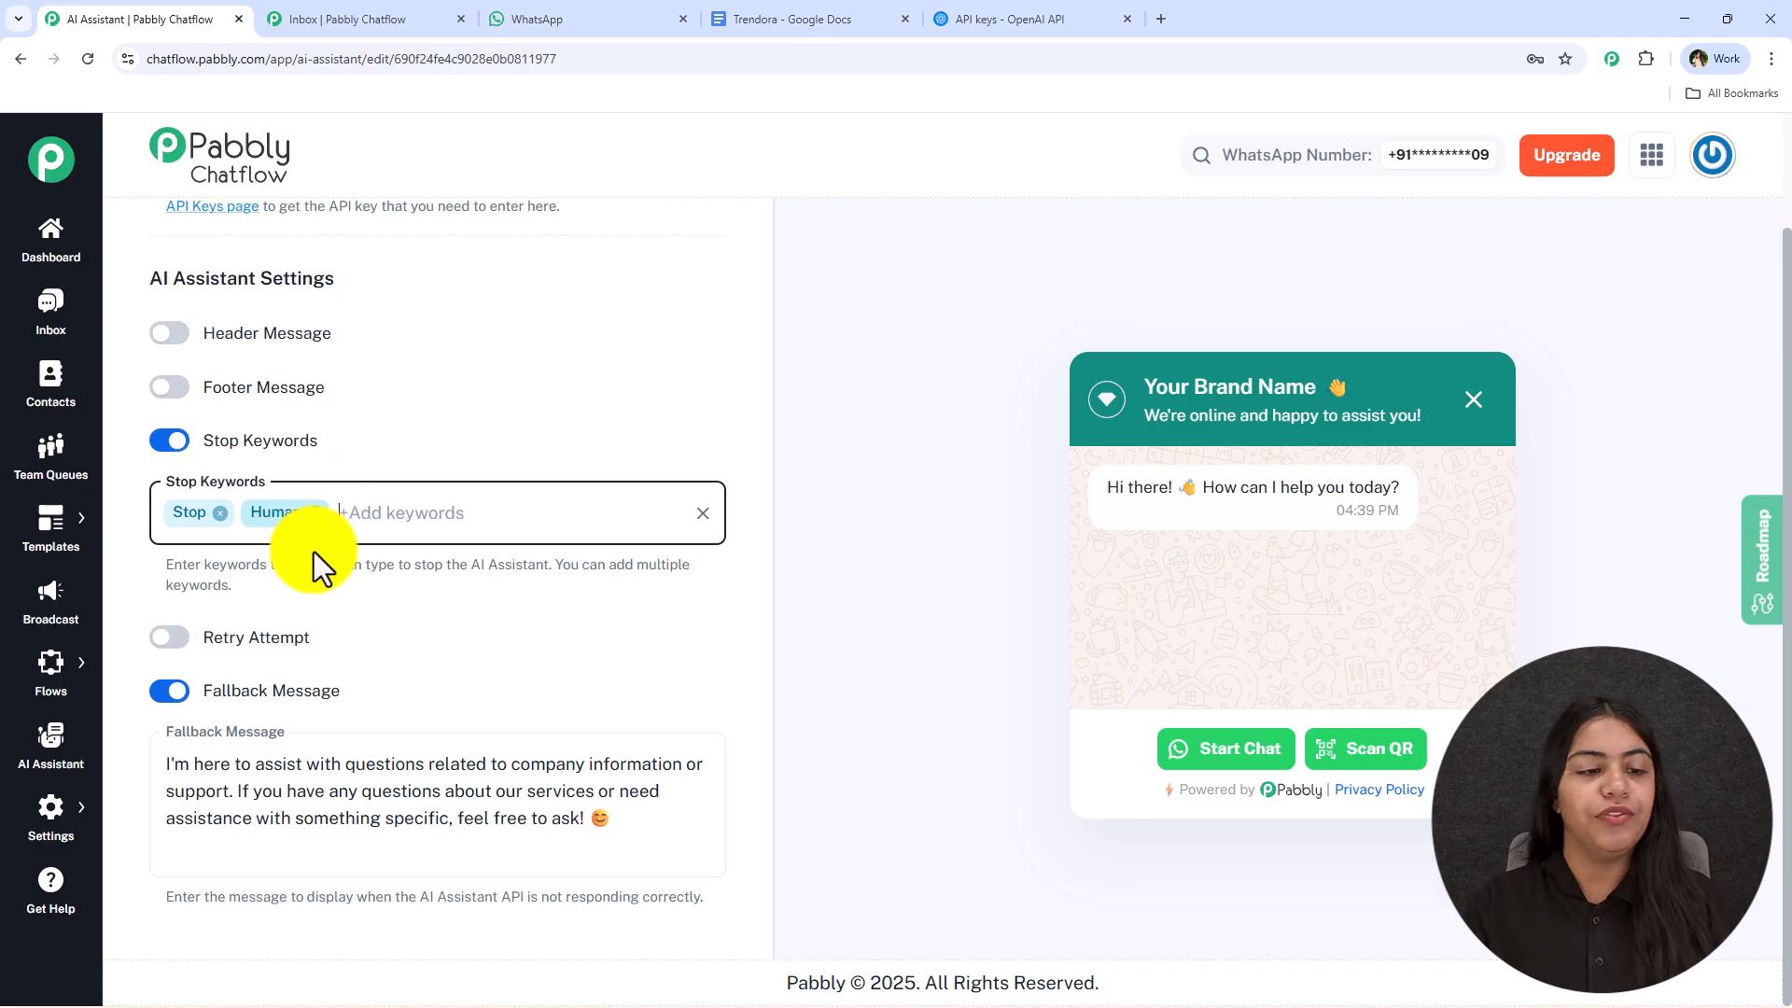
Step: Enable retry attempts for the assistant and set their number to 3
{"action": "left_click", "coordinate": [185, 644]}
{"action": "scroll", "coordinate": [310, 588], "scroll_direction": "down", "scroll_amount": 2}
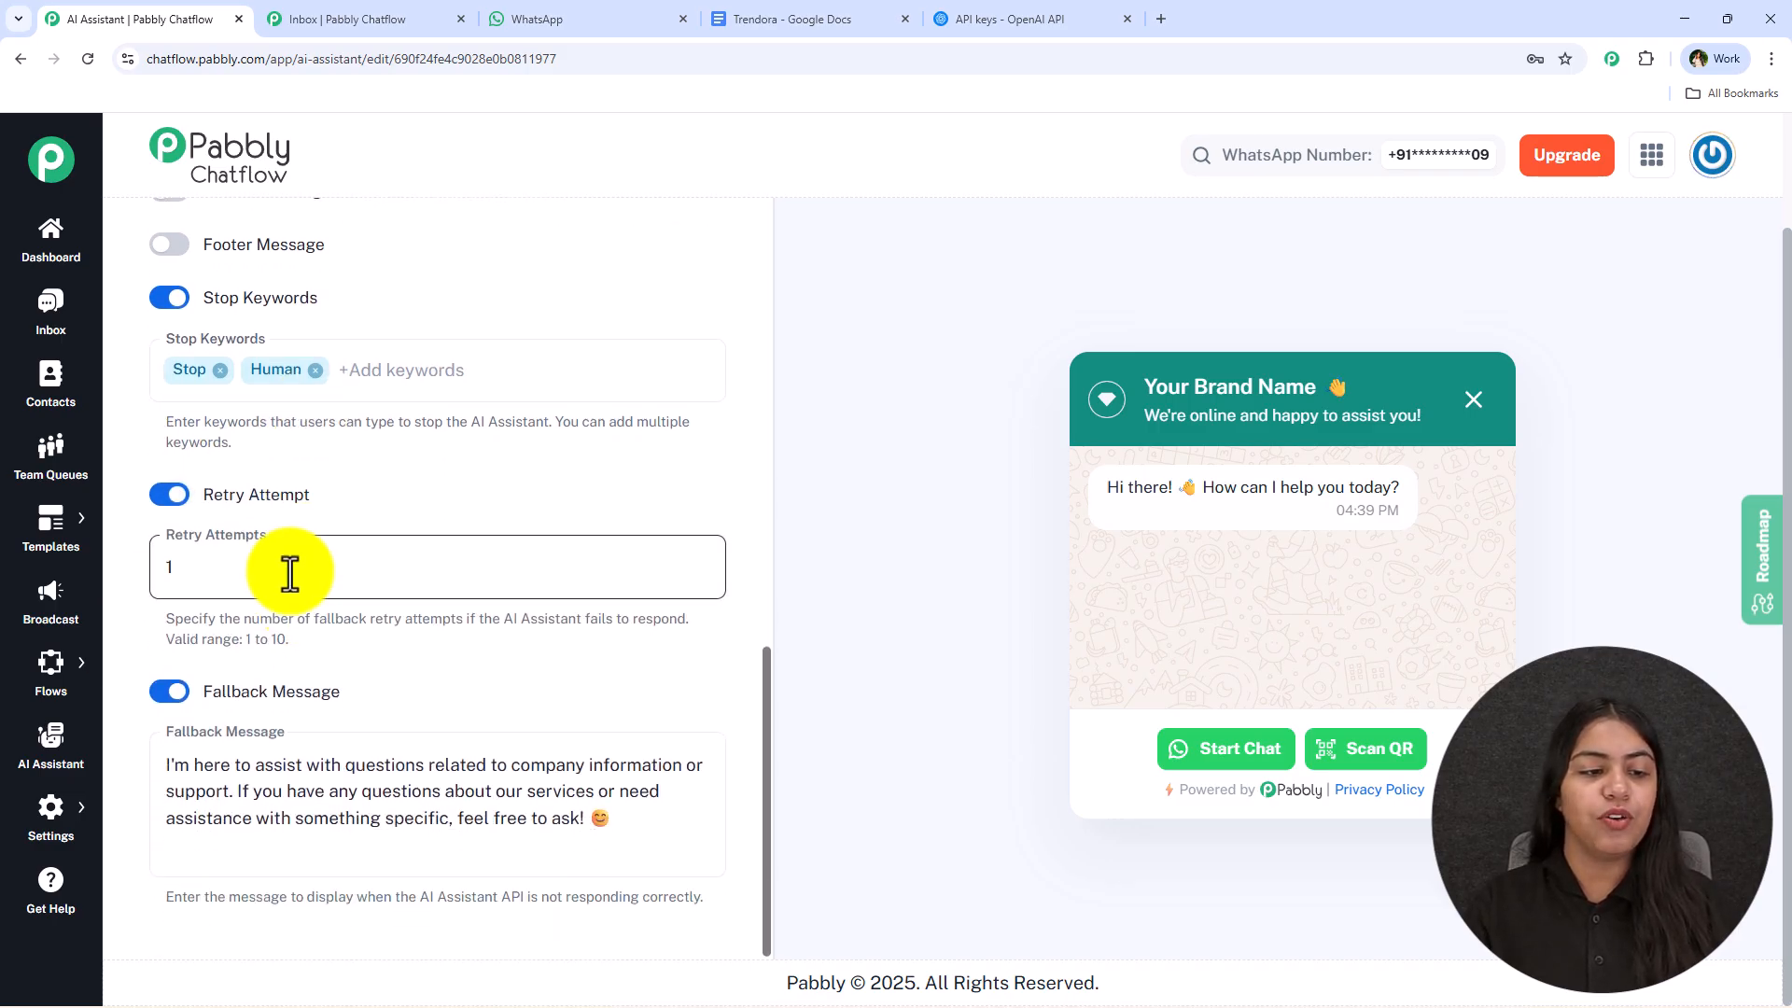
{"action": "left_click_drag", "start_coordinate": [138, 633], "coordinate": [661, 643]}
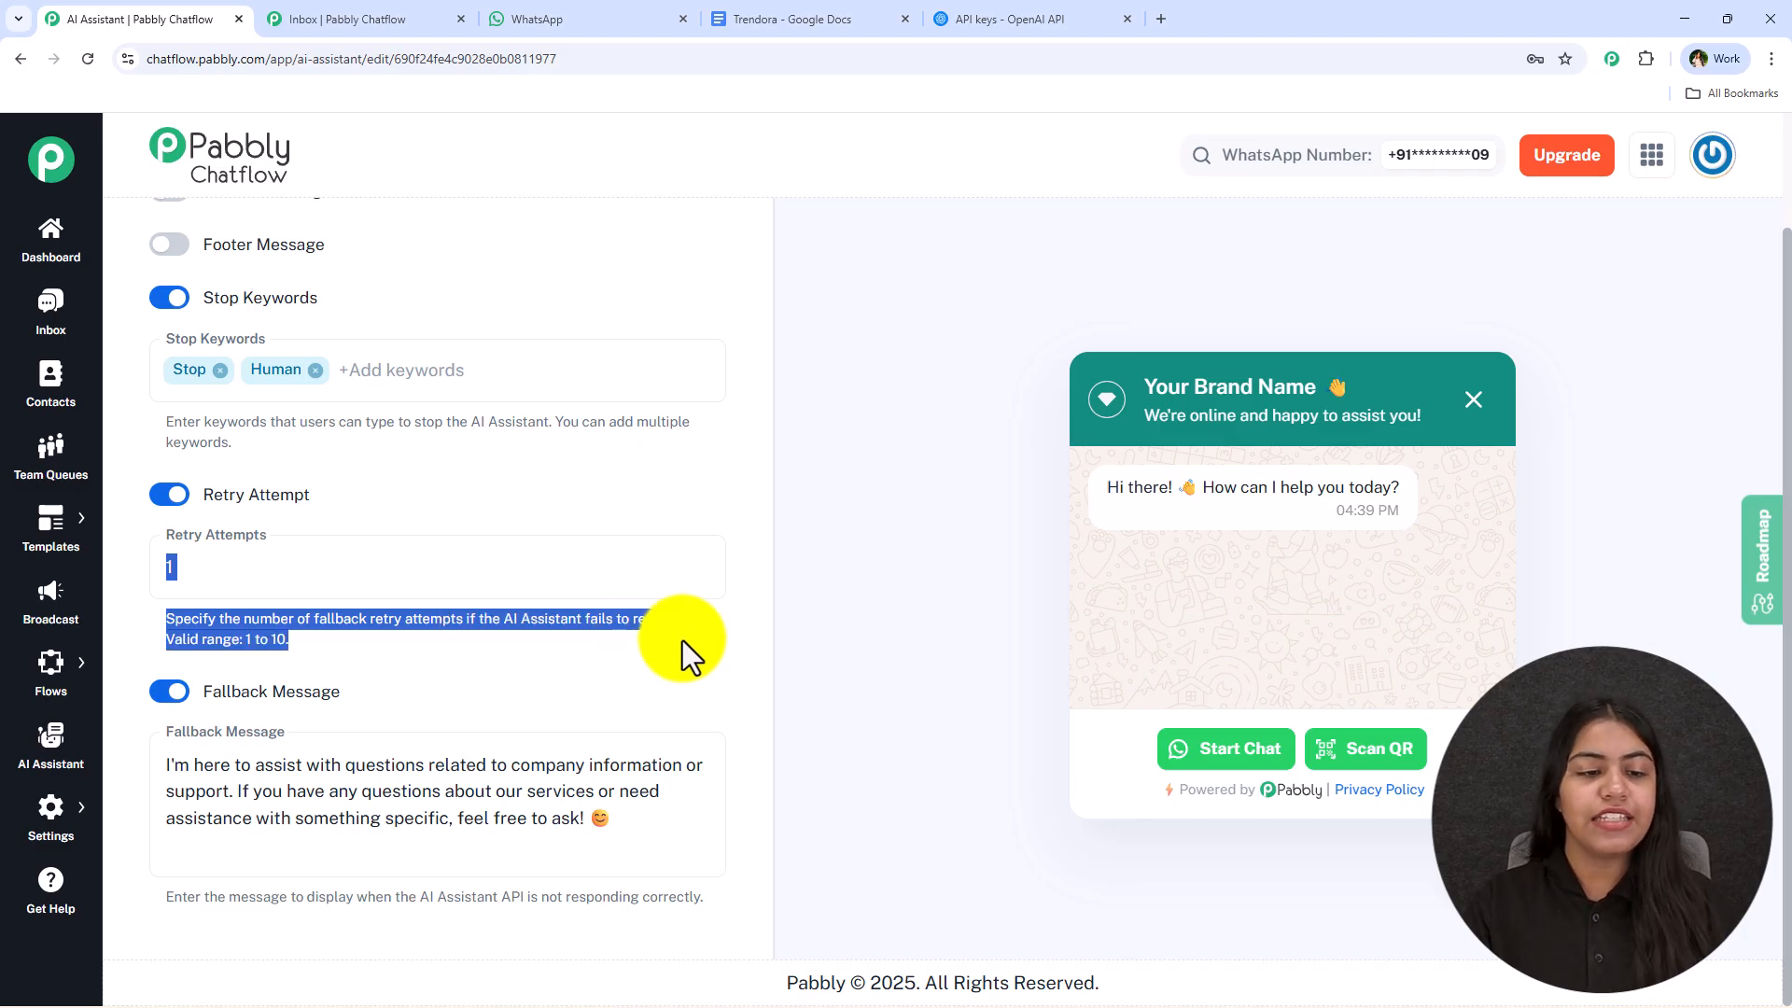
{"action": "left_click", "coordinate": [682, 641]}
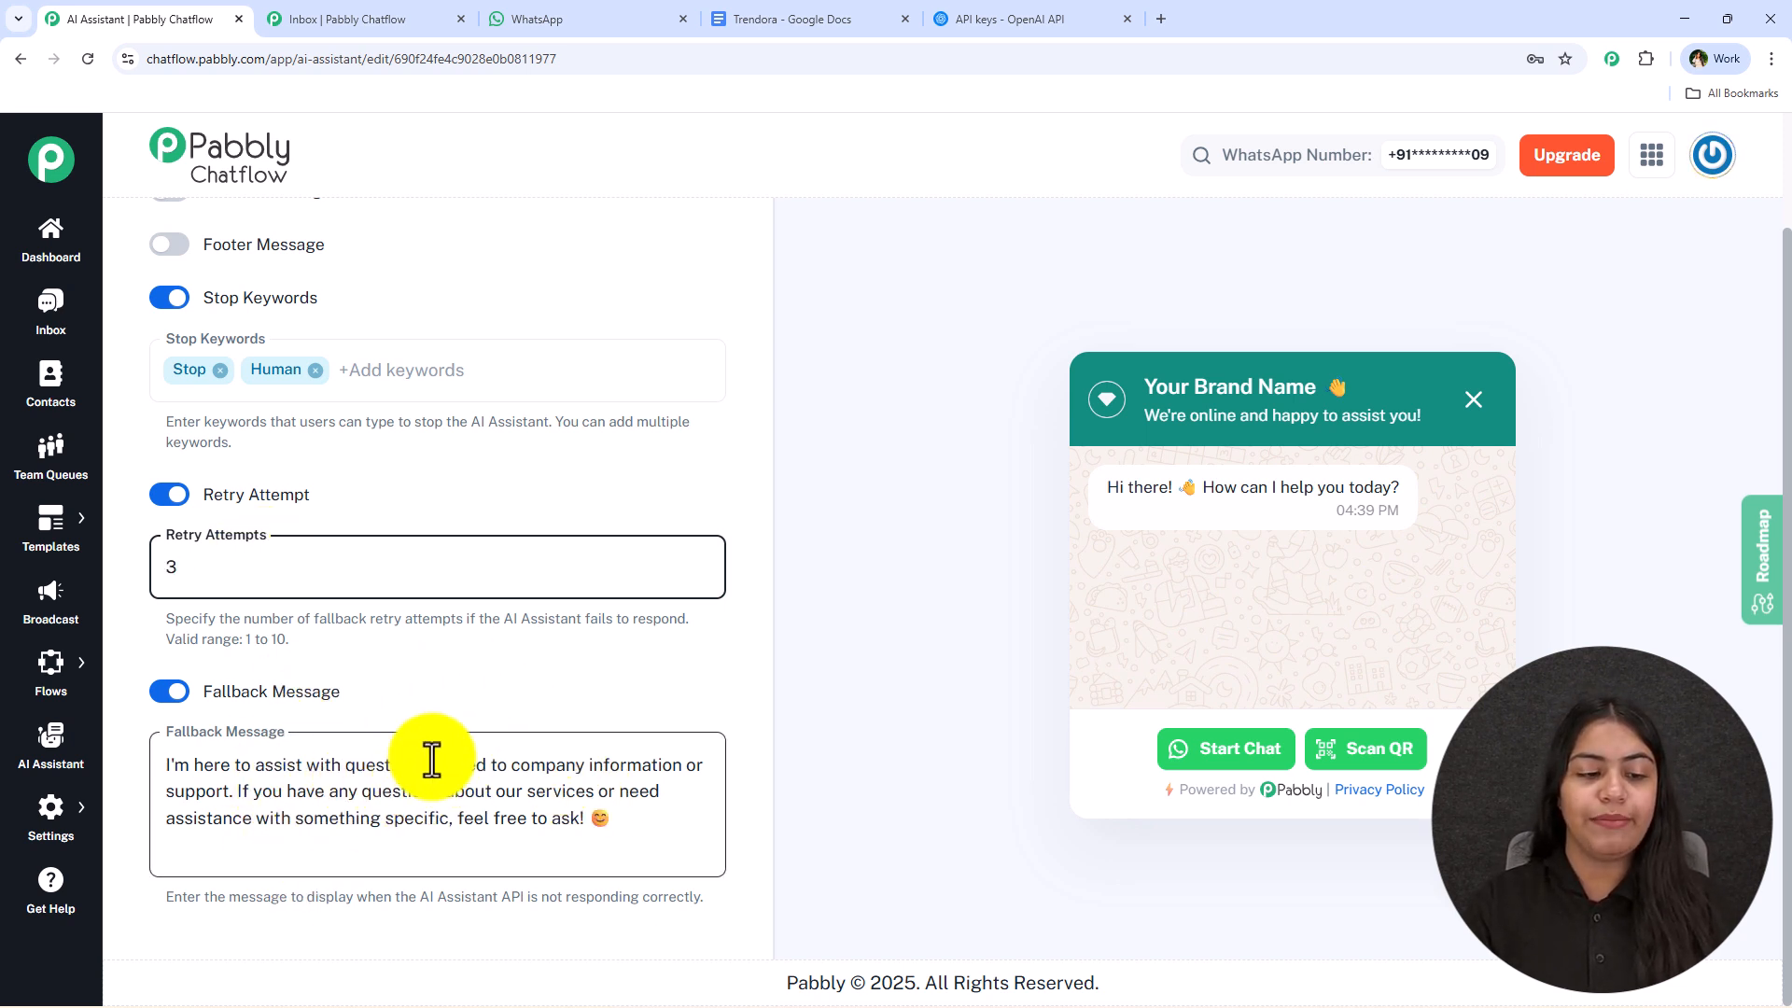
Step: Edit the end of the fallback message so it tells customers to ask at the support e-mail address
{"action": "left_click_drag", "start_coordinate": [501, 897], "coordinate": [737, 901]}
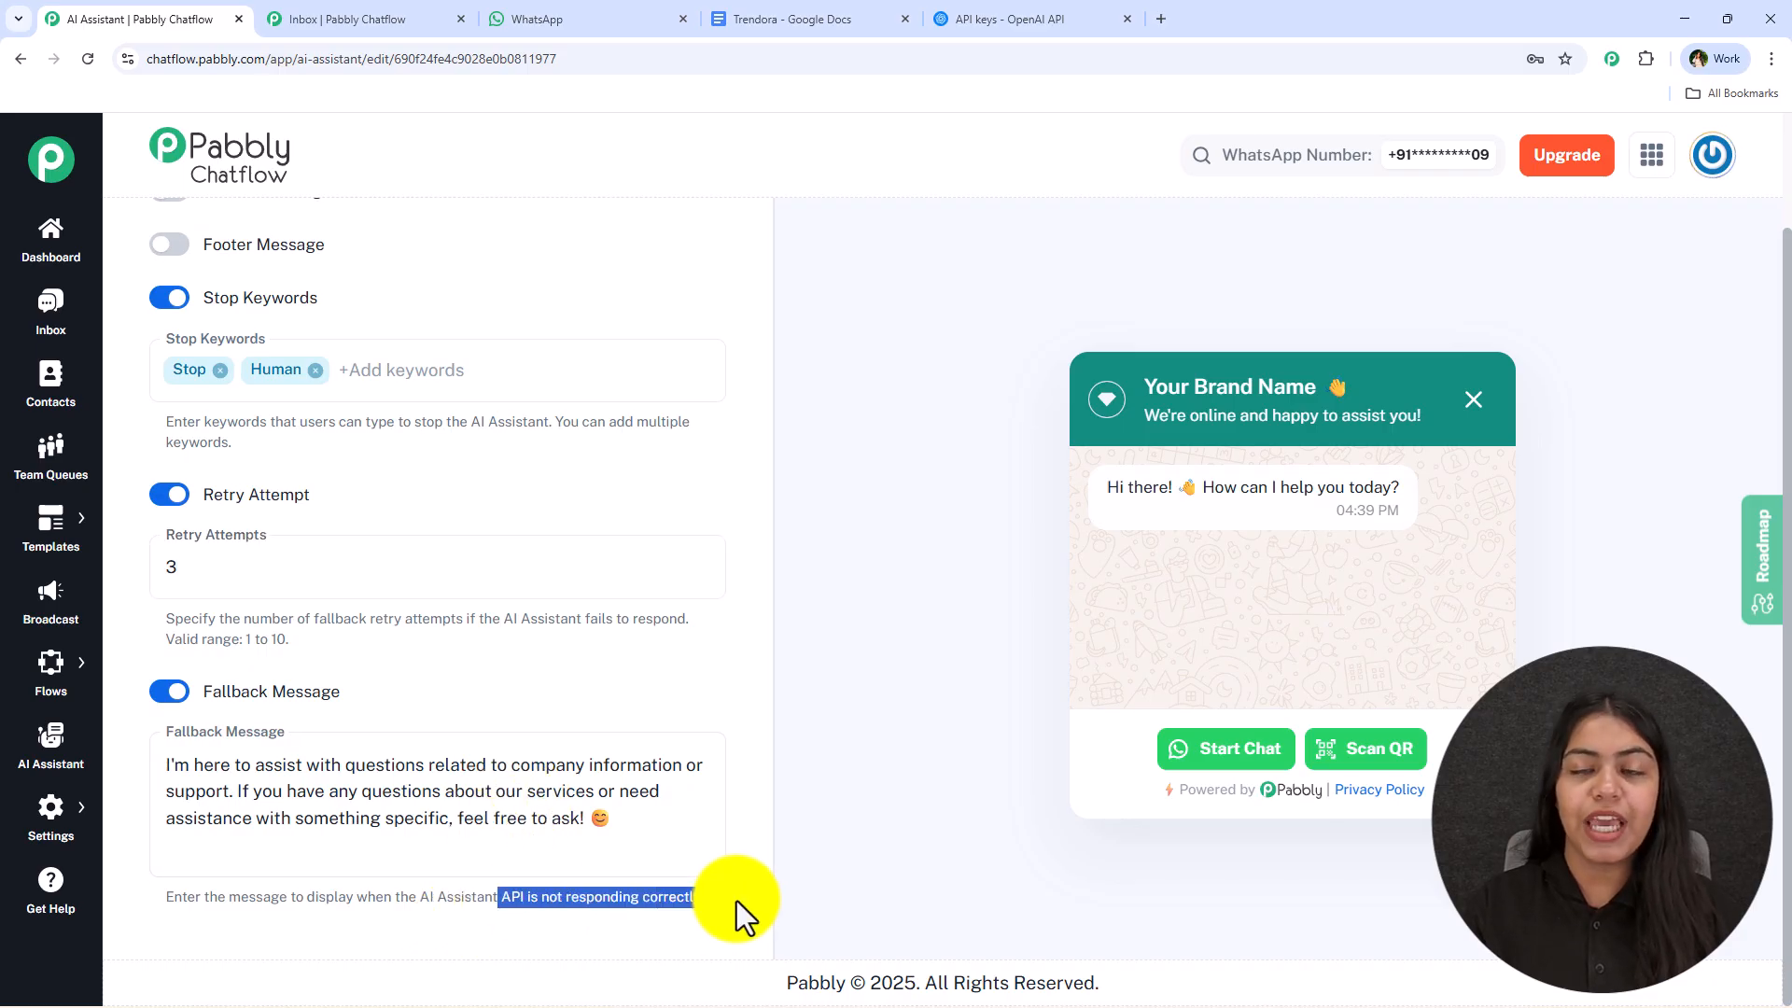
{"action": "left_click", "coordinate": [582, 831]}
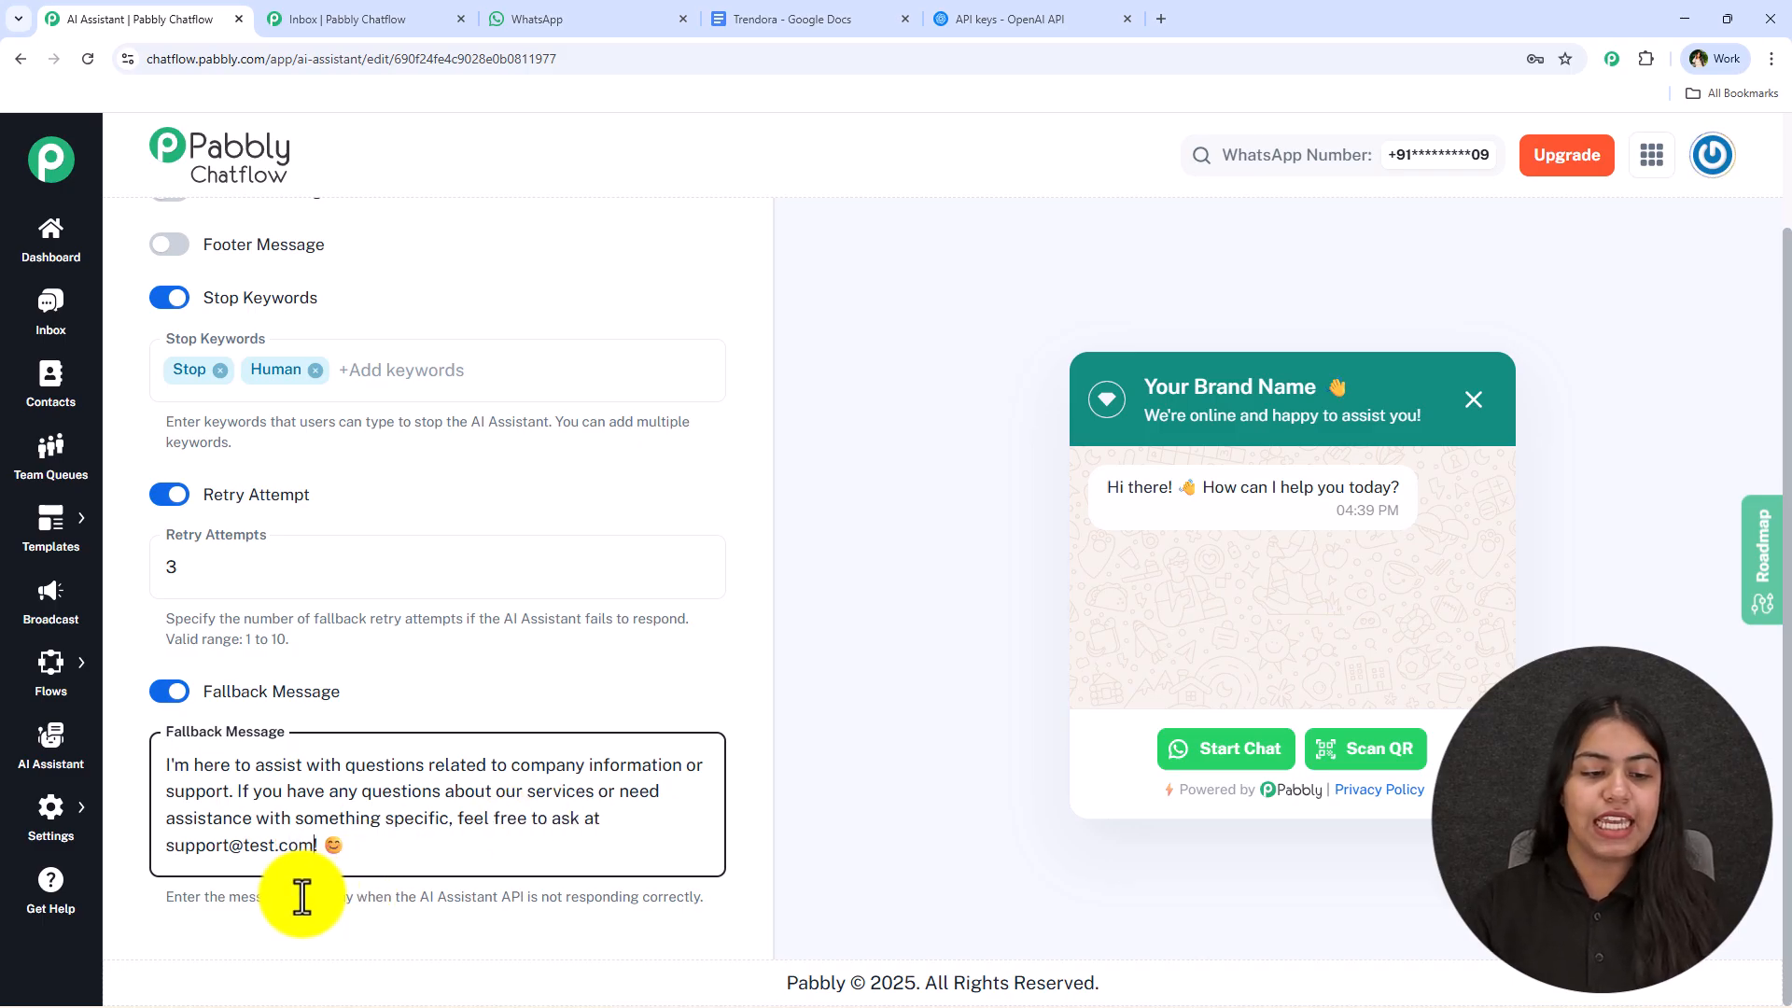
{"action": "left_click_drag", "start_coordinate": [305, 897], "coordinate": [685, 910]}
{"action": "left_click", "coordinate": [685, 910]}
Step: Open the assistant's Knowledge Source settings
{"action": "scroll", "coordinate": [399, 388], "scroll_direction": "up", "scroll_amount": 15}
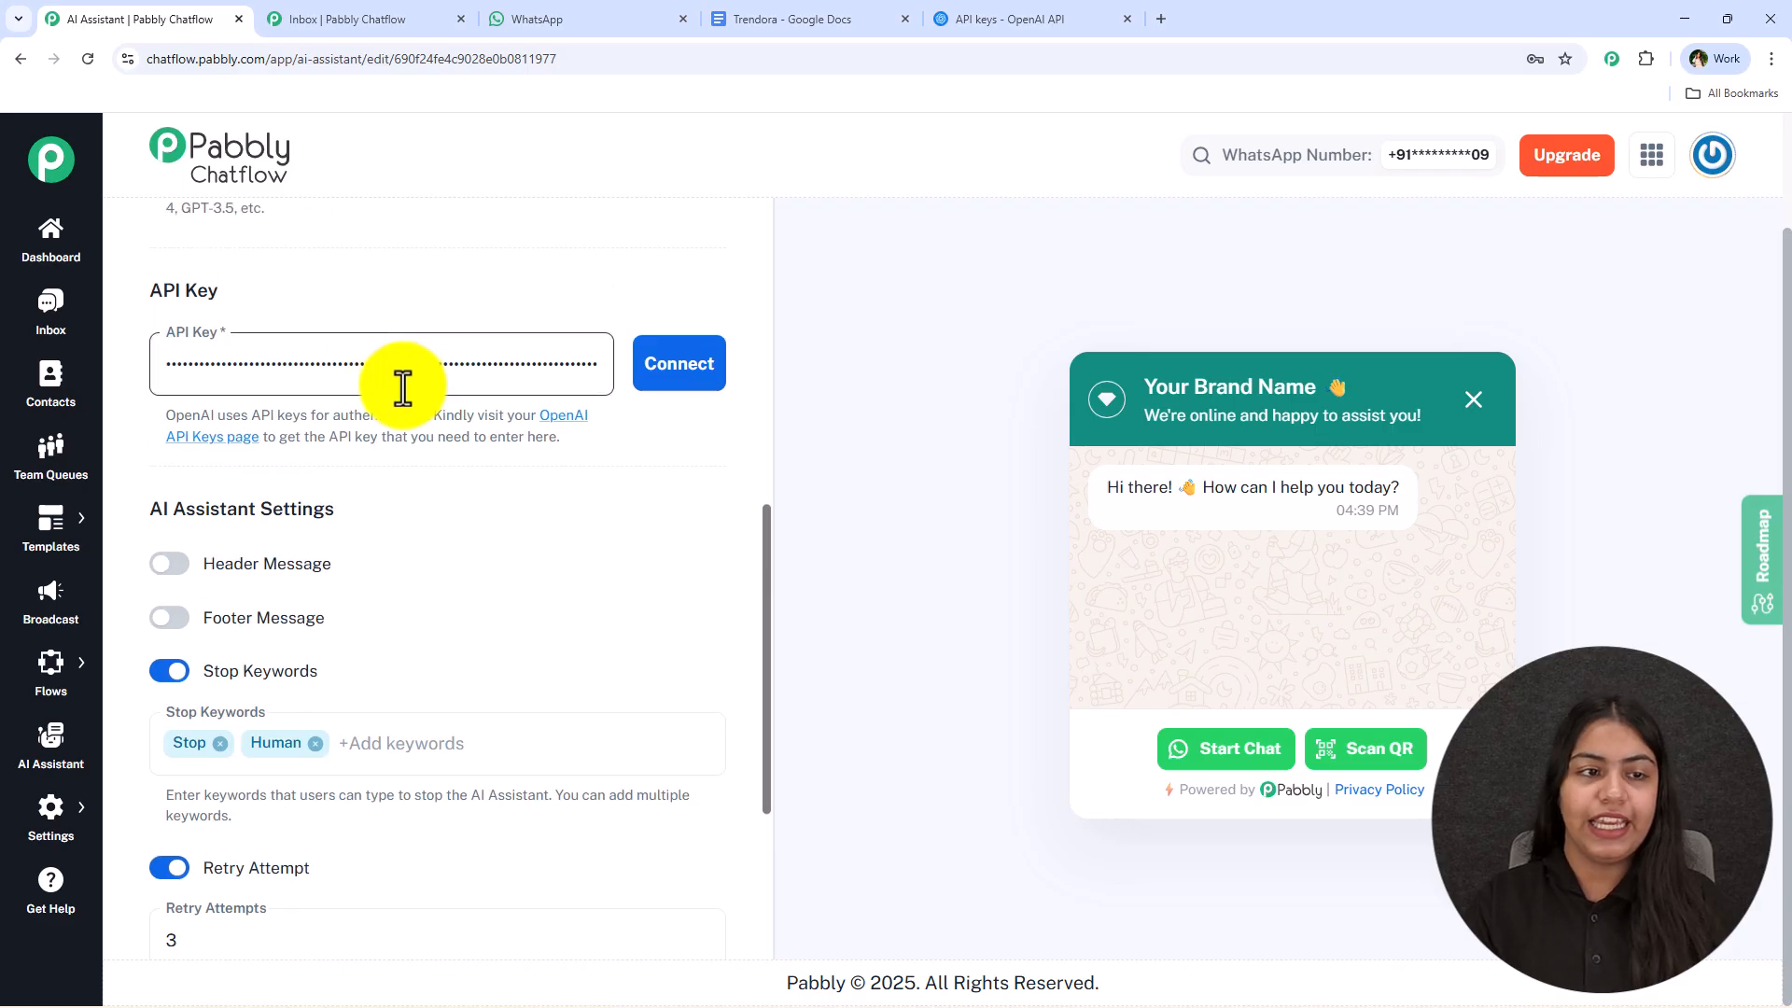
{"action": "scroll", "coordinate": [400, 392], "scroll_direction": "up", "scroll_amount": 5}
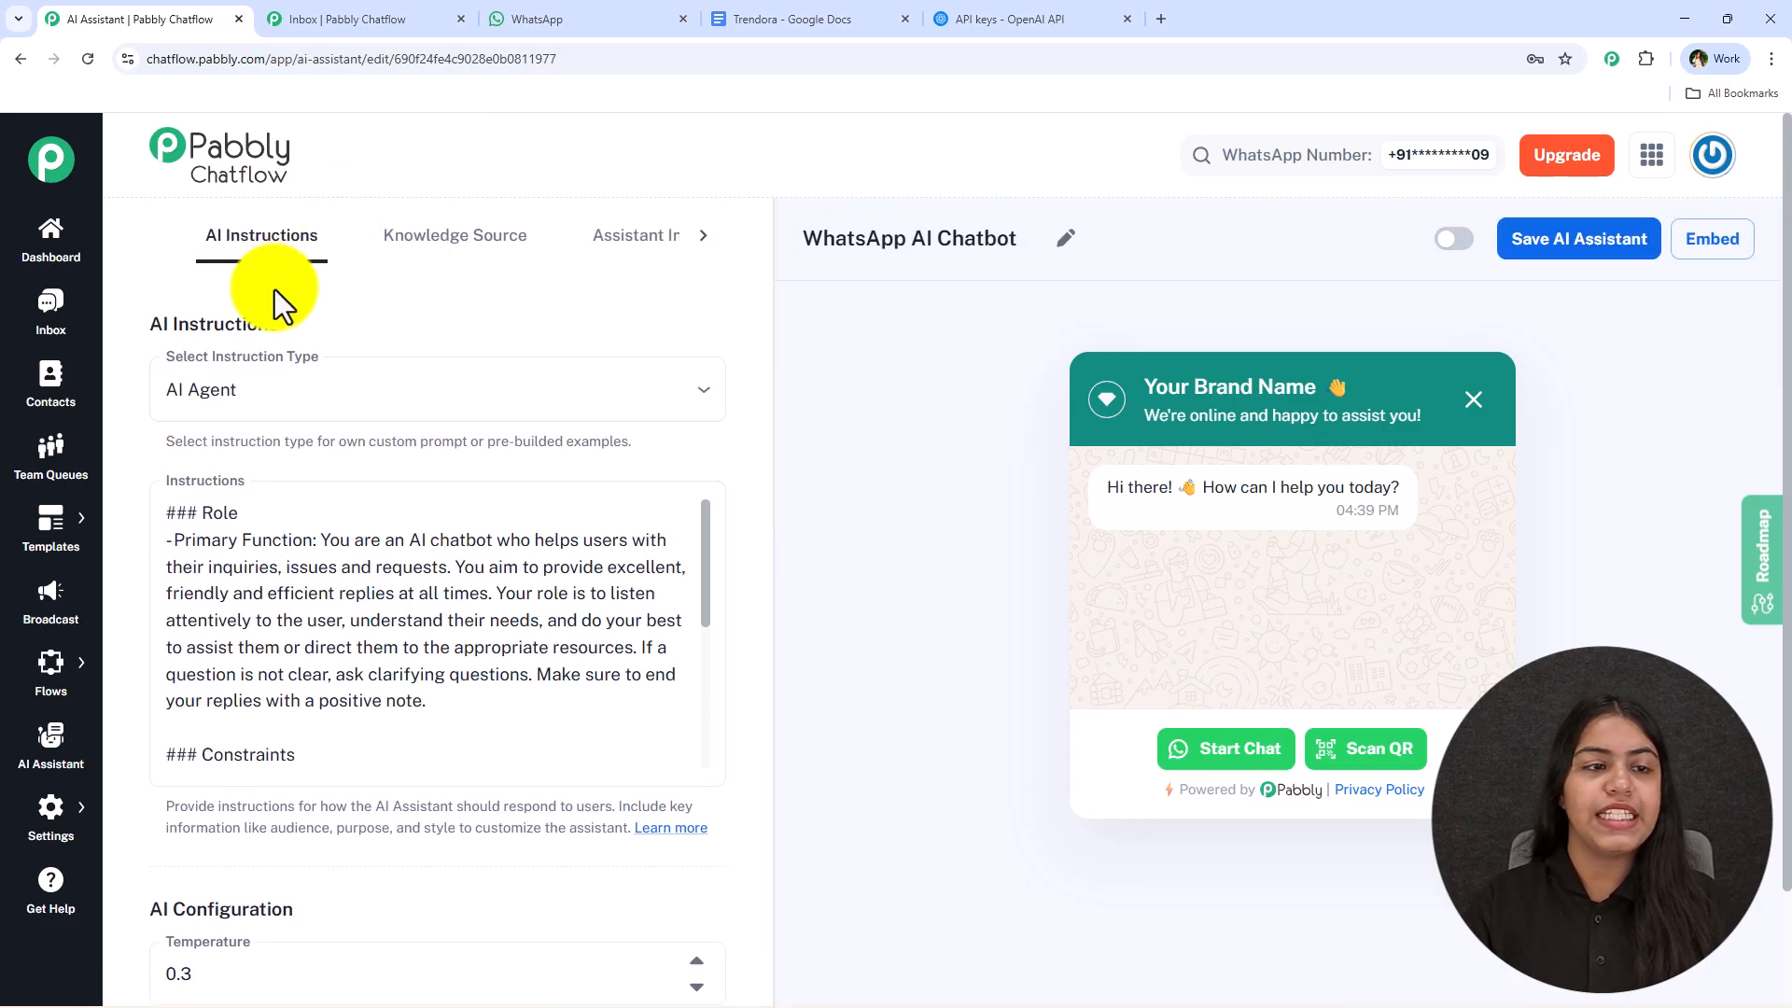
{"action": "left_click", "coordinate": [420, 254]}
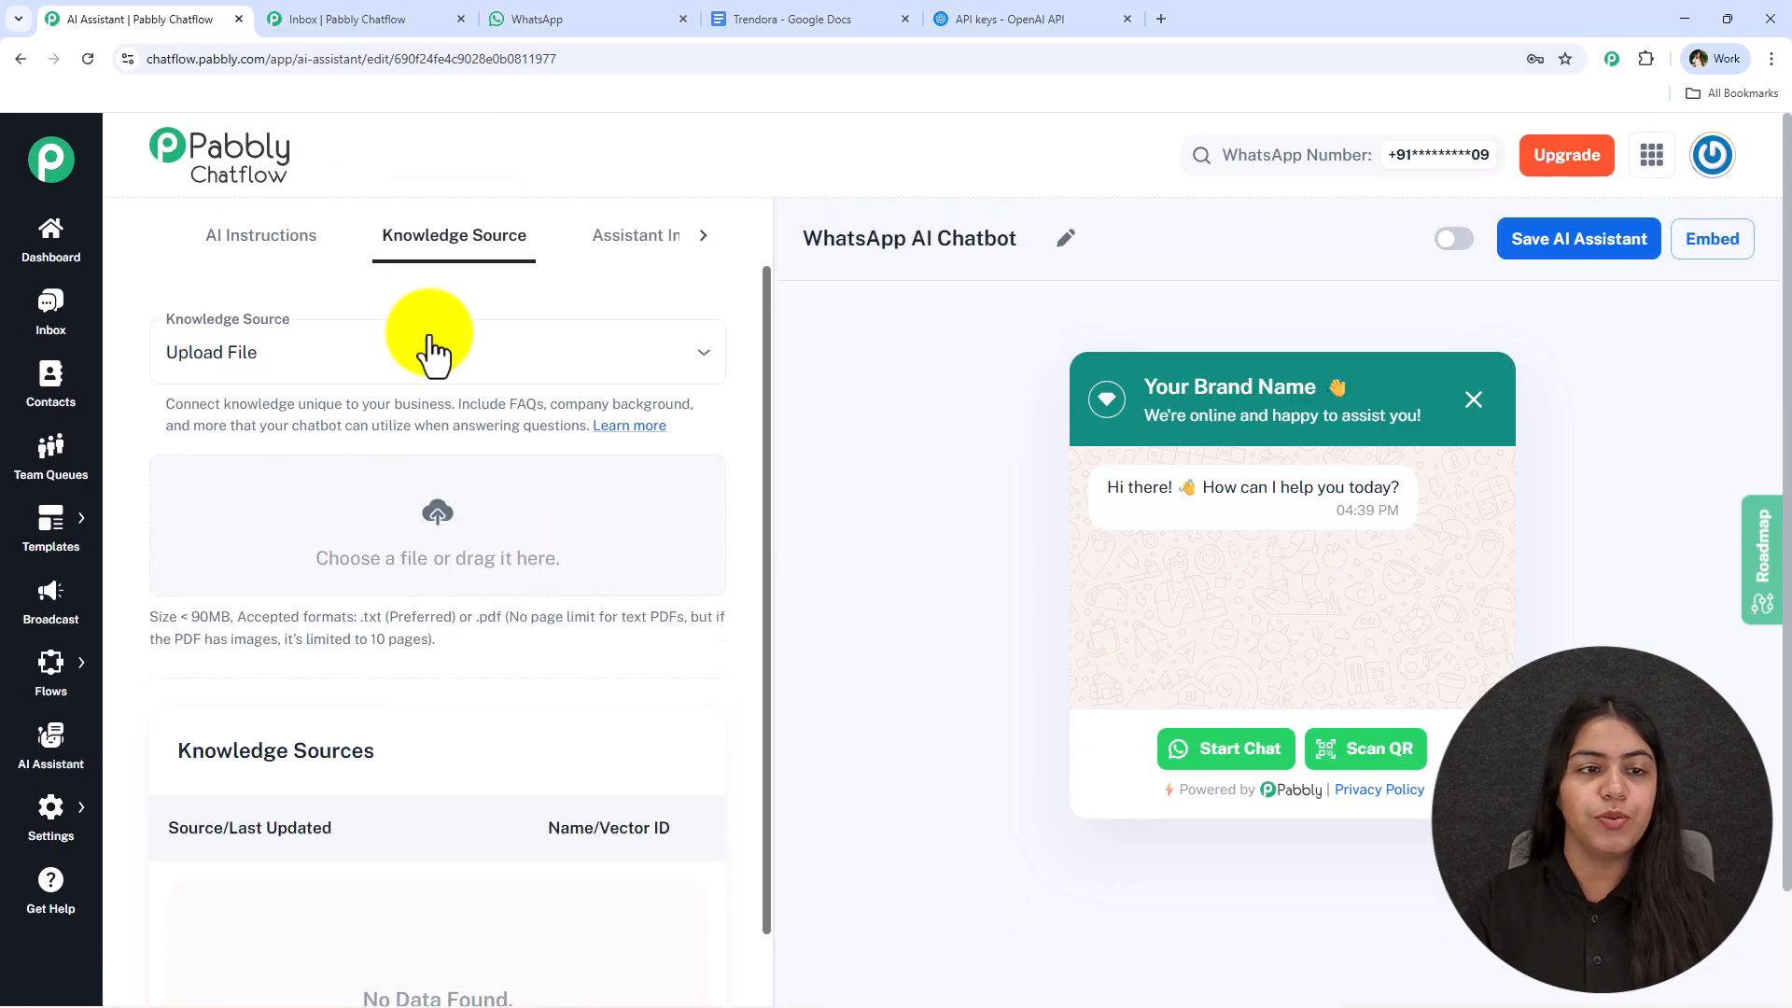
Step: Look through the Trendora document in Google Docs, then read the Knowledge Source description in Pabbly Chatflow
{"action": "left_click", "coordinate": [781, 18]}
{"action": "middle_click", "coordinate": [590, 390]}
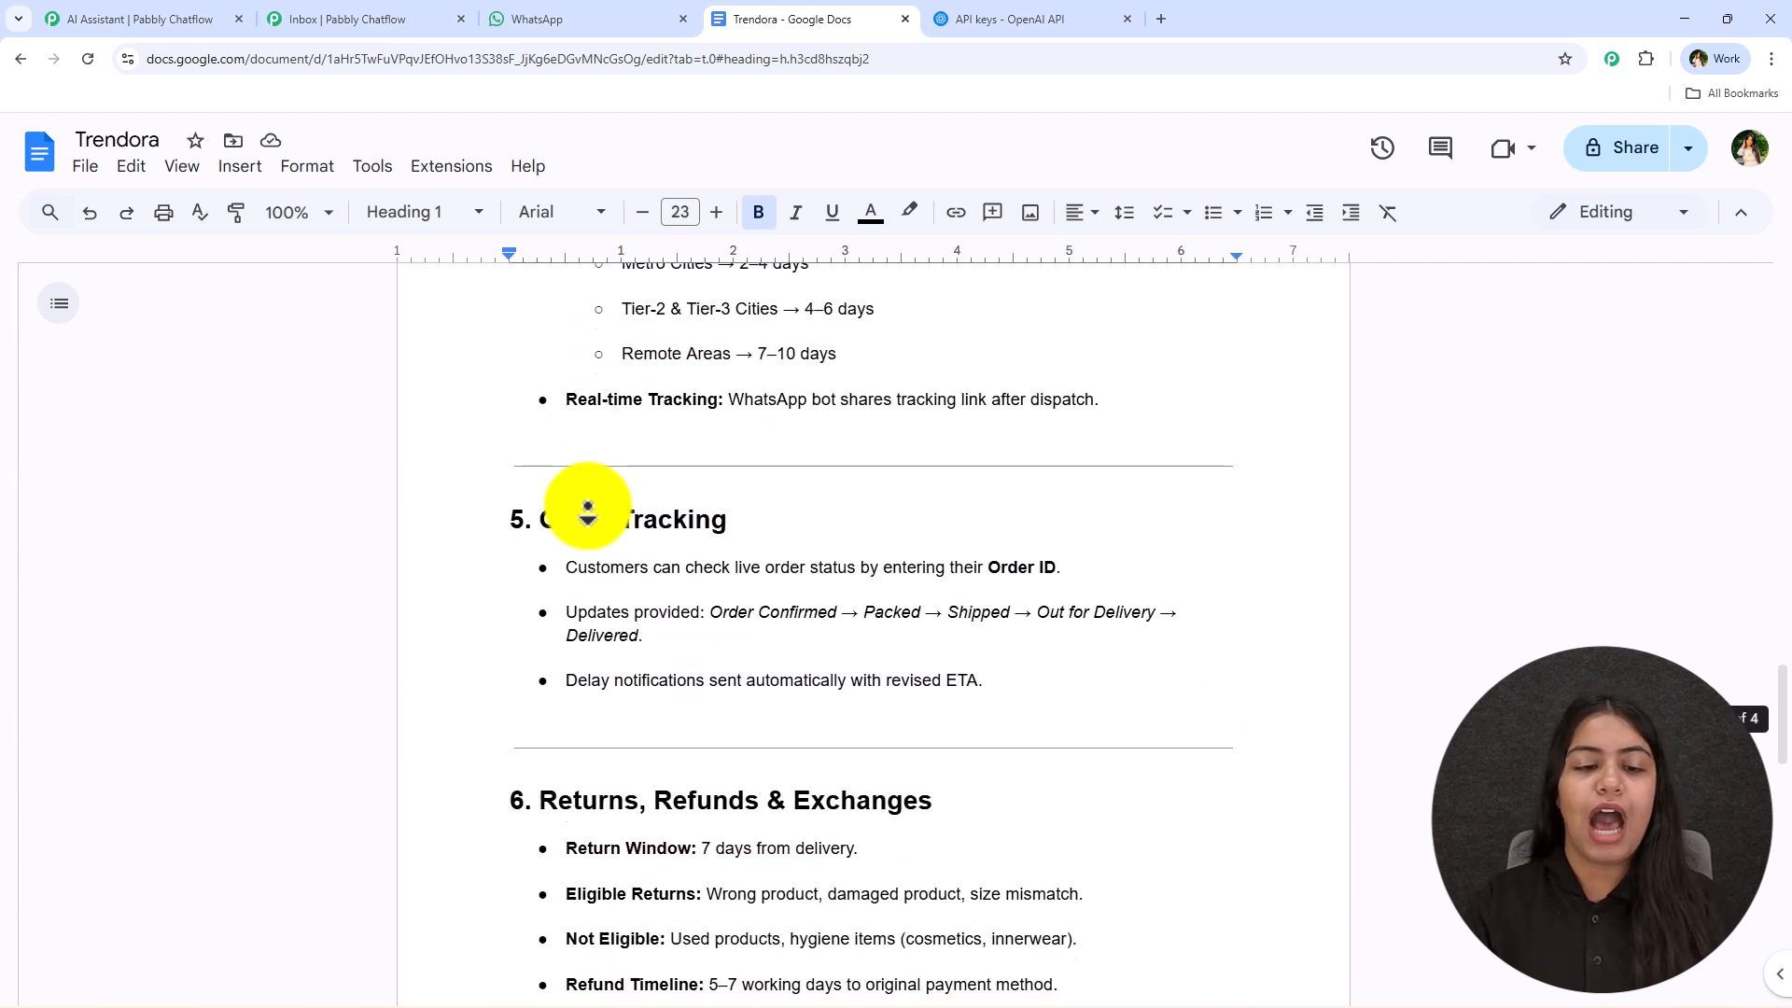
{"action": "middle_click", "coordinate": [588, 513]}
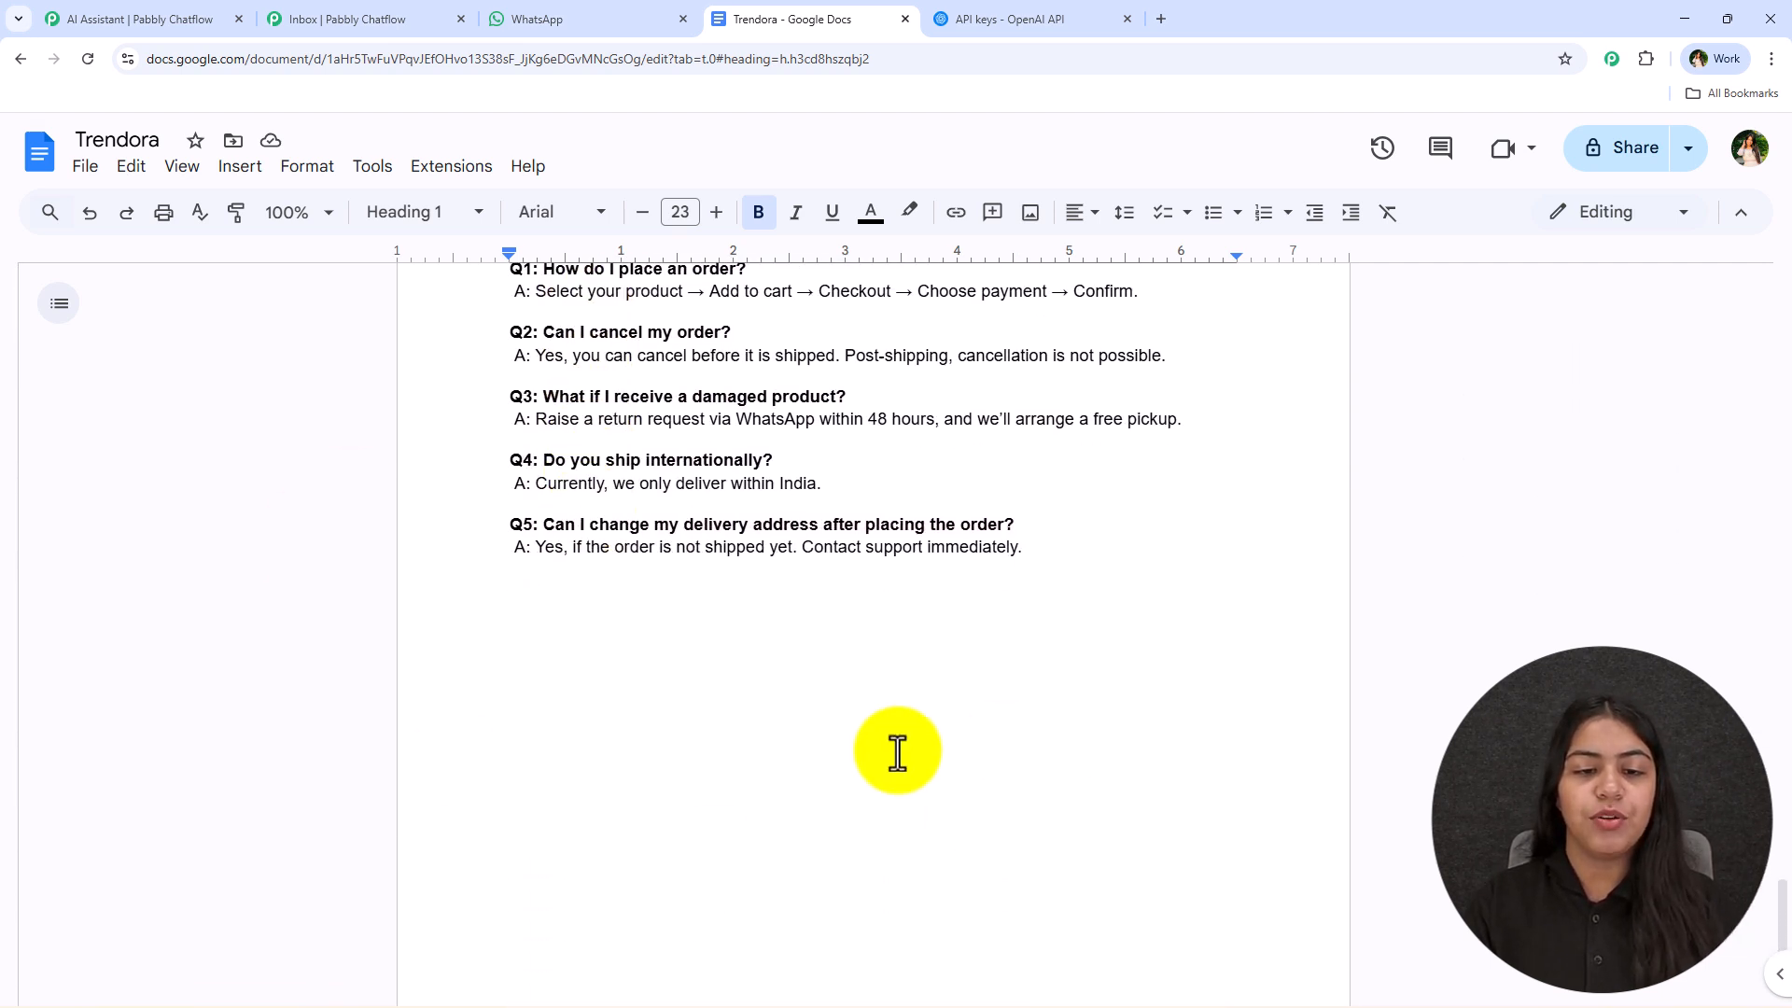
{"action": "middle_click", "coordinate": [714, 873]}
{"action": "middle_click", "coordinate": [711, 474]}
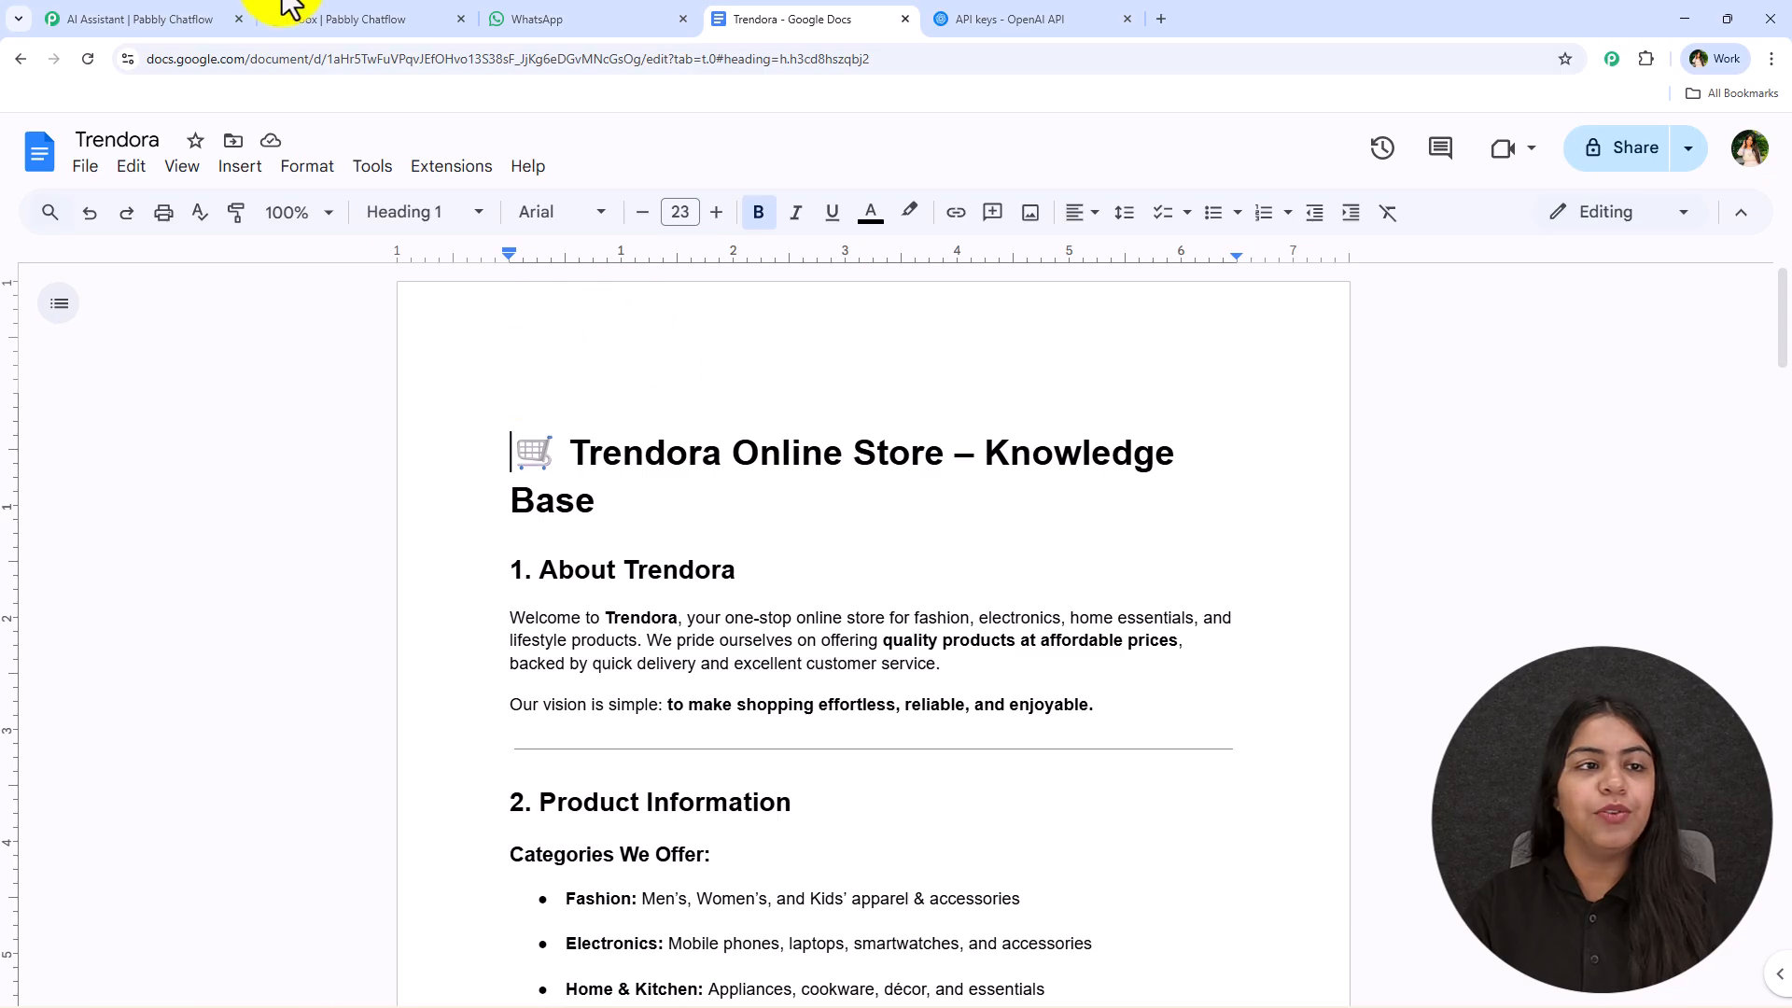
{"action": "left_click", "coordinate": [227, 18]}
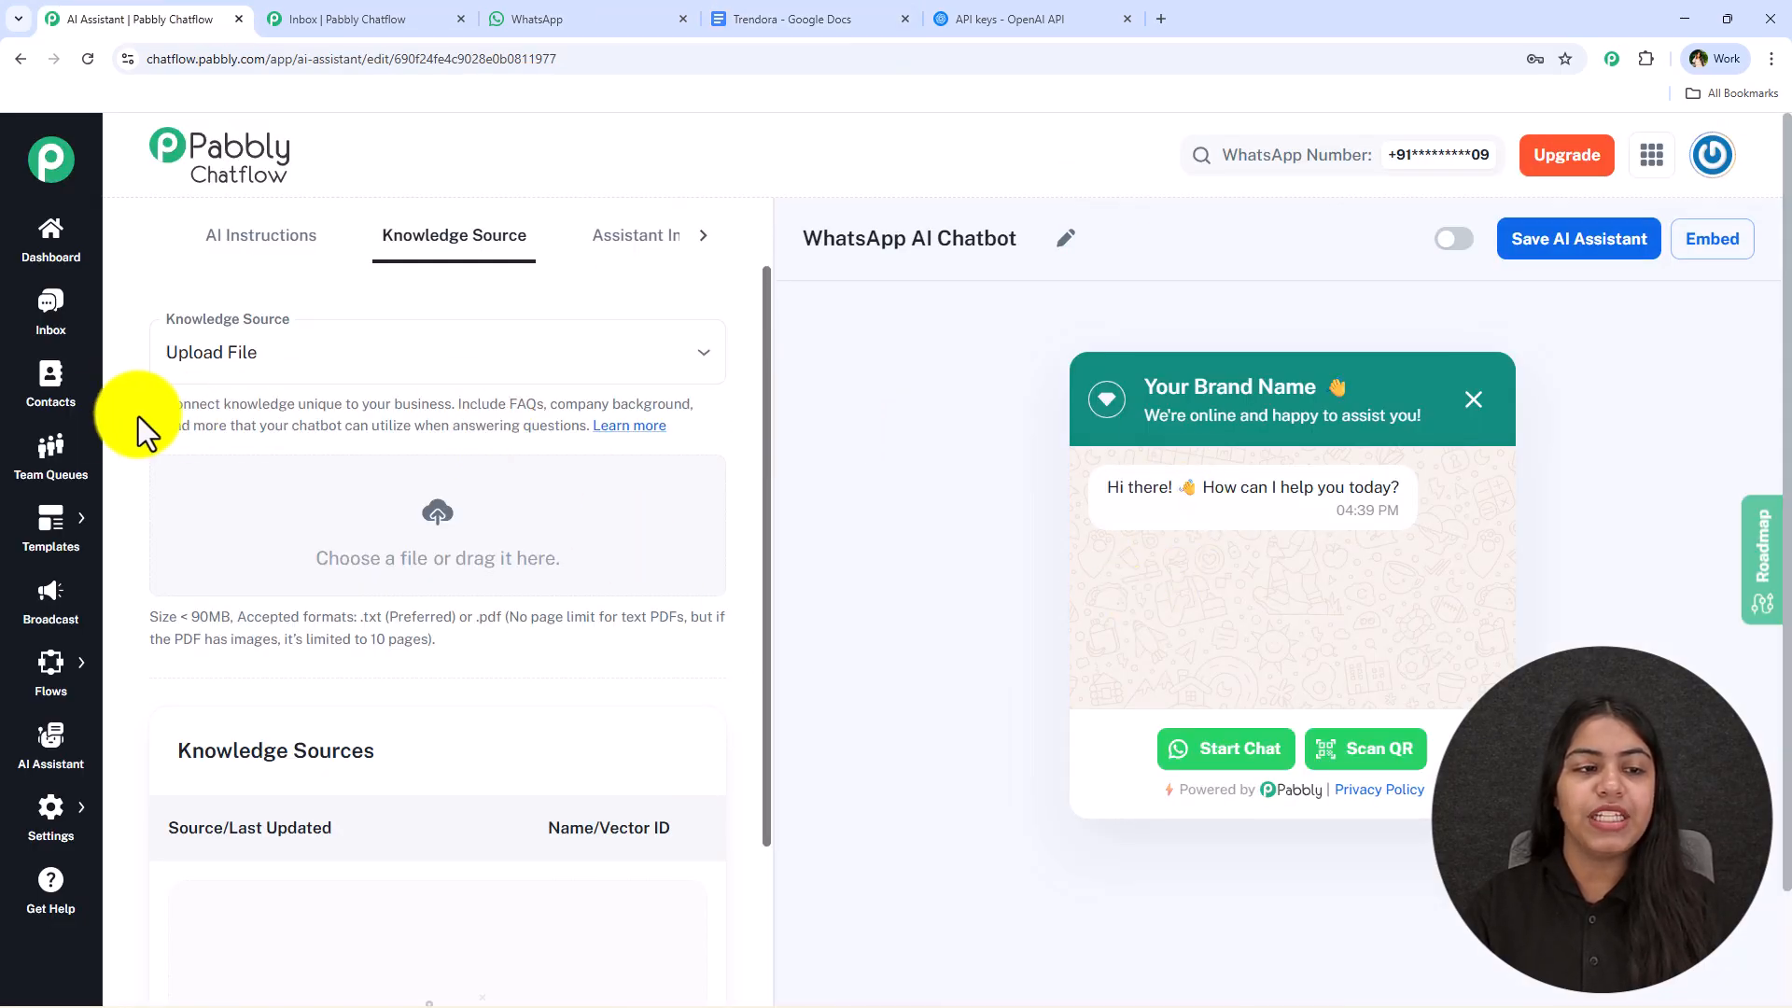
{"action": "left_click_drag", "start_coordinate": [159, 416], "coordinate": [581, 412]}
{"action": "left_click_drag", "start_coordinate": [719, 416], "coordinate": [708, 422]}
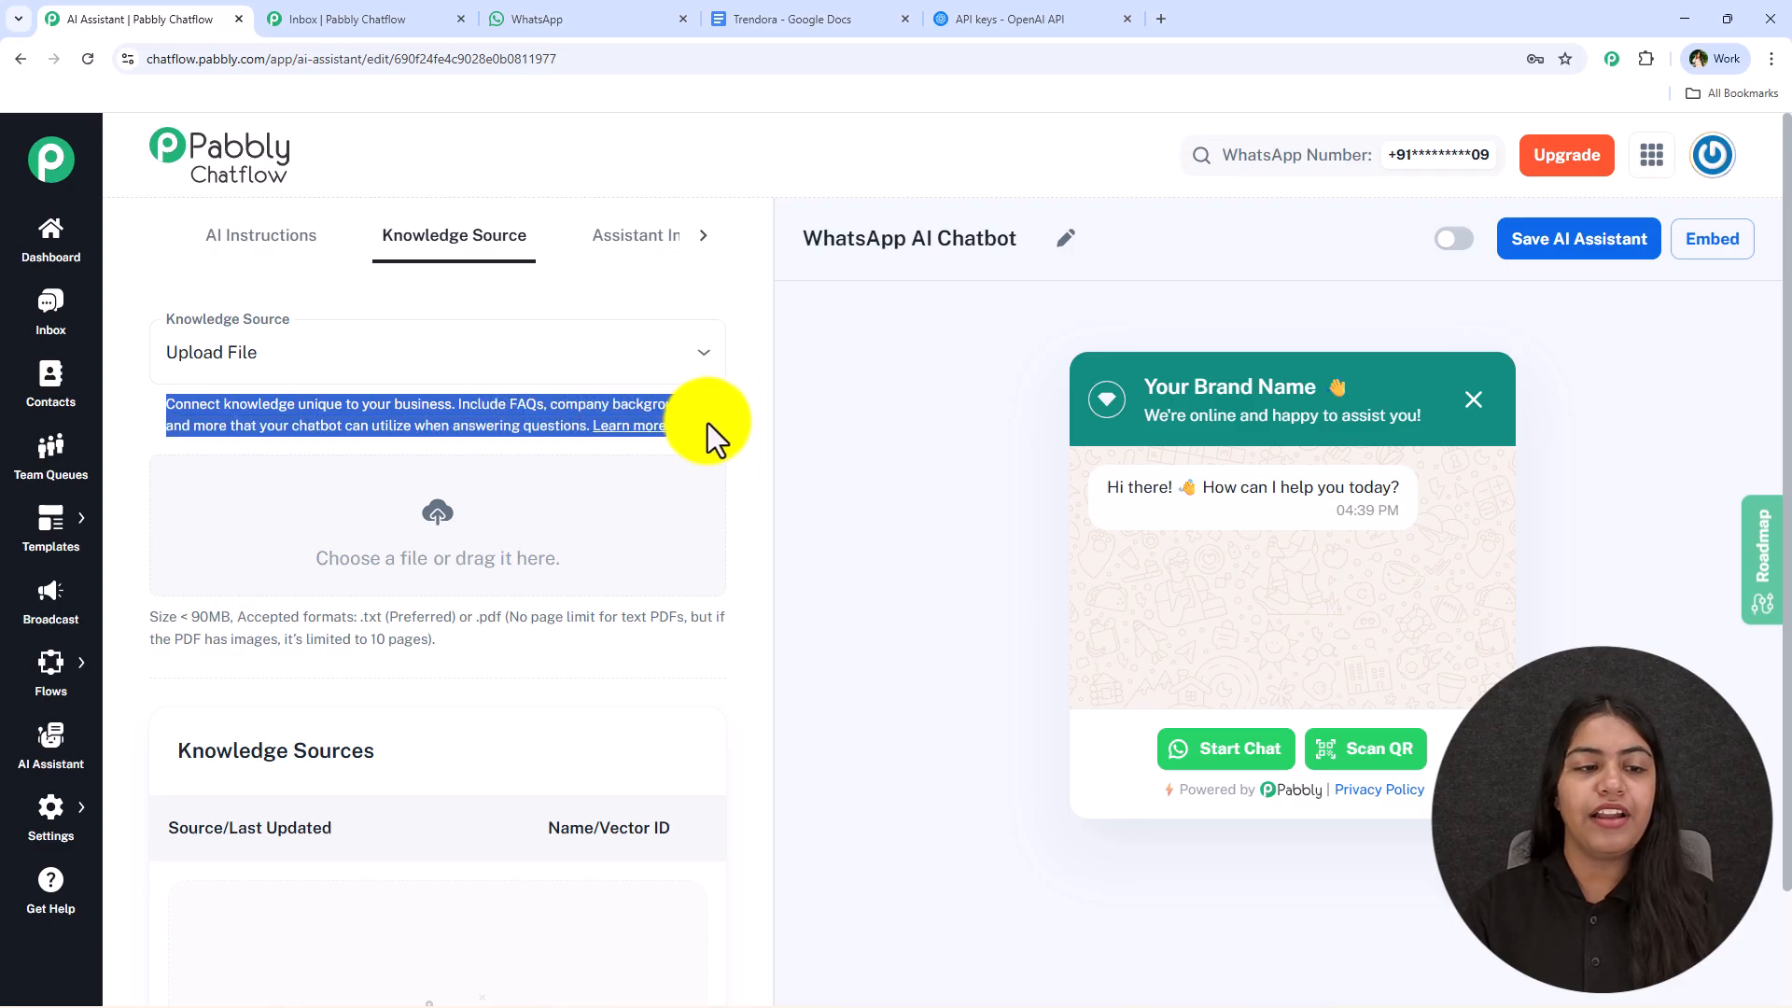
{"action": "left_click_drag", "start_coordinate": [251, 425], "coordinate": [568, 428]}
{"action": "left_click", "coordinate": [510, 429]}
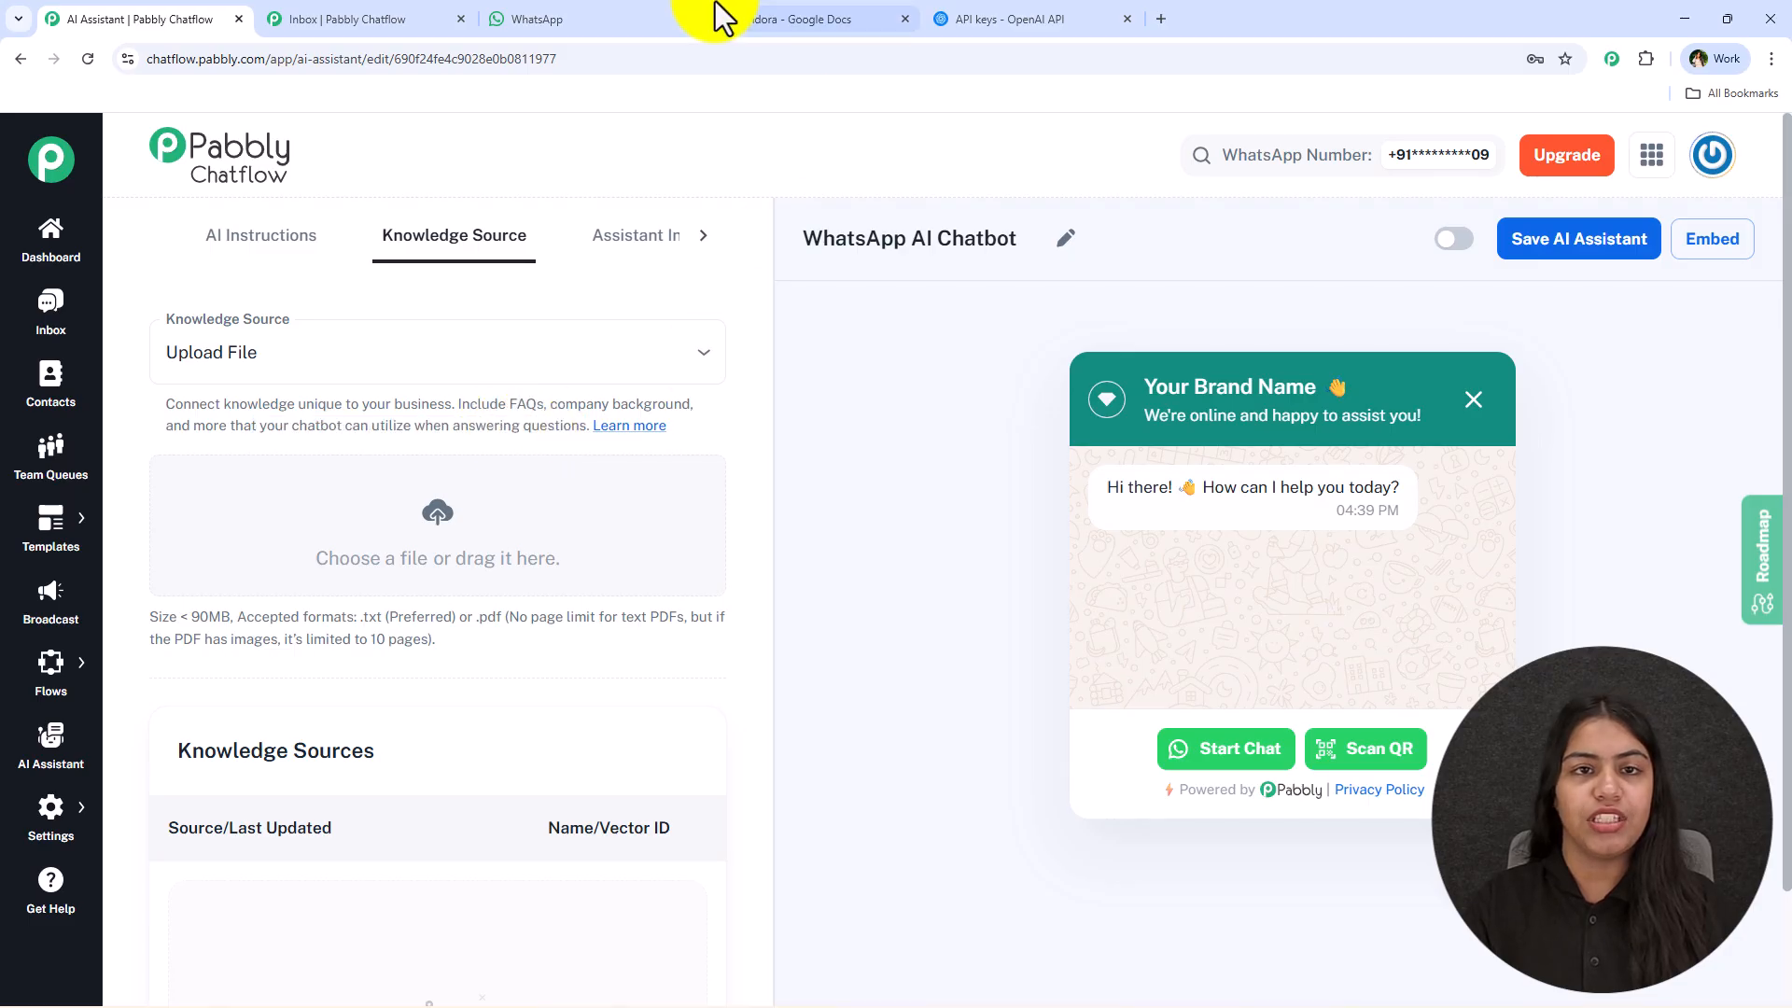
Step: Switch to the Trendora document in Google Docs and show its available download formats, including Plain Text (.txt)
{"action": "left_click", "coordinate": [811, 19]}
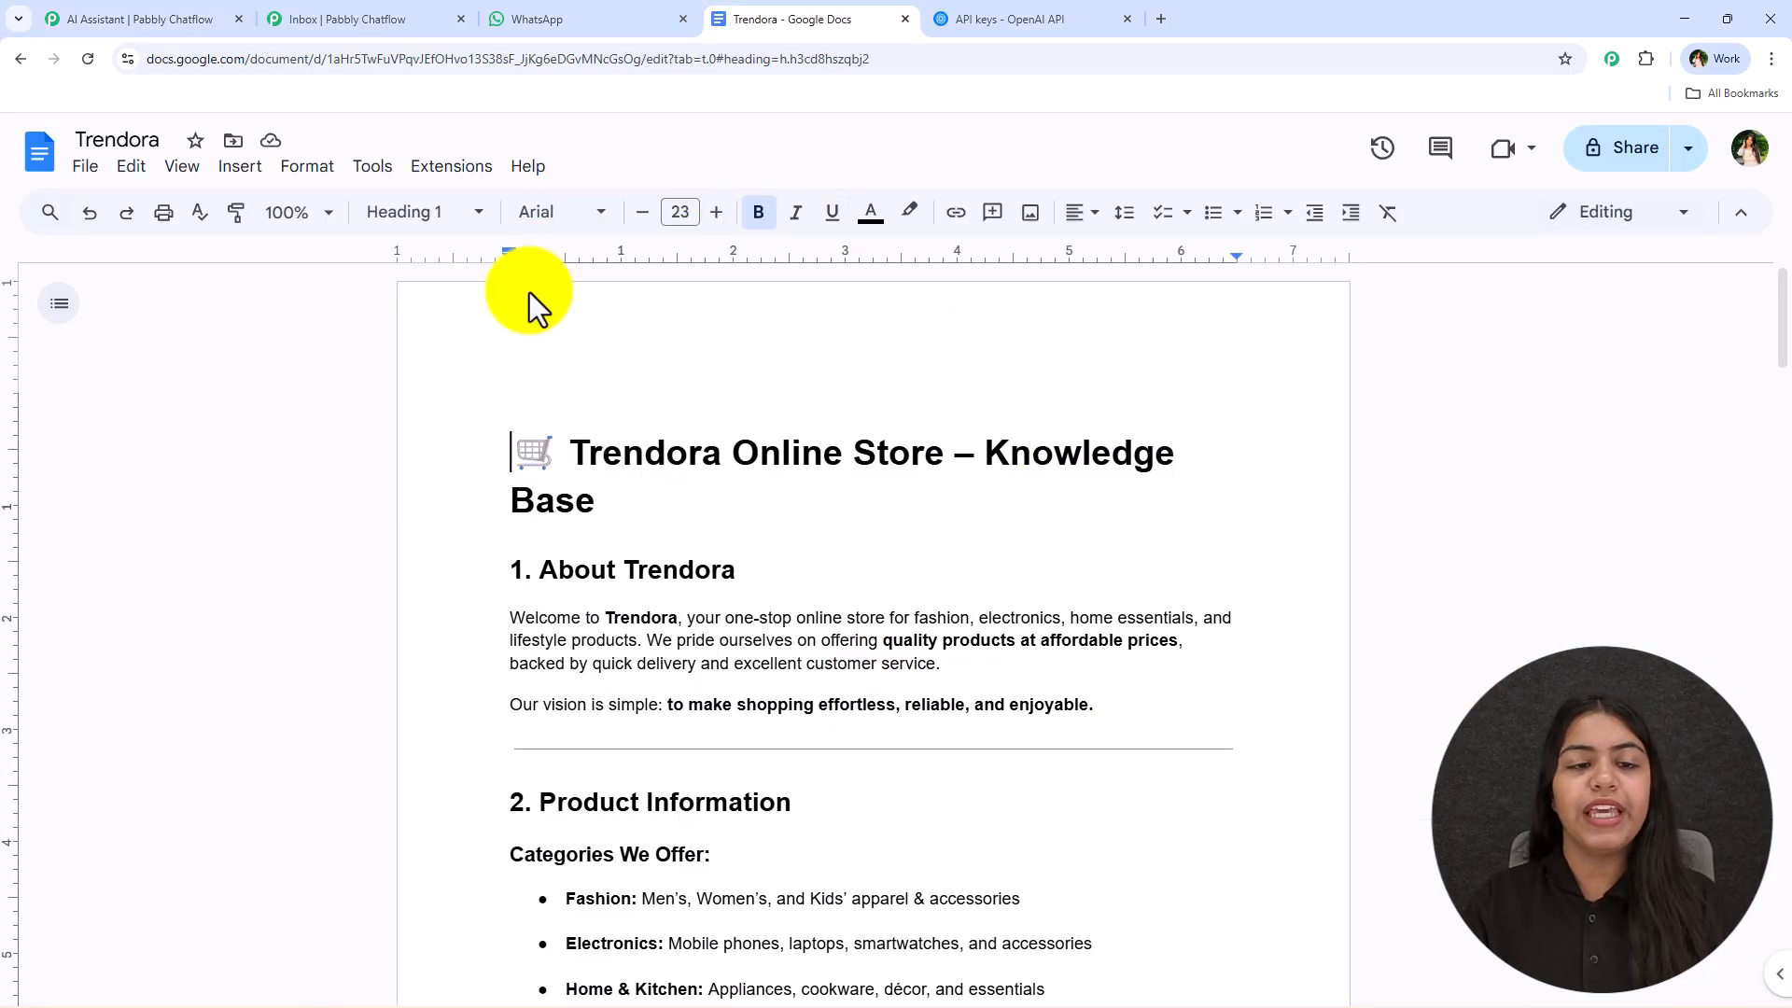
{"action": "left_click", "coordinate": [79, 167]}
{"action": "mouse_move", "coordinate": [135, 412]}
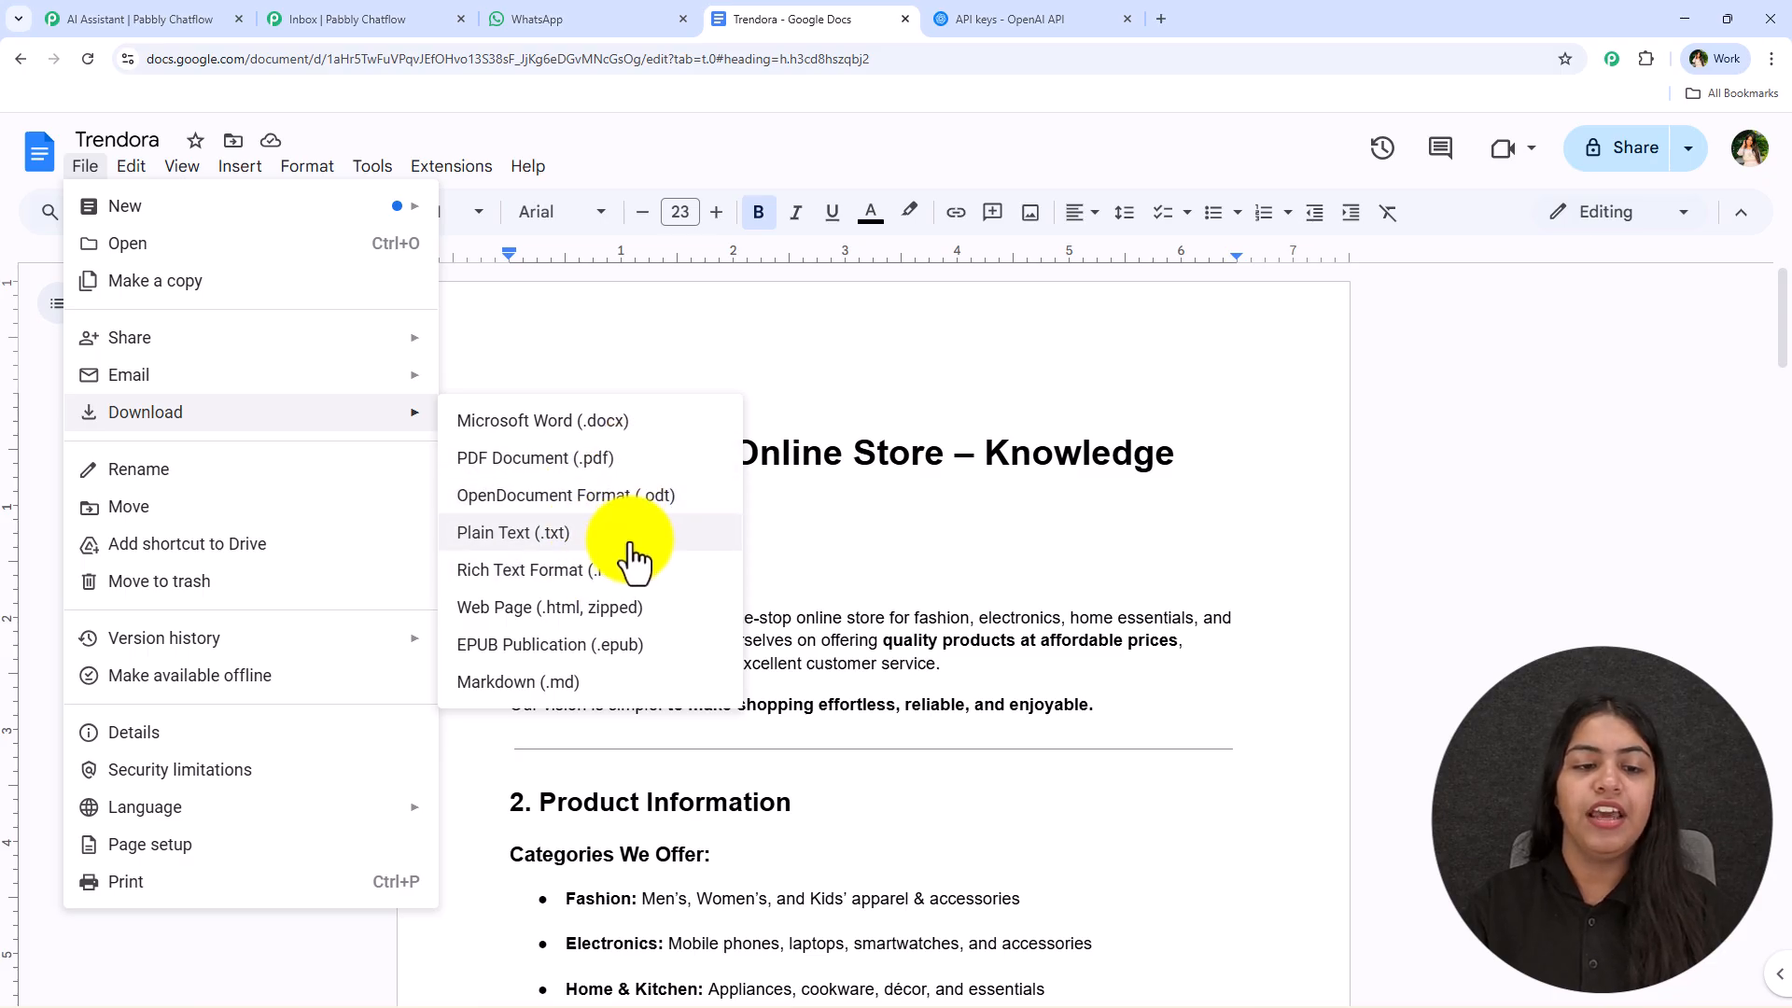
Step: Return to the Pabbly Chatflow assistant and read the accepted file formats, size and page limits for knowledge source uploads
{"action": "left_click", "coordinate": [353, 19]}
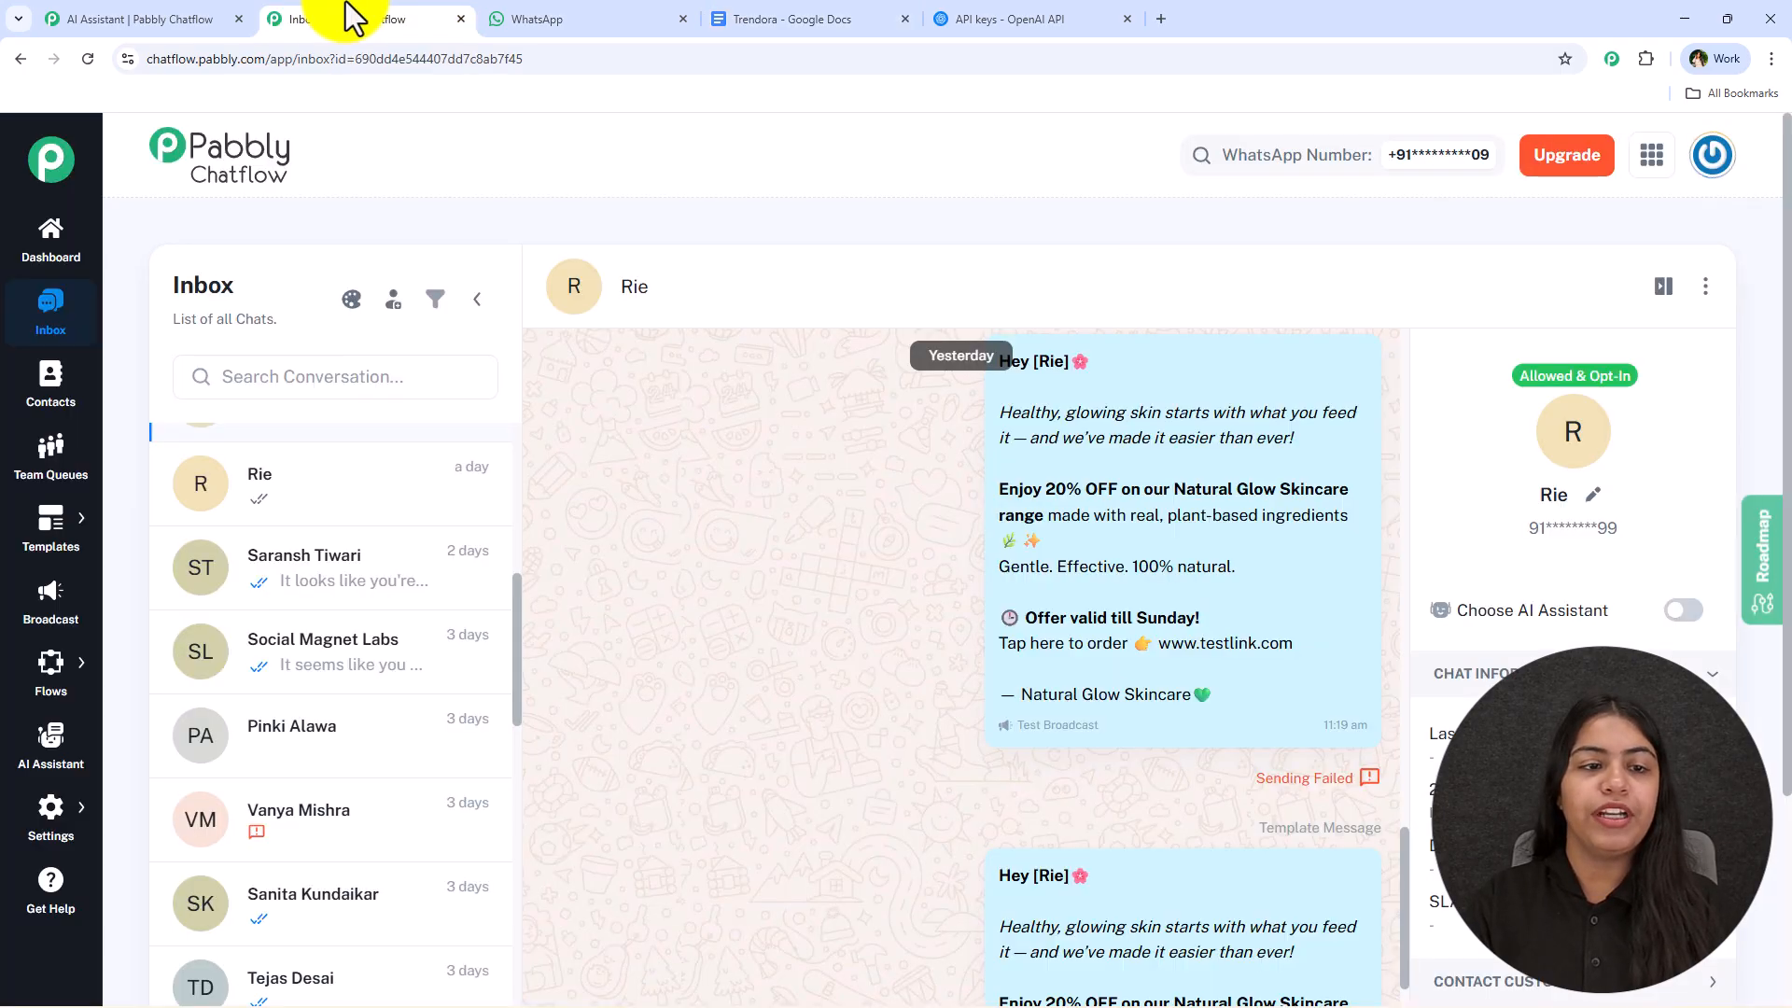
{"action": "left_click", "coordinate": [93, 19]}
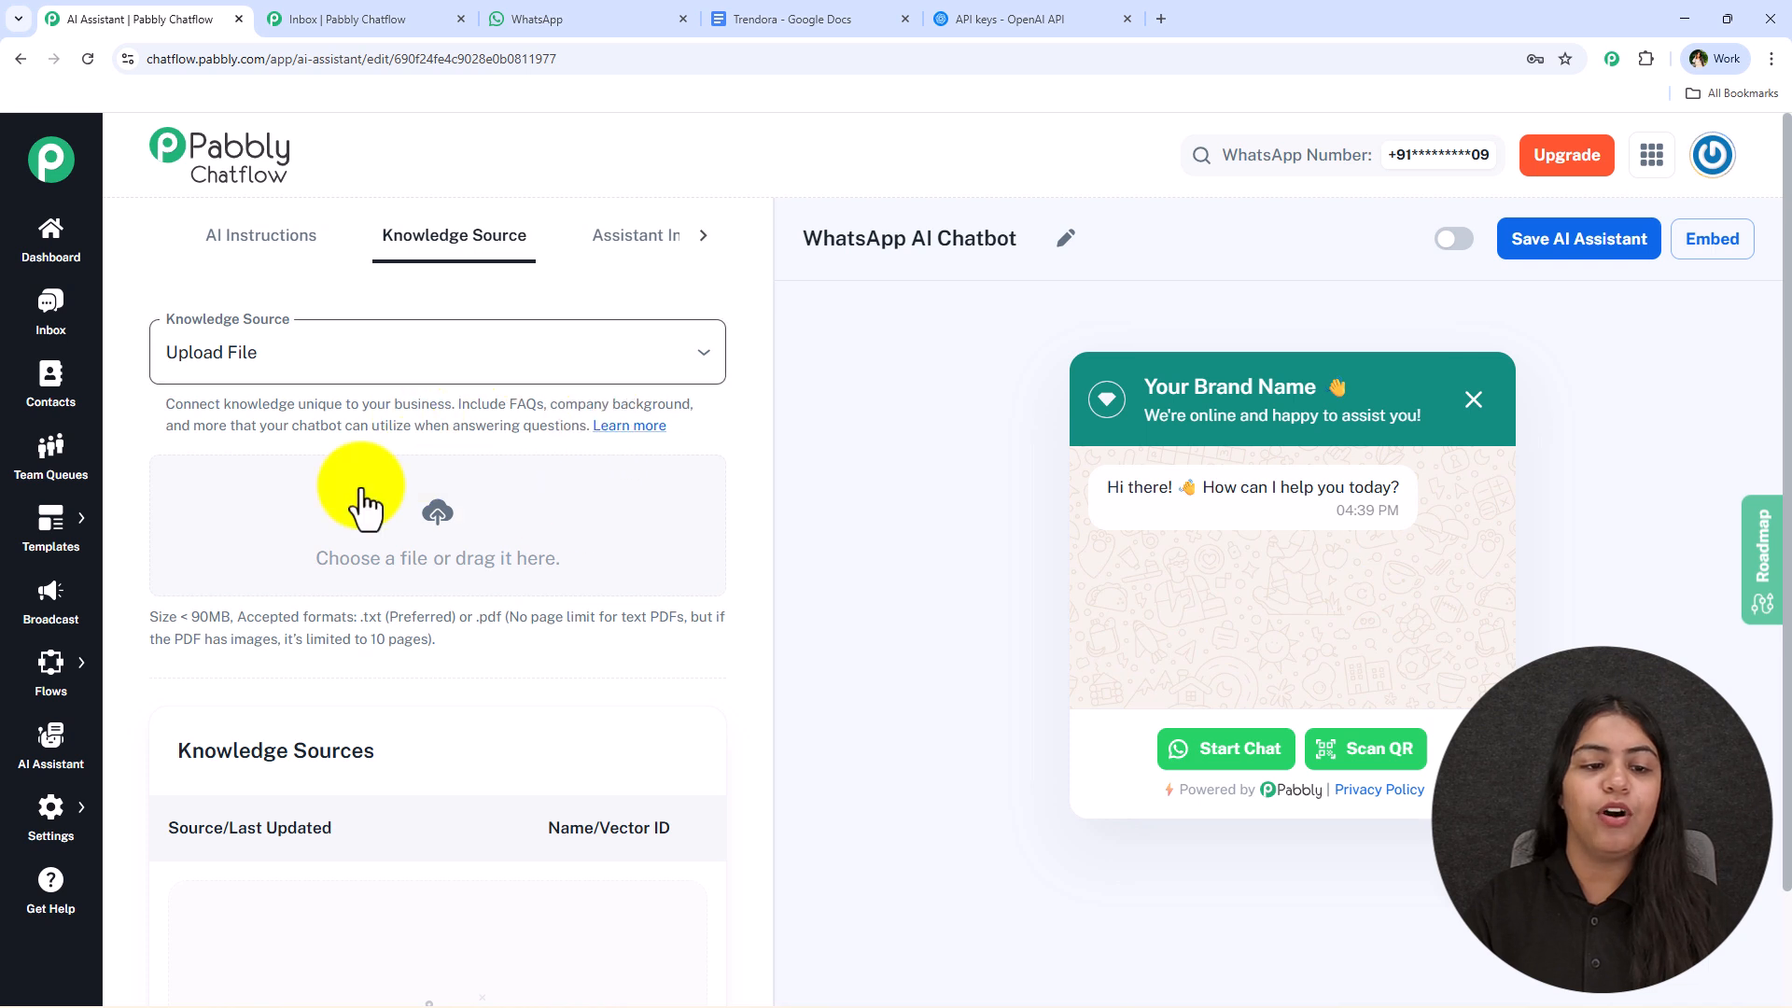
{"action": "left_click_drag", "start_coordinate": [360, 617], "coordinate": [691, 636]}
{"action": "left_click", "coordinate": [674, 636]}
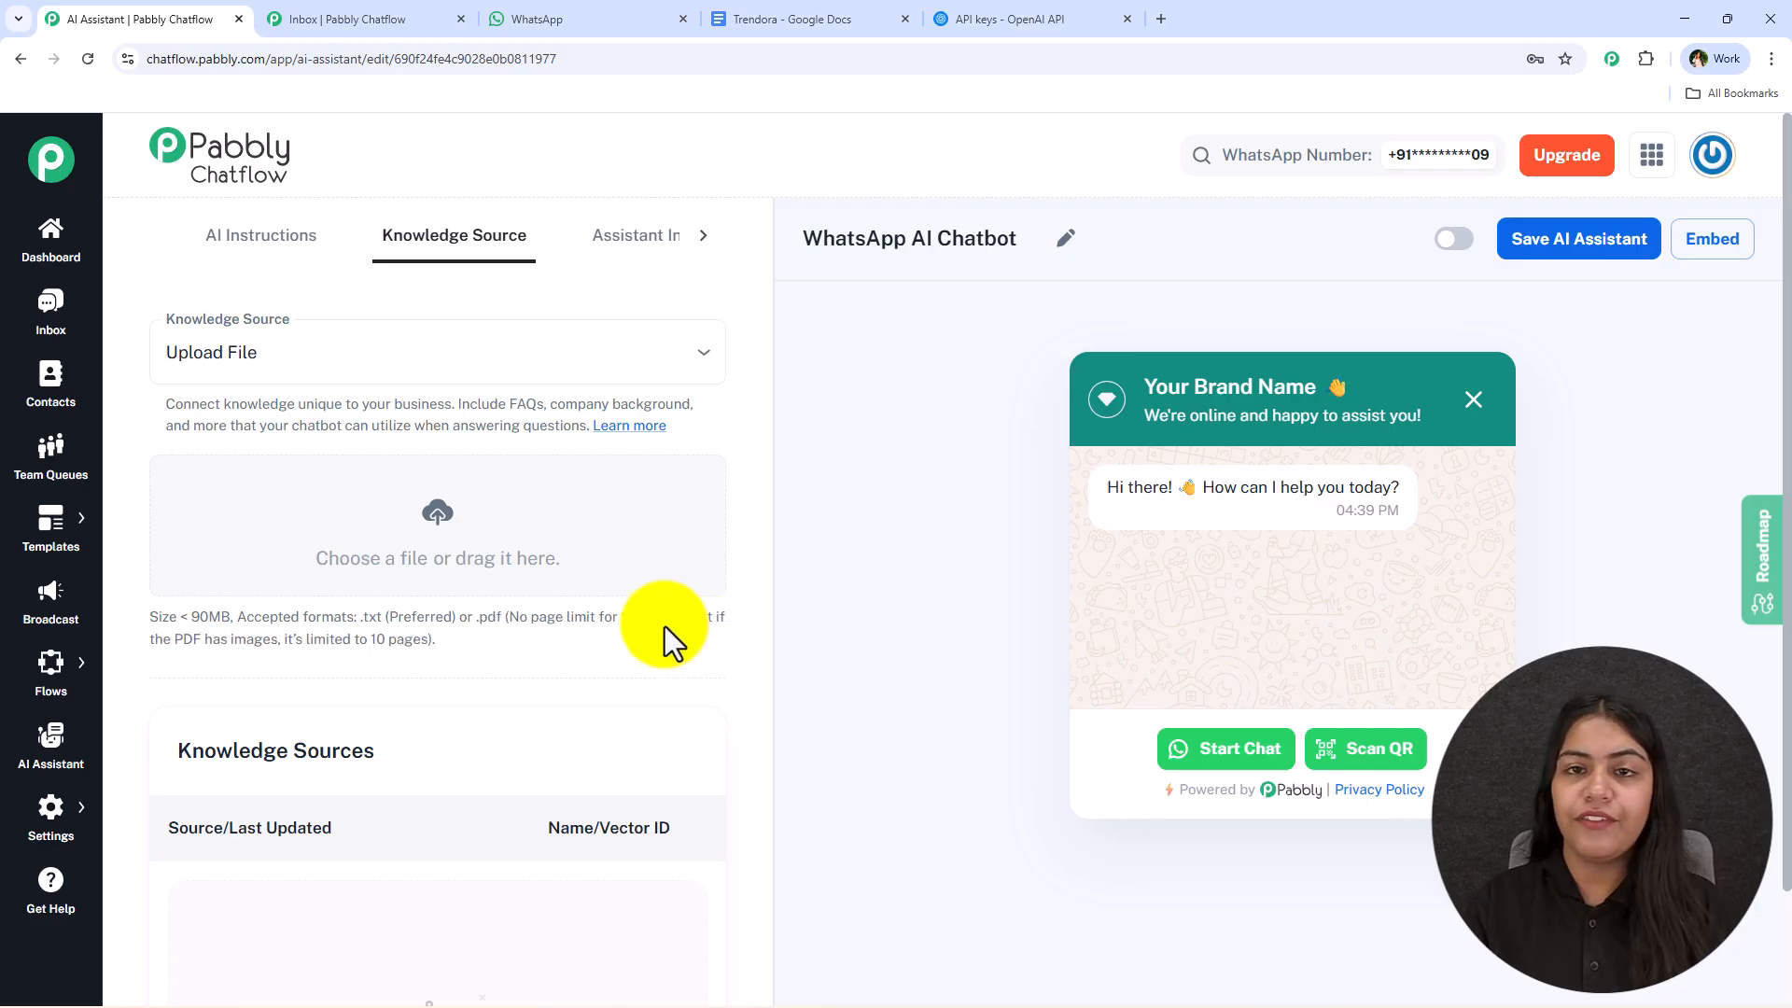
{"action": "left_click_drag", "start_coordinate": [373, 641], "coordinate": [432, 640]}
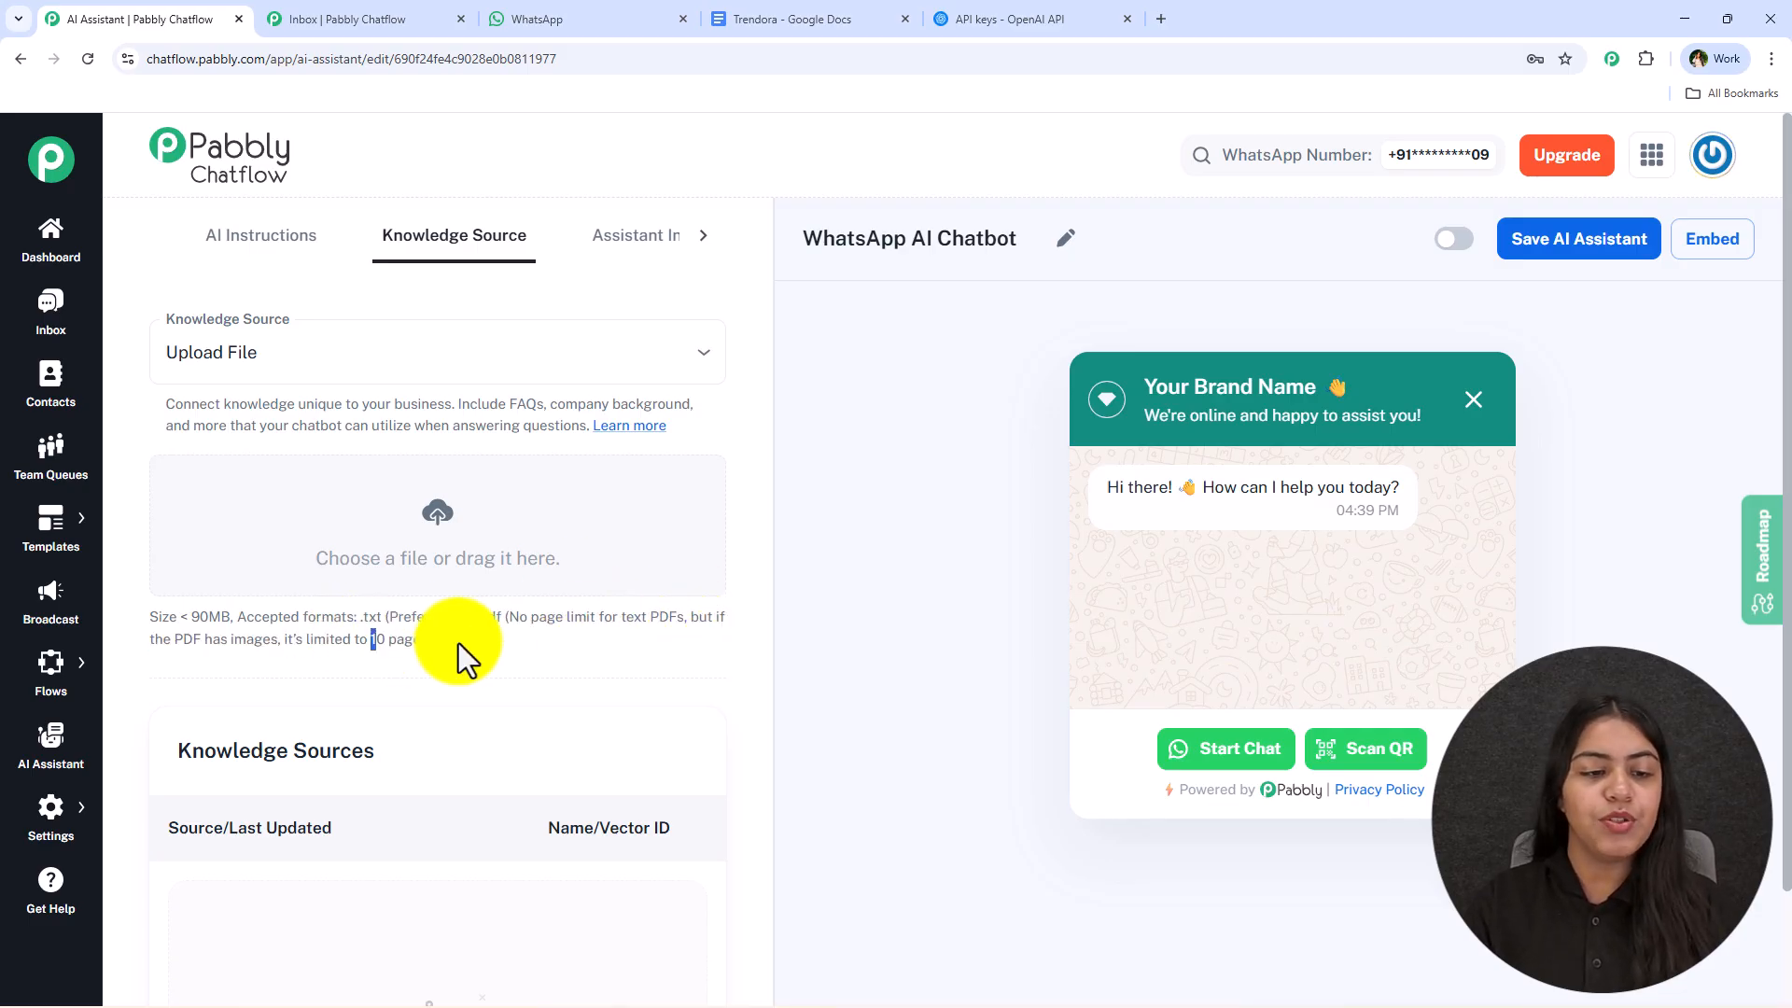
{"action": "left_click", "coordinate": [468, 642]}
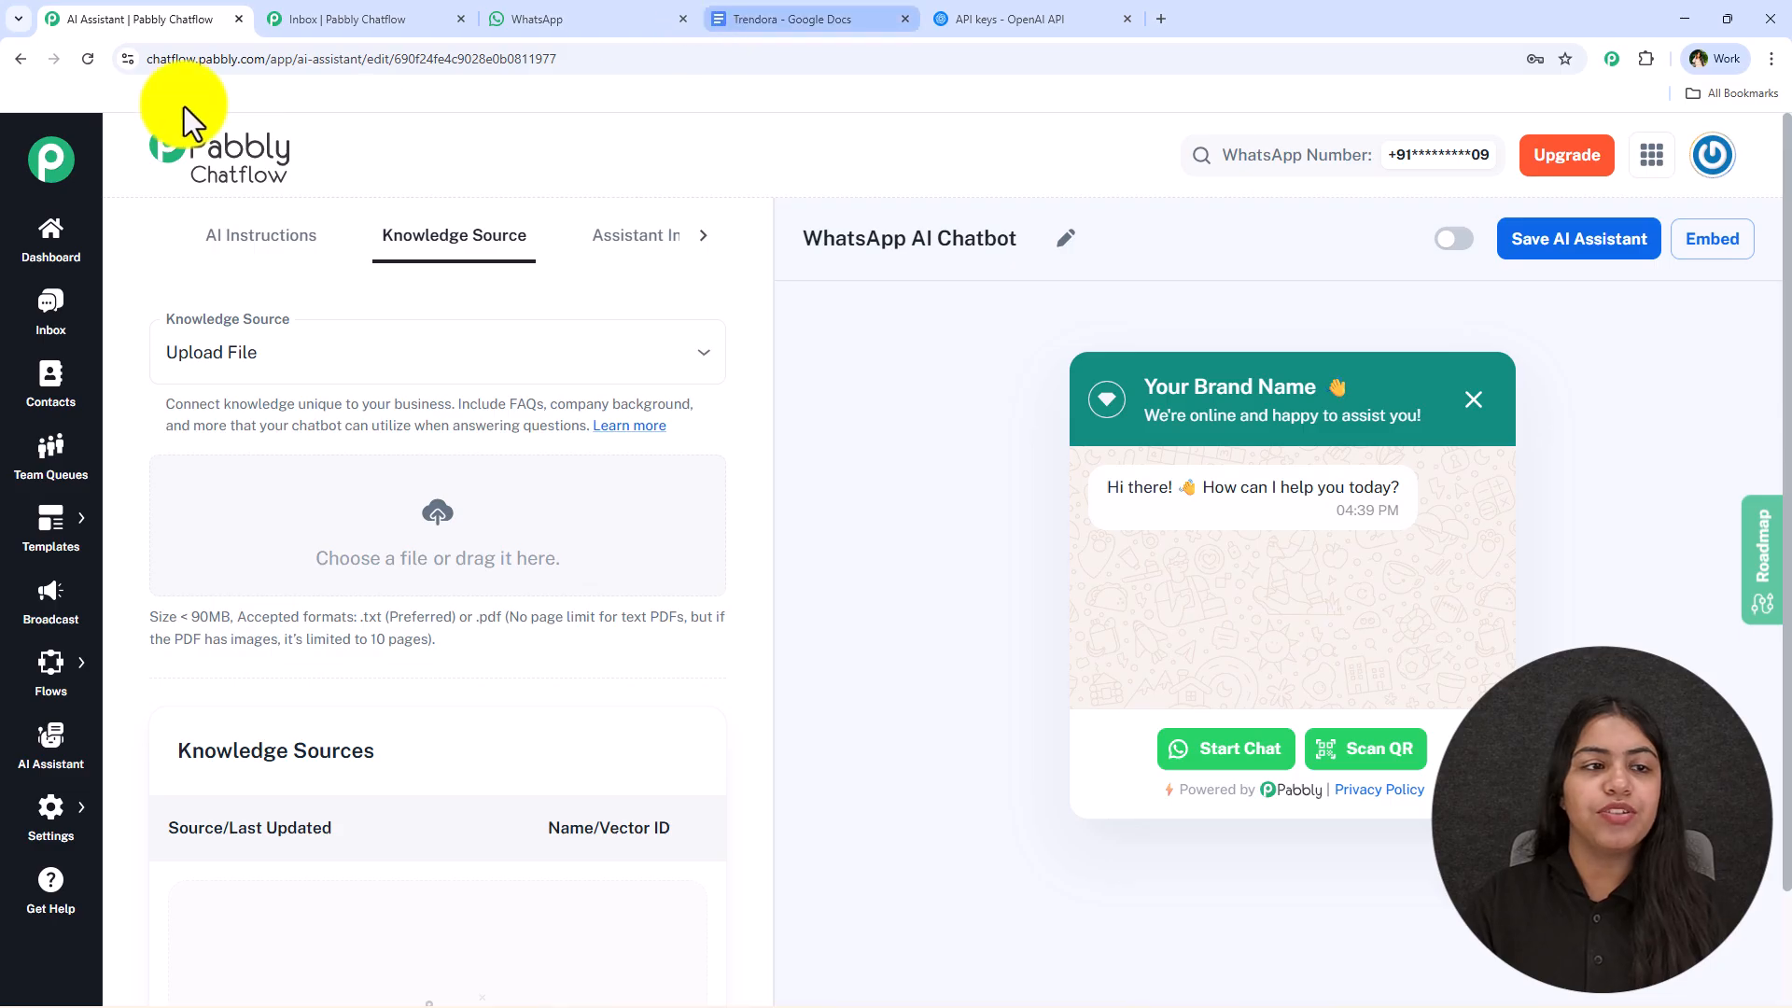
Step: Switch to the Trendora document in Google Docs and download it as Plain Text (.txt)
{"action": "key", "text": "ctrl+4"}
{"action": "left_click", "coordinate": [87, 168]}
{"action": "mouse_move", "coordinate": [149, 408]}
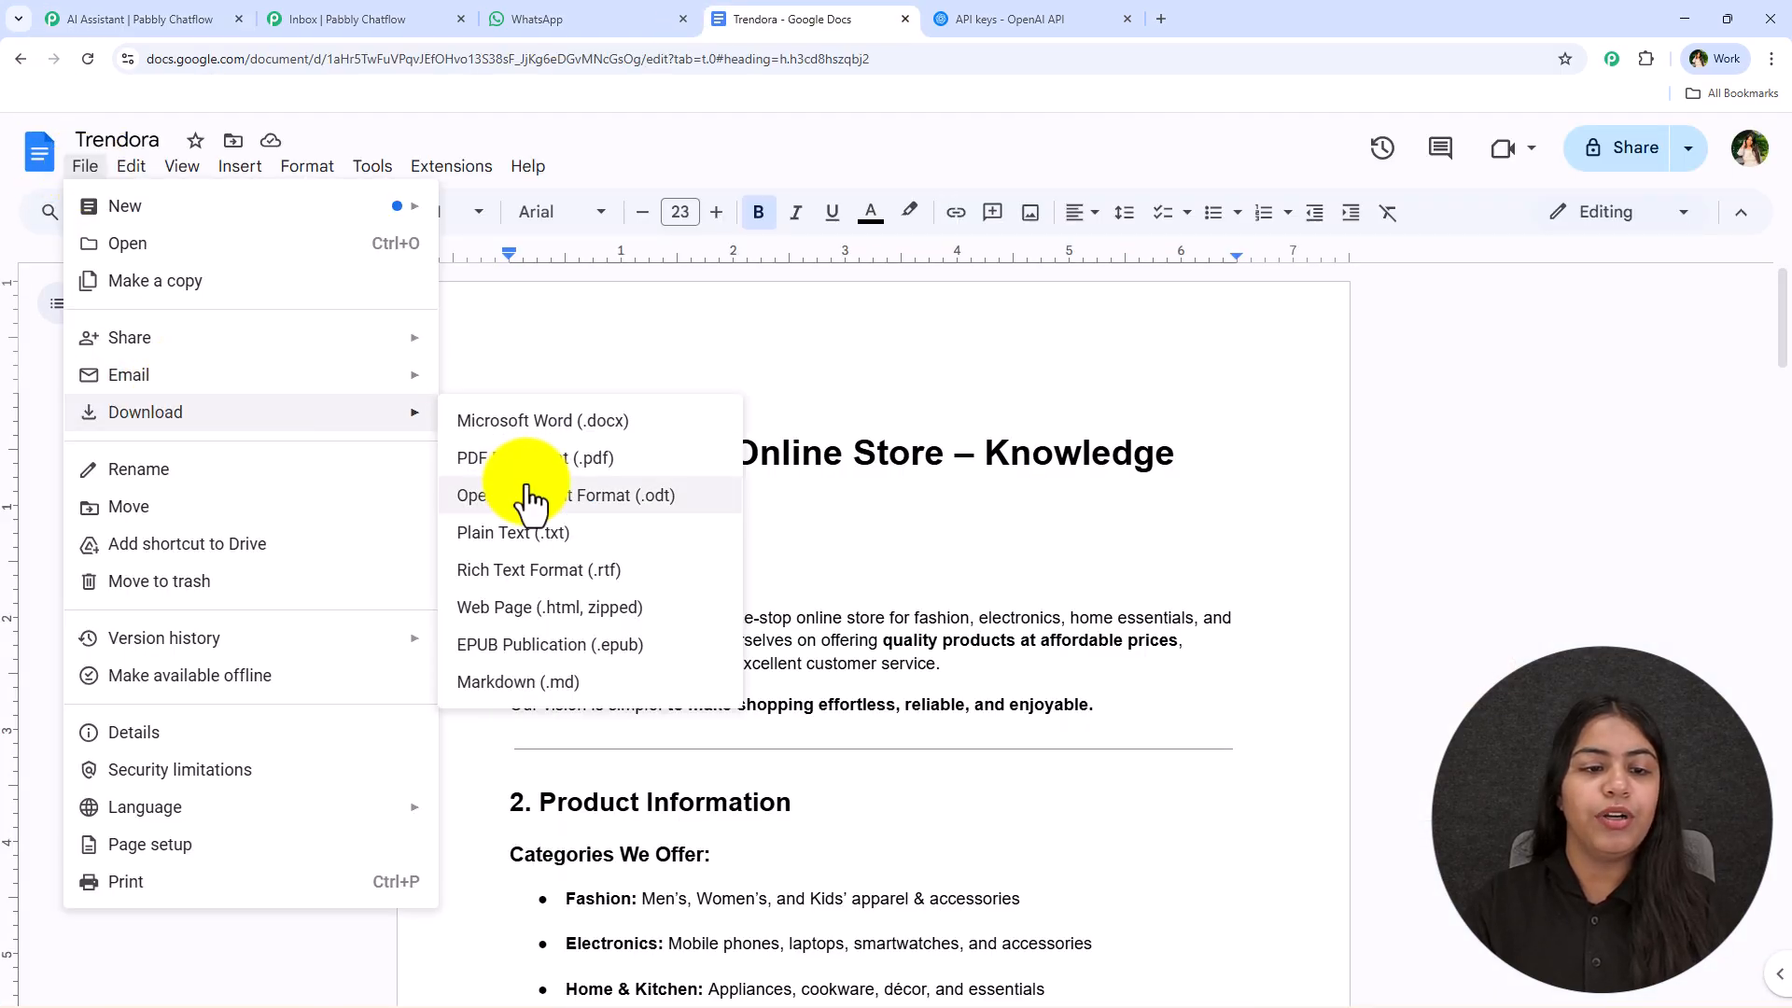
{"action": "left_click", "coordinate": [525, 530]}
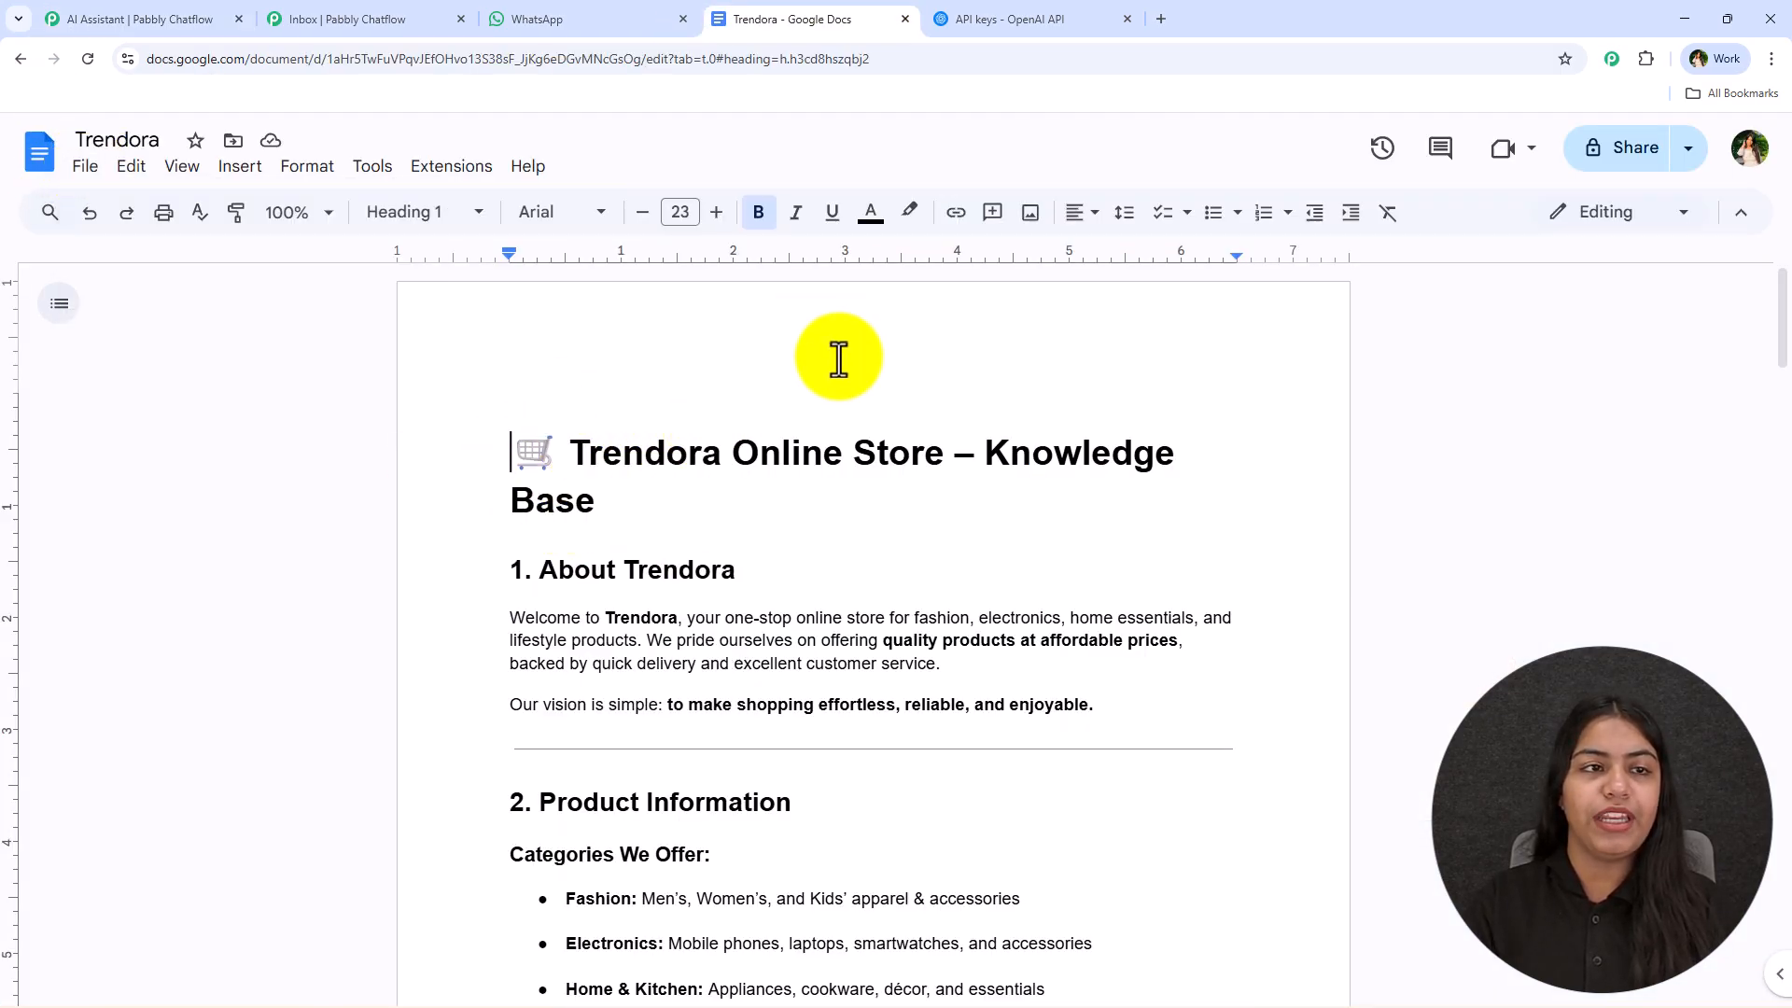
Step: Return to Pabbly Chatflow, upload the Trendora text file from Downloads as a knowledge source, and check its Vector ID
{"action": "left_click", "coordinate": [214, 18]}
{"action": "left_click", "coordinate": [368, 520]}
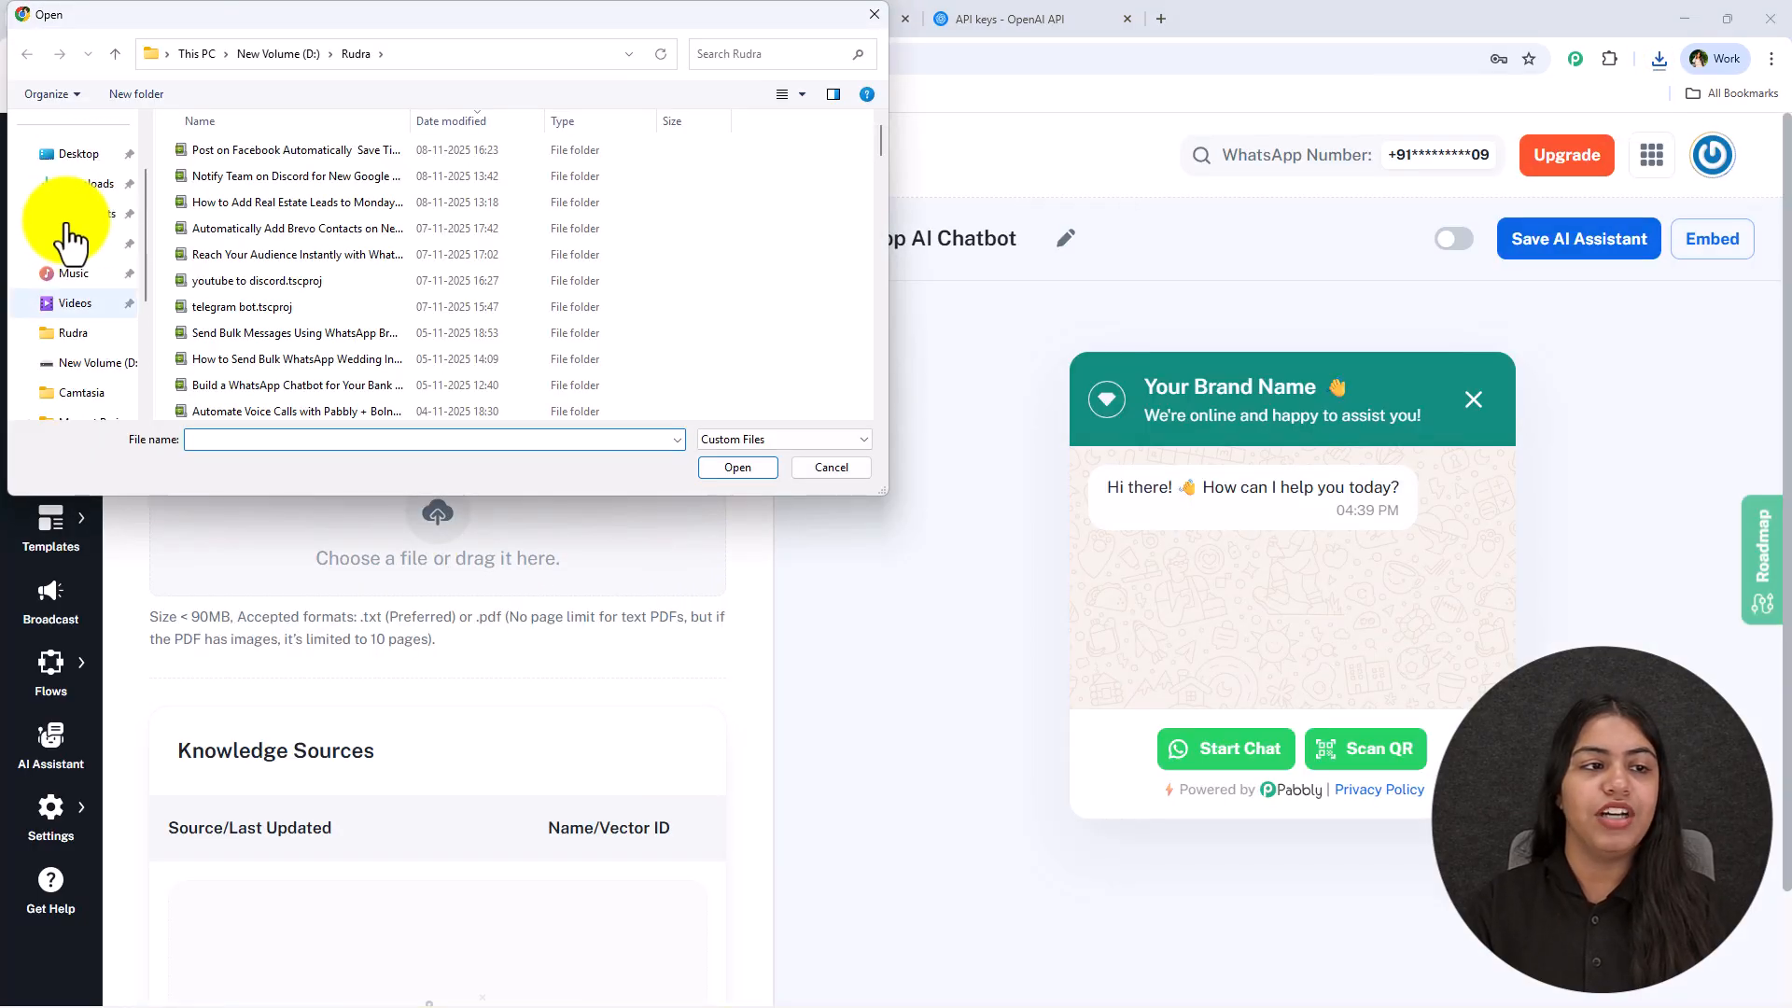
{"action": "left_click", "coordinate": [75, 278]}
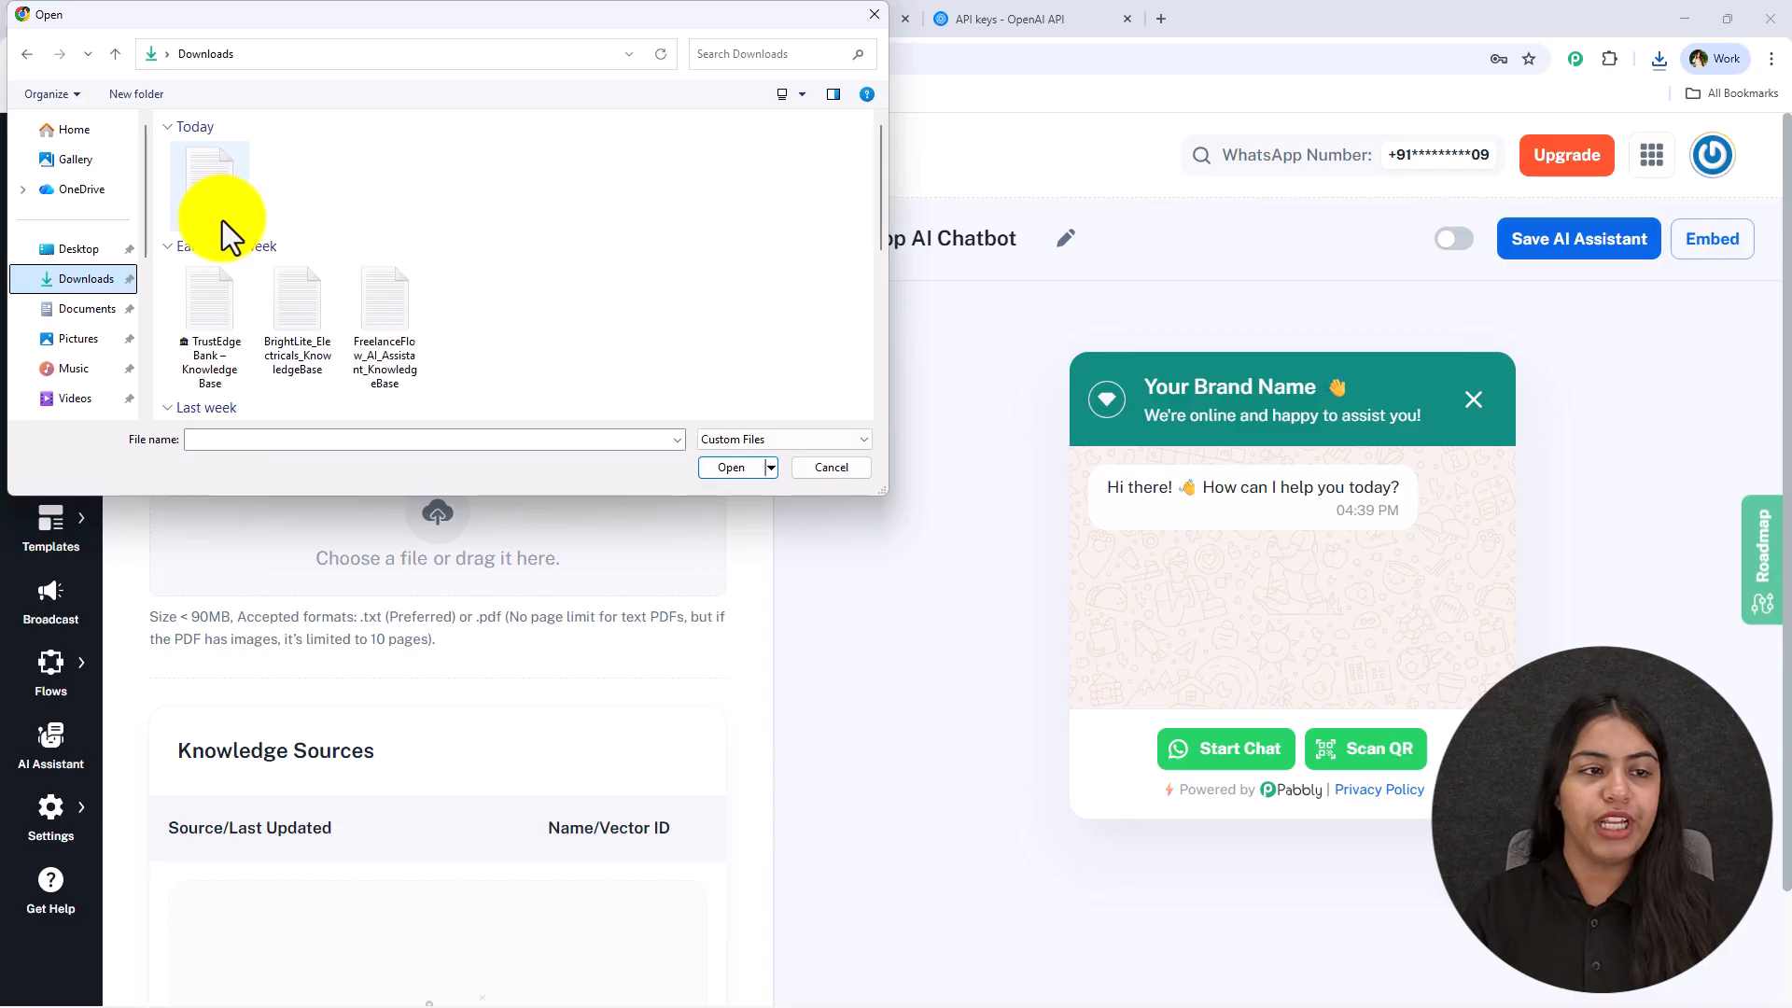
{"action": "double_click", "coordinate": [224, 226]}
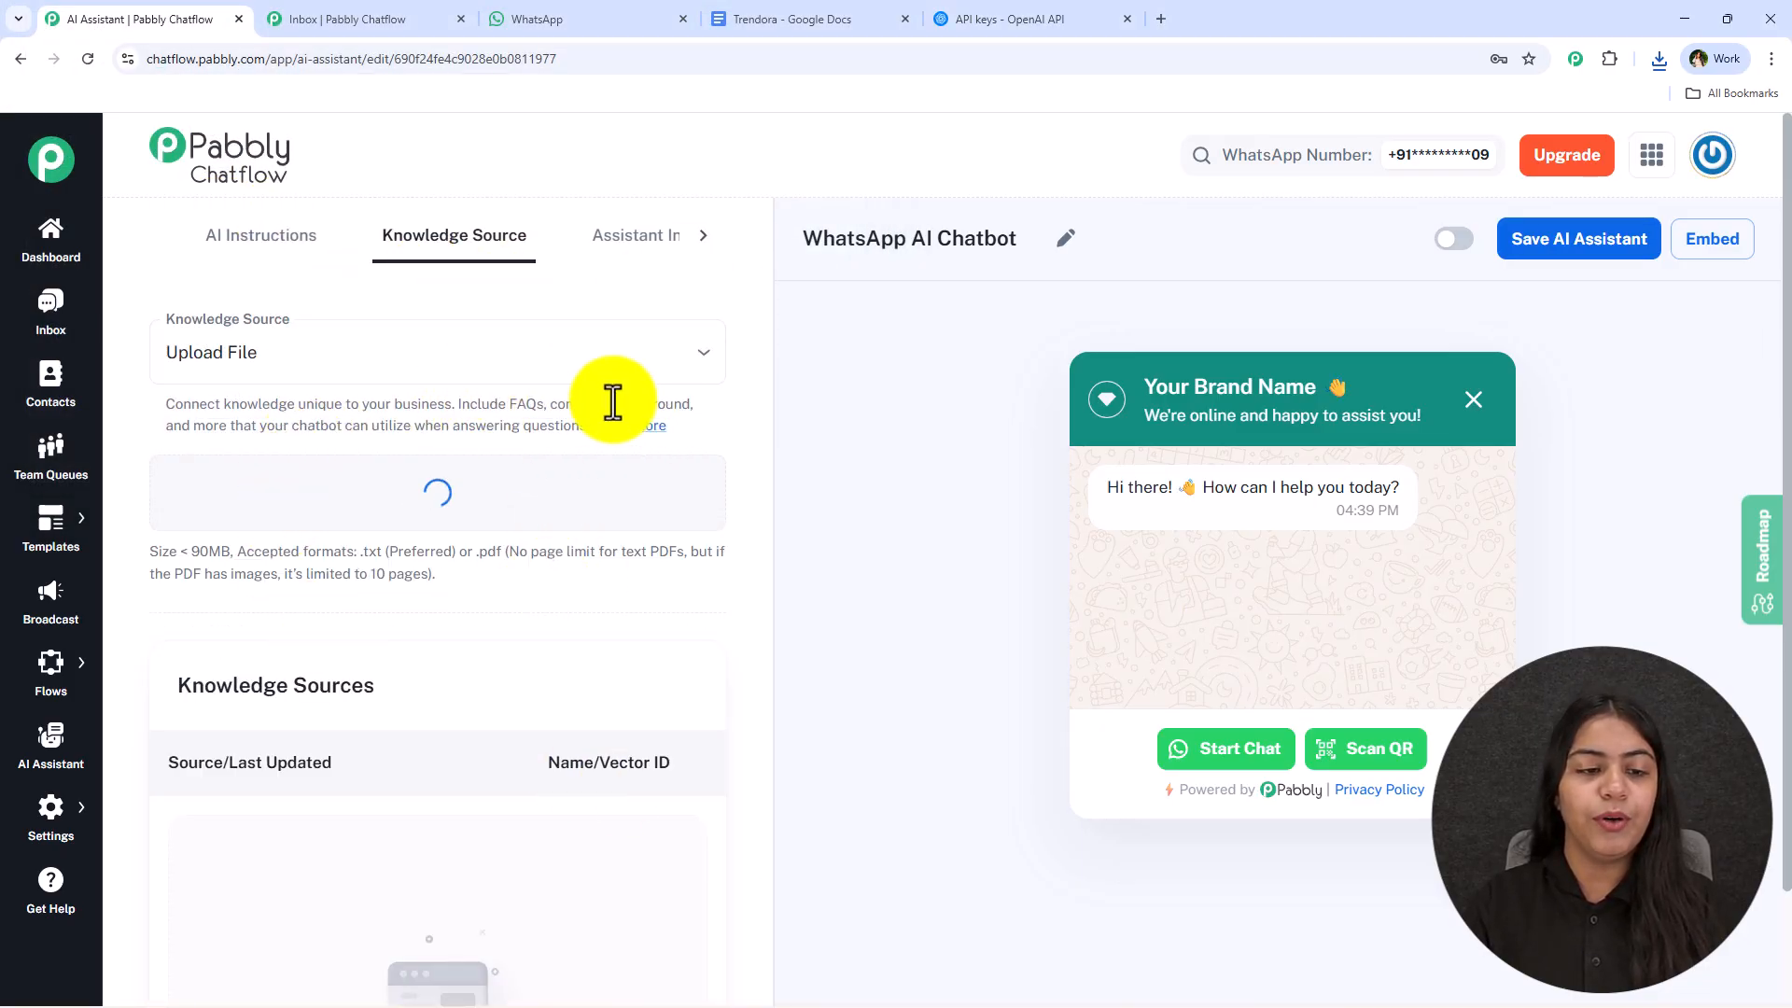
{"action": "scroll", "coordinate": [466, 699], "scroll_direction": "down", "scroll_amount": 3}
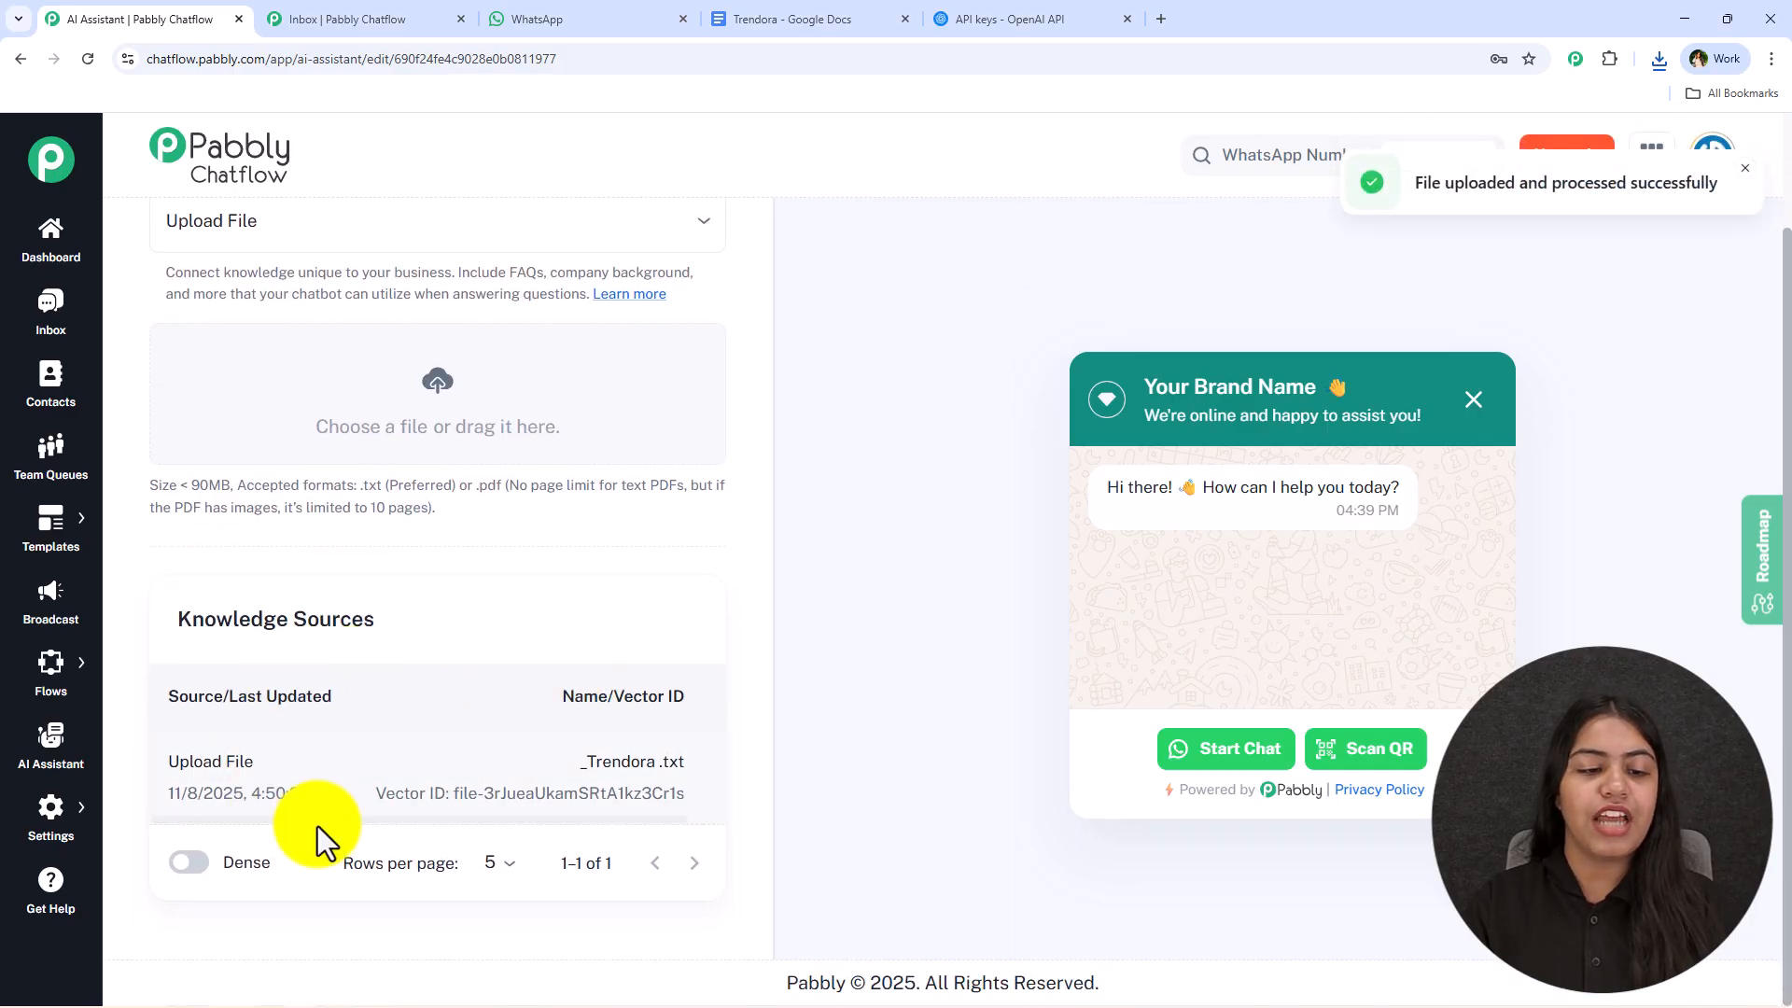
{"action": "left_click_drag", "start_coordinate": [373, 793], "coordinate": [687, 792]}
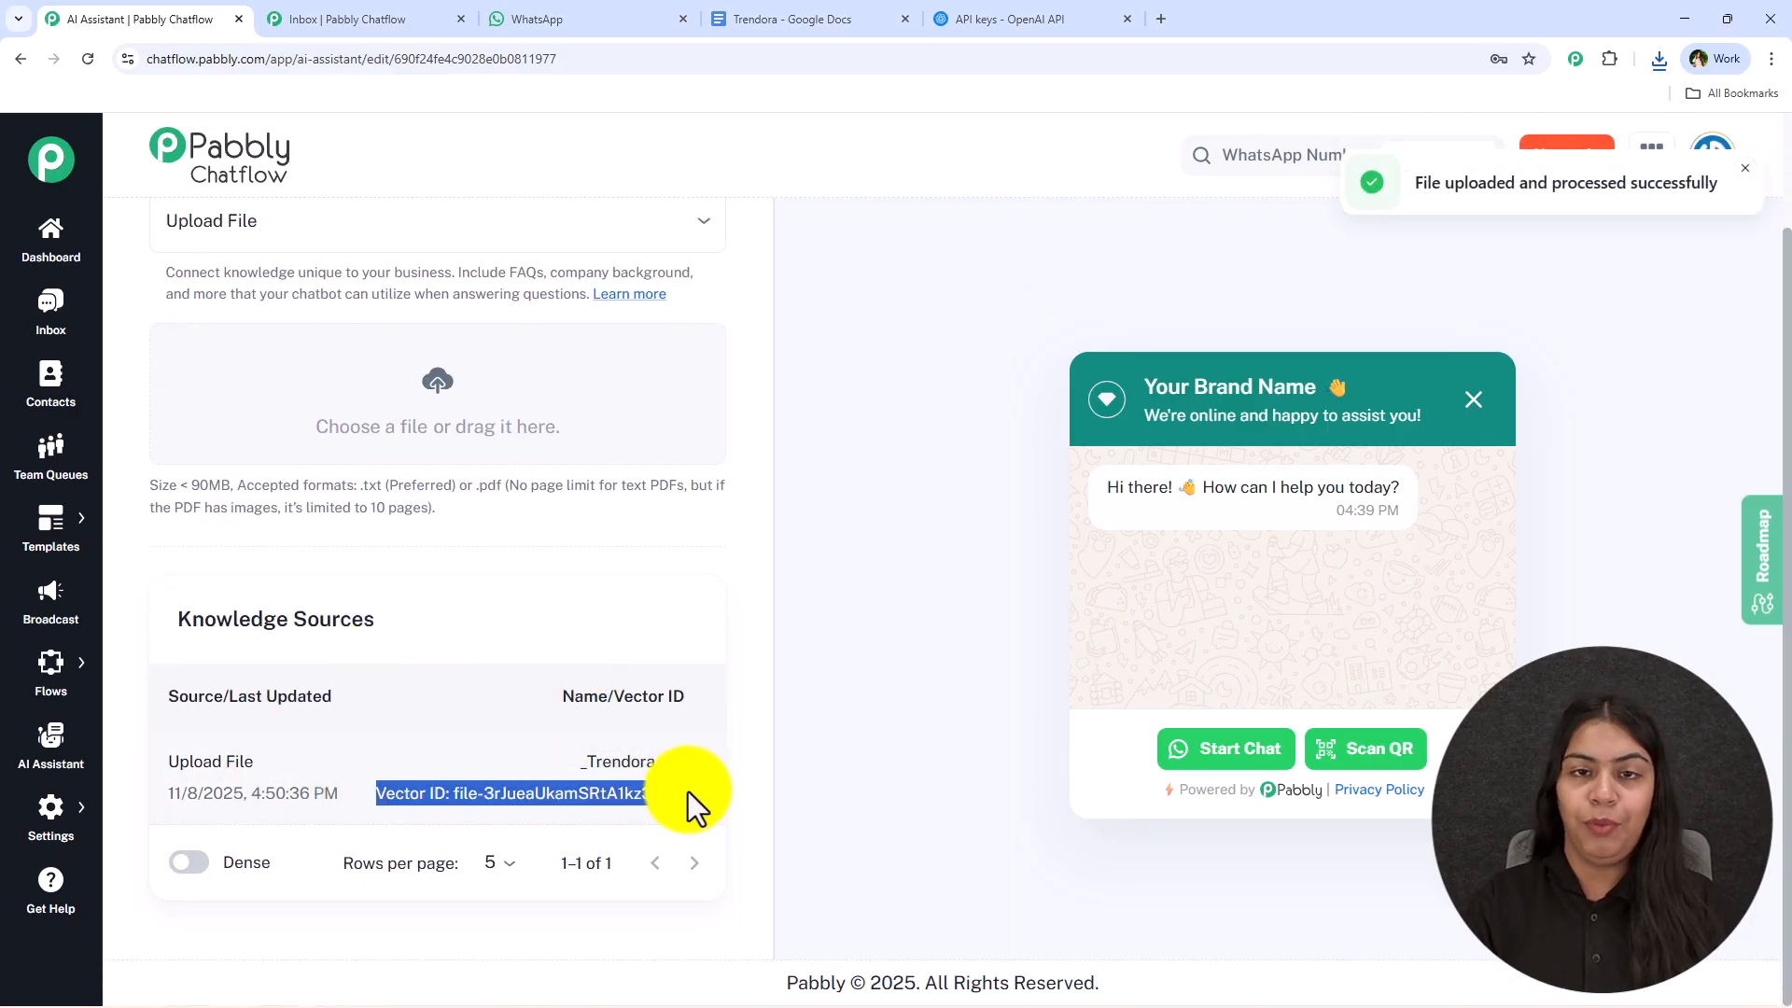
Step: In the Assistant Interface settings, replace "Your Brand Name" in the header heading with "Trendora" copied from the Google Docs document
{"action": "scroll", "coordinate": [687, 792], "scroll_direction": "up", "scroll_amount": 2}
{"action": "left_click", "coordinate": [652, 244]}
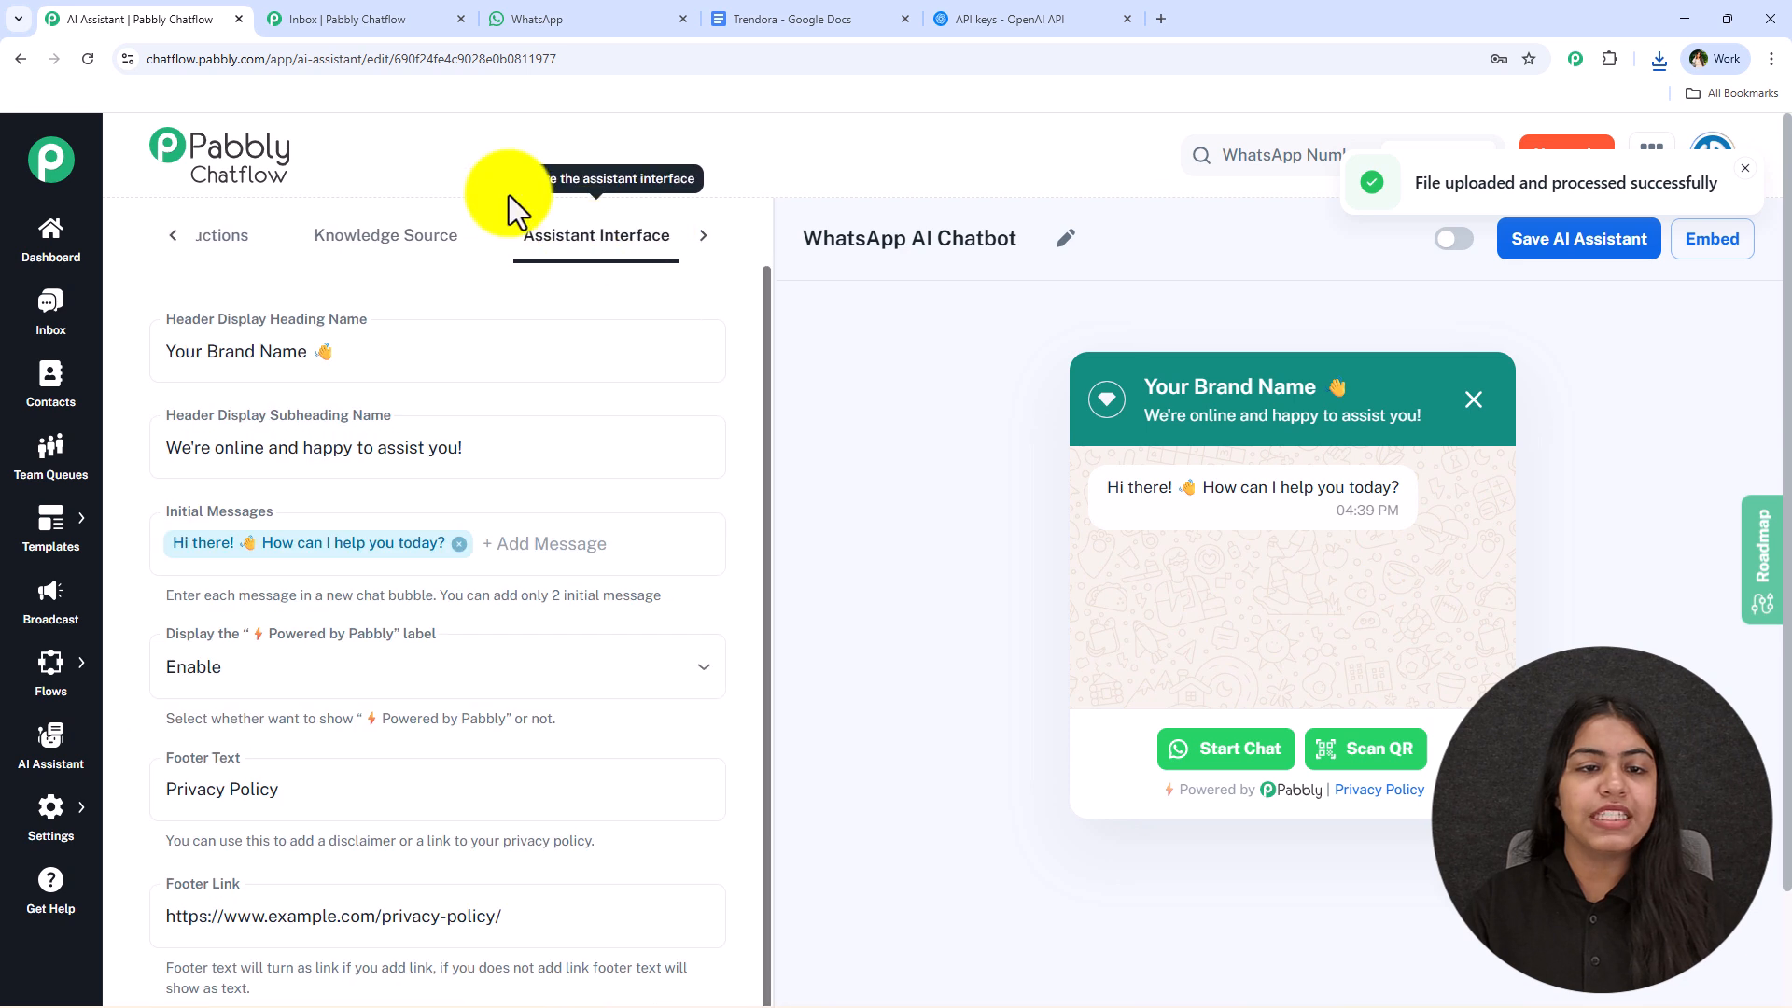
{"action": "left_click_drag", "start_coordinate": [308, 352], "coordinate": [156, 353]}
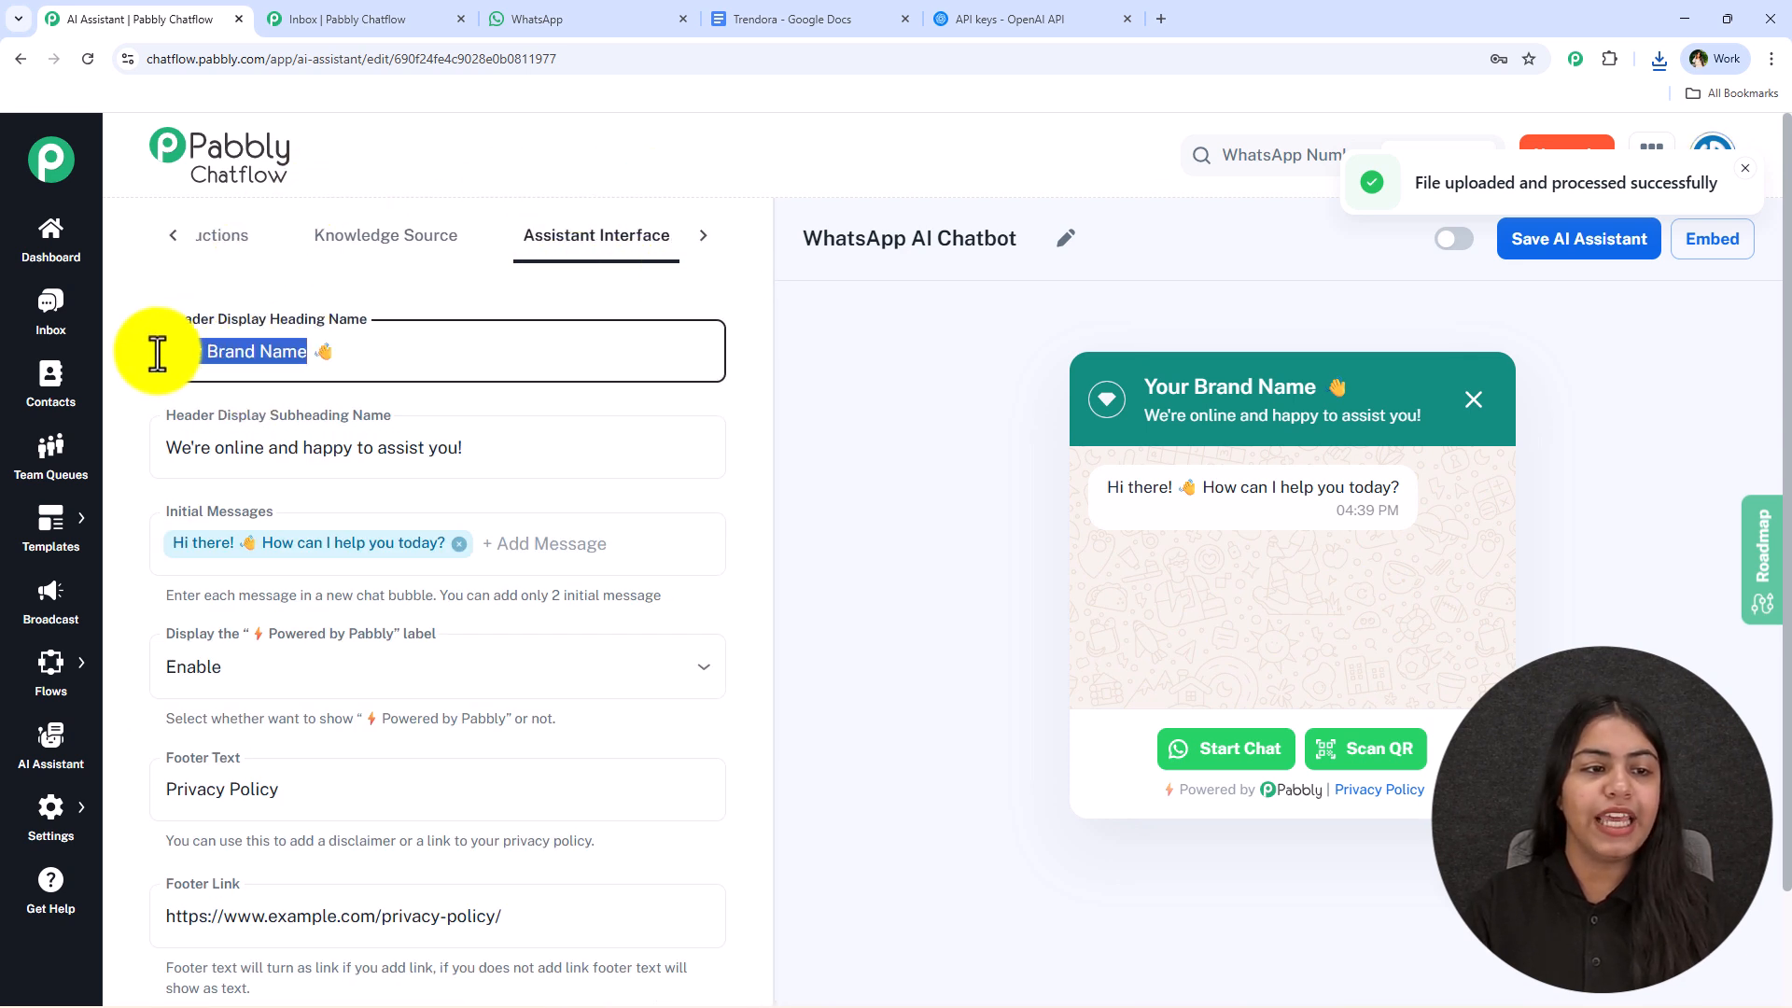
{"action": "left_click", "coordinate": [784, 18]}
{"action": "double_click", "coordinate": [633, 462]}
{"action": "key", "text": "ctrl+c"}
{"action": "left_click", "coordinate": [222, 19]}
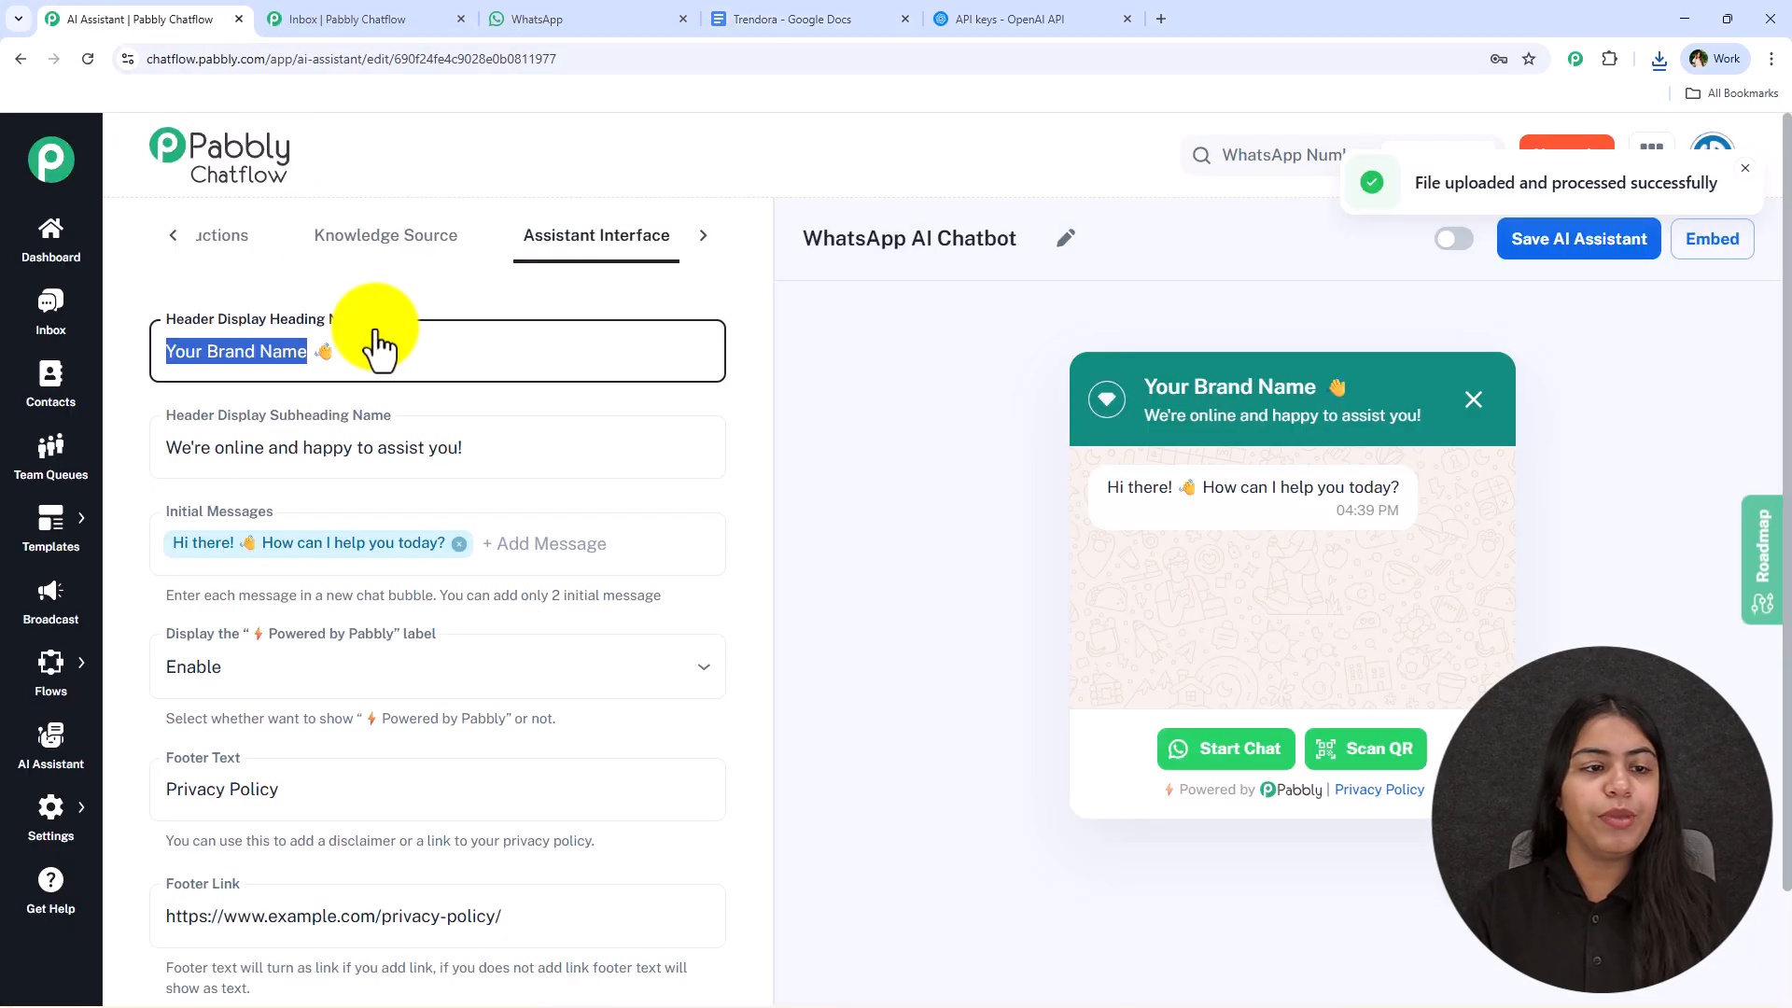
{"action": "key", "text": "ctrl+v"}
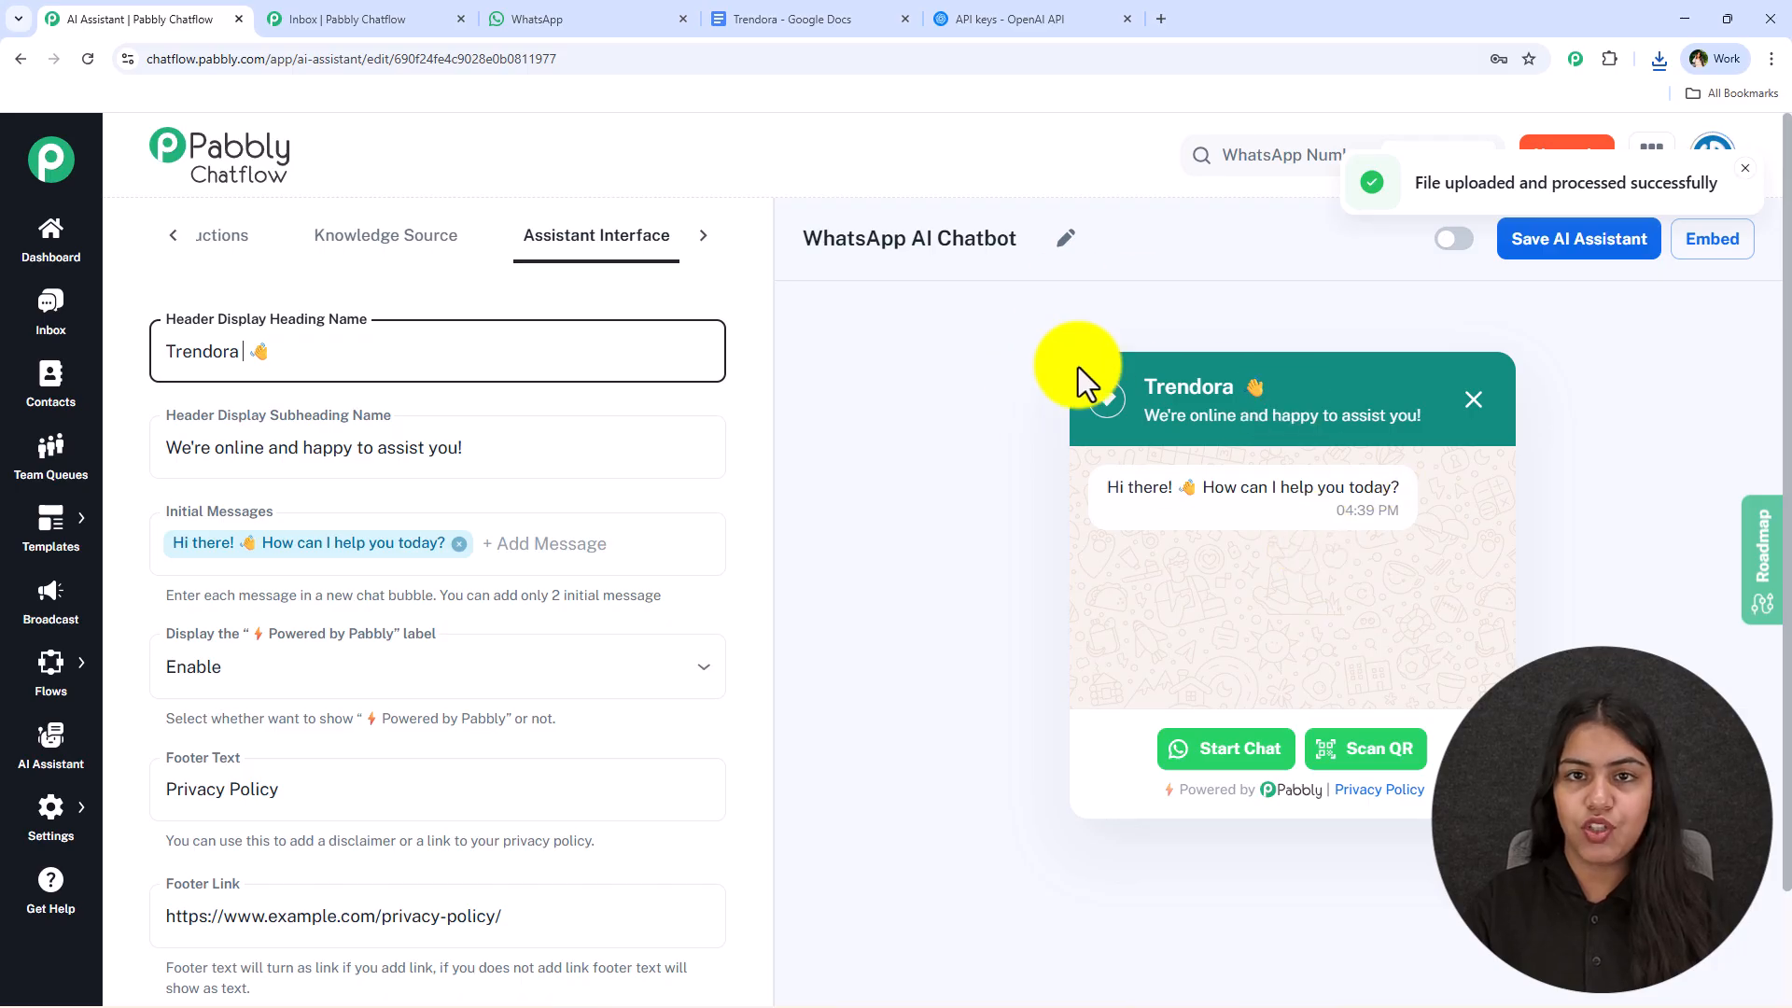
{"action": "left_click", "coordinate": [524, 457]}
{"action": "key", "text": "ctrl+v"}
{"action": "key", "text": "ctrl+z"}
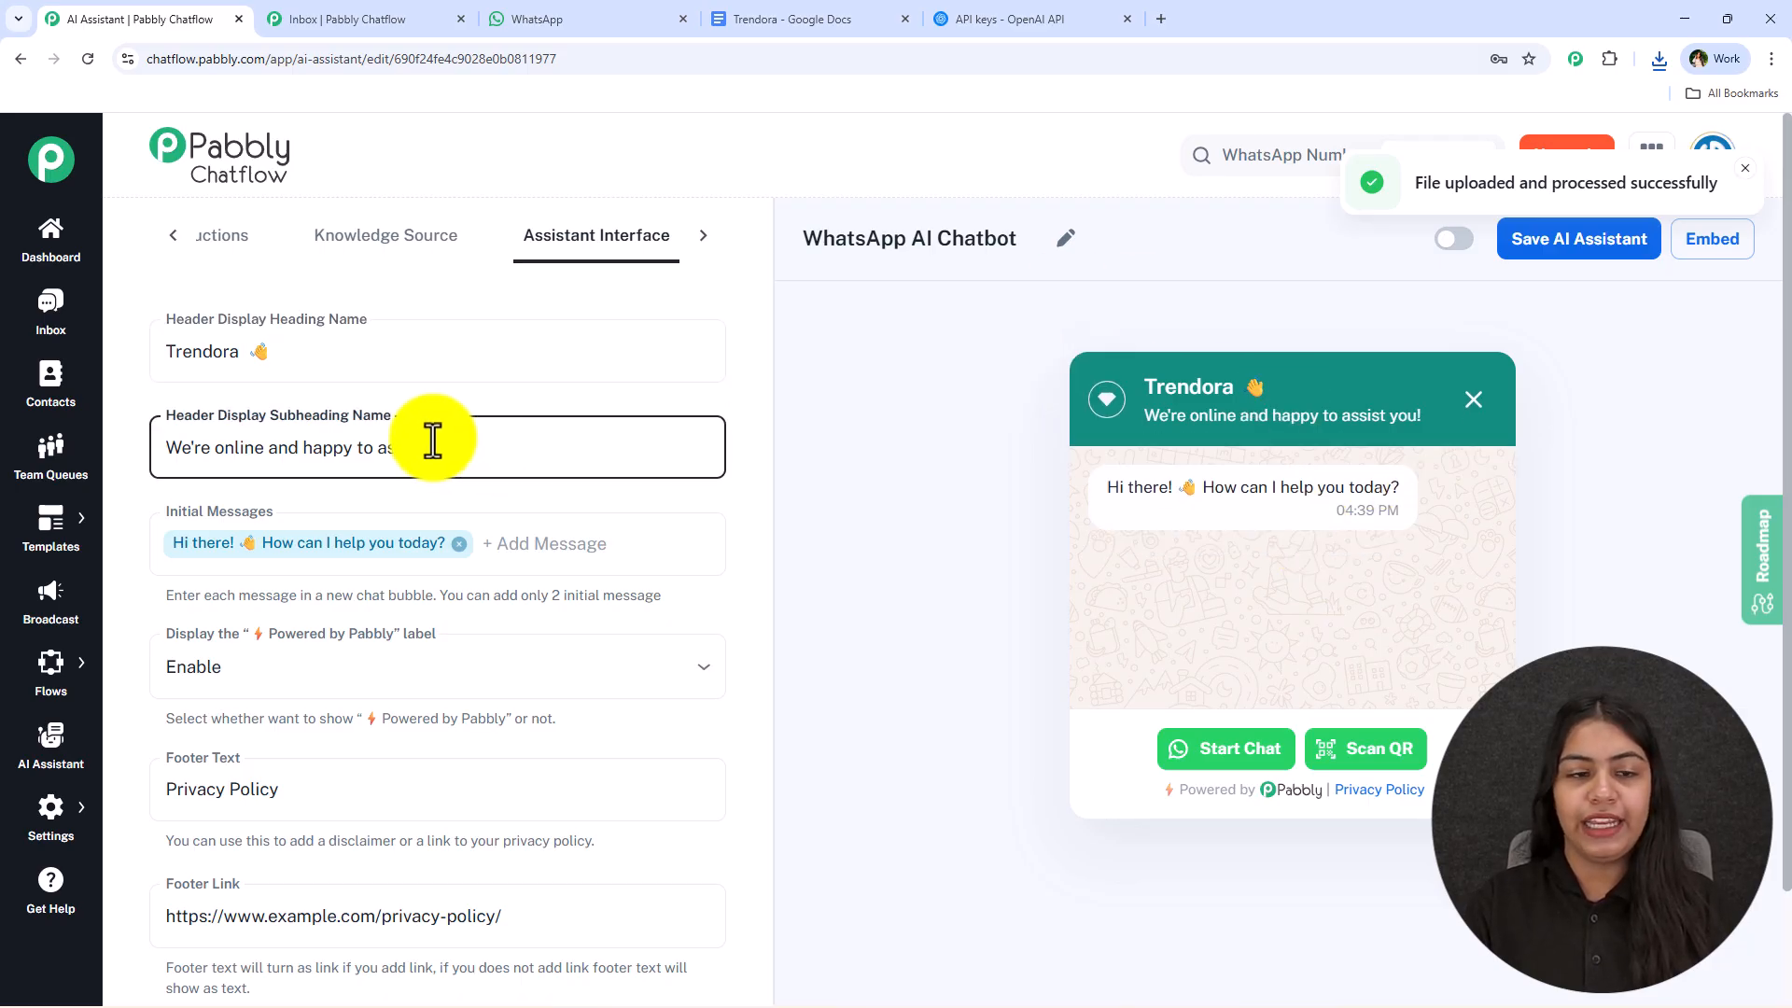
Step: Add "Trendora" as a second initial message
{"action": "scroll", "coordinate": [546, 425], "scroll_direction": "down", "scroll_amount": 1}
{"action": "left_click", "coordinate": [621, 452]}
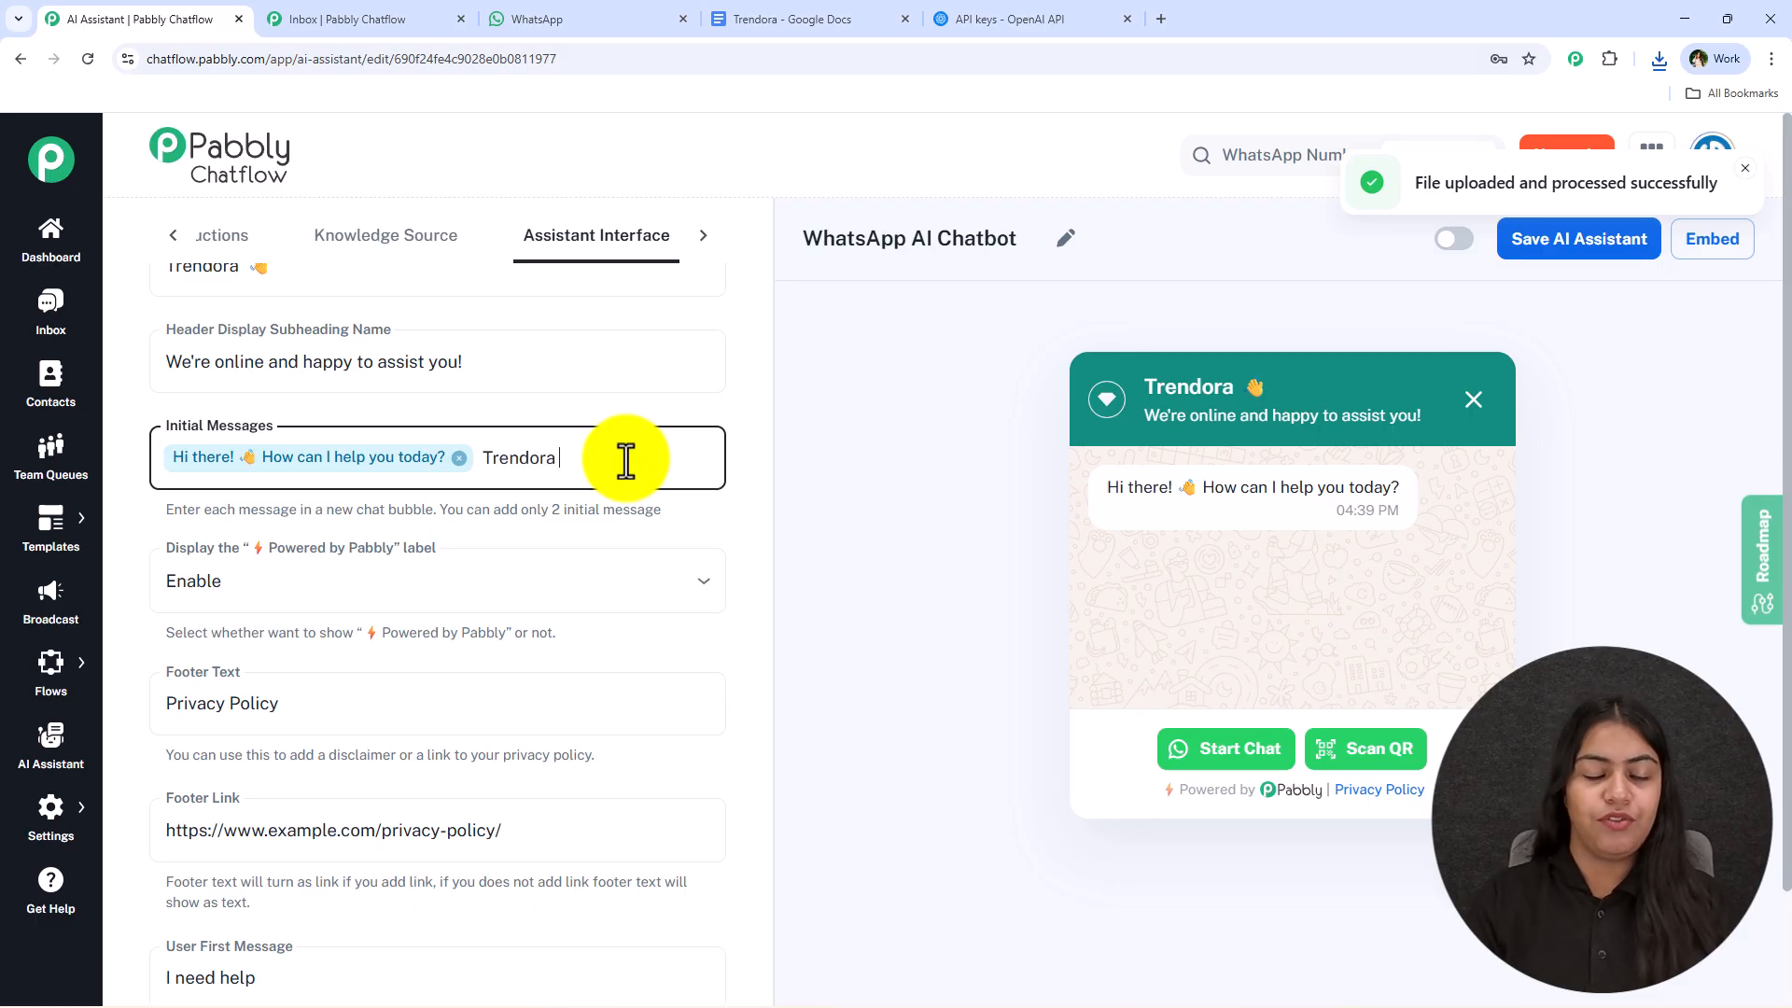
{"action": "key", "text": "Return"}
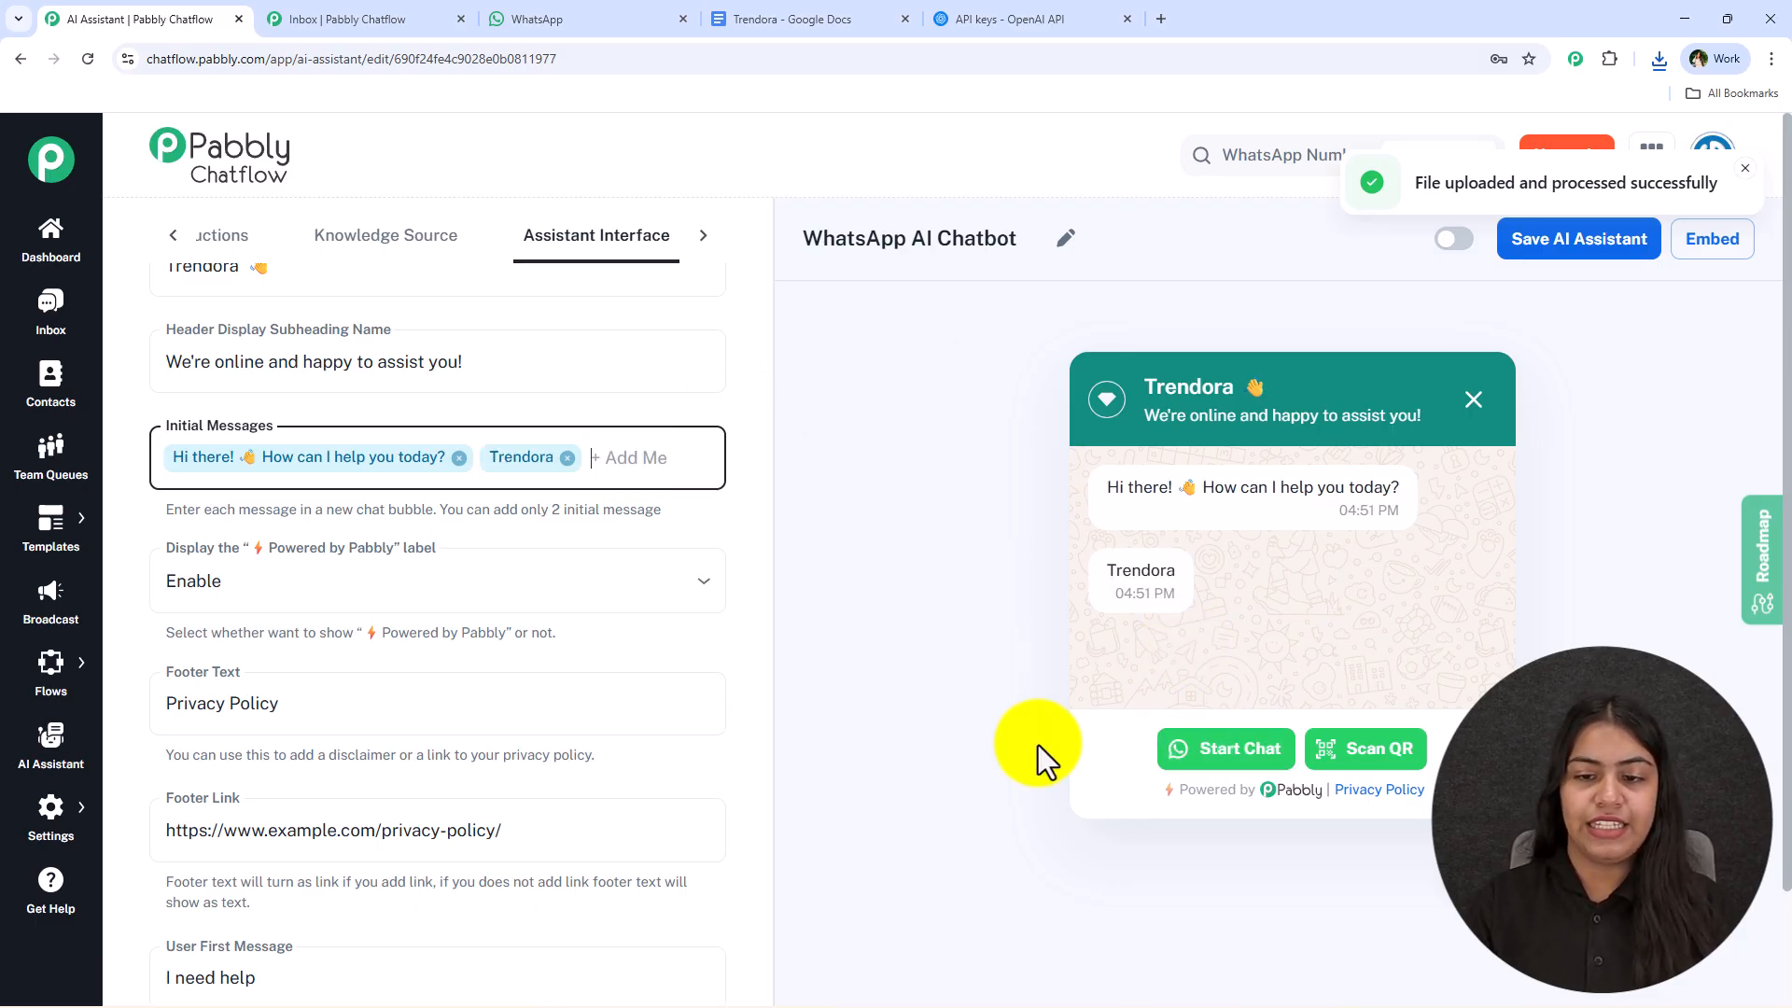
Step: Check the display options for the "Powered by Pabbly" label and read the Footer Text description
{"action": "scroll", "coordinate": [857, 625], "scroll_direction": "down", "scroll_amount": 2}
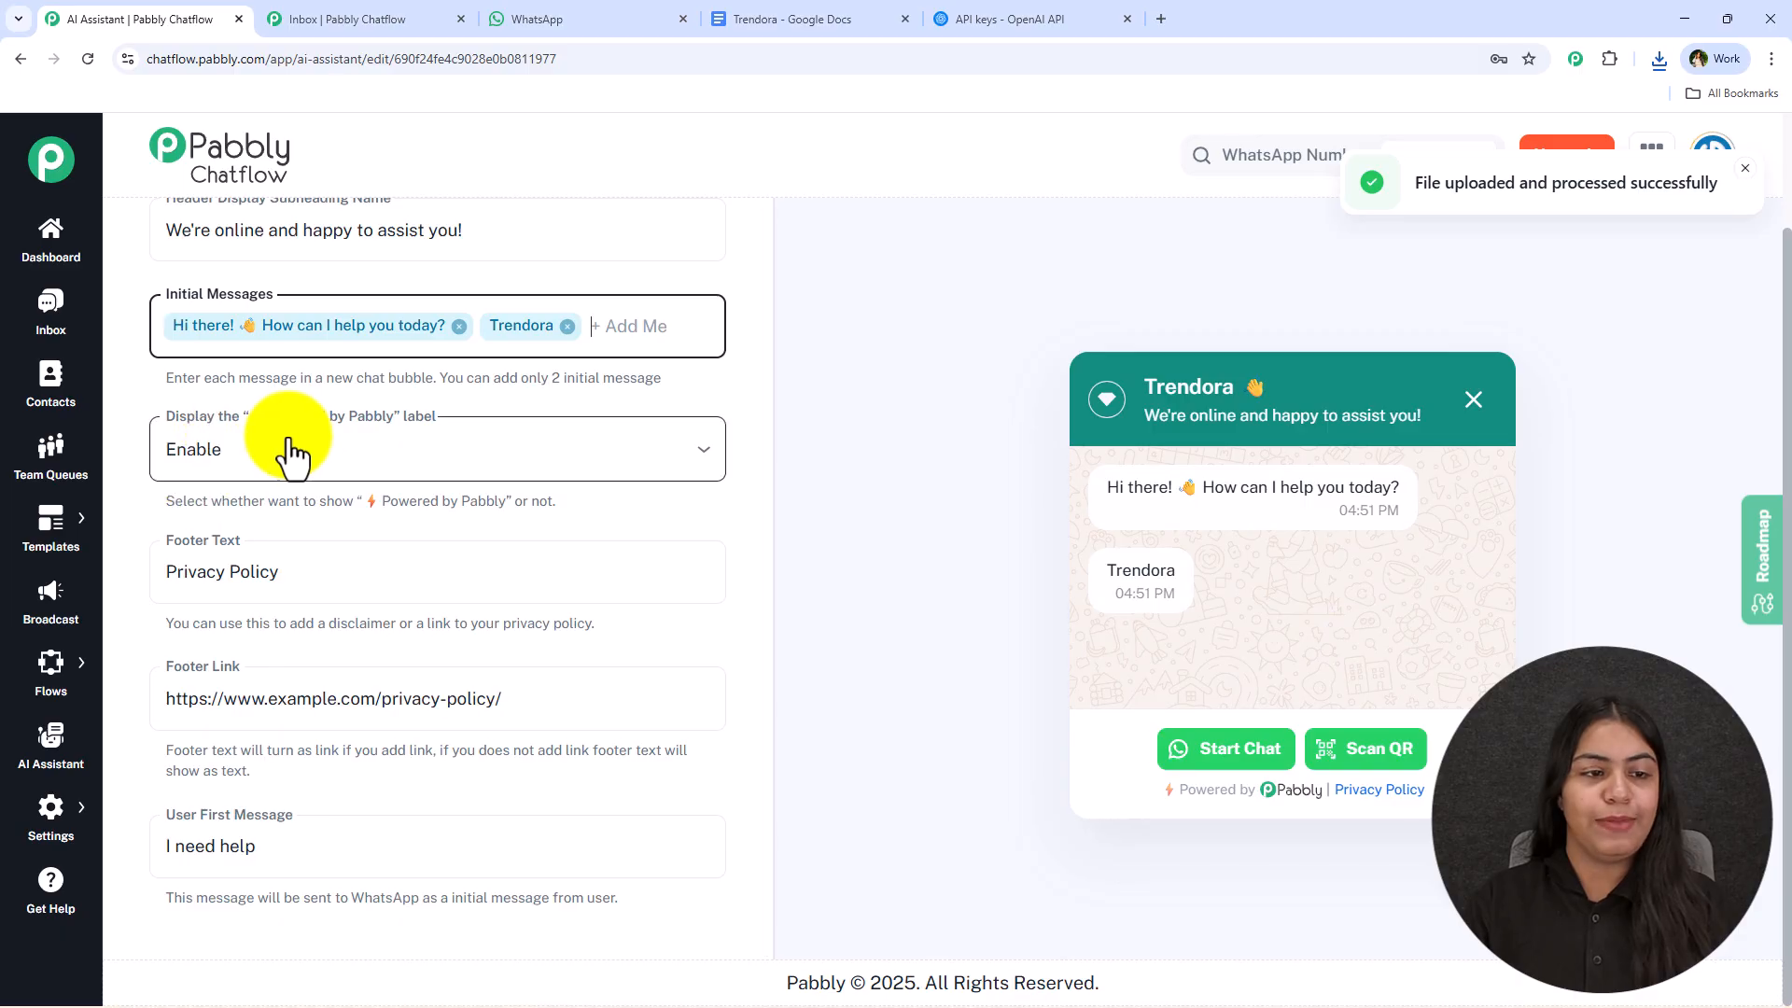
{"action": "left_click", "coordinate": [504, 458]}
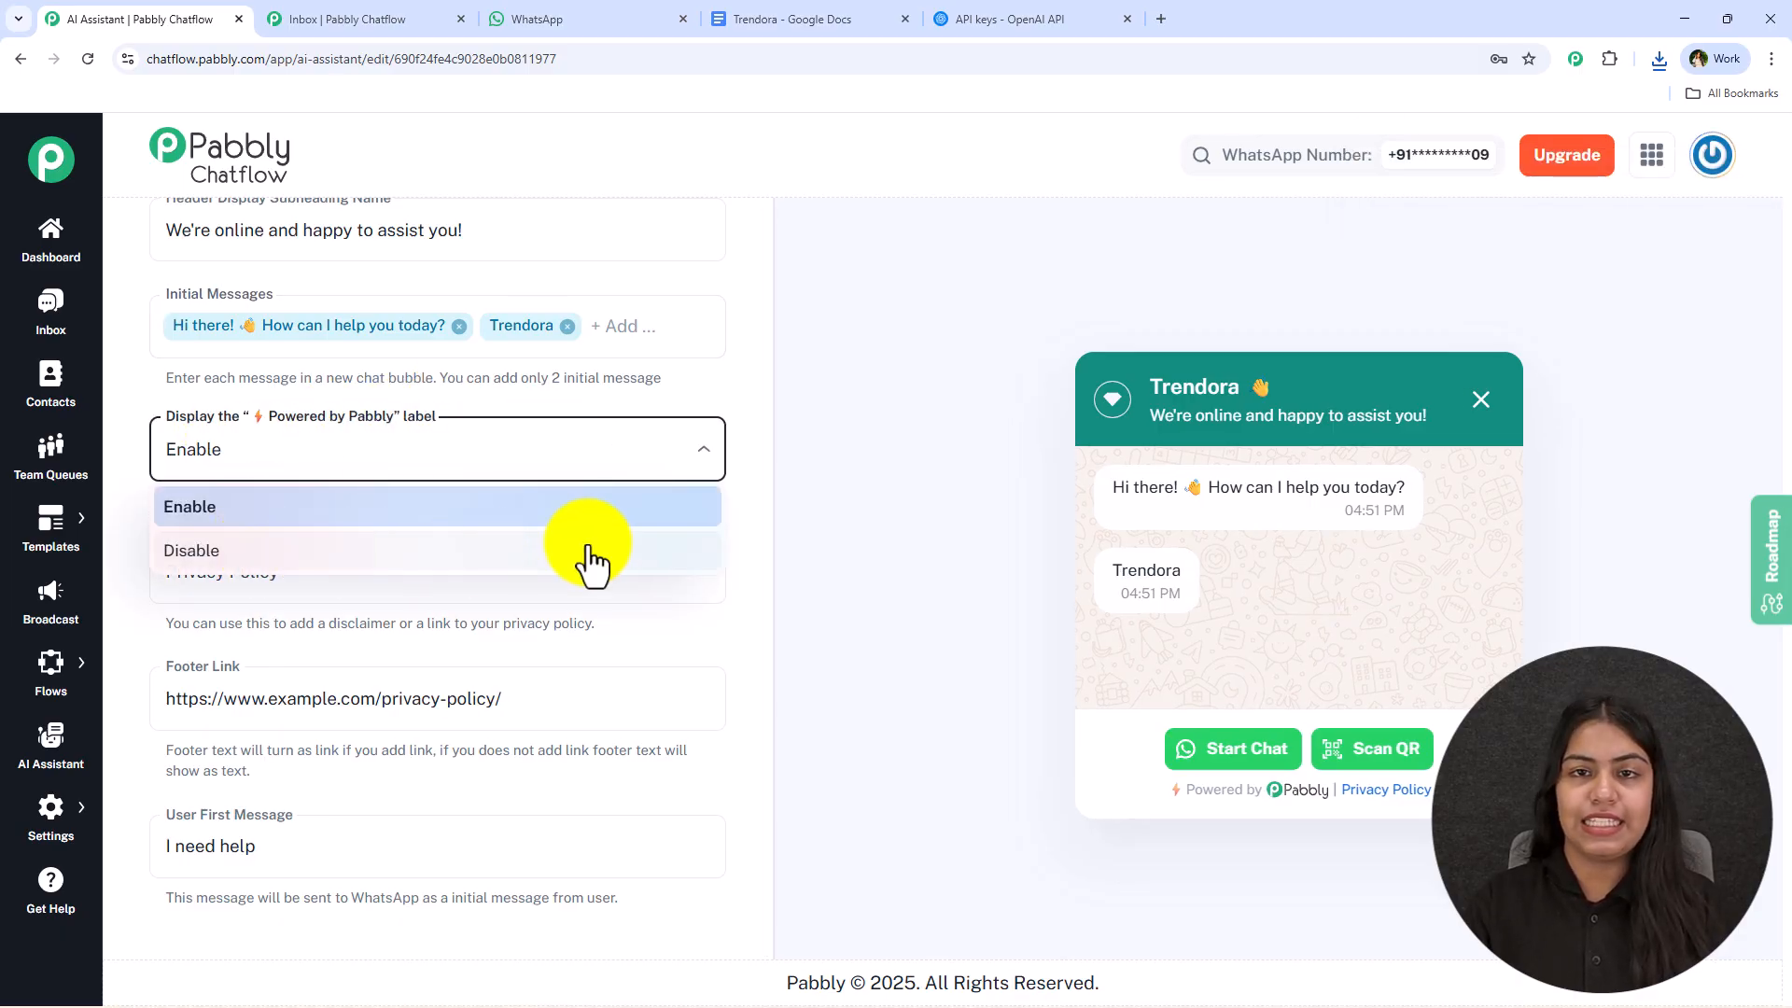
{"action": "left_click", "coordinate": [864, 502]}
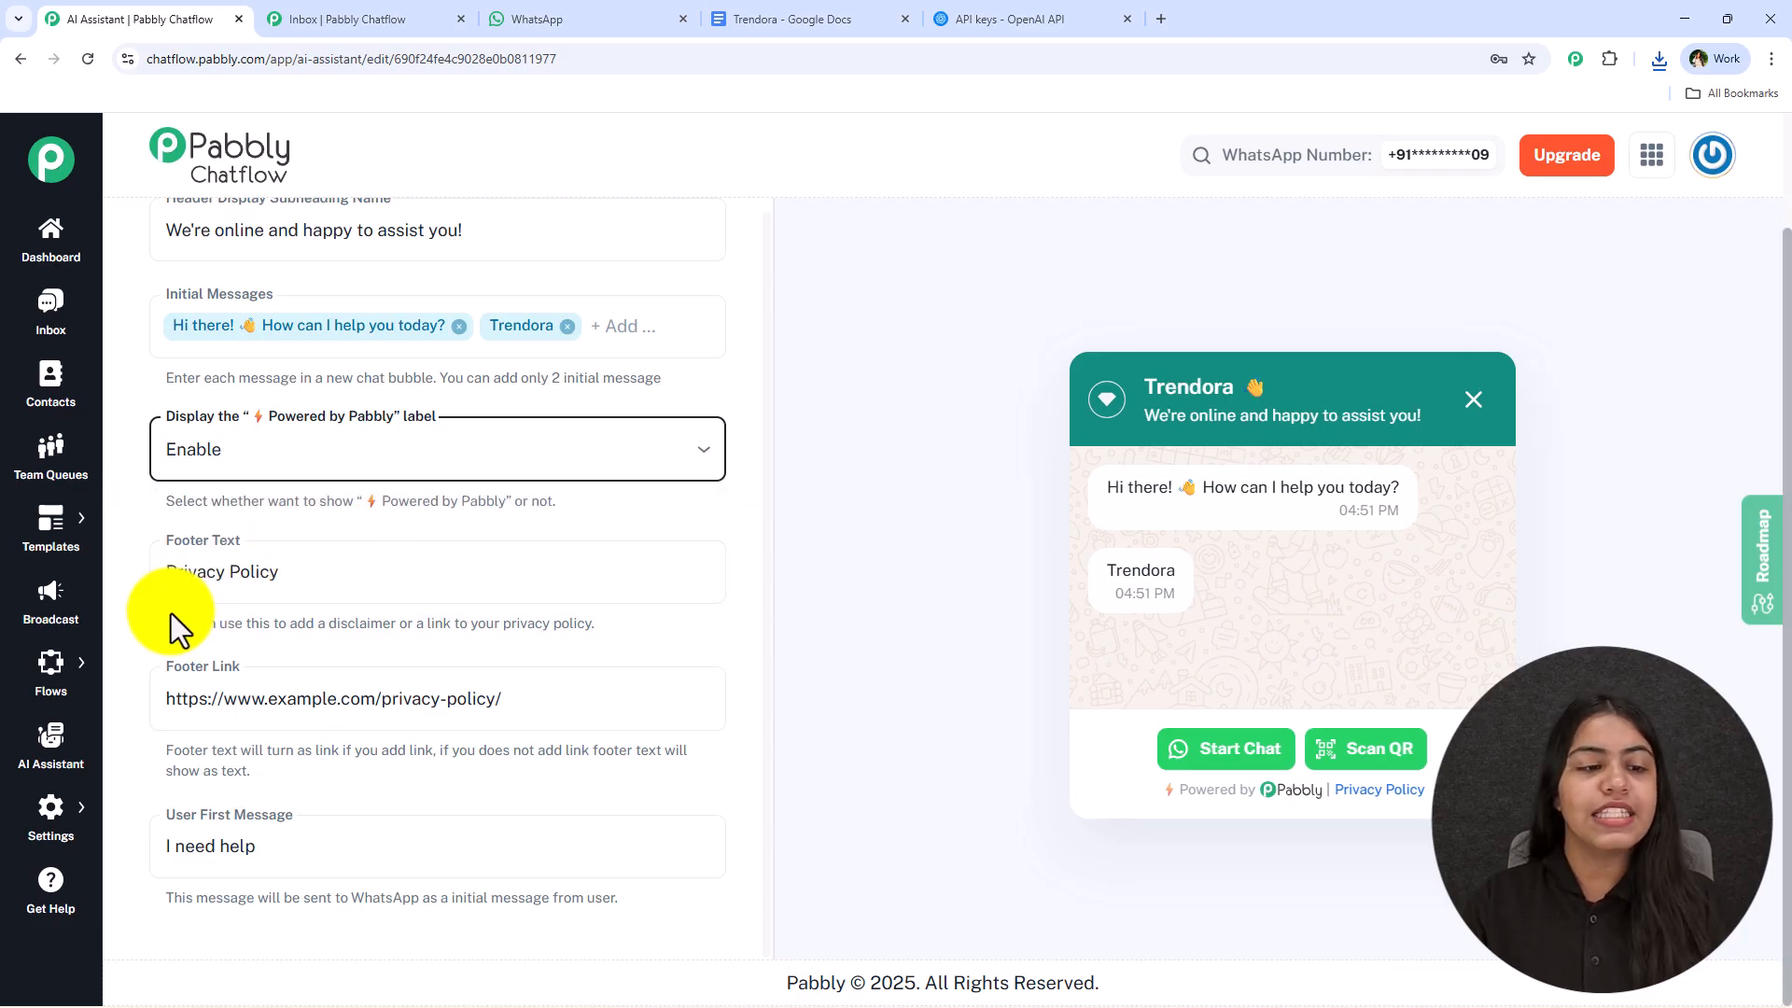
{"action": "left_click_drag", "start_coordinate": [160, 625], "coordinate": [614, 625]}
{"action": "left_click", "coordinate": [615, 625]}
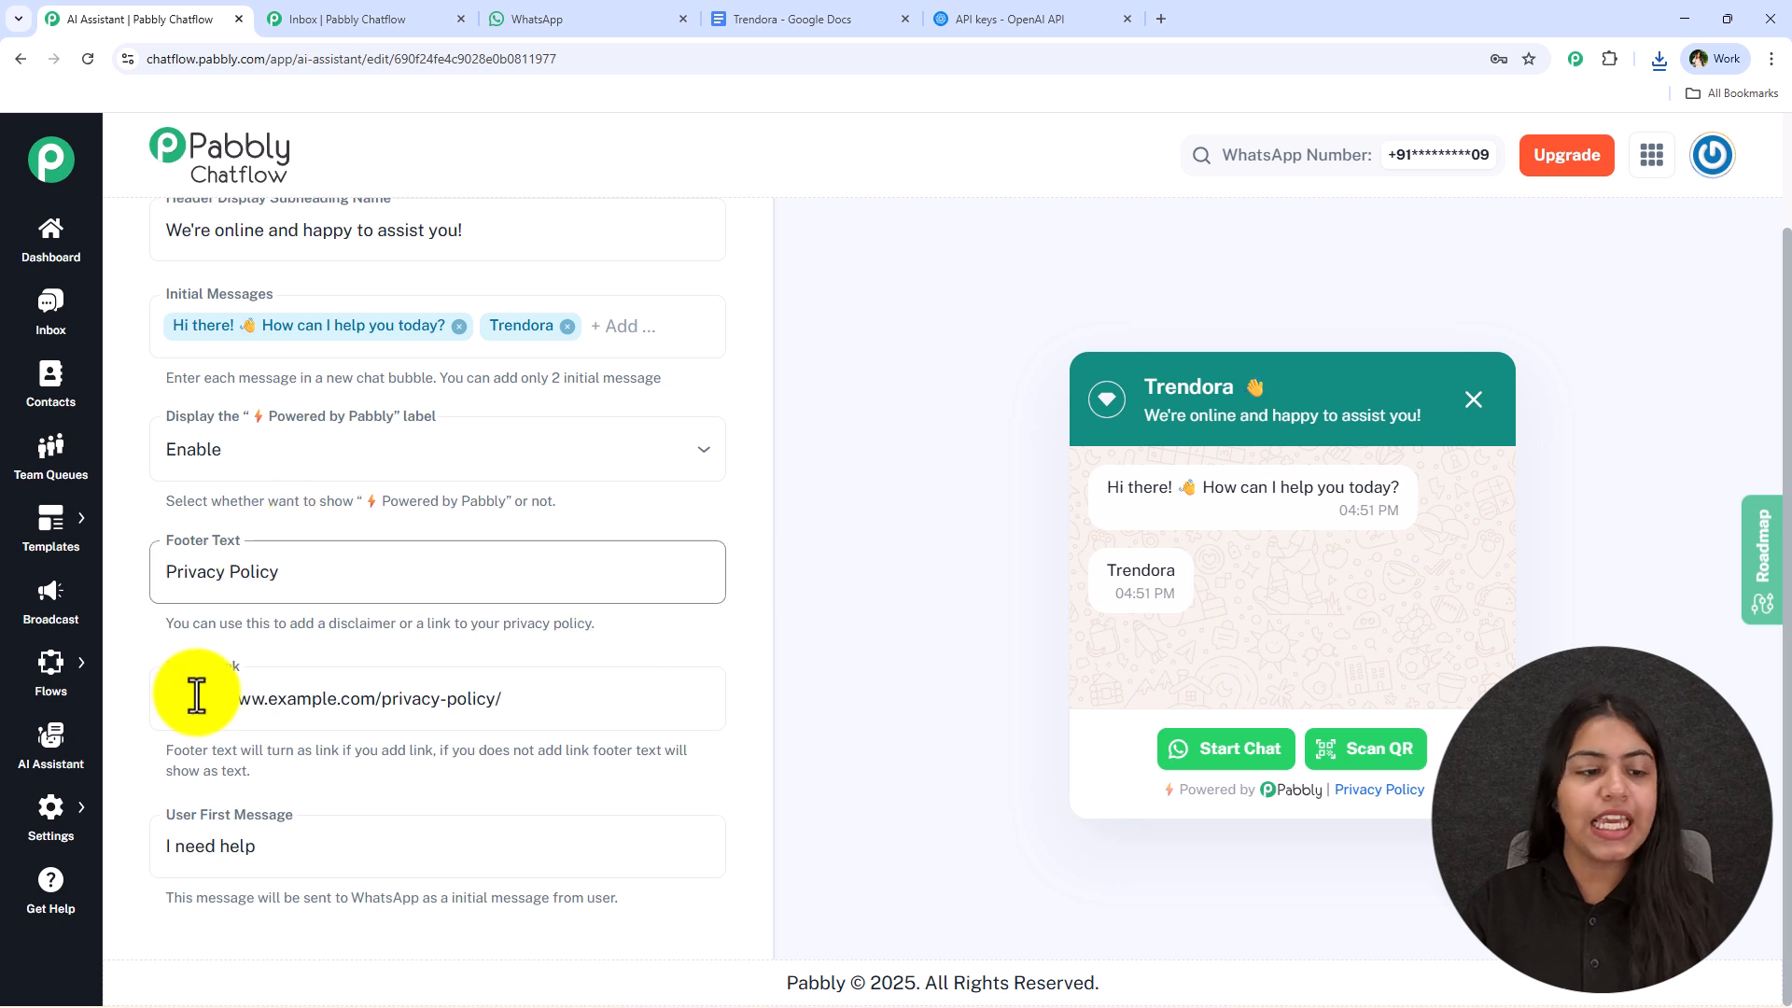
Step: Try clearing the Footer Link, check the Privacy Policy text in the chat preview, and restore the link
{"action": "left_click", "coordinate": [439, 678]}
{"action": "key", "text": "ctrl+a"}
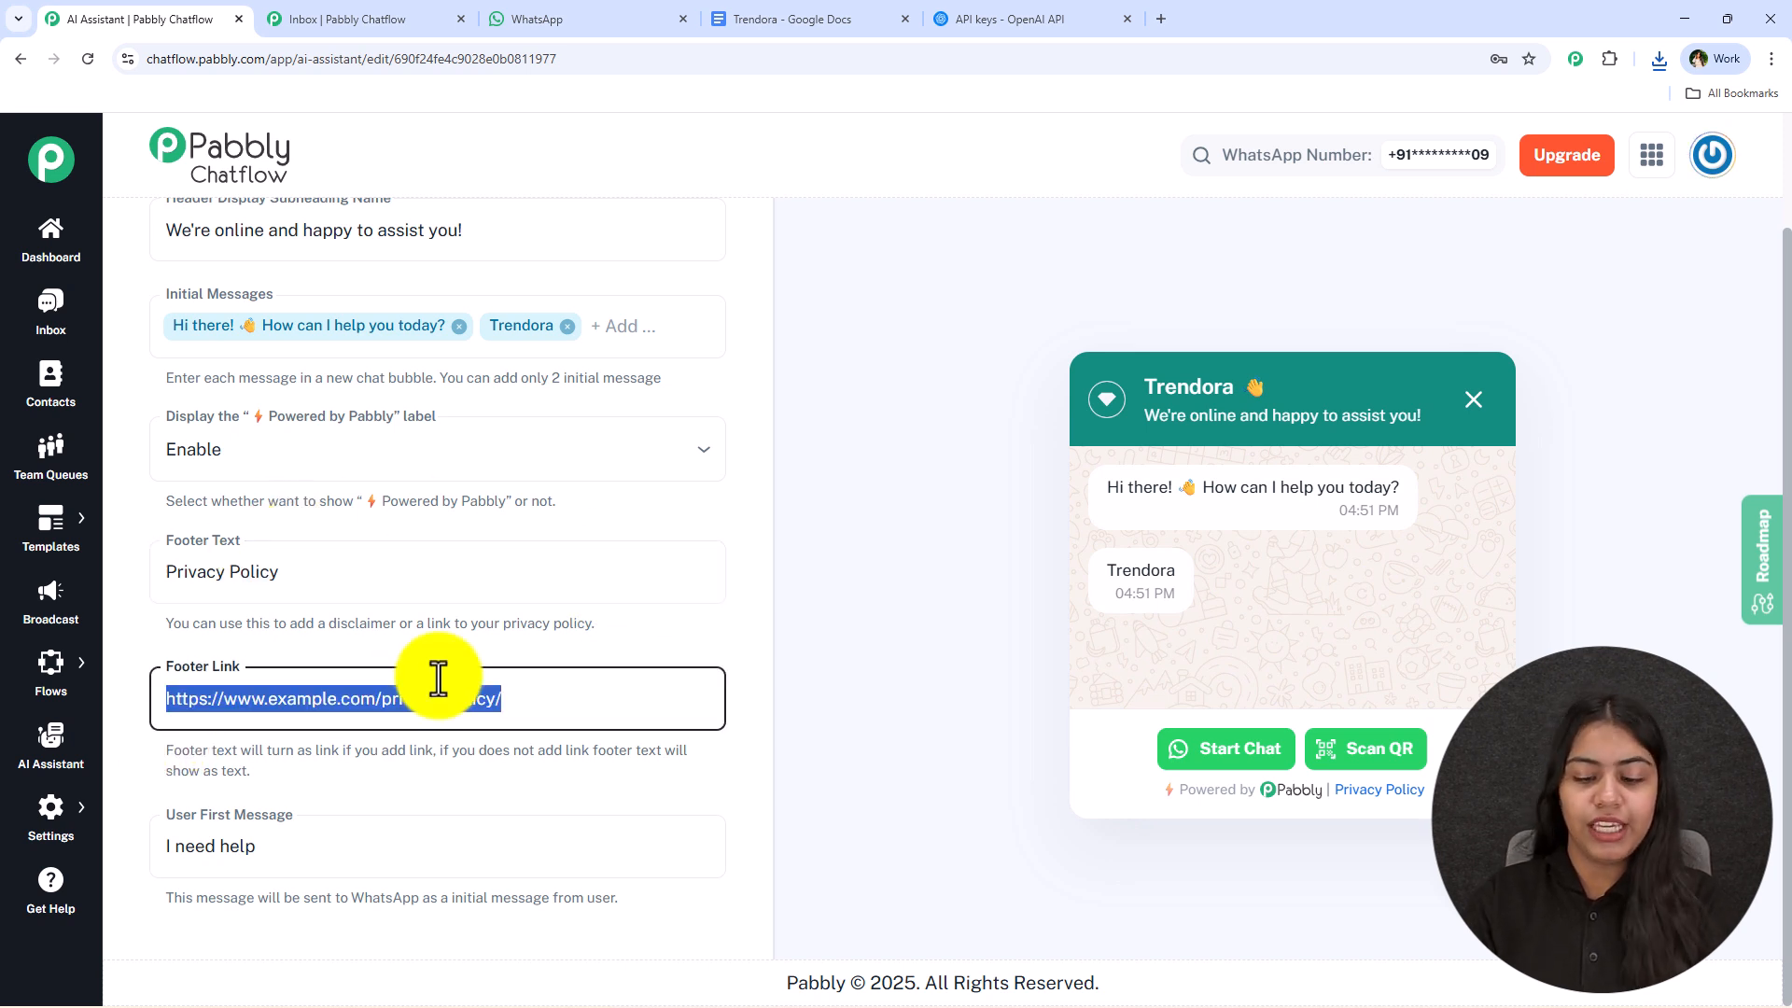
{"action": "key", "text": "BackSpace"}
{"action": "left_click_drag", "start_coordinate": [1419, 775], "coordinate": [1320, 800]}
{"action": "left_click", "coordinate": [353, 698]}
{"action": "key", "text": "ctrl+z"}
{"action": "left_click", "coordinate": [456, 647]}
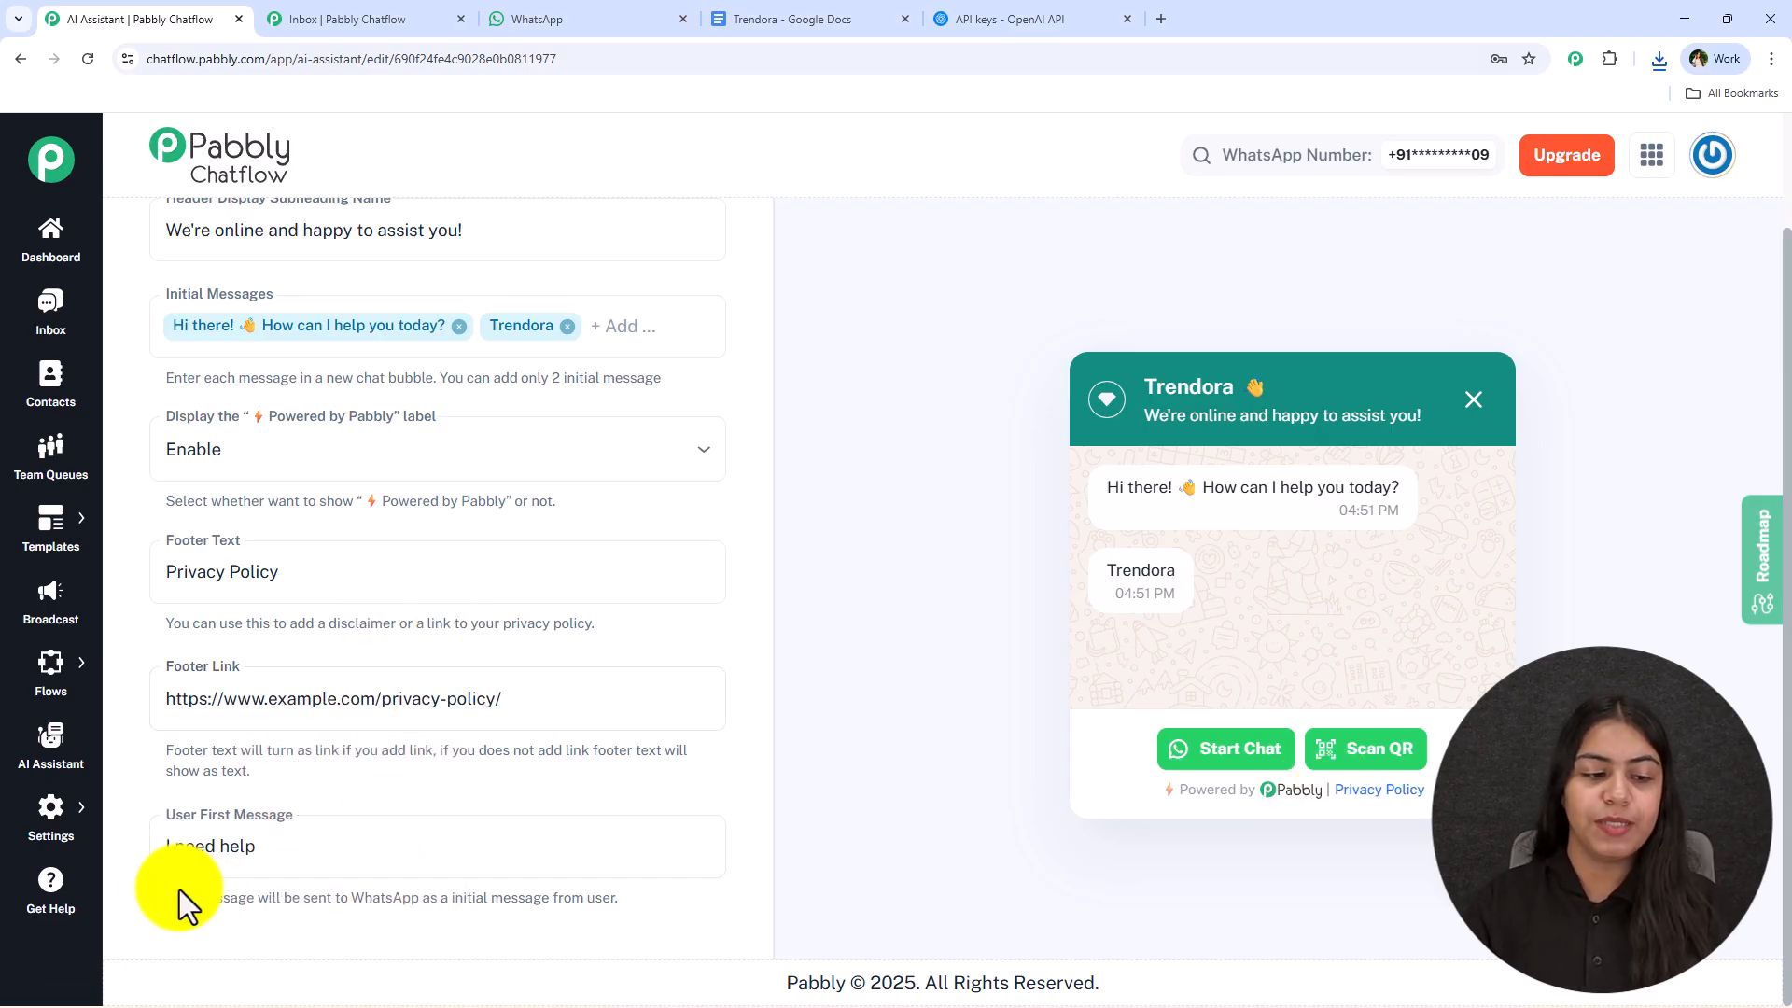
Step: Read the User First Message description and set the message to "Hey"
{"action": "left_click_drag", "start_coordinate": [153, 899], "coordinate": [332, 922]}
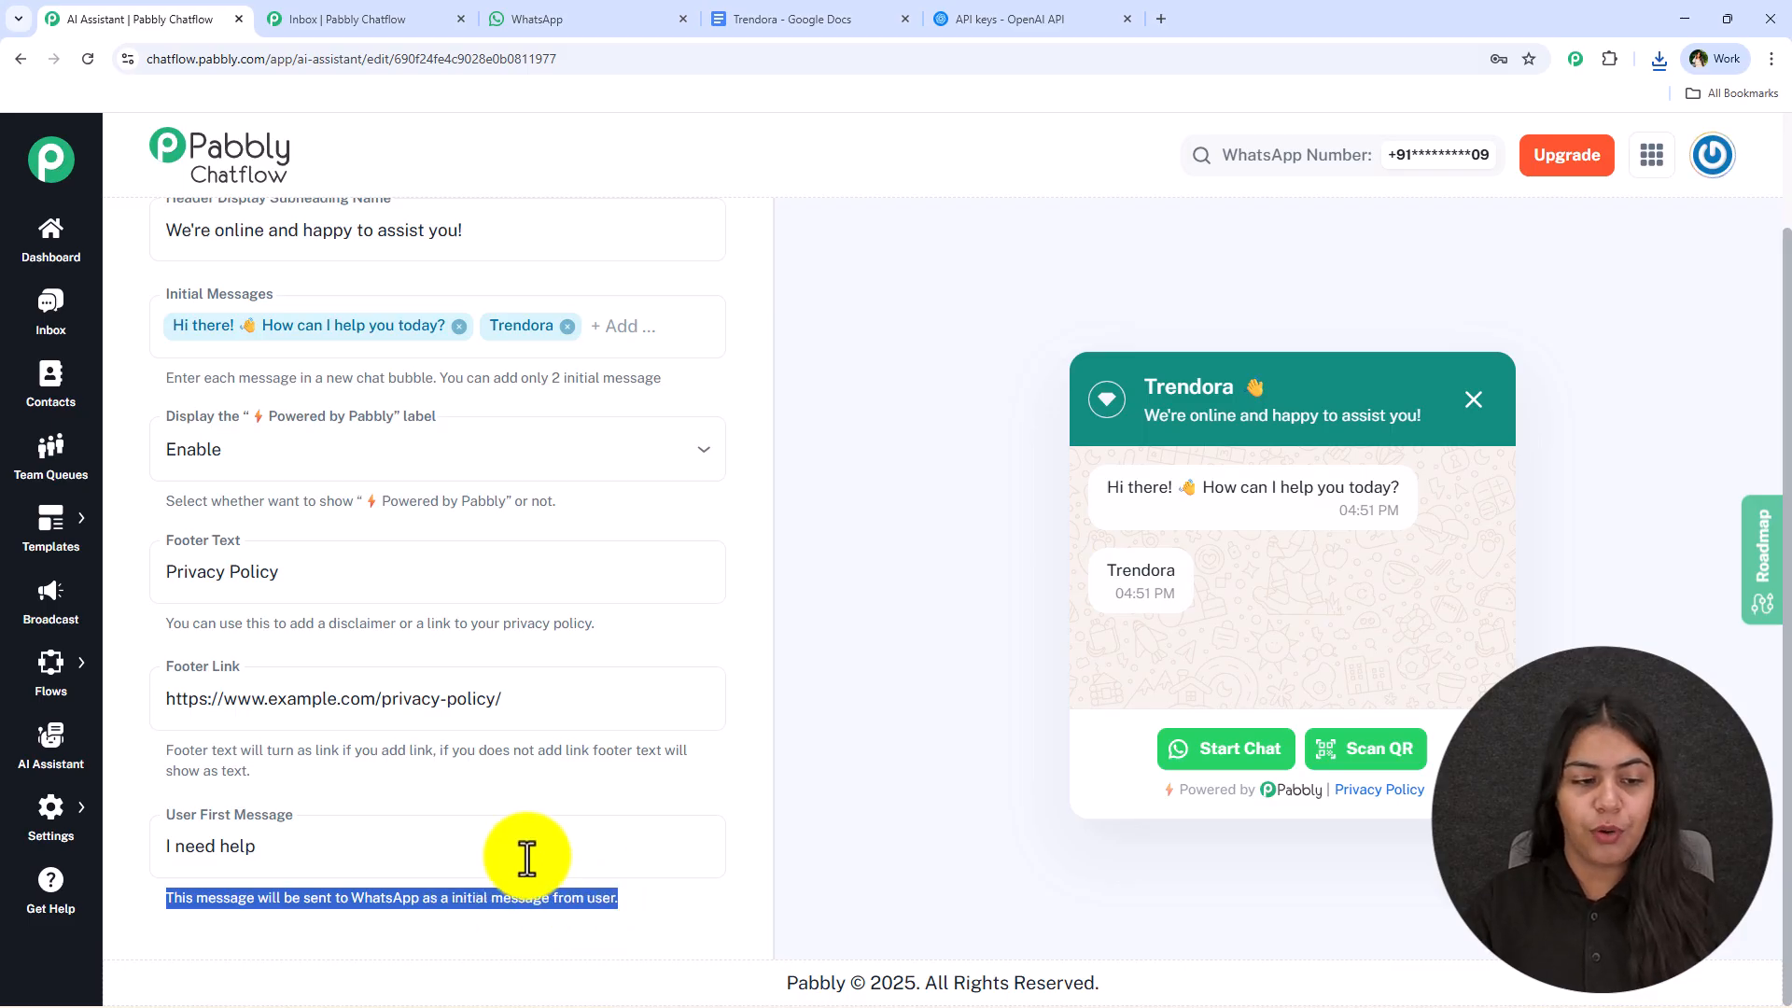
{"action": "left_click", "coordinate": [501, 846]}
{"action": "type", "text": "Hey"}
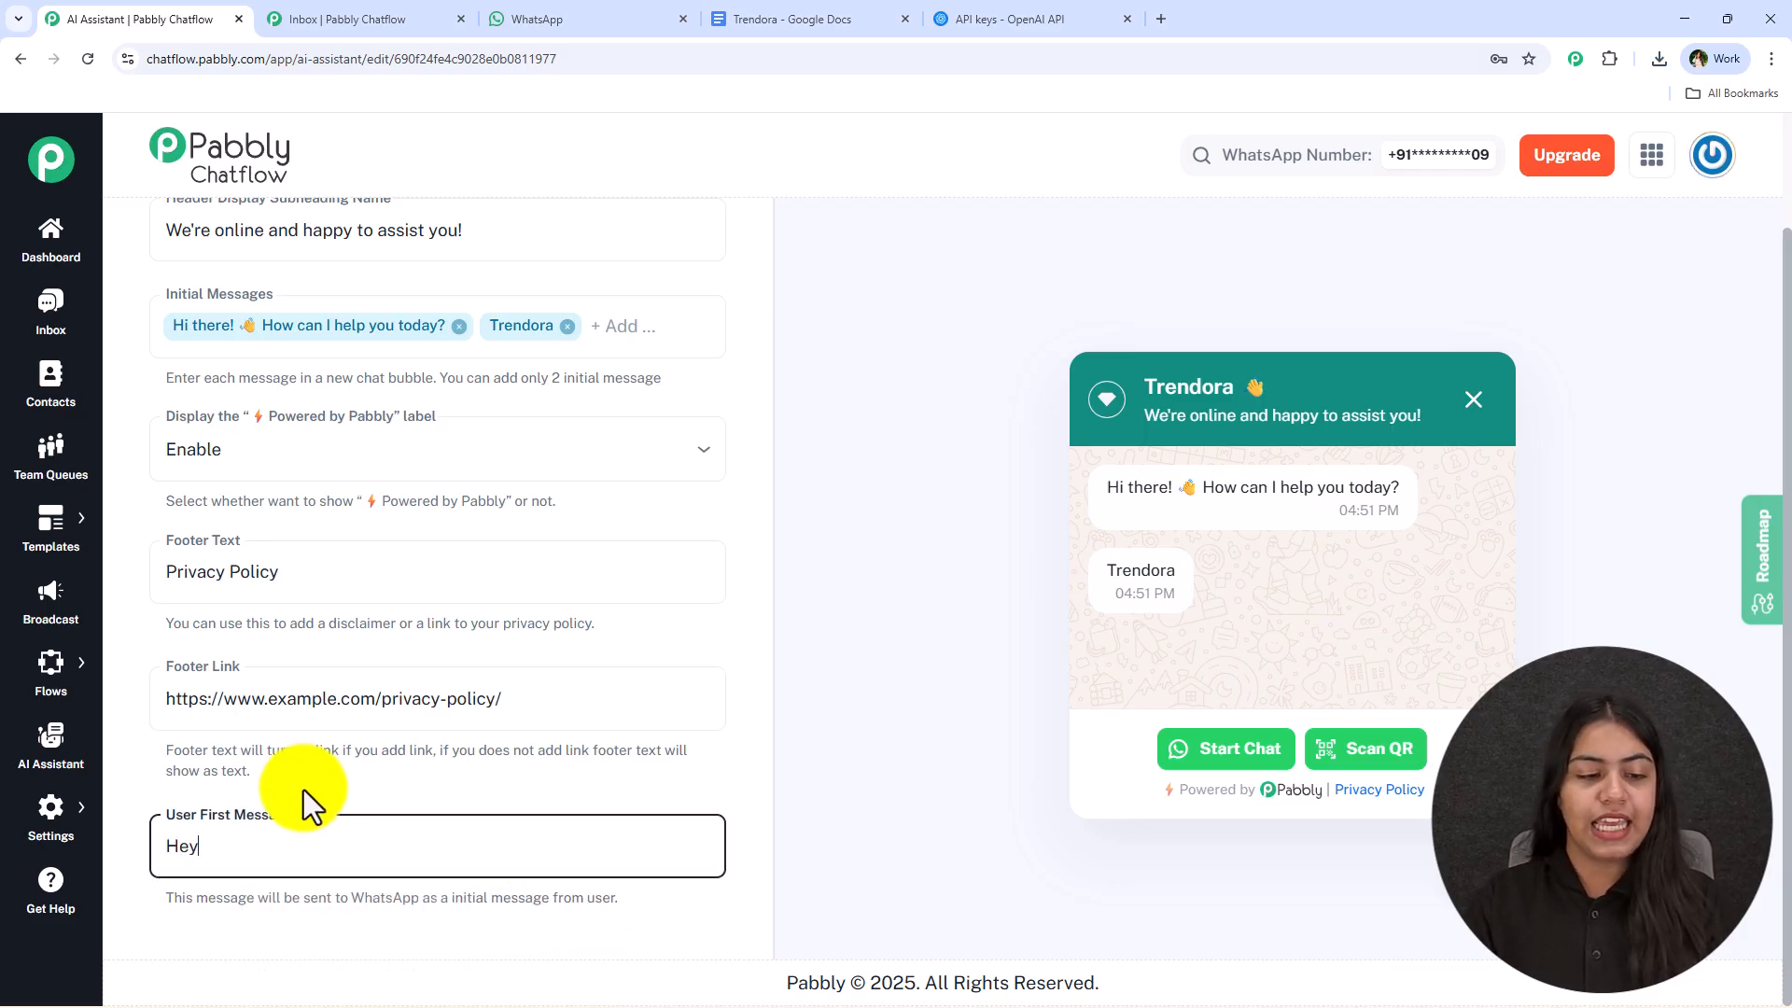
Step: Open the assistant's Styling settings and set the theme mode to Dark
{"action": "scroll", "coordinate": [560, 607], "scroll_direction": "up", "scroll_amount": 3}
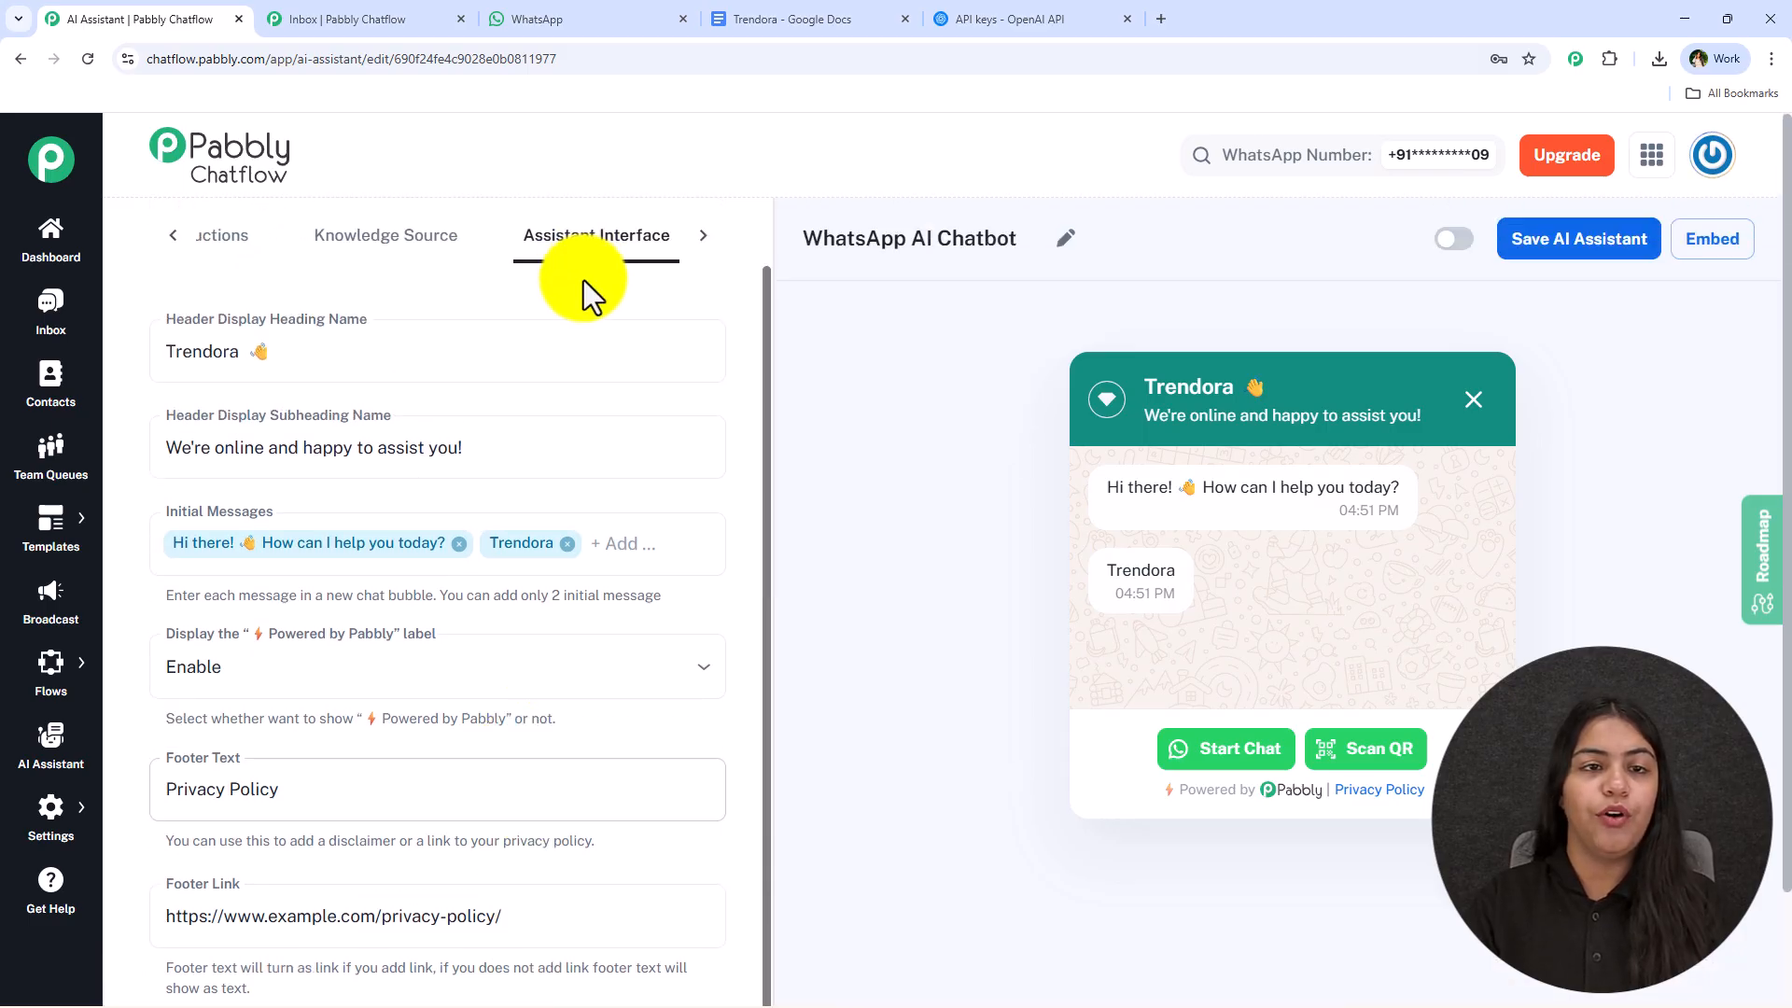
{"action": "left_click", "coordinate": [689, 256]}
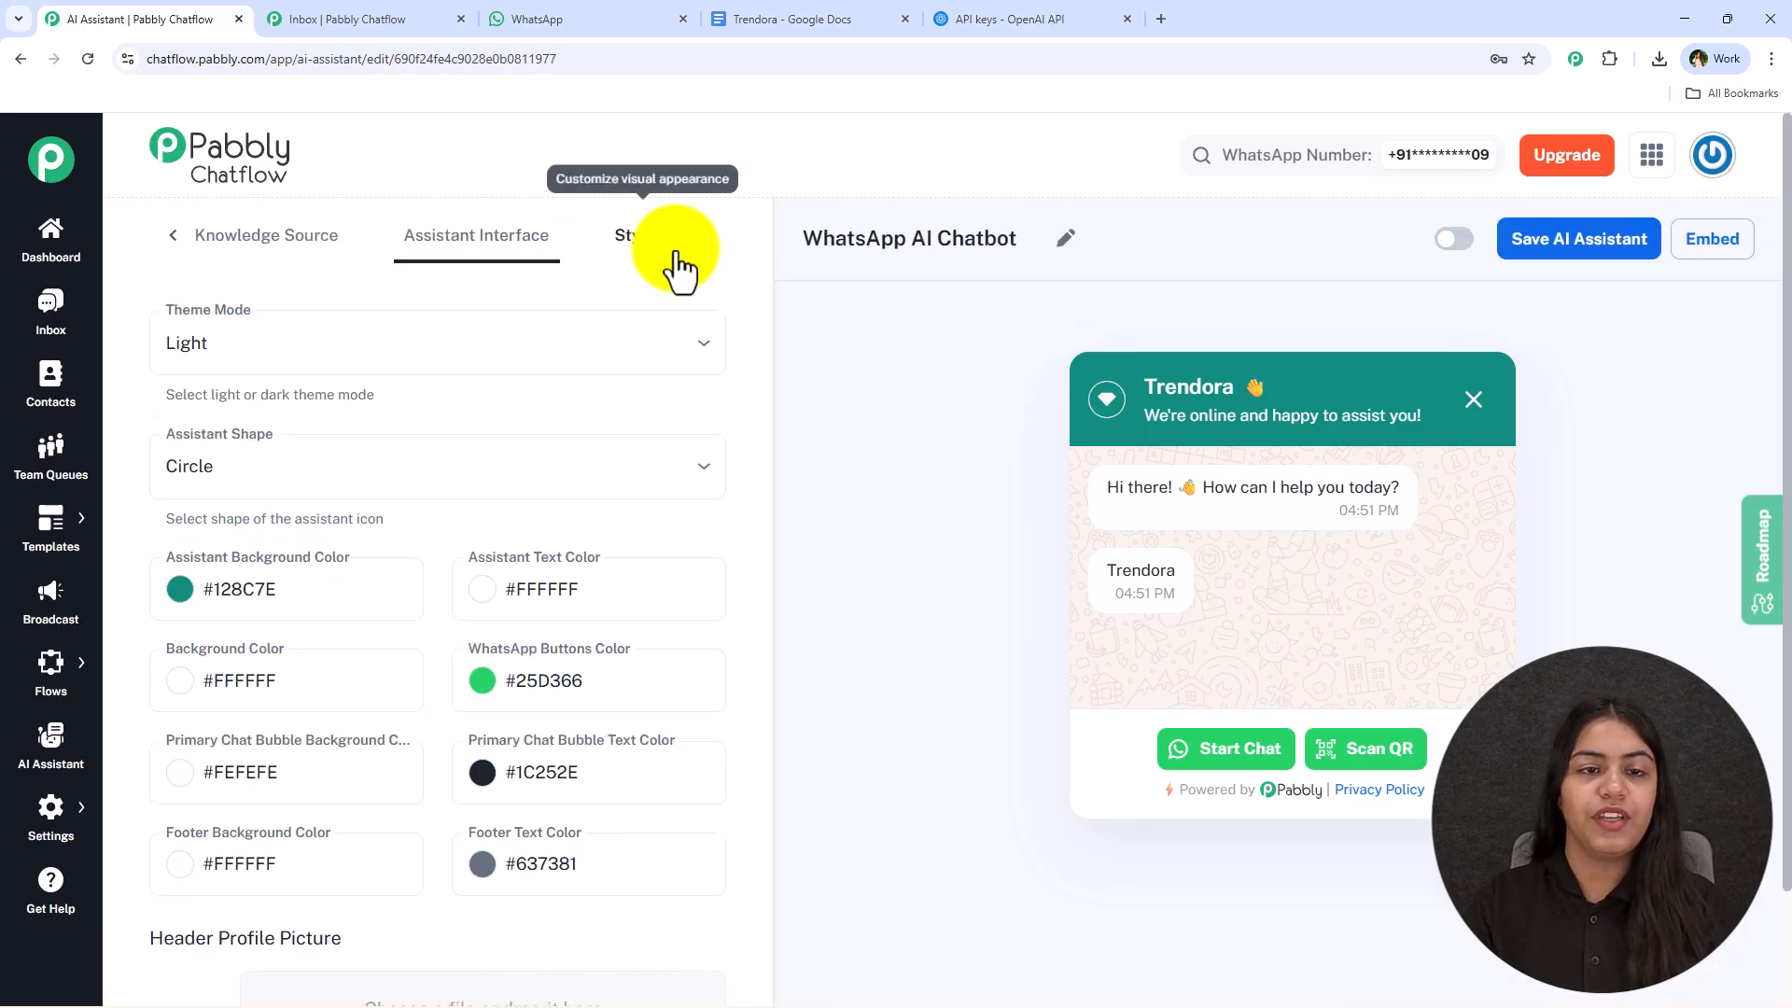
{"action": "left_click", "coordinate": [439, 343]}
{"action": "left_click", "coordinate": [360, 446]}
Step: Set the assistant shape to Rounded Square after trying Square, and collapse and reopen the chat preview to see the icon
{"action": "left_click", "coordinate": [352, 483]}
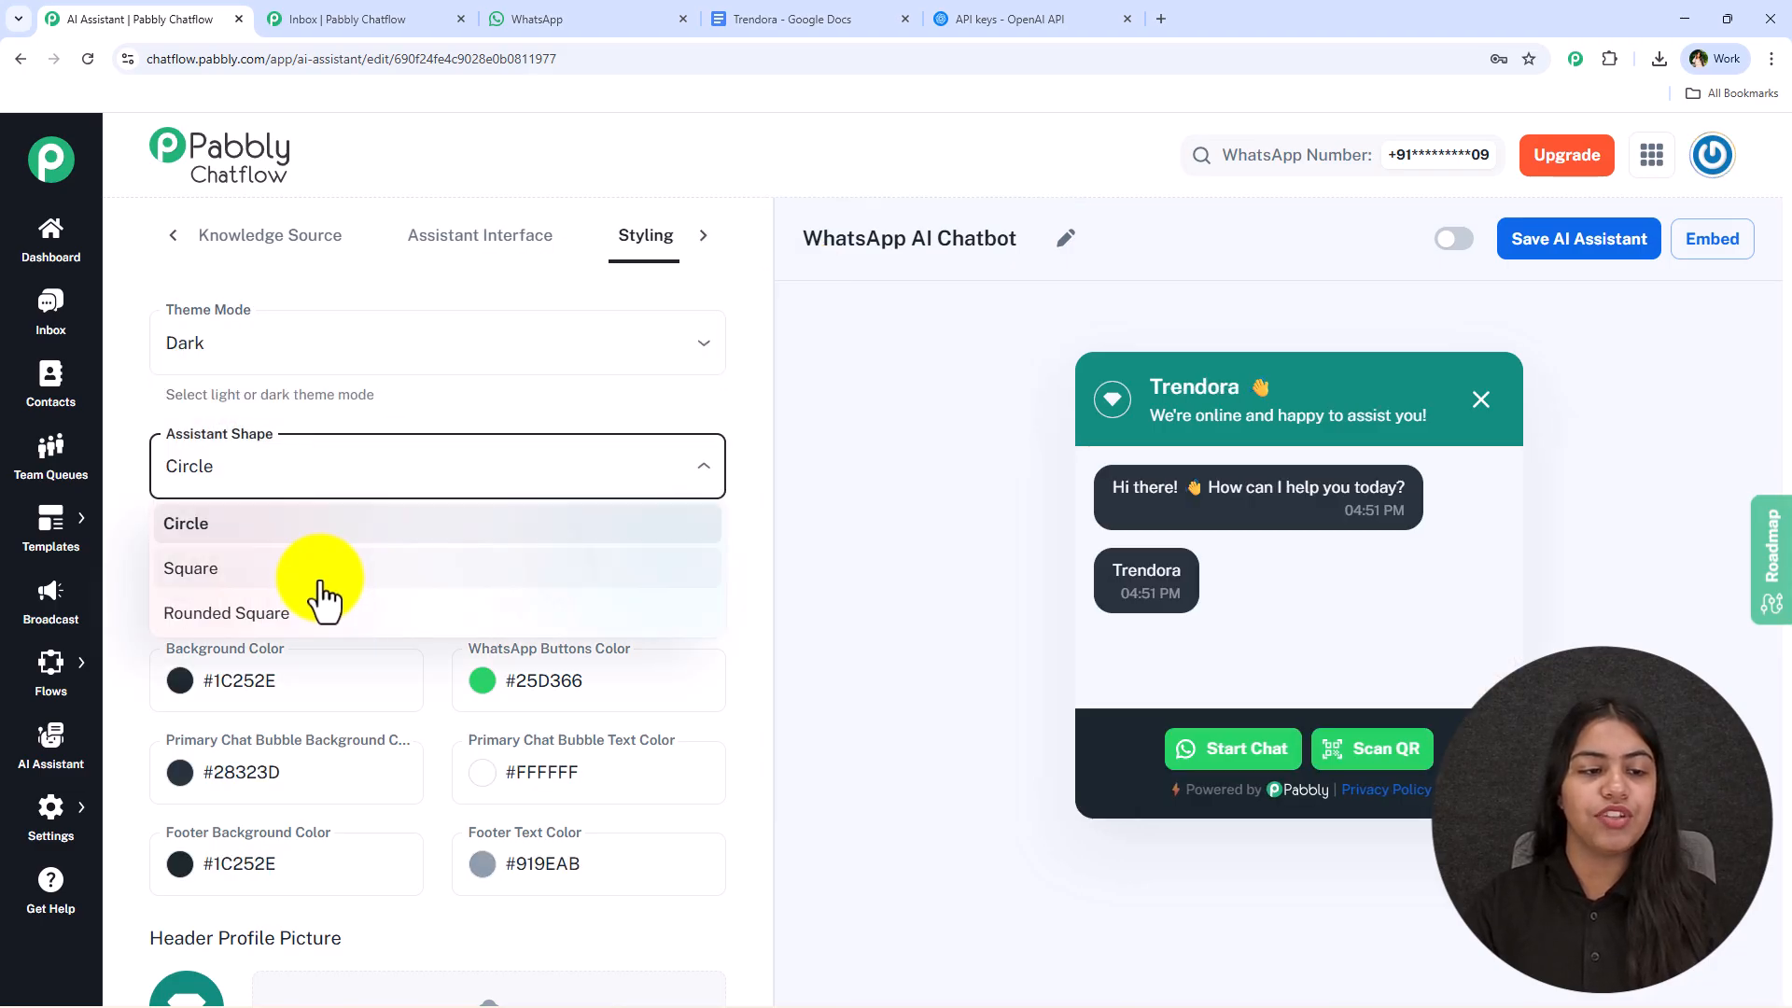
{"action": "left_click", "coordinate": [320, 567]}
{"action": "left_click", "coordinate": [532, 481]}
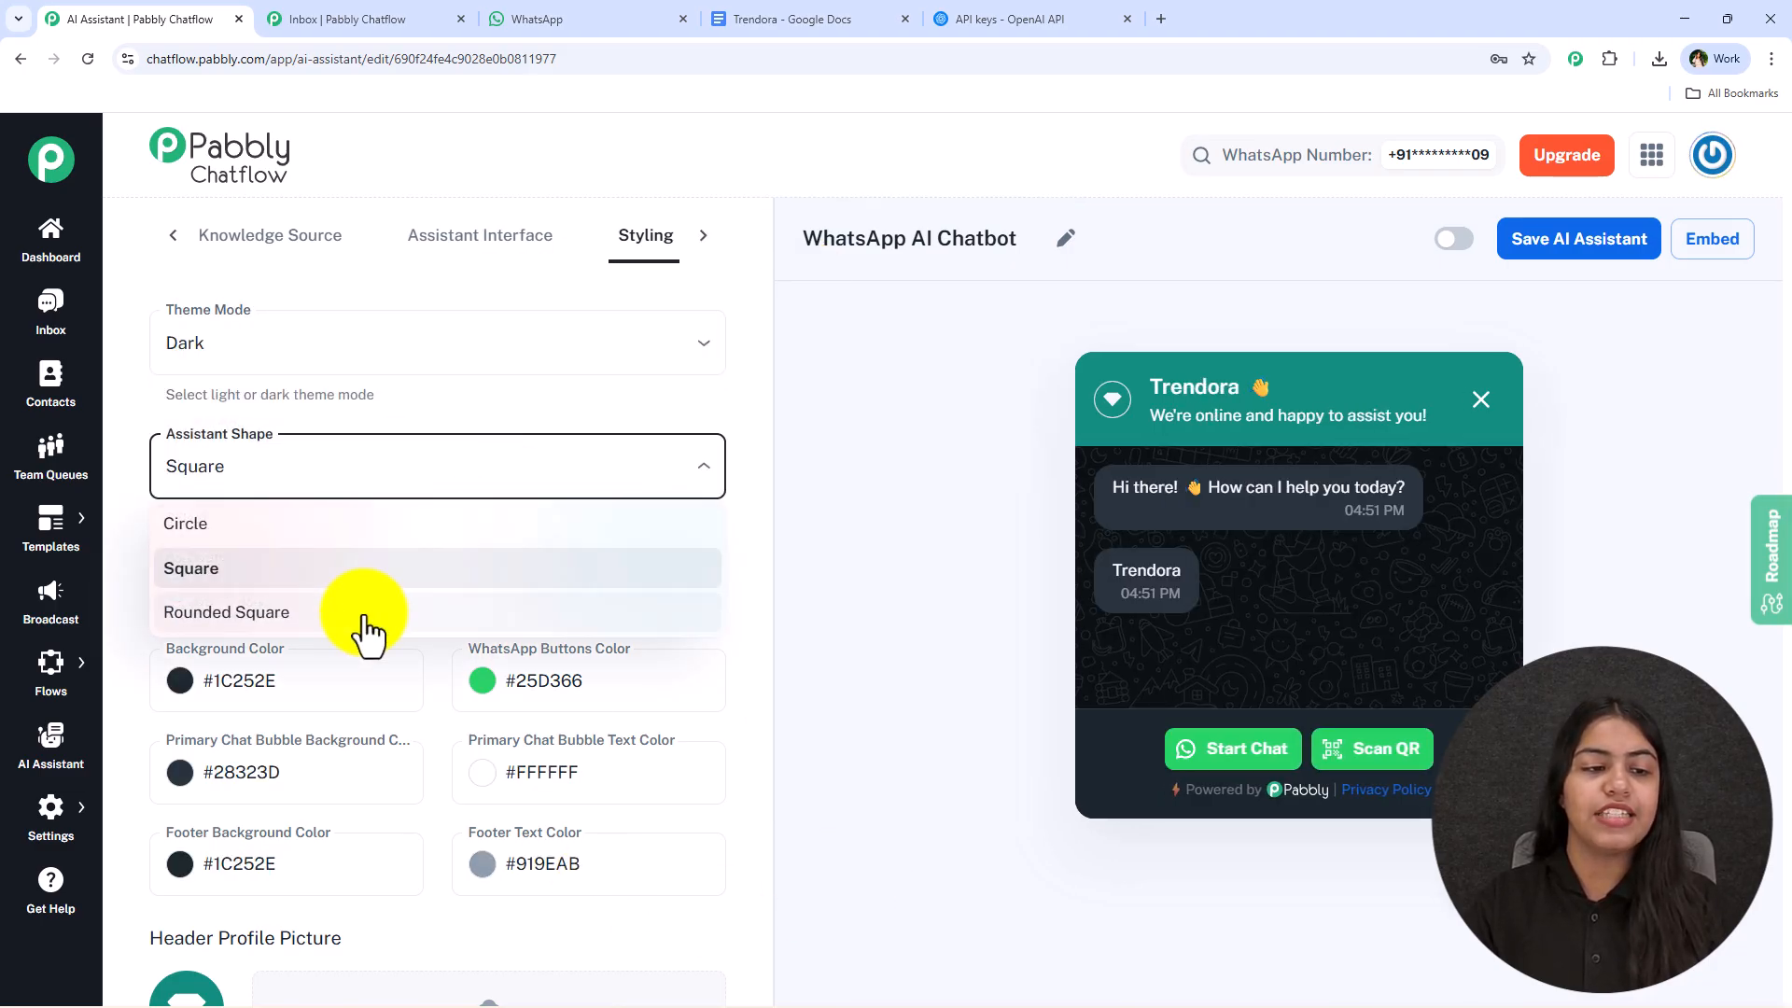
{"action": "left_click", "coordinate": [362, 616]}
{"action": "scroll", "coordinate": [374, 658], "scroll_direction": "down", "scroll_amount": 2}
{"action": "scroll", "coordinate": [380, 652], "scroll_direction": "up", "scroll_amount": 2}
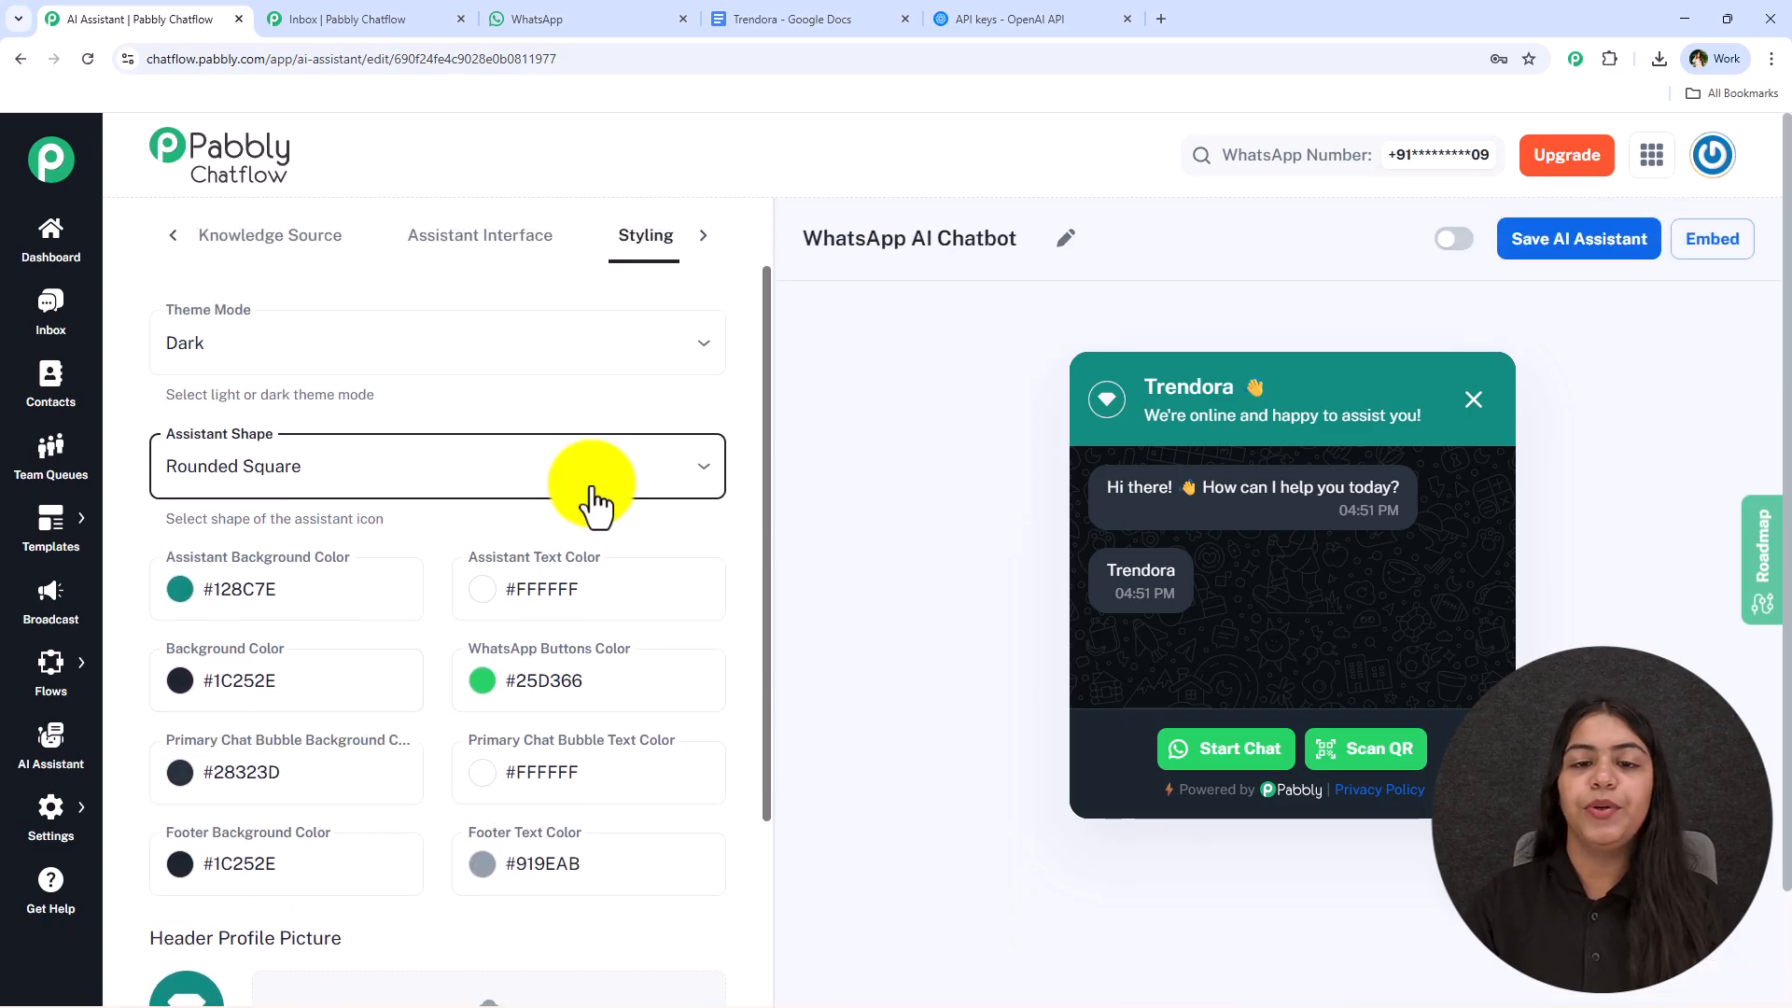
{"action": "left_click", "coordinate": [1486, 864]}
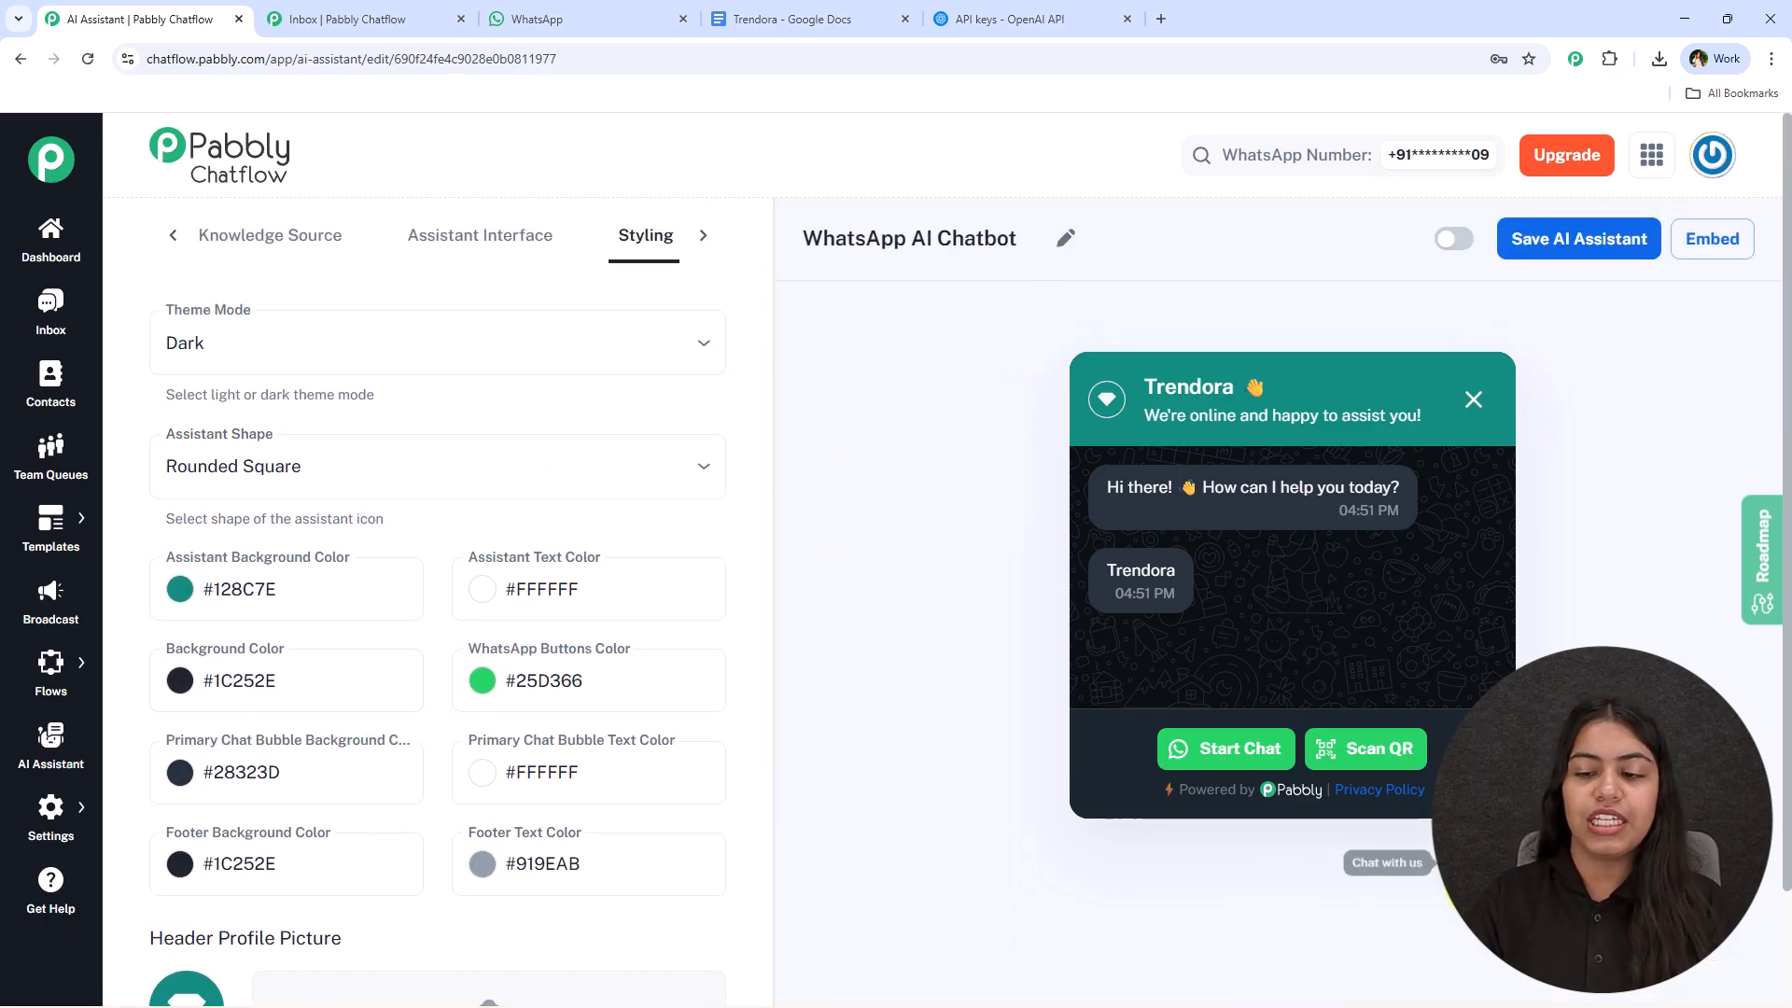
{"action": "left_click", "coordinate": [1486, 864]}
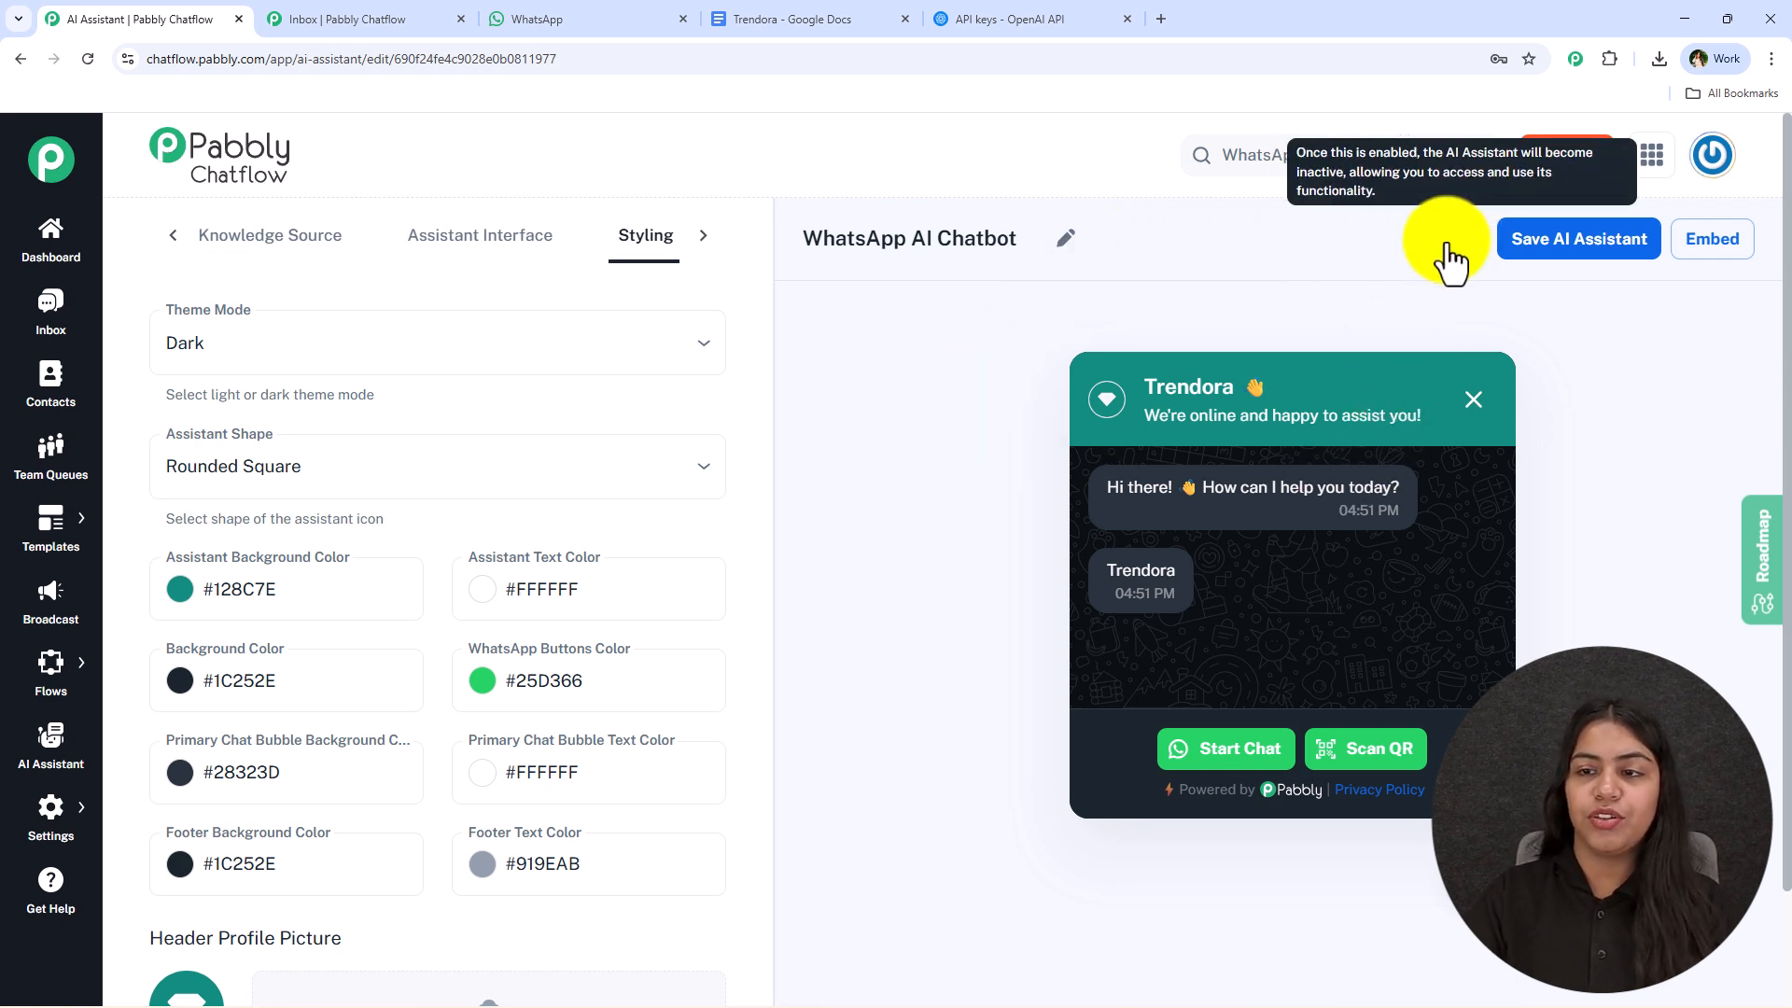
Step: Enable and save the AI assistant, view its website embed script, and close the embed window
{"action": "left_click", "coordinate": [1546, 249]}
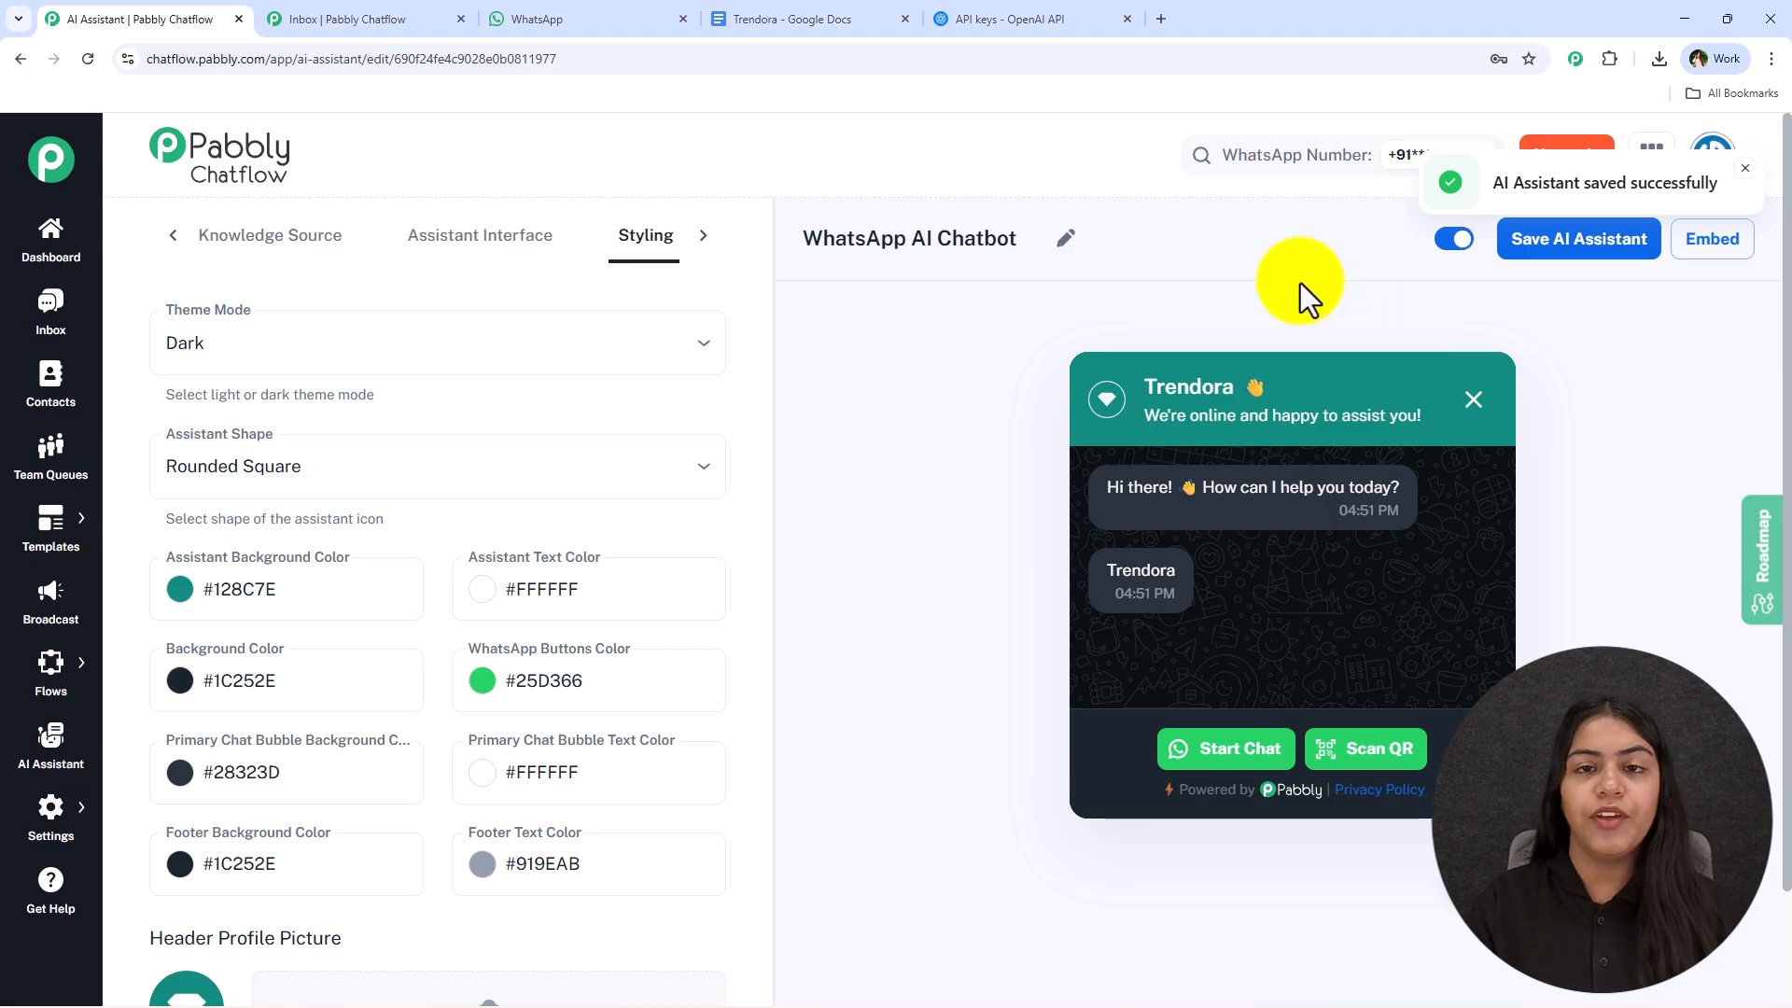
{"action": "left_click", "coordinate": [1720, 250]}
{"action": "left_click_drag", "start_coordinate": [864, 712], "coordinate": [635, 448]}
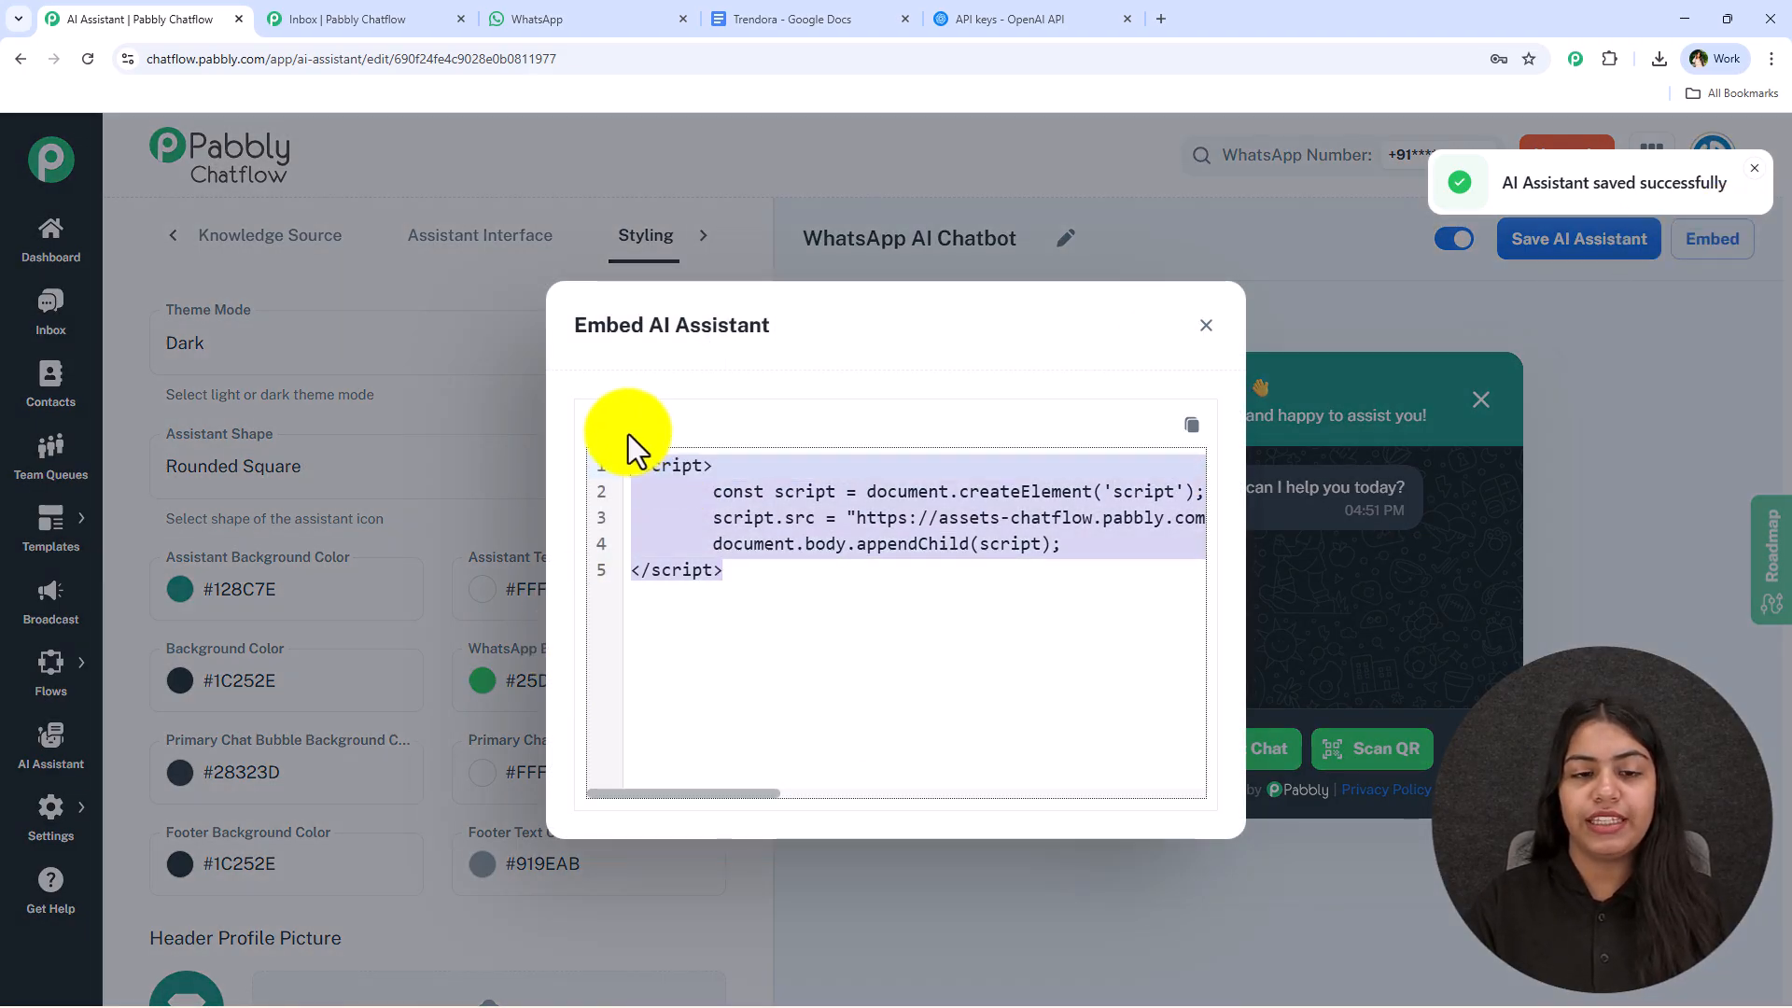
{"action": "left_click", "coordinate": [1210, 348]}
Step: Collapse and reopen the chat widget preview, and review the User First Message in the Assistant Interface settings
{"action": "left_click", "coordinate": [1484, 863]}
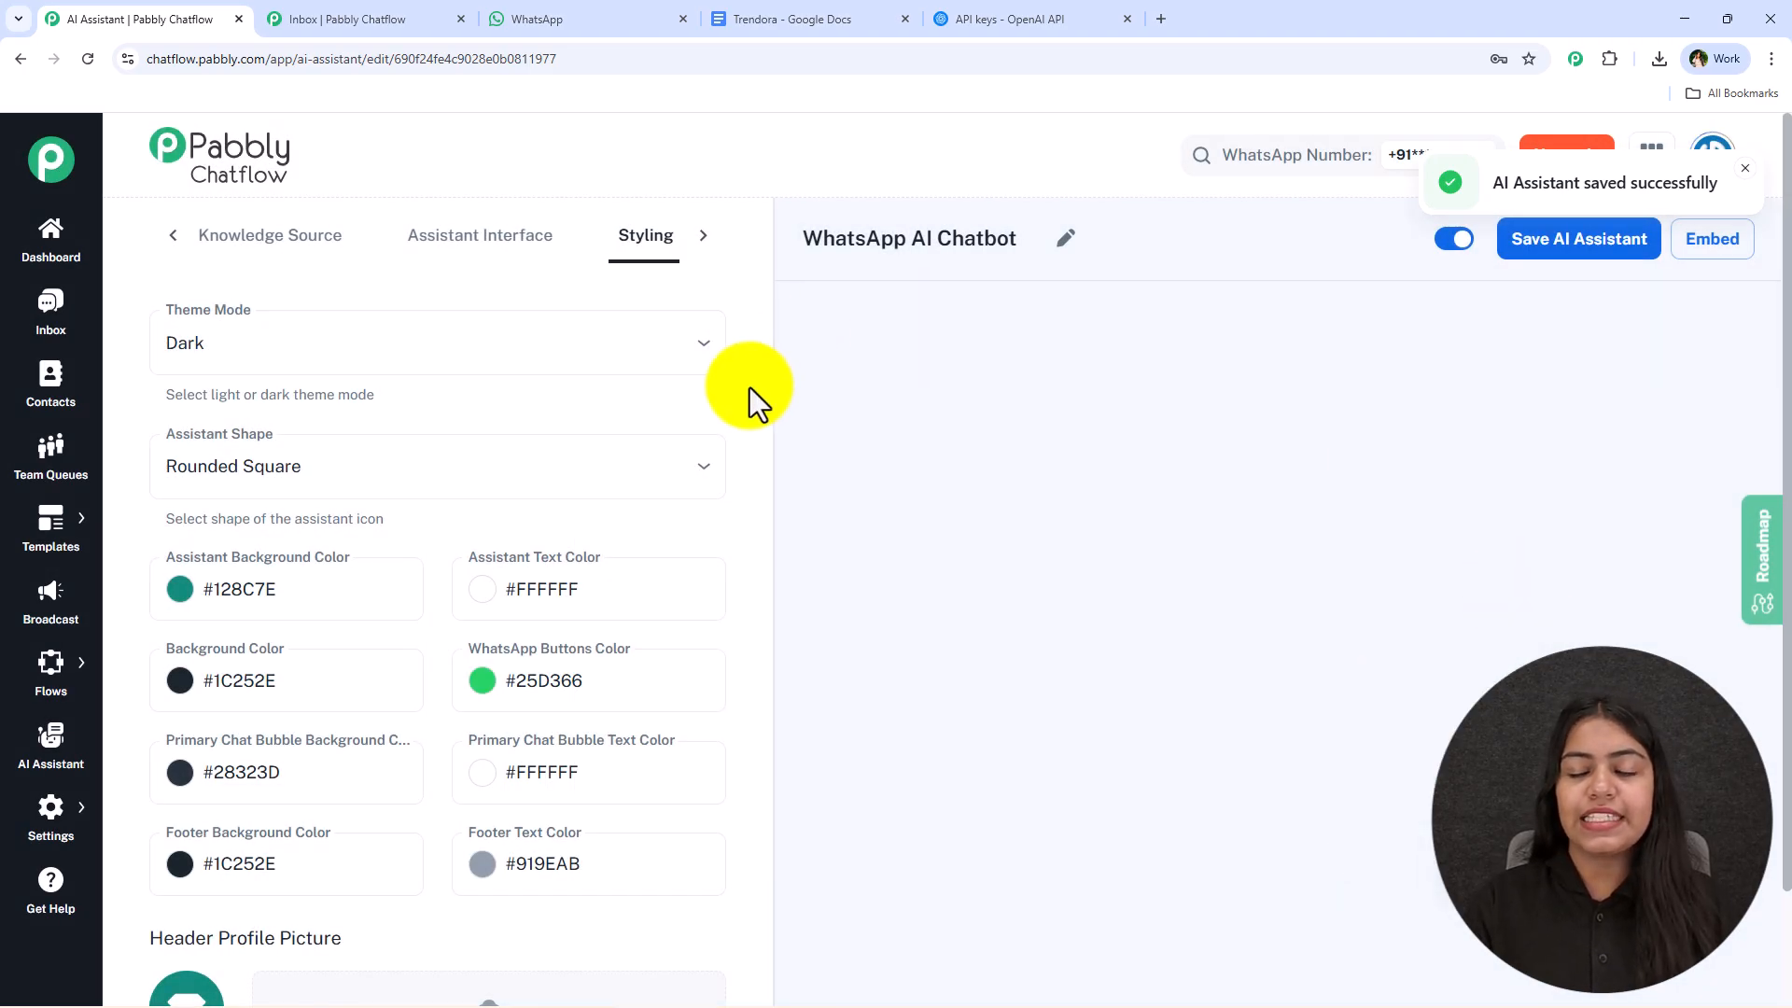
{"action": "left_click", "coordinate": [1488, 863]}
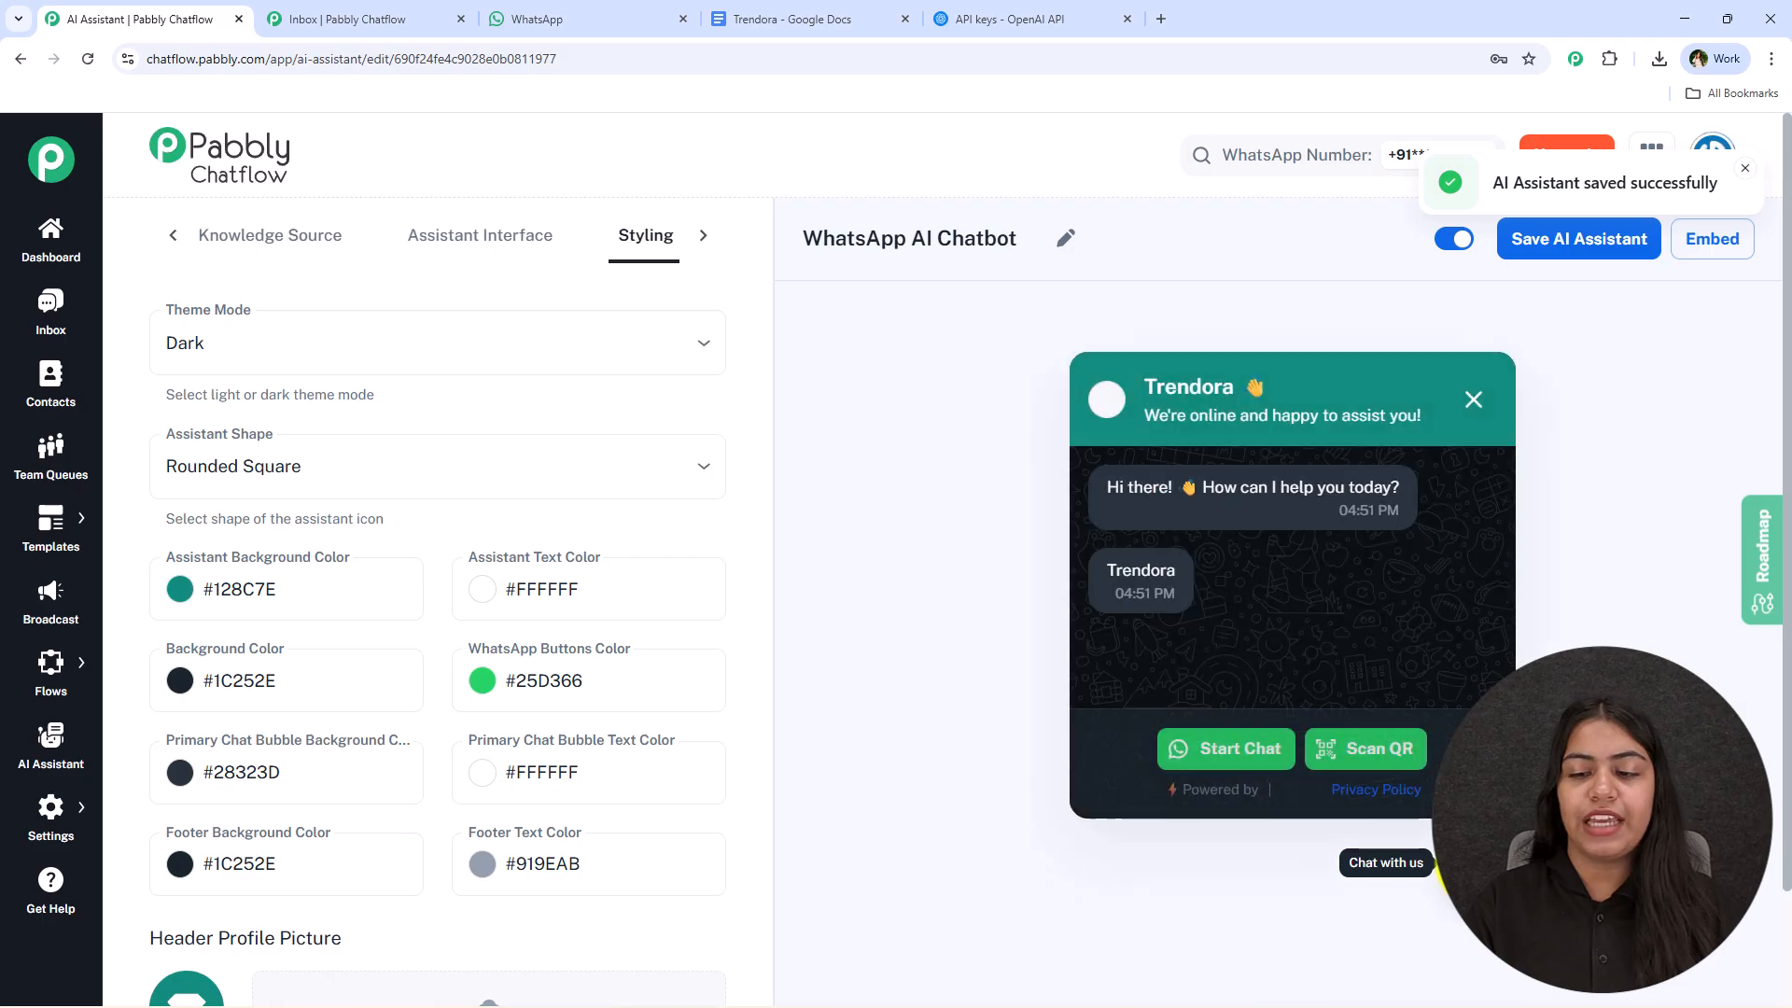
{"action": "left_click", "coordinate": [439, 250]}
{"action": "scroll", "coordinate": [500, 620], "scroll_direction": "down", "scroll_amount": 1}
{"action": "scroll", "coordinate": [406, 654], "scroll_direction": "down", "scroll_amount": 1}
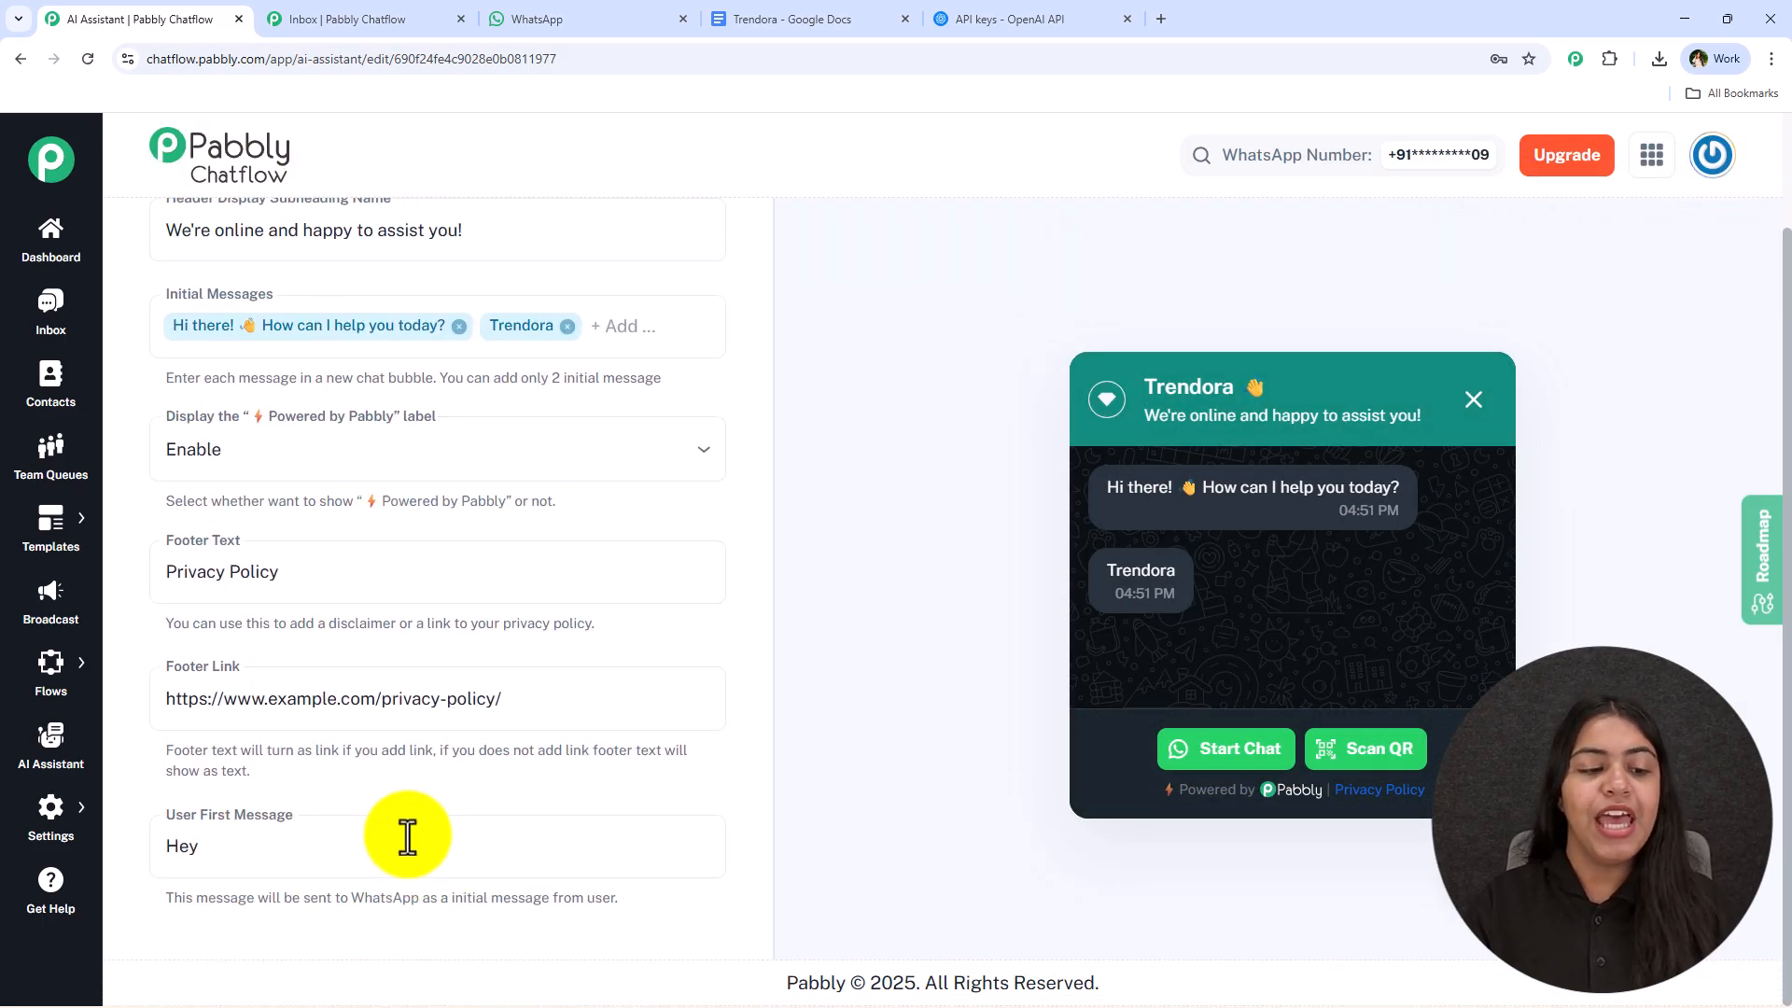
{"action": "left_click", "coordinate": [163, 854]}
{"action": "left_click_drag", "start_coordinate": [164, 854], "coordinate": [383, 838]}
{"action": "left_click", "coordinate": [737, 789]}
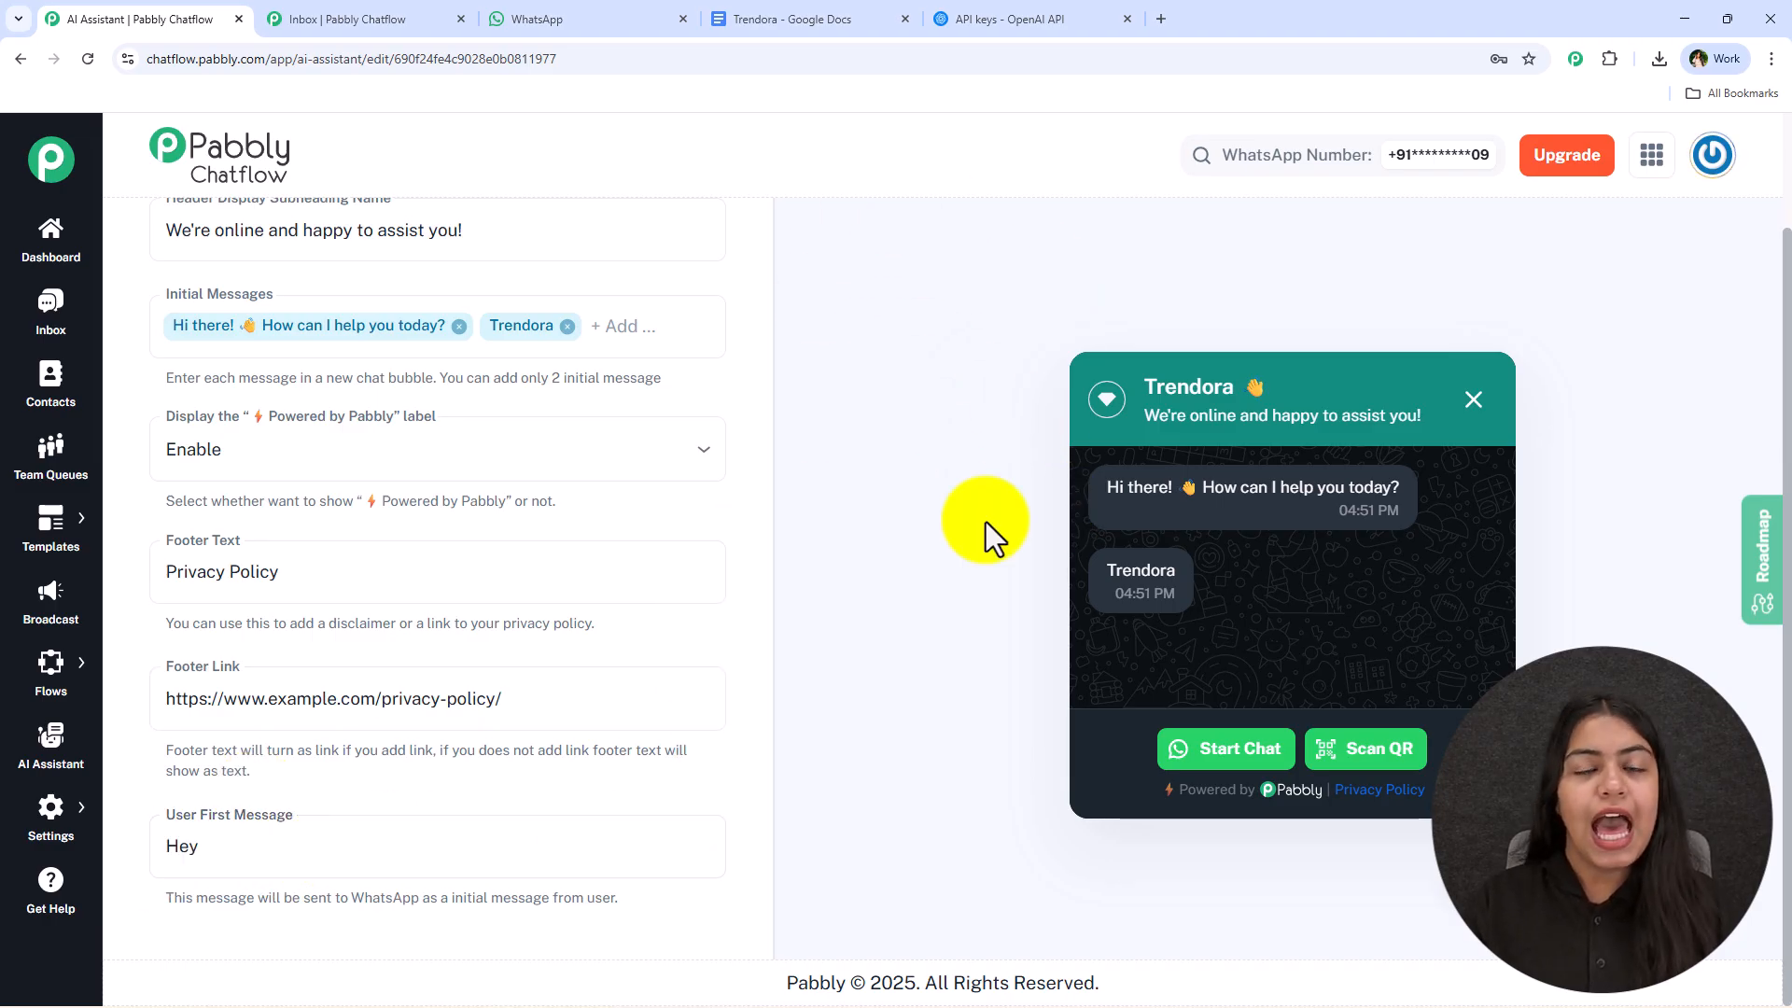
Step: Enable the AI assistant for the open Inbox conversation, choosing WhatsApp AI Chatbot and saving the selection
{"action": "scroll", "coordinate": [696, 465], "scroll_direction": "up", "scroll_amount": 2}
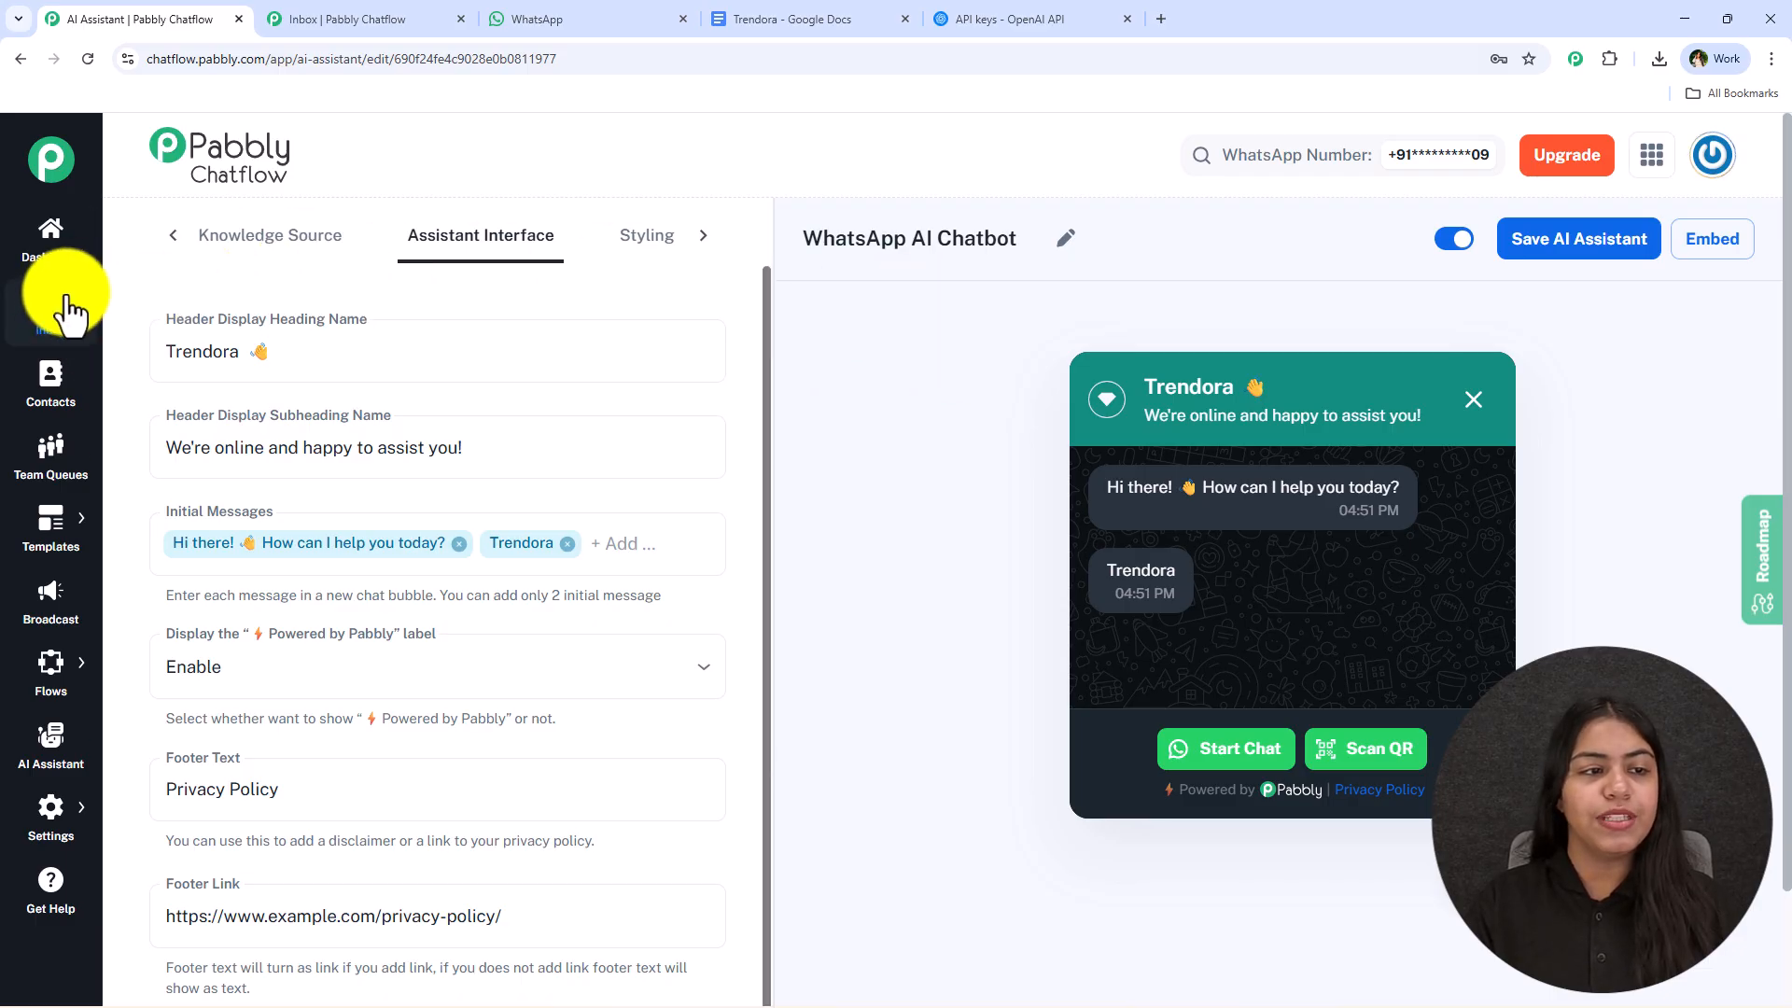
{"action": "left_click", "coordinate": [298, 19]}
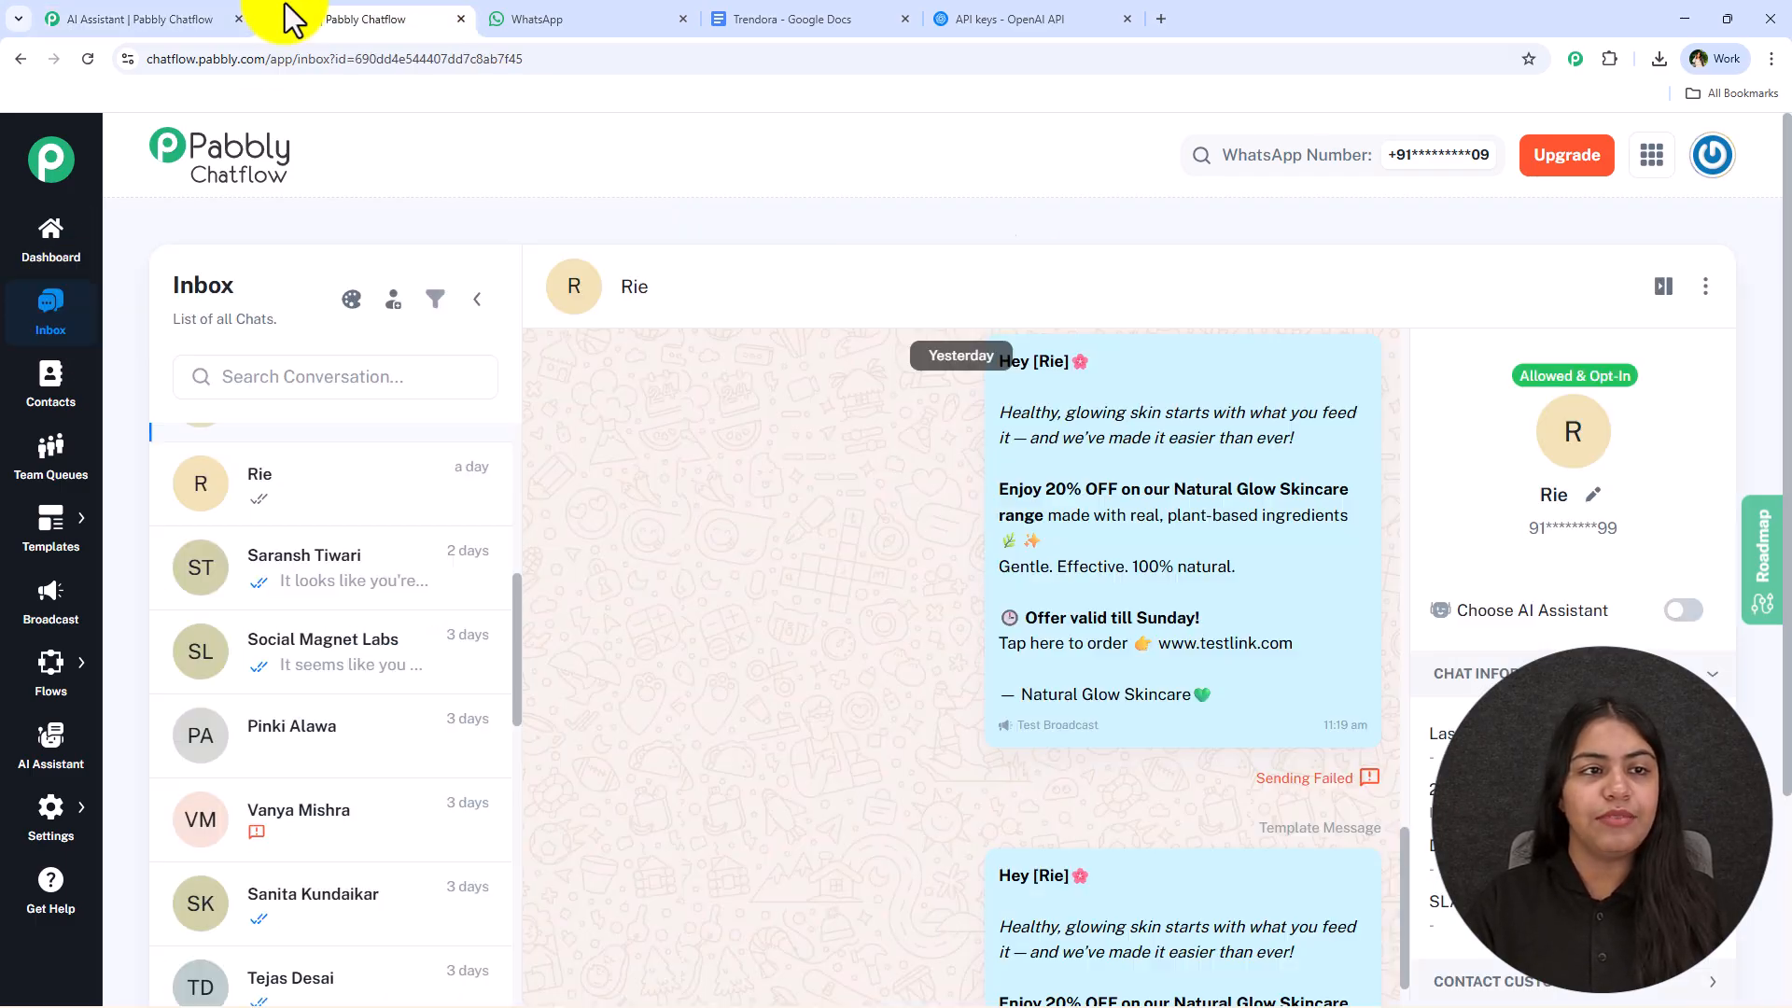
{"action": "left_click", "coordinate": [1664, 618]}
{"action": "left_click", "coordinate": [793, 490]}
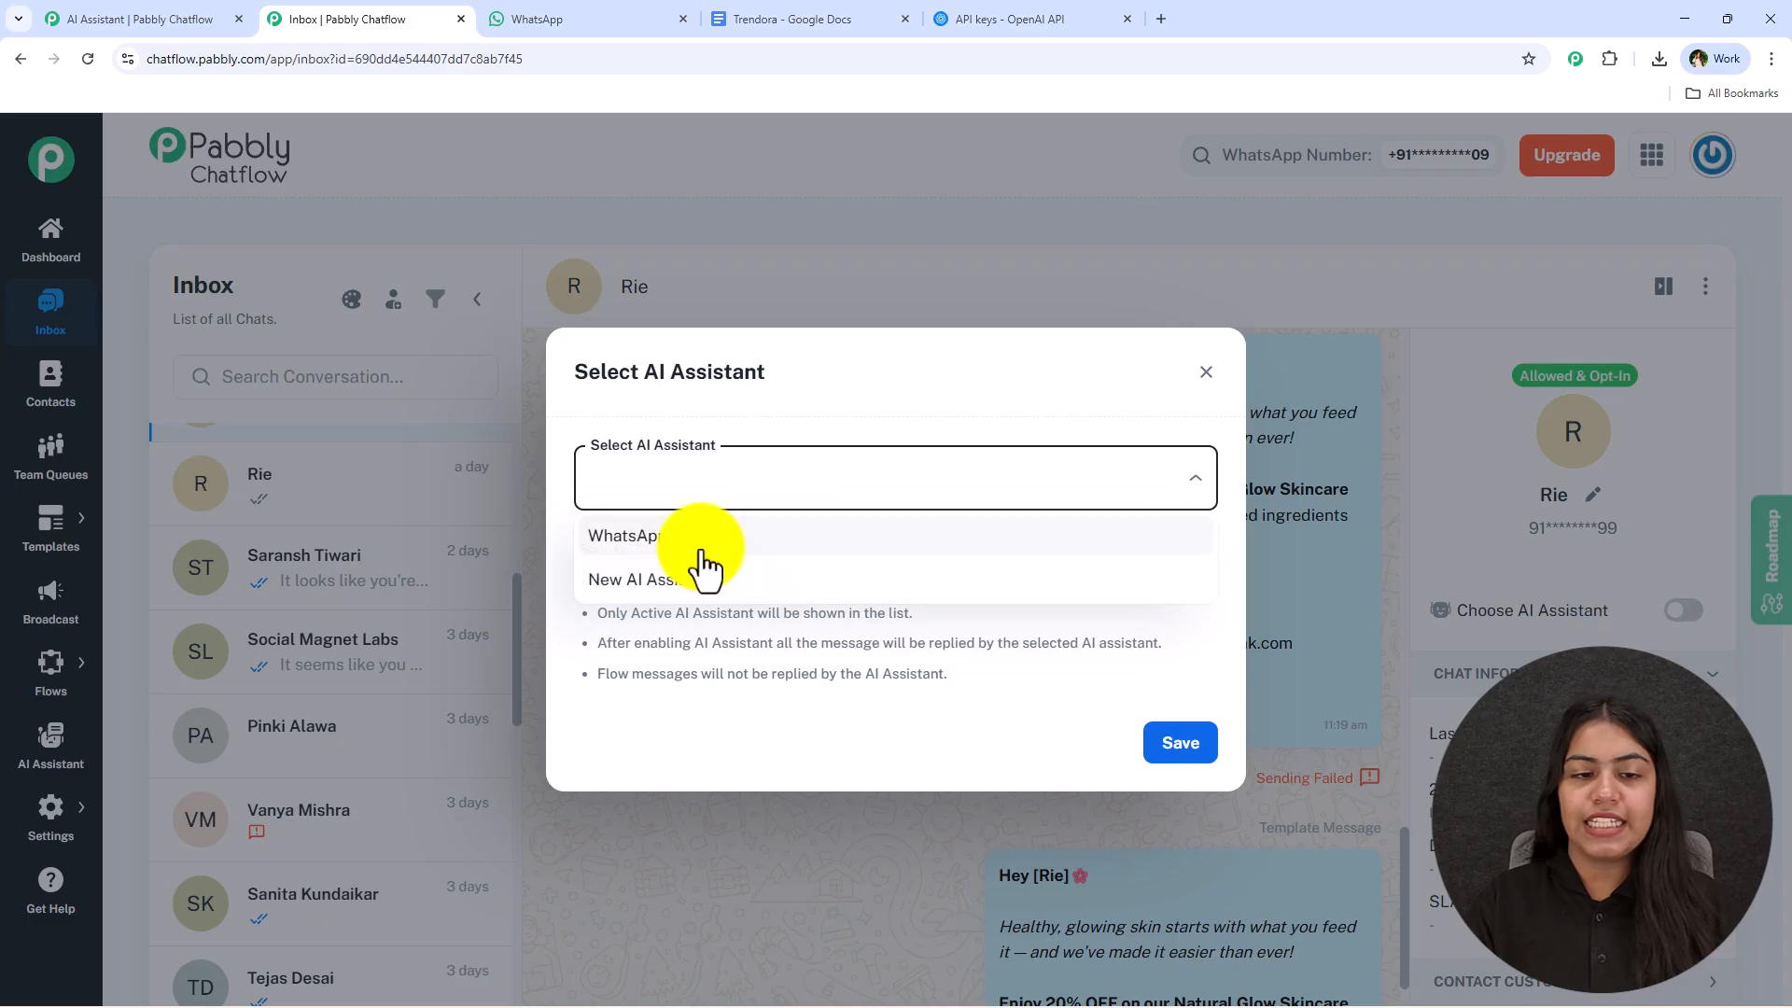
{"action": "left_click", "coordinate": [644, 535]}
{"action": "left_click", "coordinate": [1204, 744]}
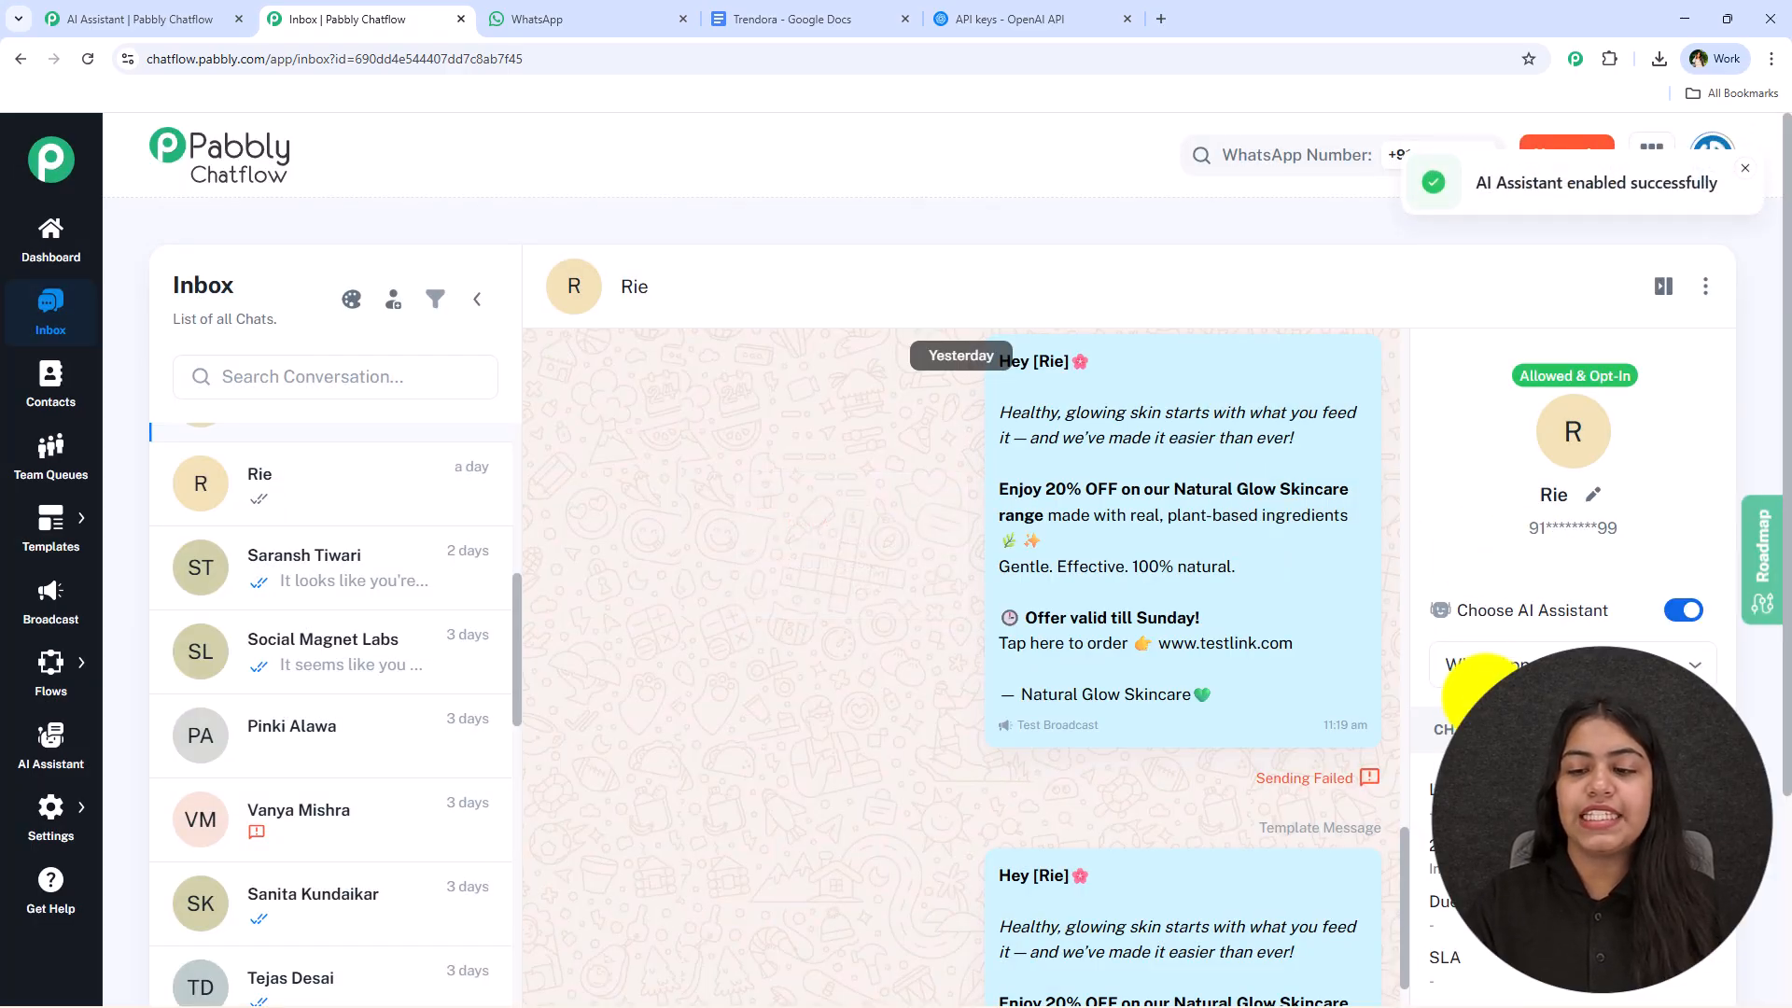
Step: Open the Inbox Settings and enable AI Auto Replies in the AI Auto-Reply Settings section
{"action": "mouse_move", "coordinate": [49, 845]}
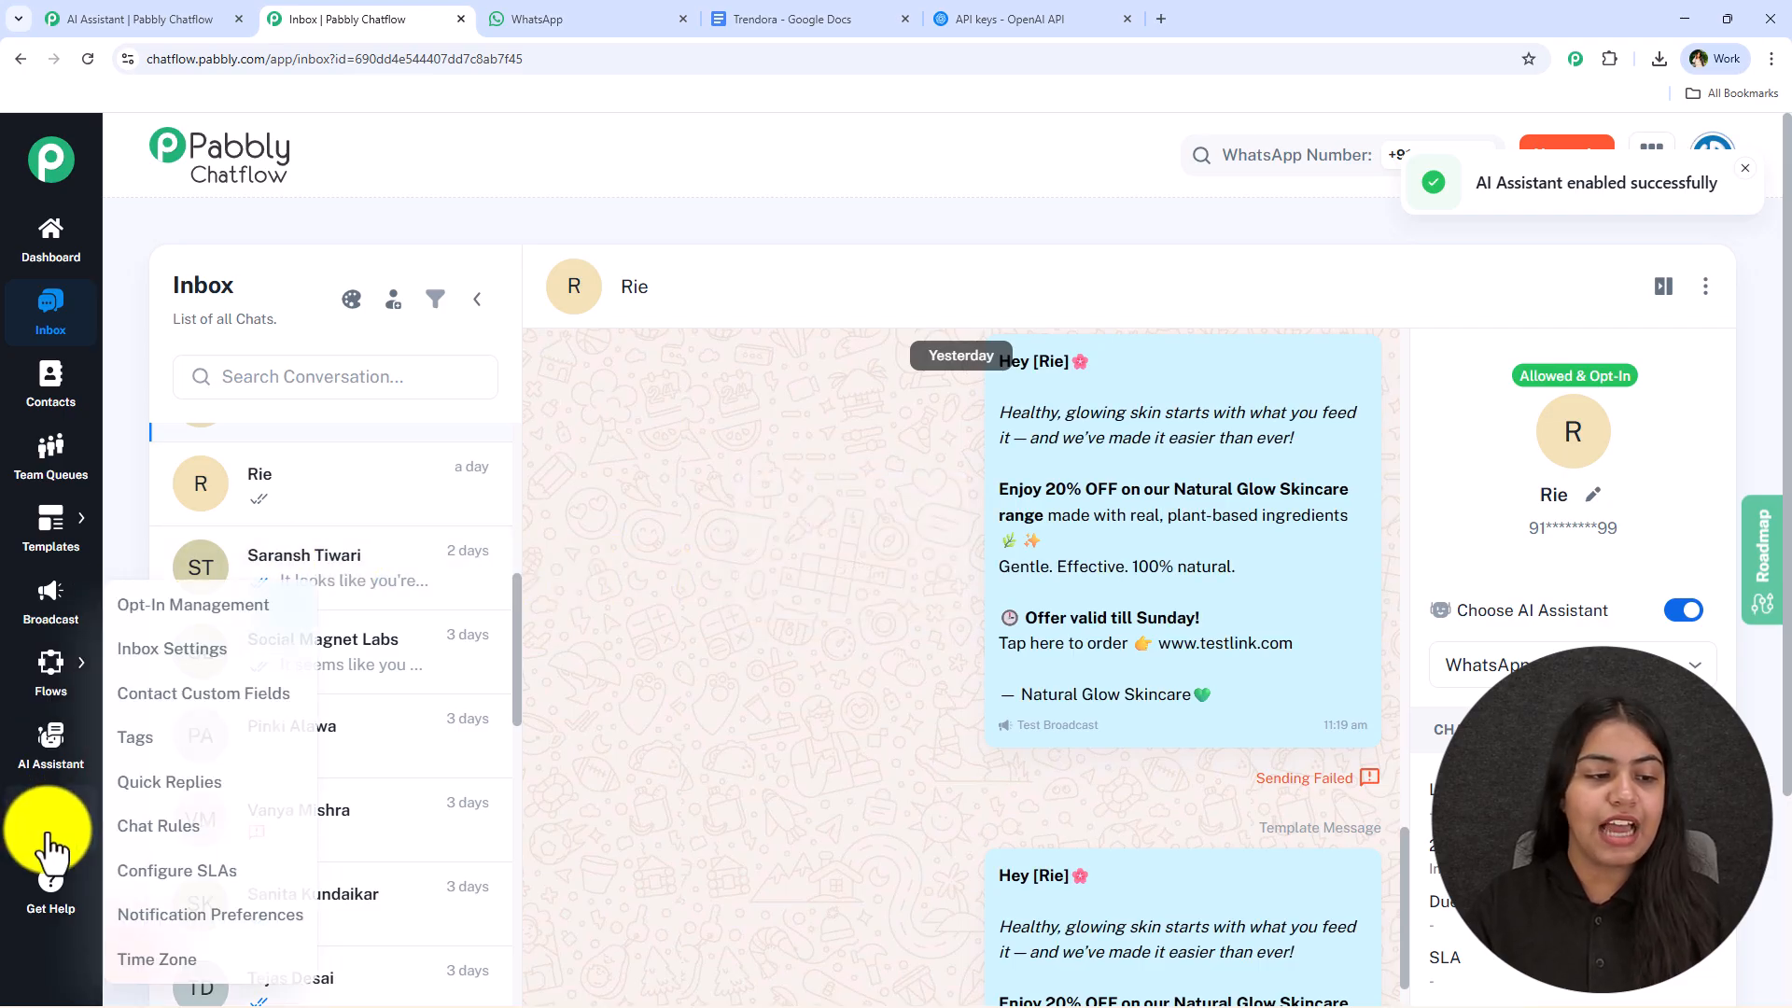
{"action": "left_click", "coordinate": [185, 653]}
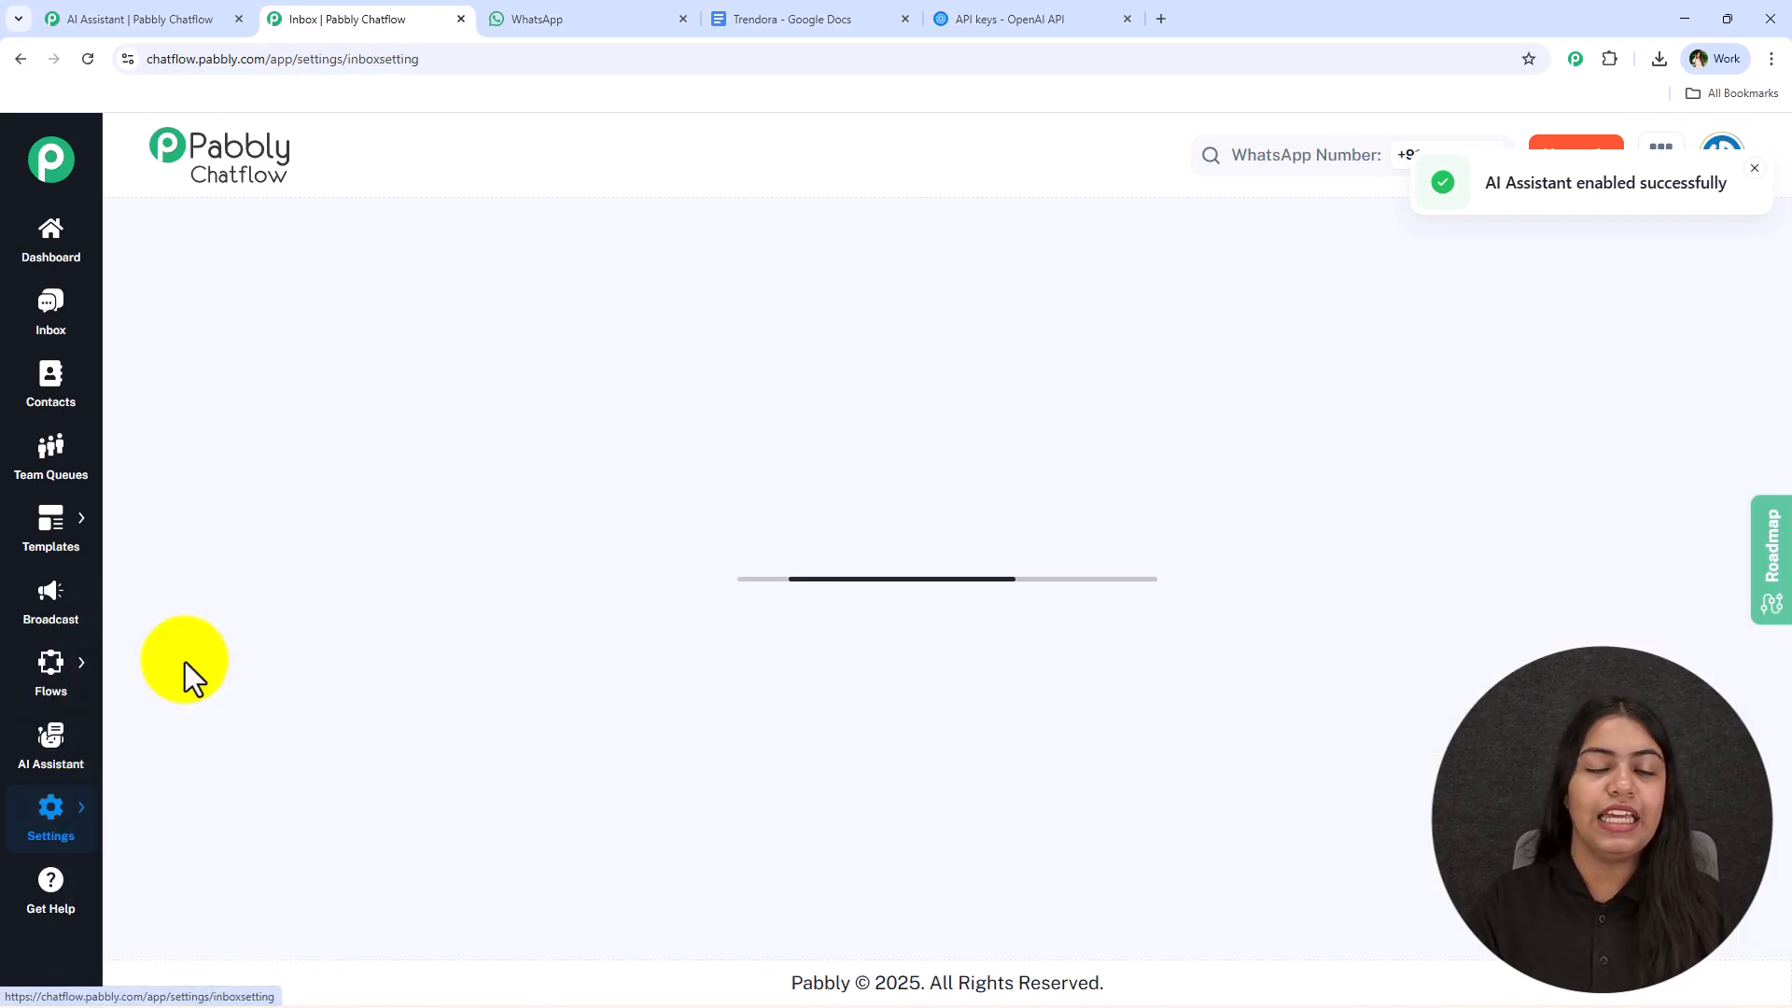
{"action": "scroll", "coordinate": [513, 607], "scroll_direction": "down", "scroll_amount": 10}
{"action": "scroll", "coordinate": [513, 607], "scroll_direction": "down", "scroll_amount": 5}
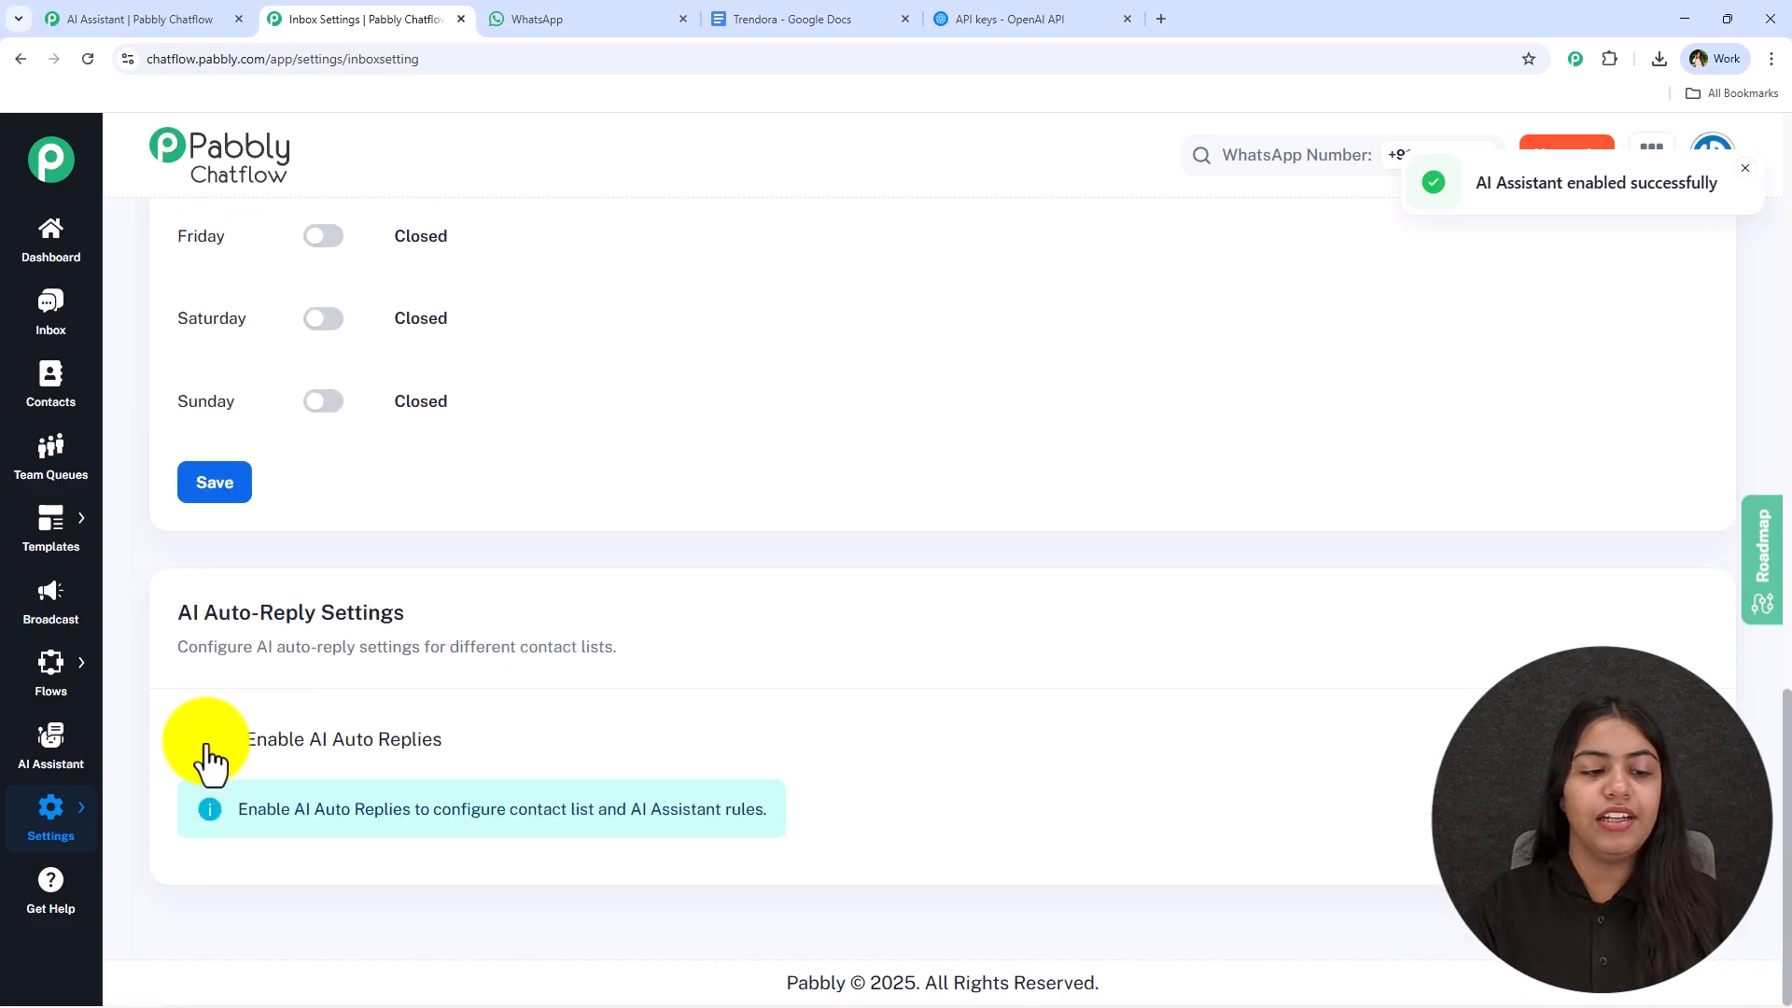
{"action": "scroll", "coordinate": [625, 619], "scroll_direction": "down", "scroll_amount": 3}
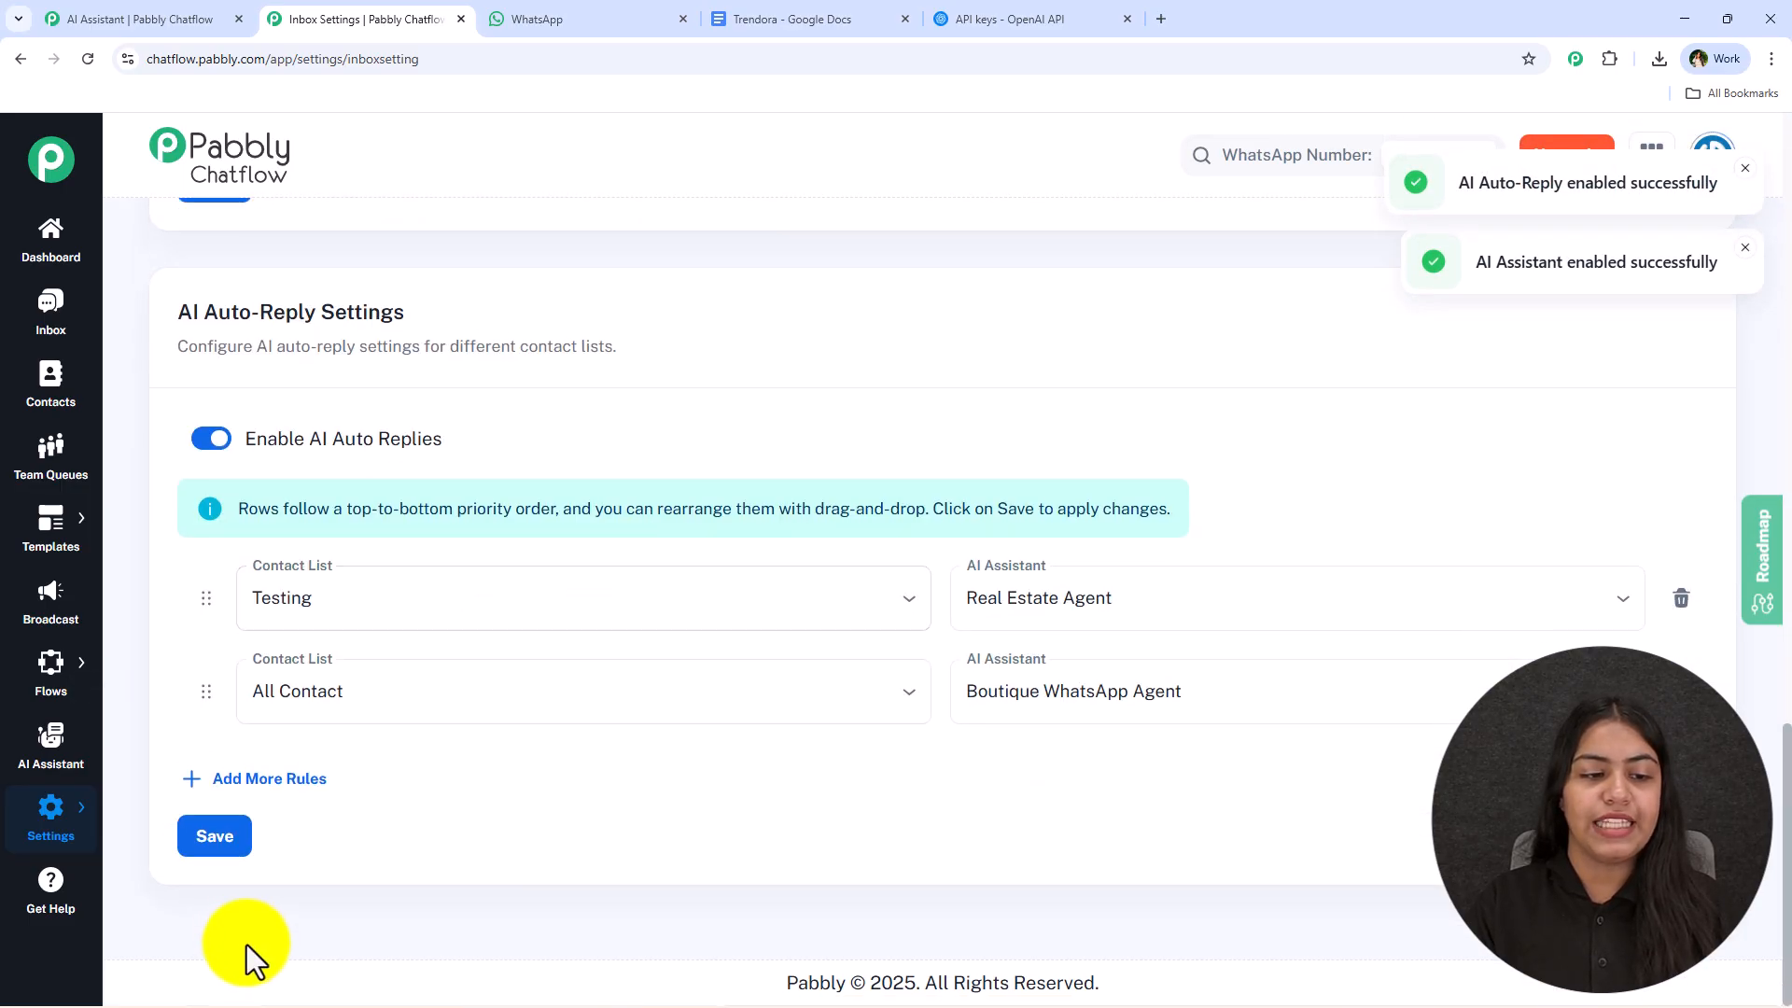
Step: Add a blank auto-reply rule and assign WhatsApp AI Chatbot to the All Contact rule
{"action": "left_click", "coordinate": [299, 782]}
{"action": "left_click", "coordinate": [350, 693]}
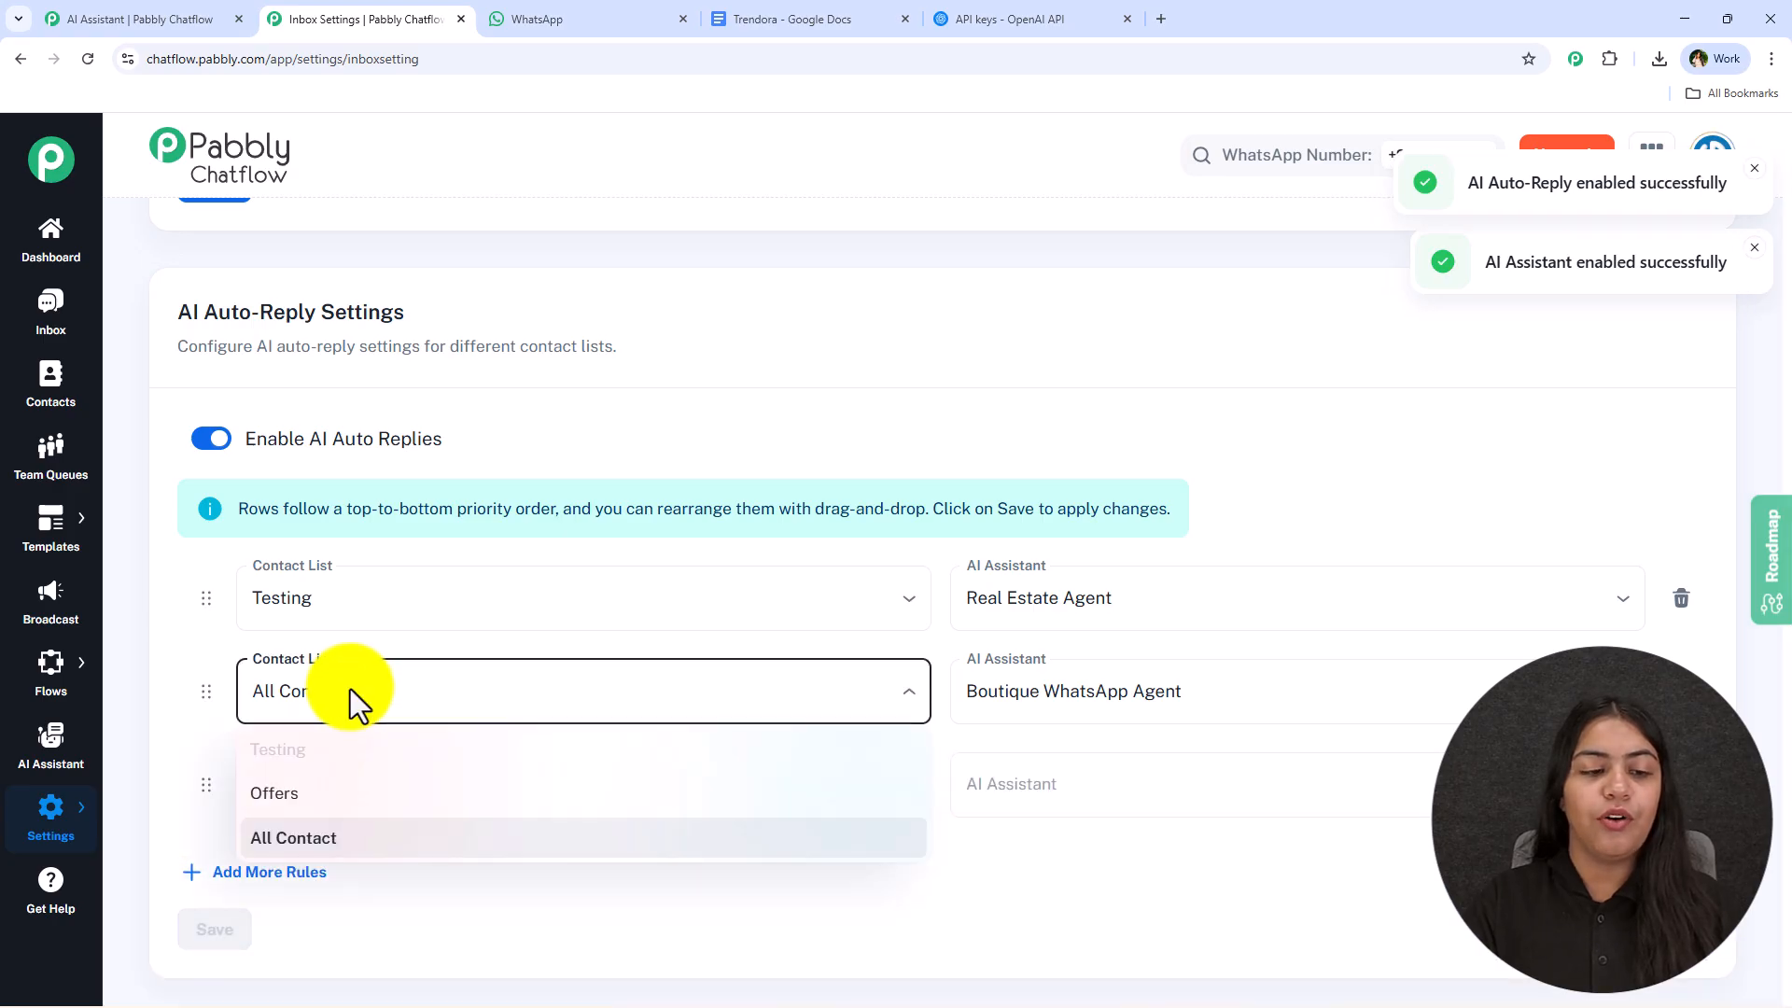
{"action": "left_click", "coordinate": [350, 863]}
{"action": "left_click", "coordinate": [809, 689]}
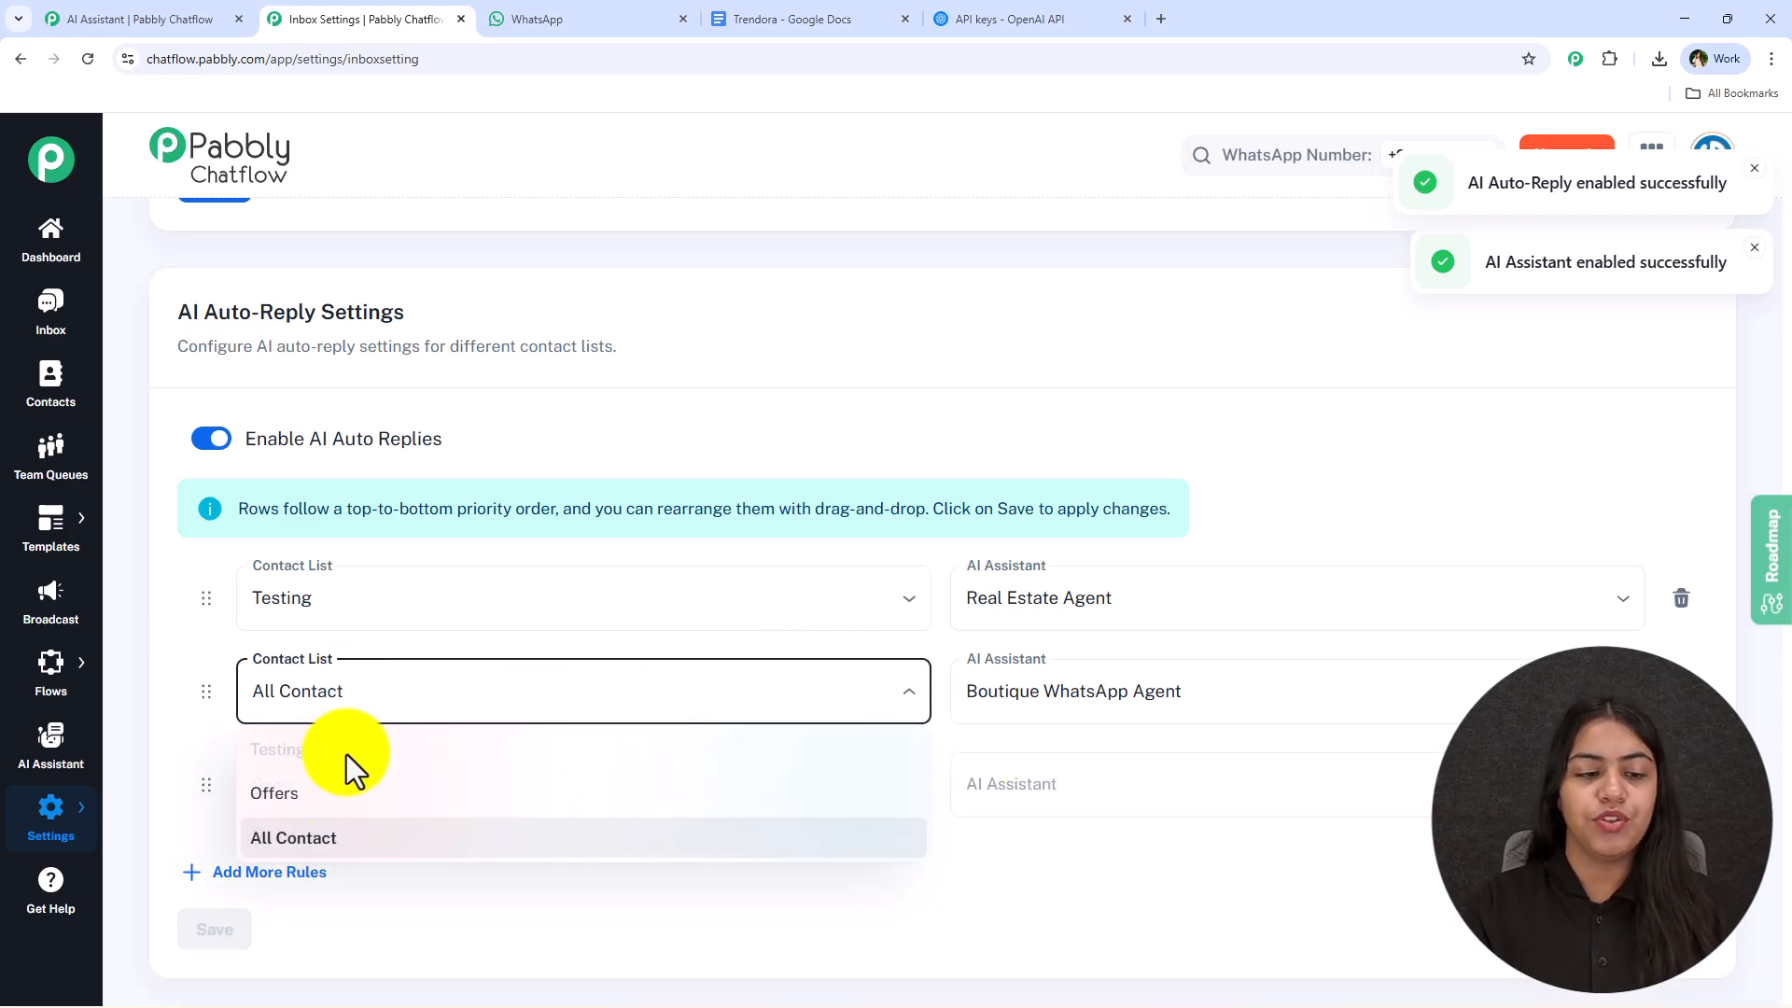
{"action": "left_click", "coordinate": [345, 864]}
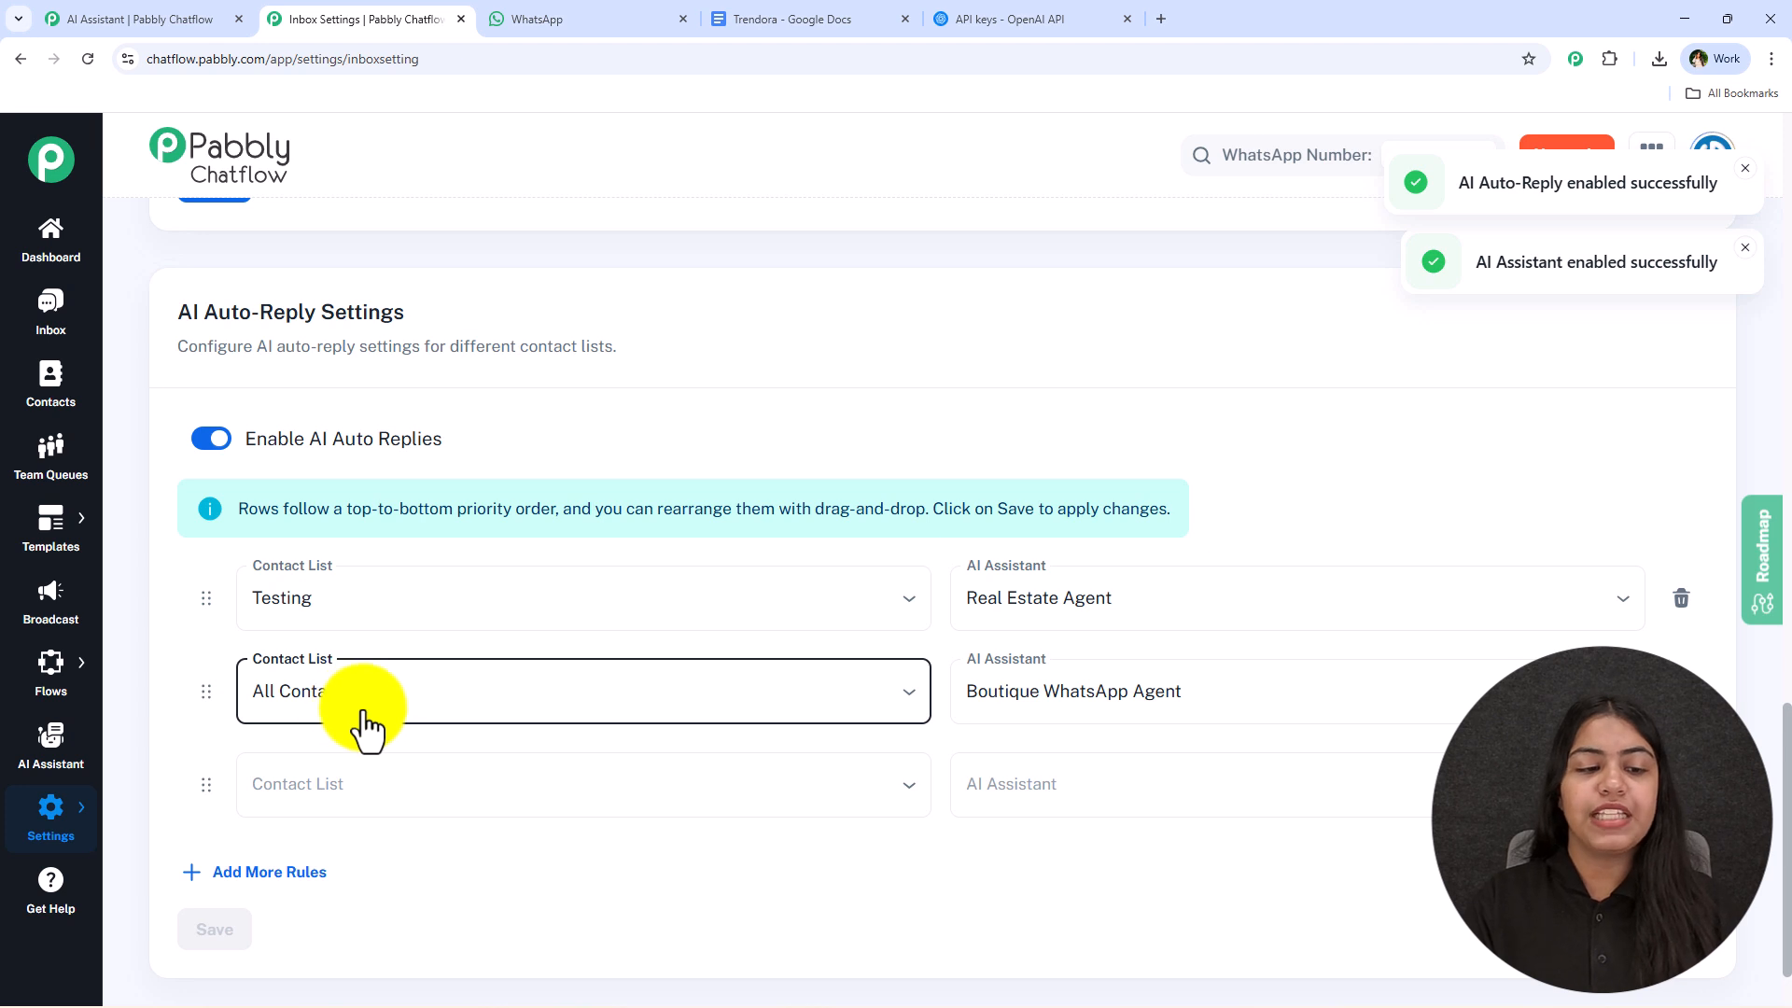
{"action": "left_click", "coordinate": [1270, 686]}
{"action": "left_click", "coordinate": [1082, 565]}
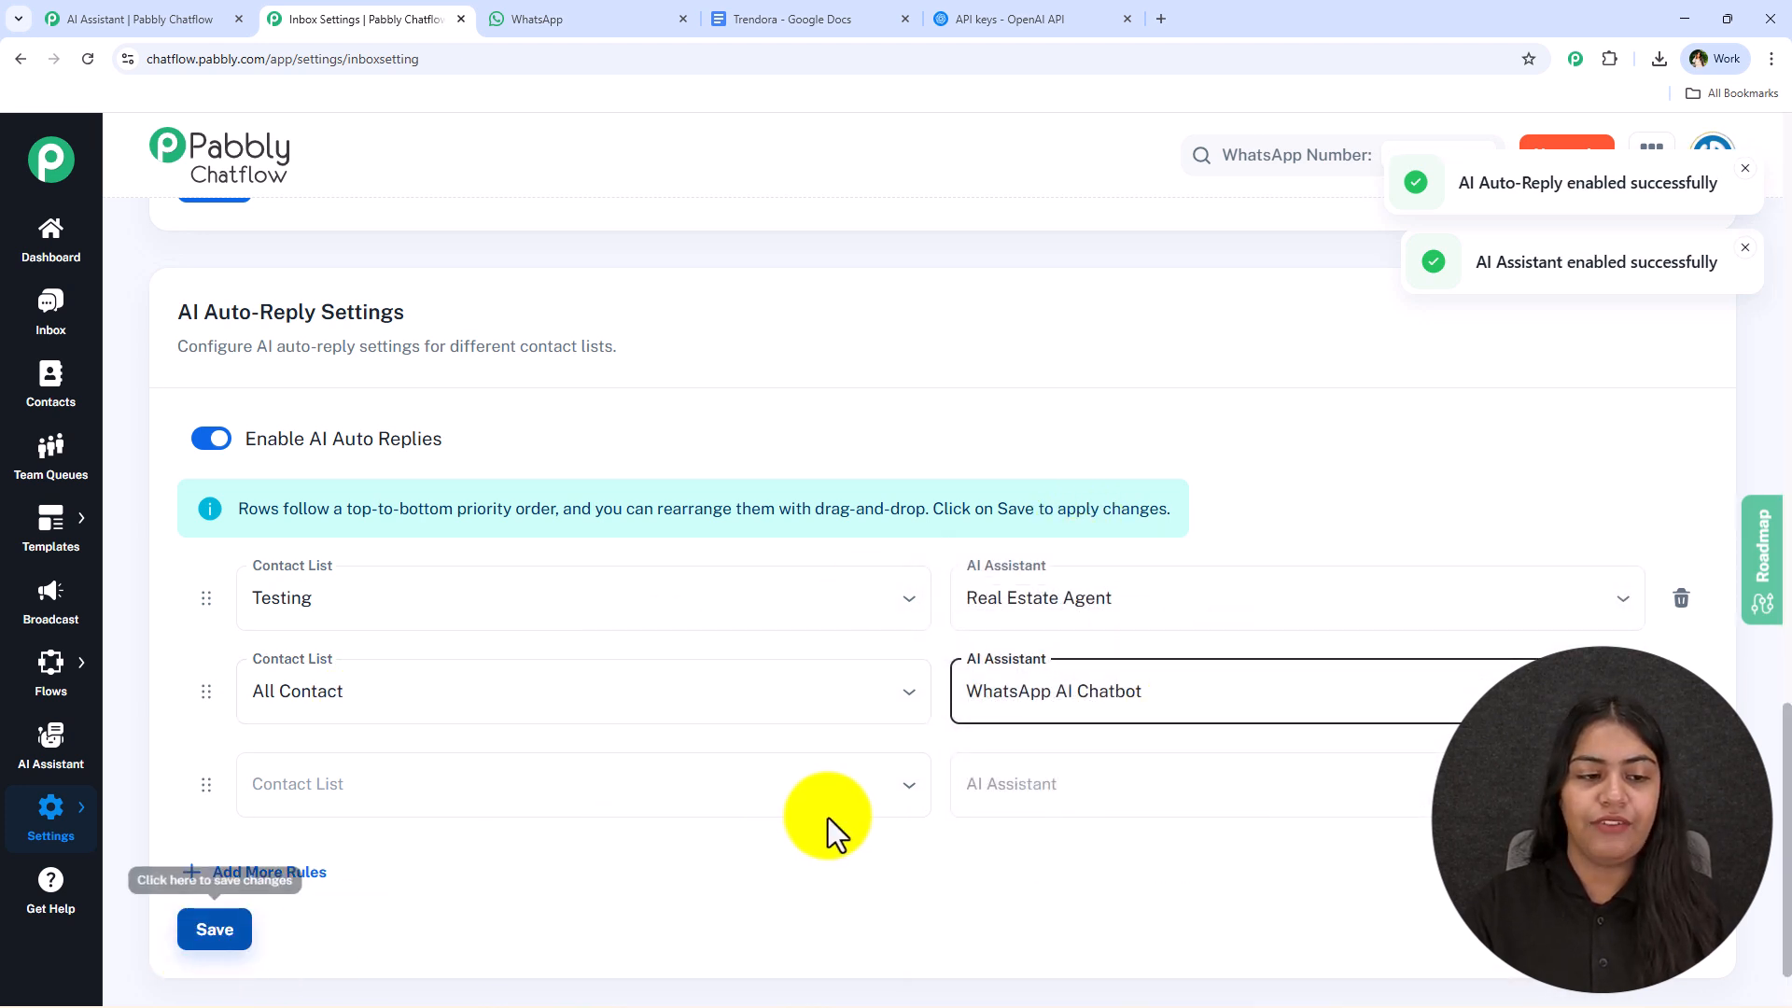
Step: Change the second auto-reply rule's contact list to Offers and choose WhatsApp AI Chatbot as its assistant
{"action": "left_click", "coordinate": [289, 704]}
{"action": "left_click", "coordinate": [345, 788]}
{"action": "left_click", "coordinate": [1064, 695]}
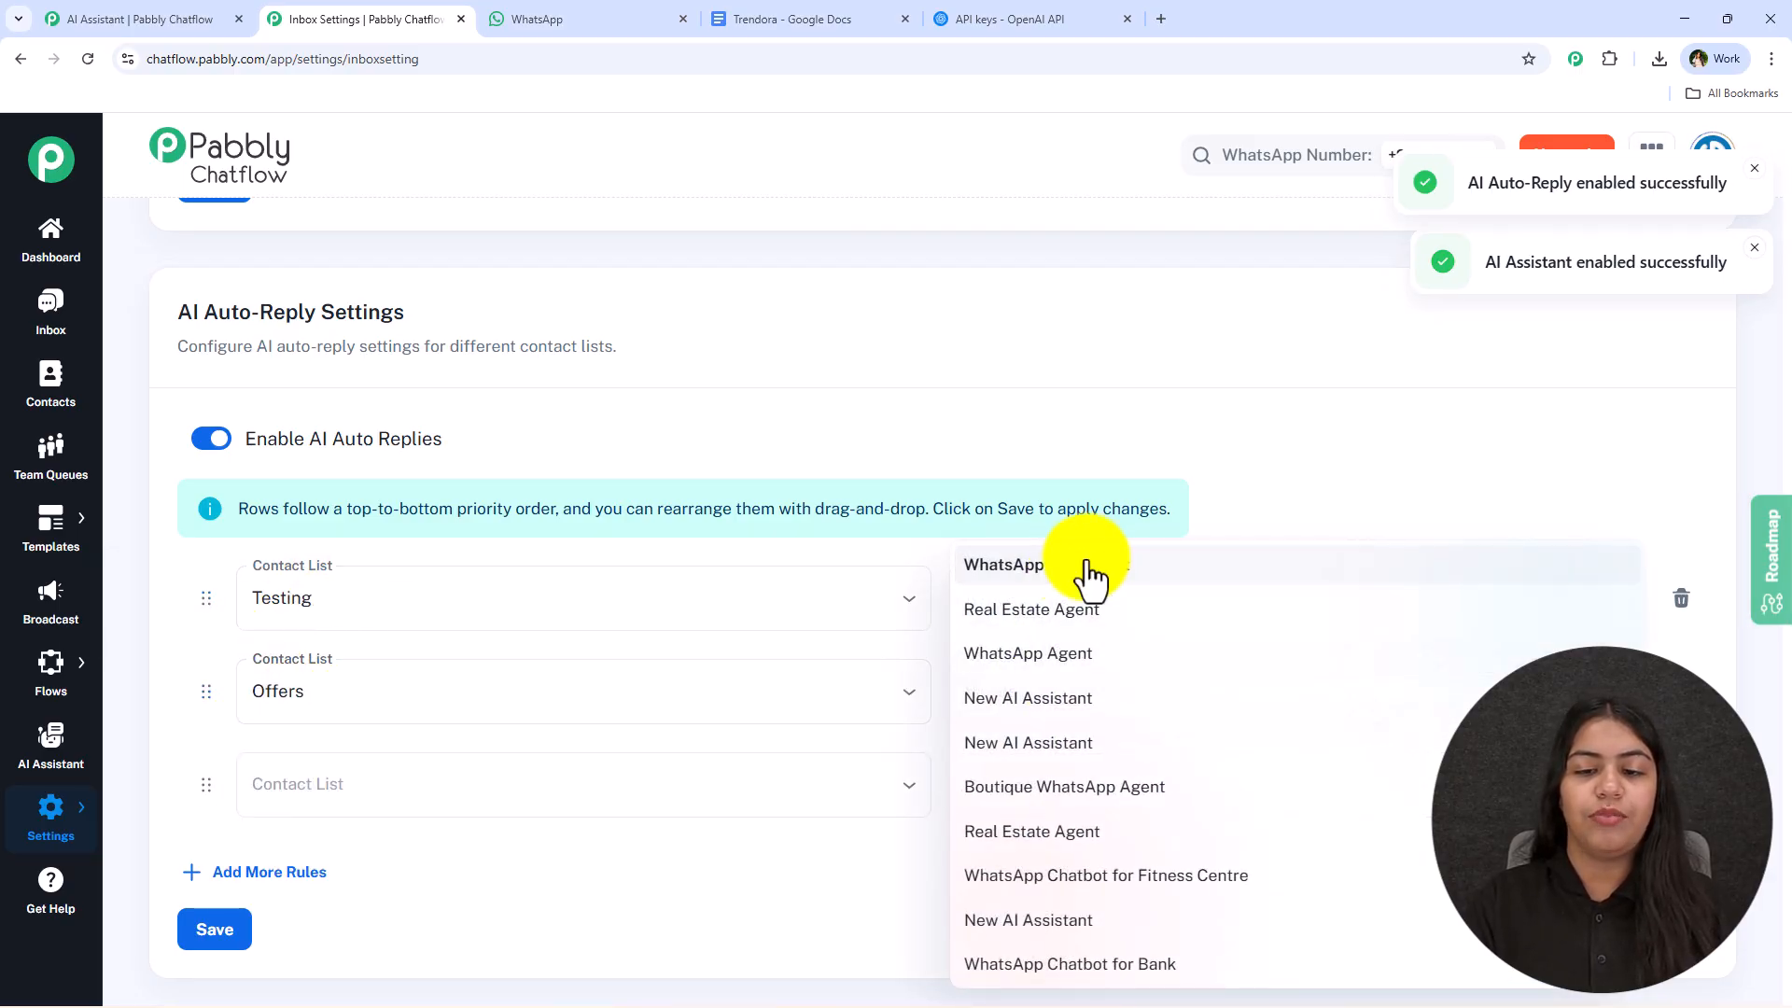
{"action": "left_click", "coordinate": [1067, 401]}
Step: Compare the Inbox Settings page with the assistant editor and return to the WhatsApp AI Chatbot's Assistant Interface settings
{"action": "scroll", "coordinate": [452, 768], "scroll_direction": "up", "scroll_amount": 7}
{"action": "scroll", "coordinate": [446, 748], "scroll_direction": "up", "scroll_amount": 10}
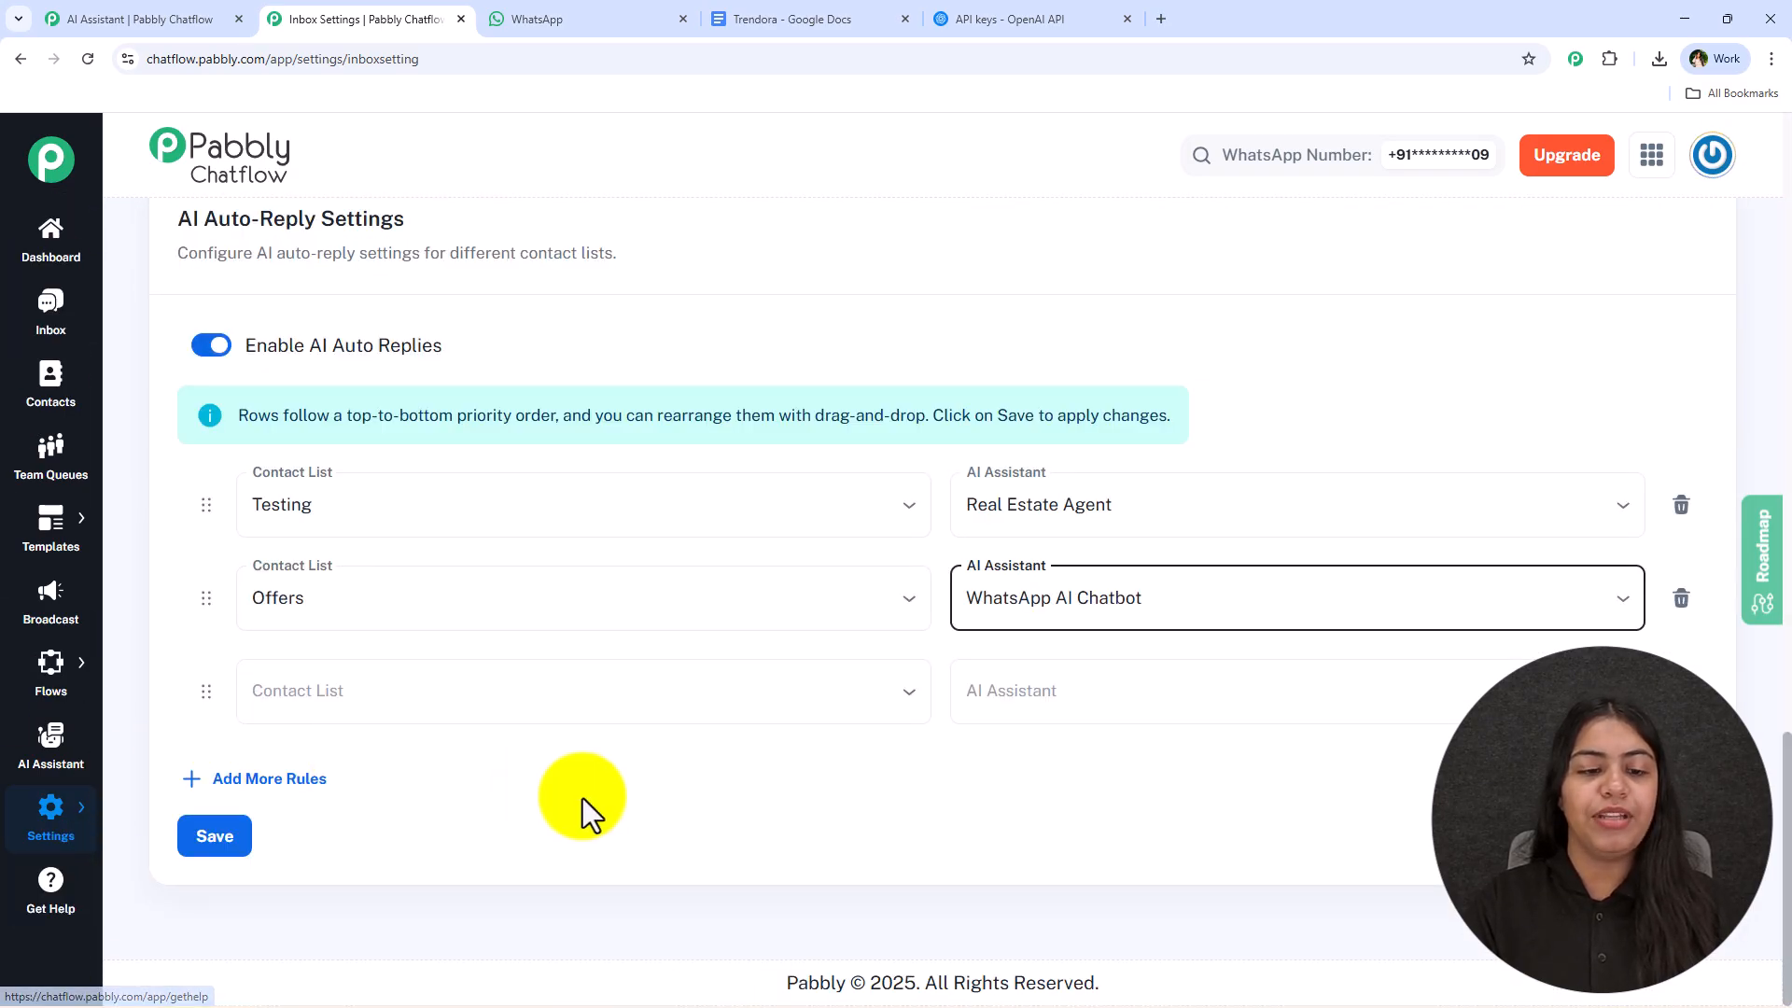
{"action": "scroll", "coordinate": [581, 812], "scroll_direction": "up", "scroll_amount": 20}
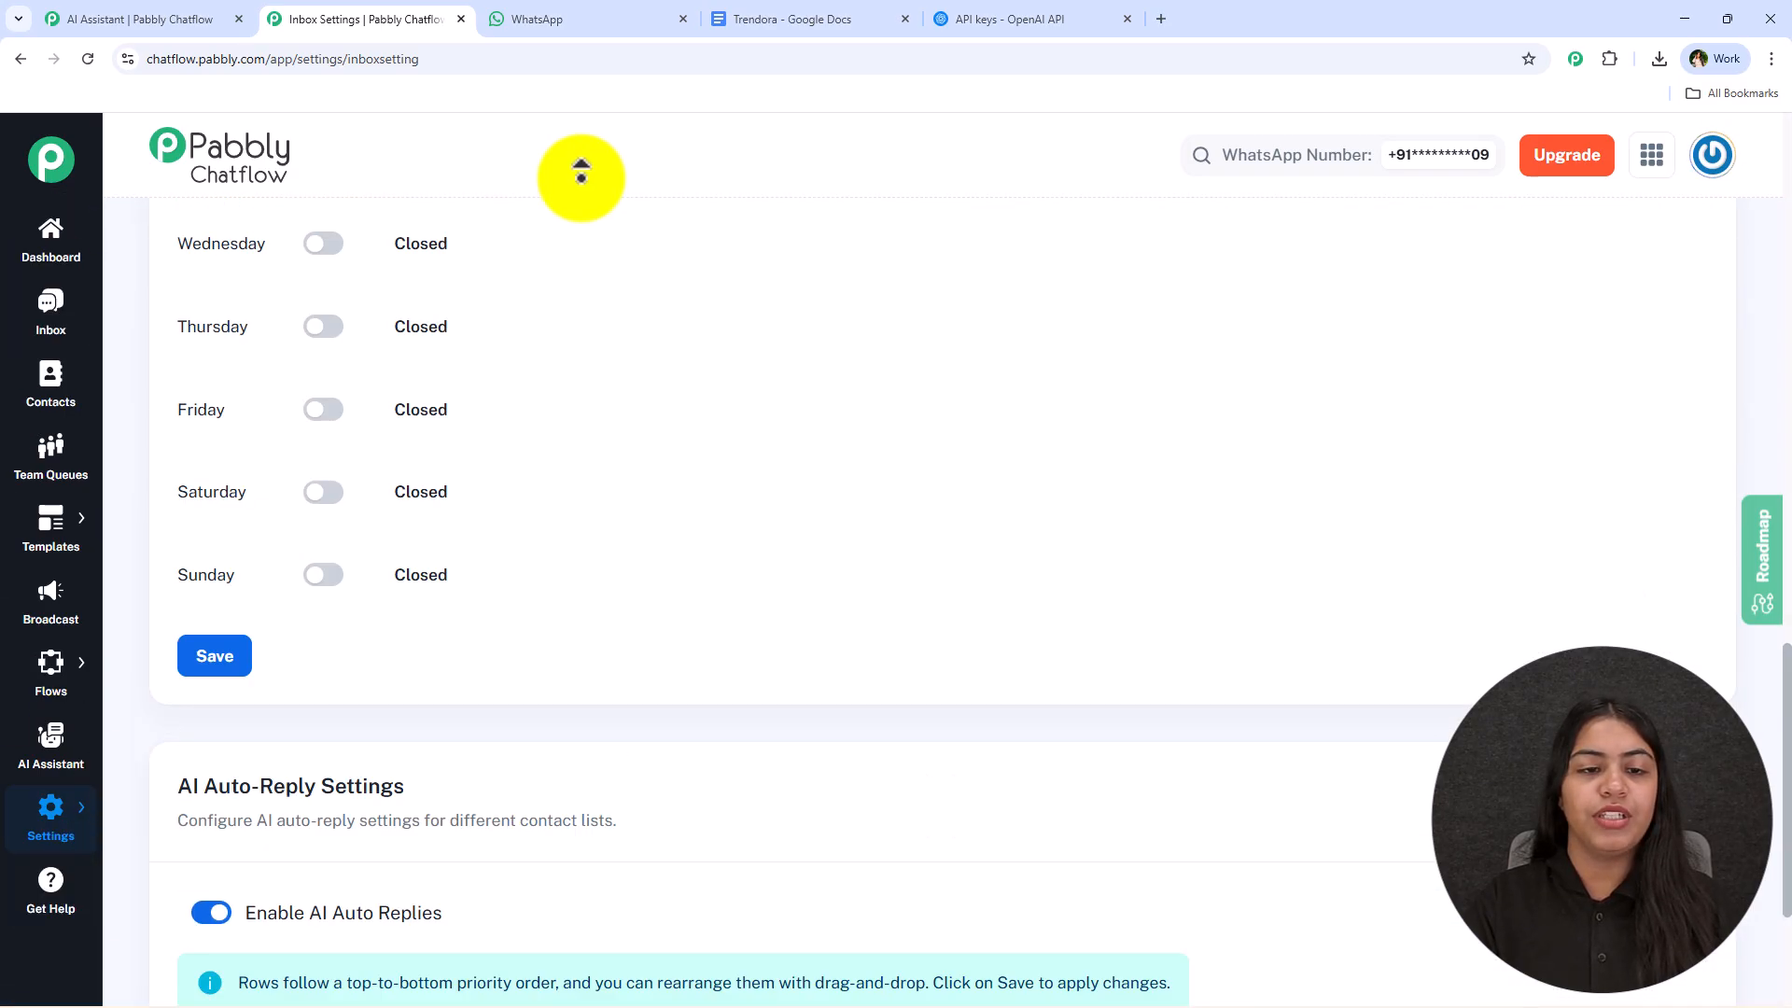
{"action": "left_click", "coordinate": [208, 15]}
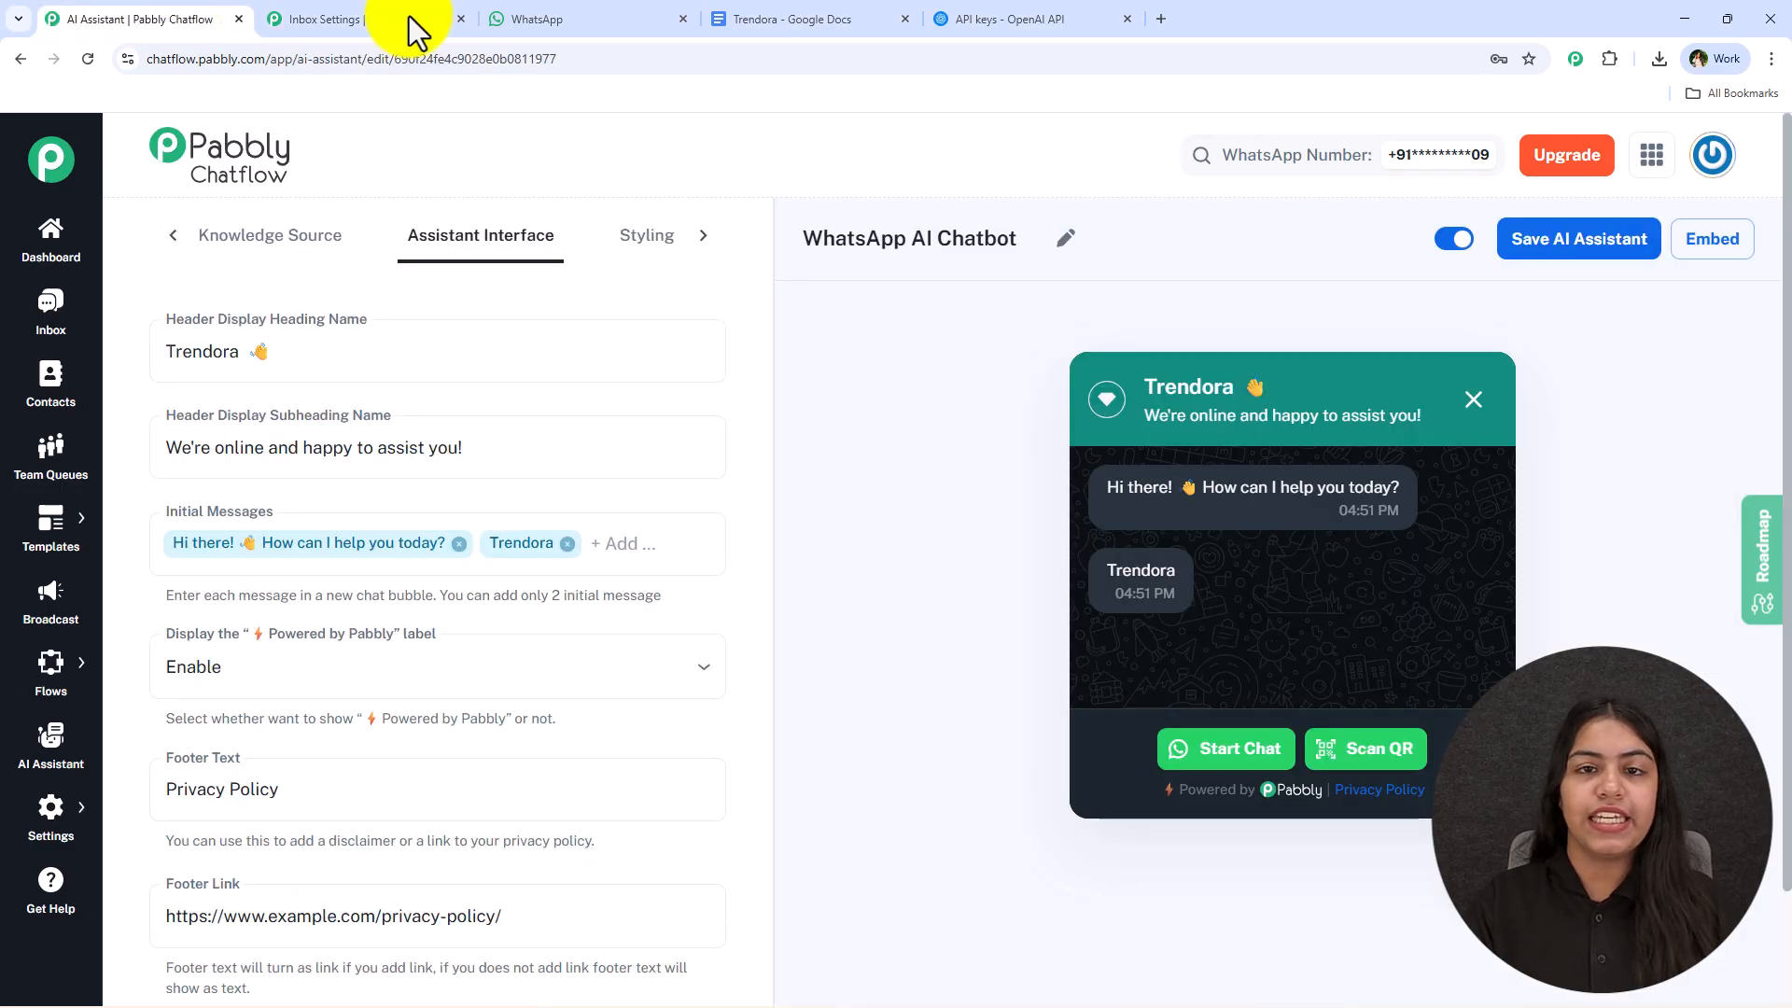
{"action": "left_click", "coordinate": [299, 58]}
{"action": "left_click", "coordinate": [343, 11]}
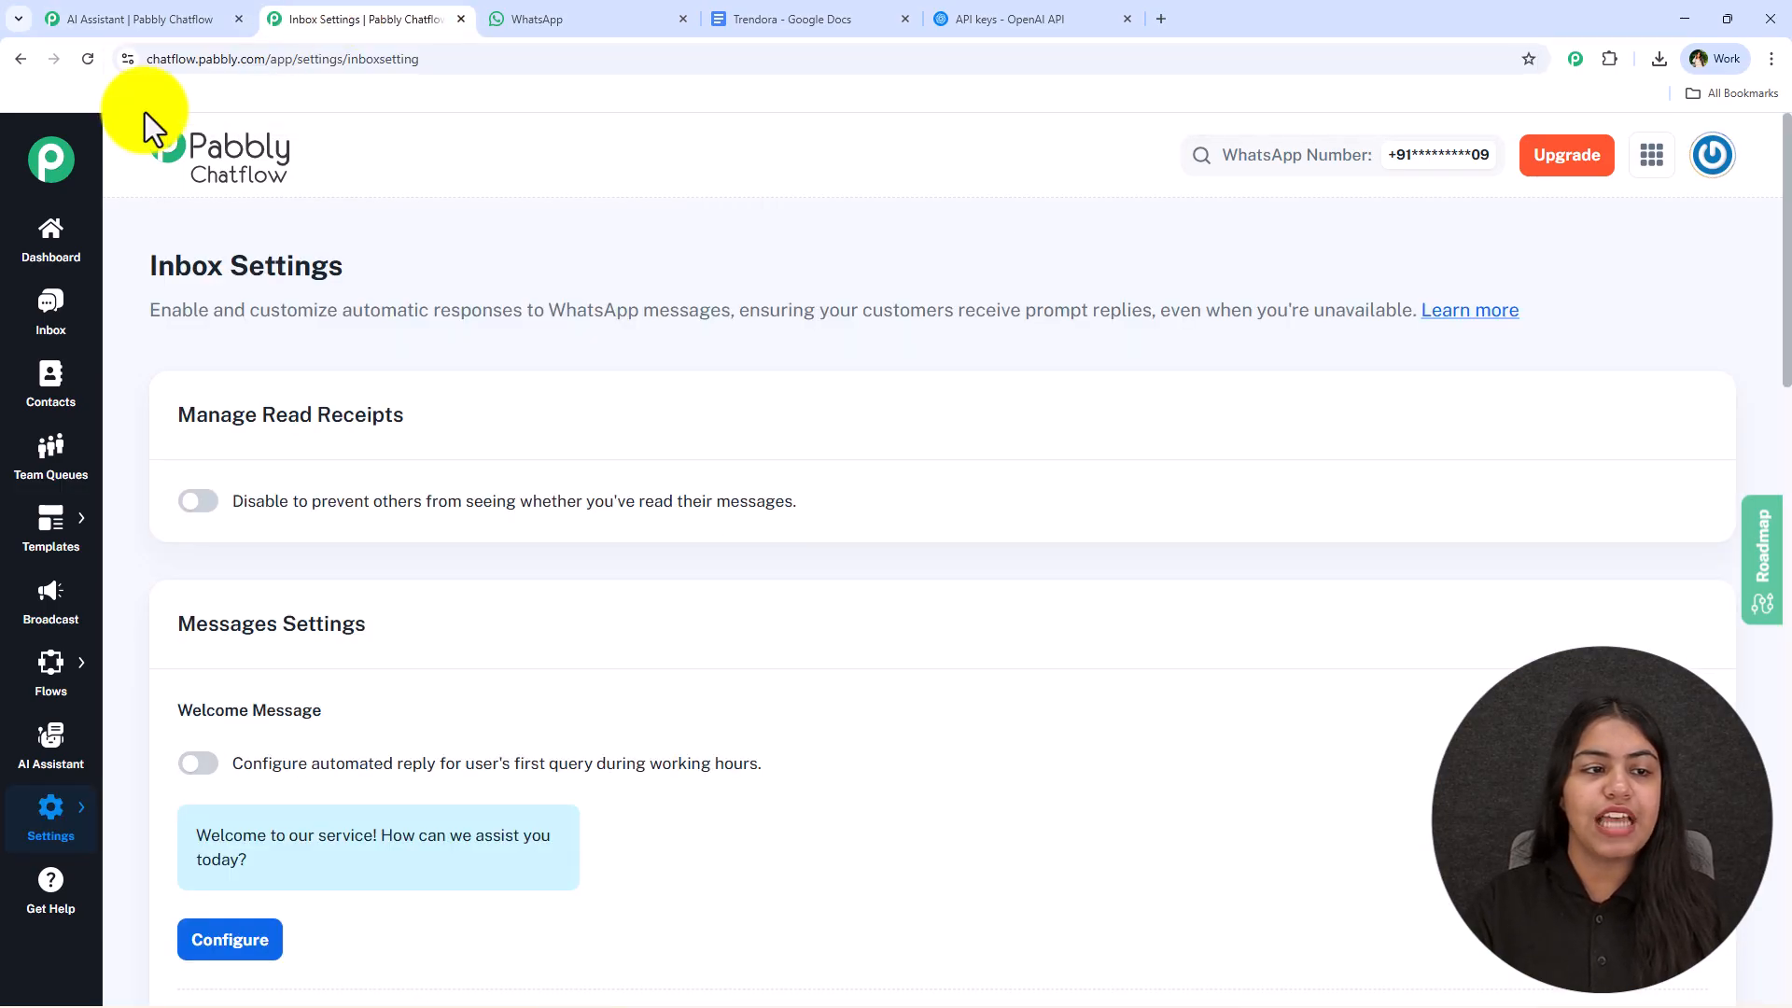
{"action": "left_click", "coordinate": [176, 16]}
{"action": "left_click", "coordinate": [994, 594]}
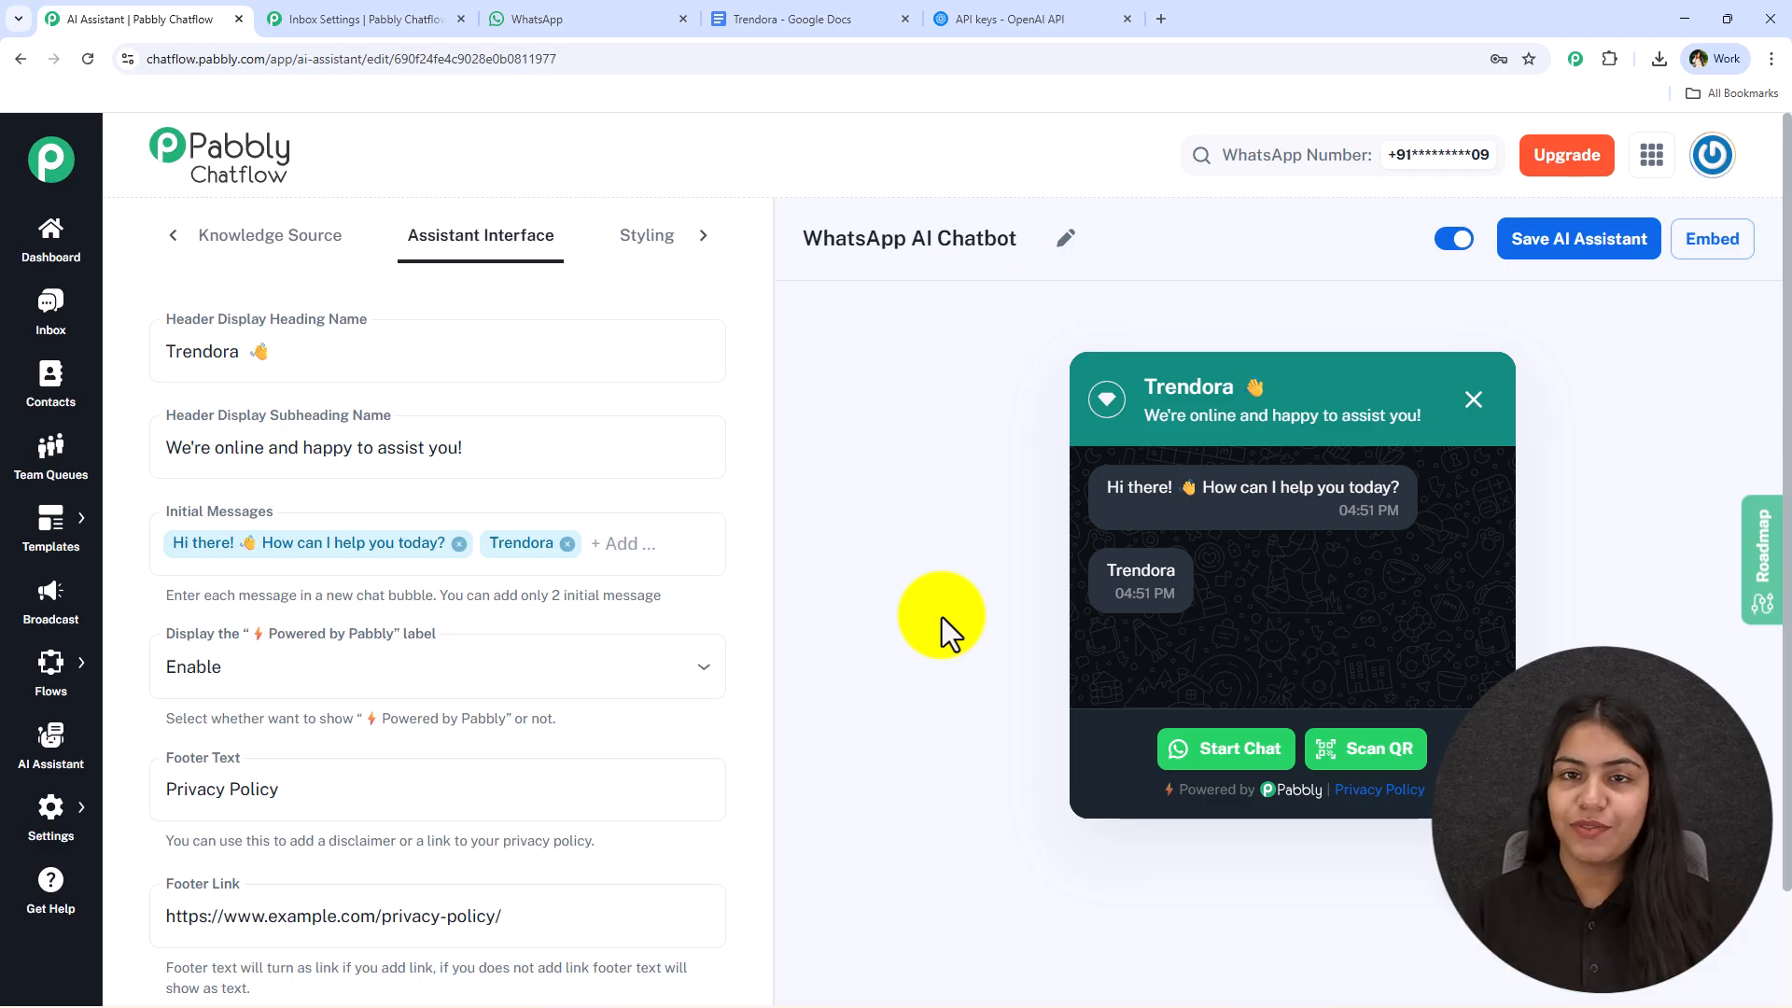
{"action": "left_click_drag", "start_coordinate": [913, 235], "coordinate": [1019, 241]}
{"action": "left_click", "coordinate": [989, 423]}
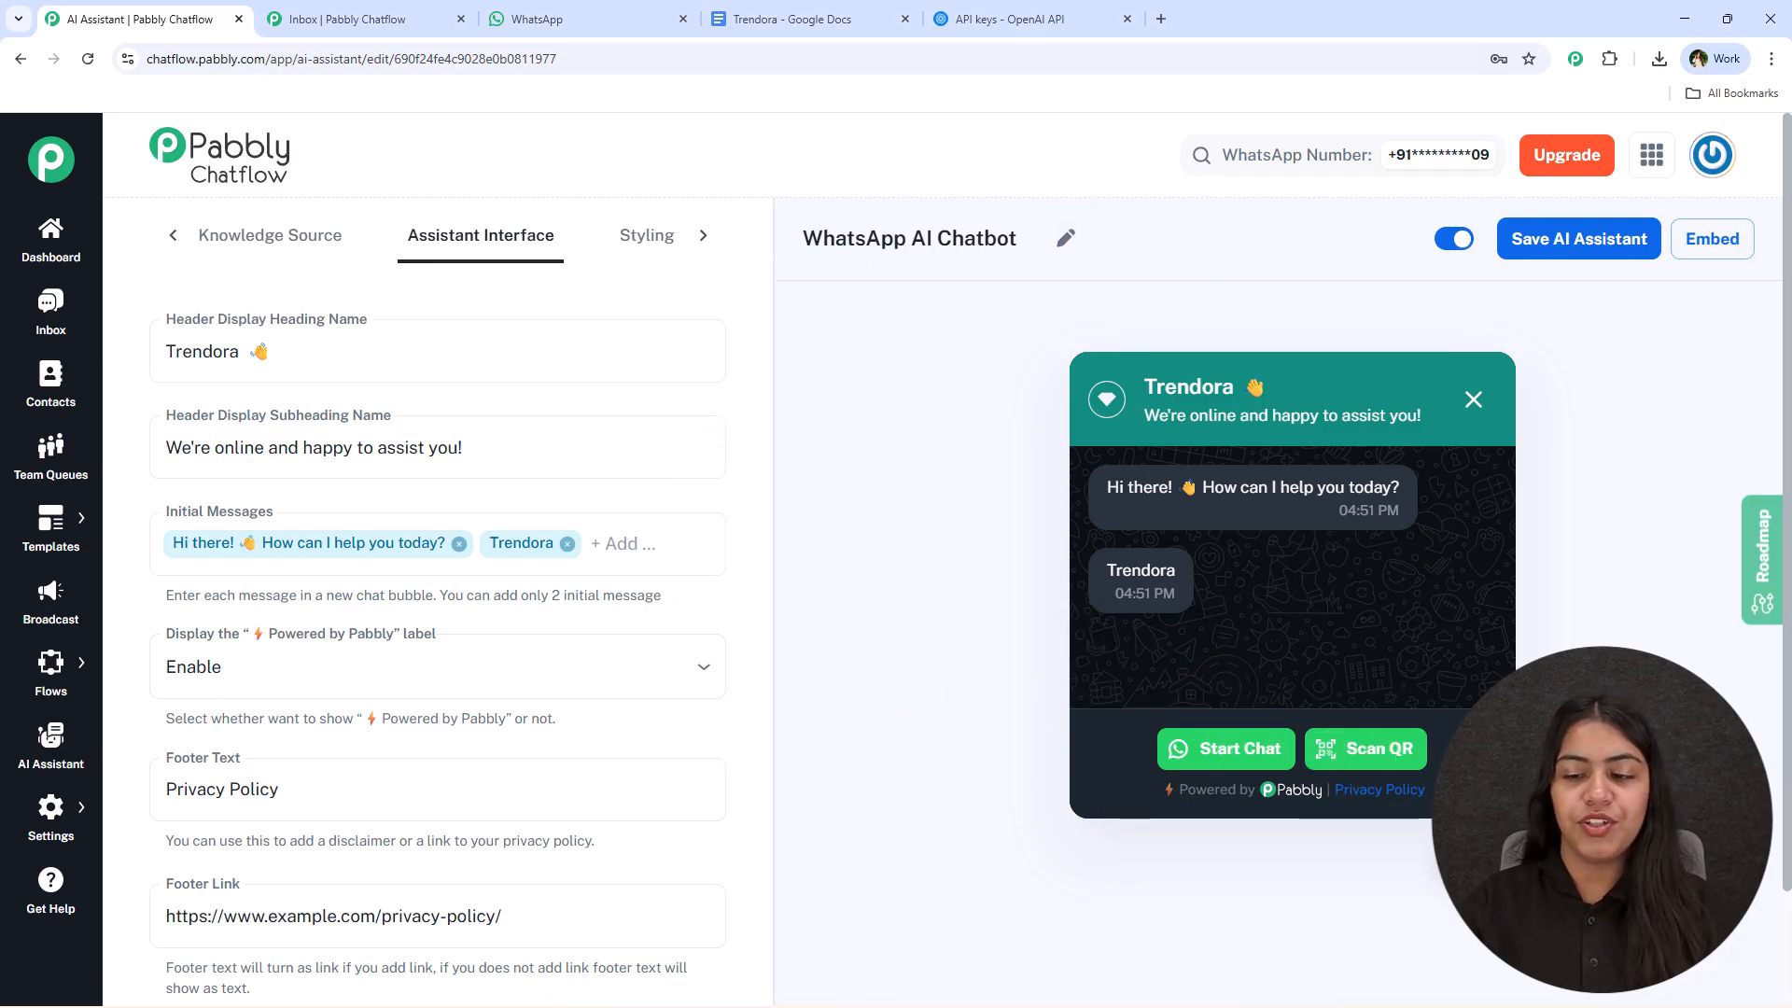
Step: Toggle the chat widget preview with its launcher, leaving the preview expanded
{"action": "left_click", "coordinate": [1484, 862]}
{"action": "left_click", "coordinate": [1484, 863]}
{"action": "left_click", "coordinate": [1484, 862]}
{"action": "left_click", "coordinate": [1484, 863]}
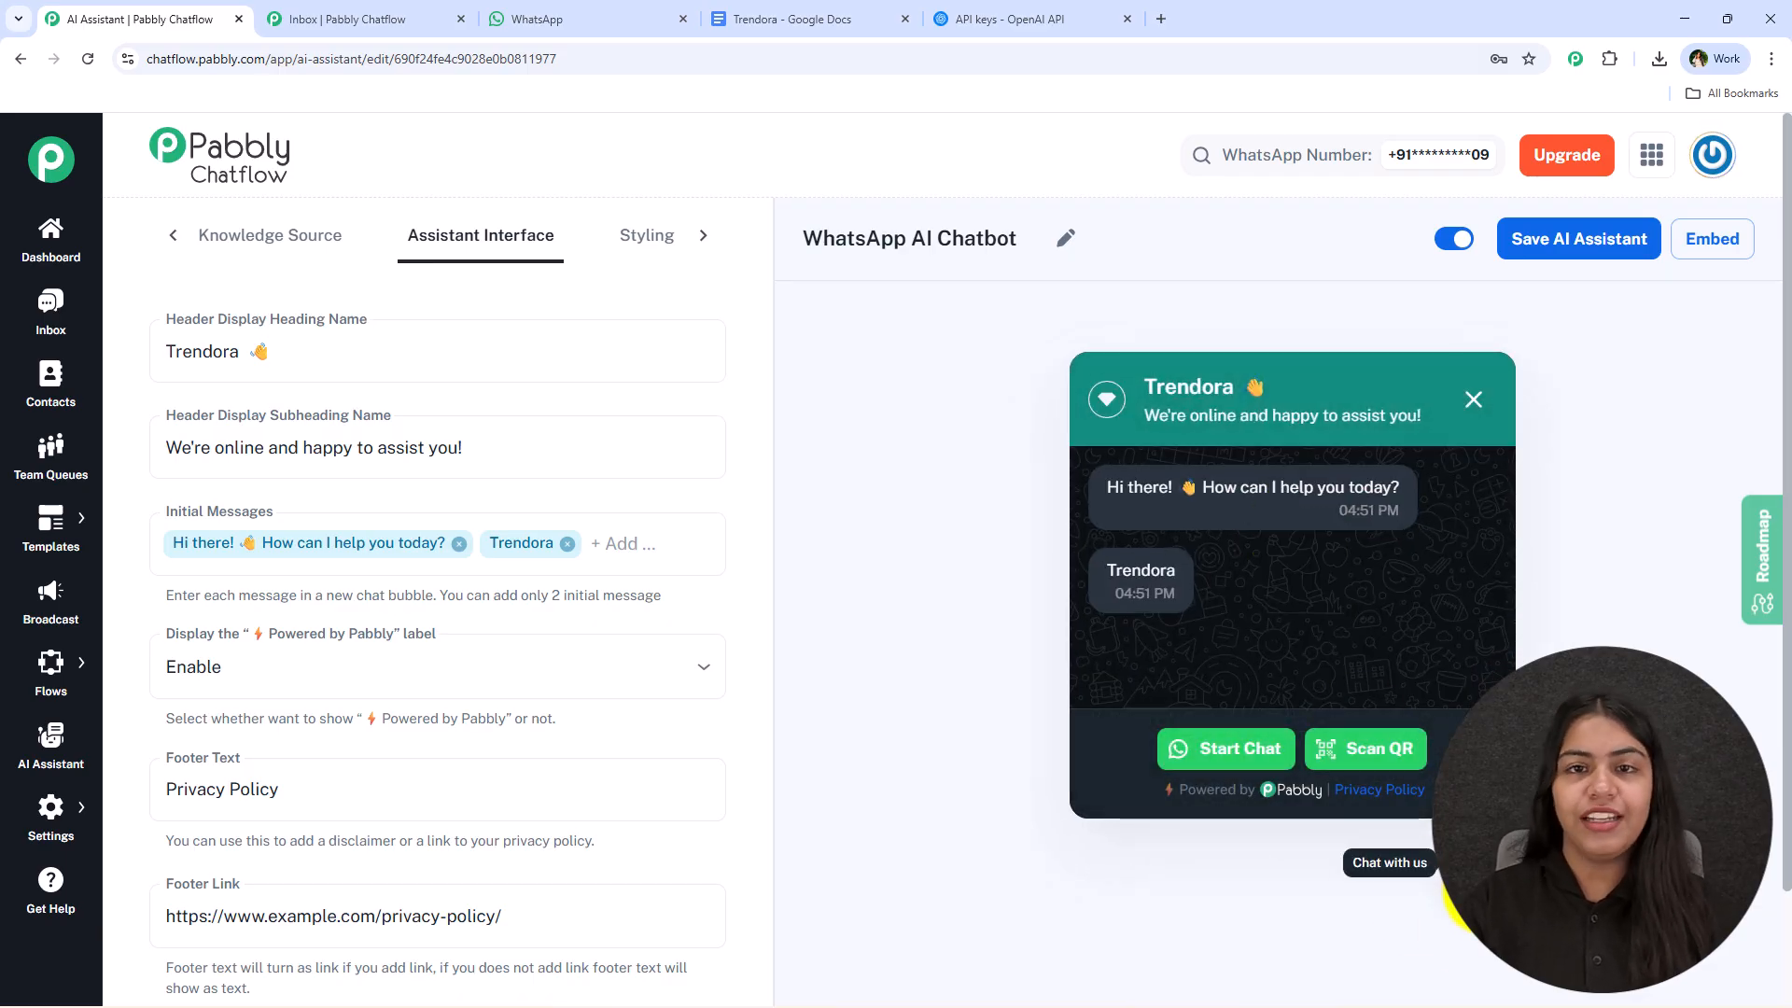